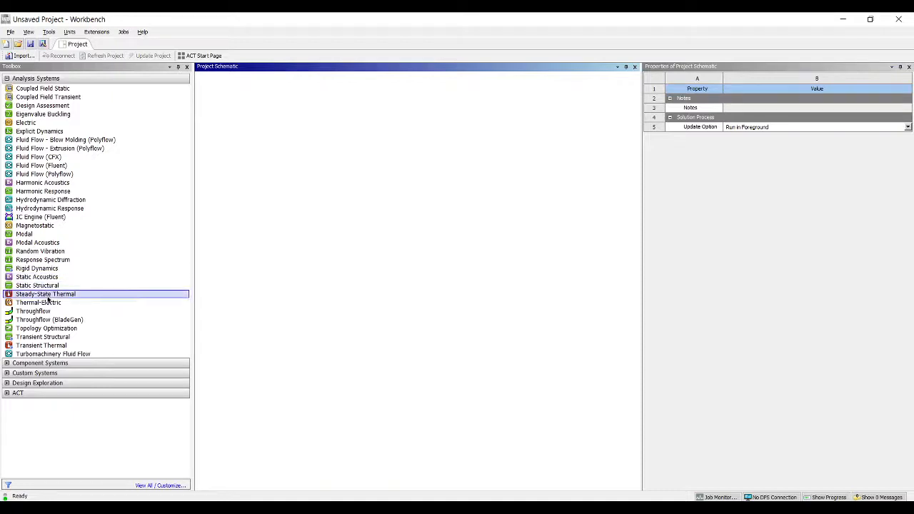
Add a Steady-State Thermal analysis system to the project schematic and check the analysis type options of its geometry
drag(48, 300, 240, 136)
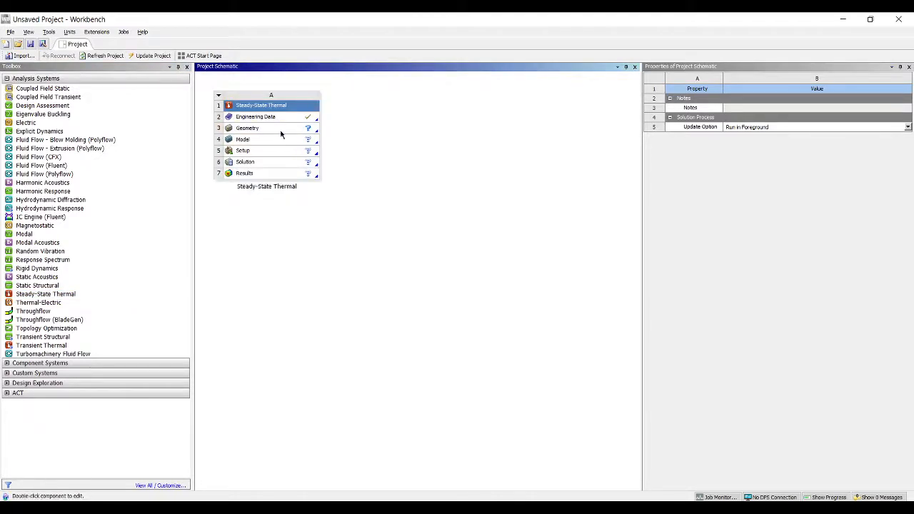
click(281, 130)
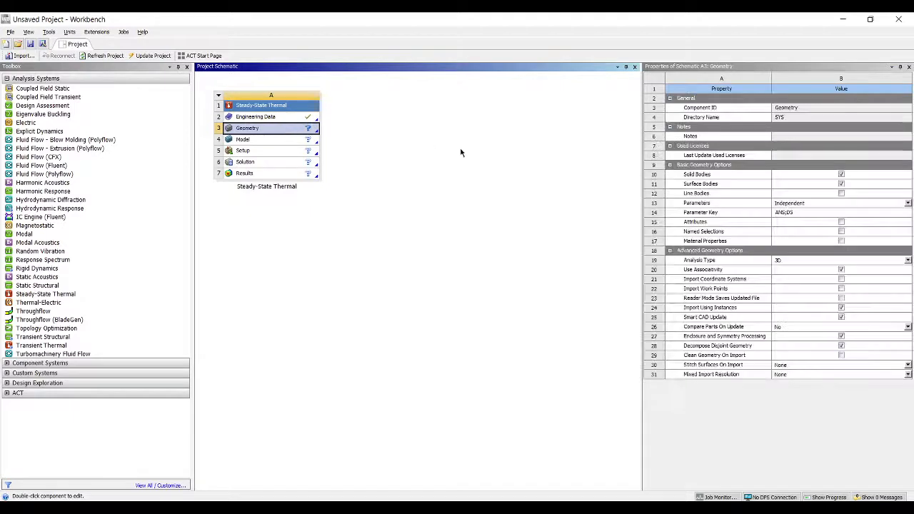
click(789, 261)
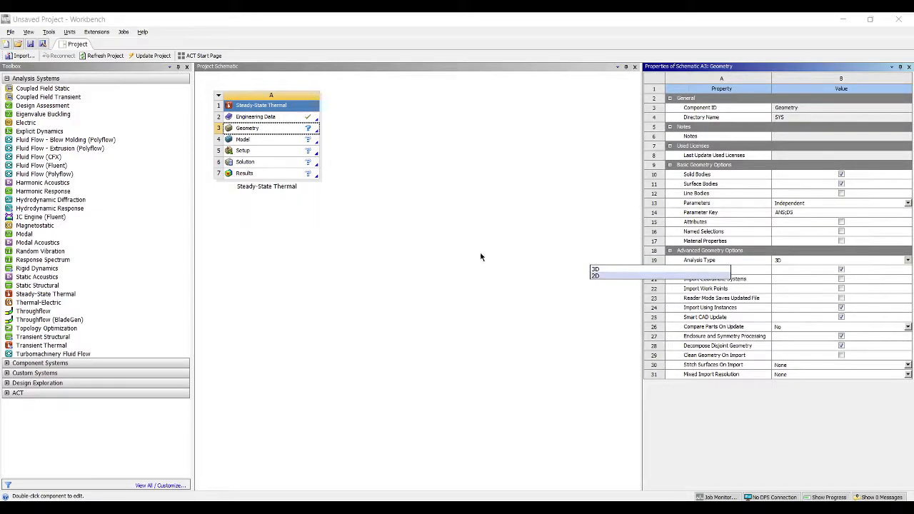
click(482, 257)
Open the system's Engineering Data for editing and display the contents of the Thermal Materials library
click(295, 117)
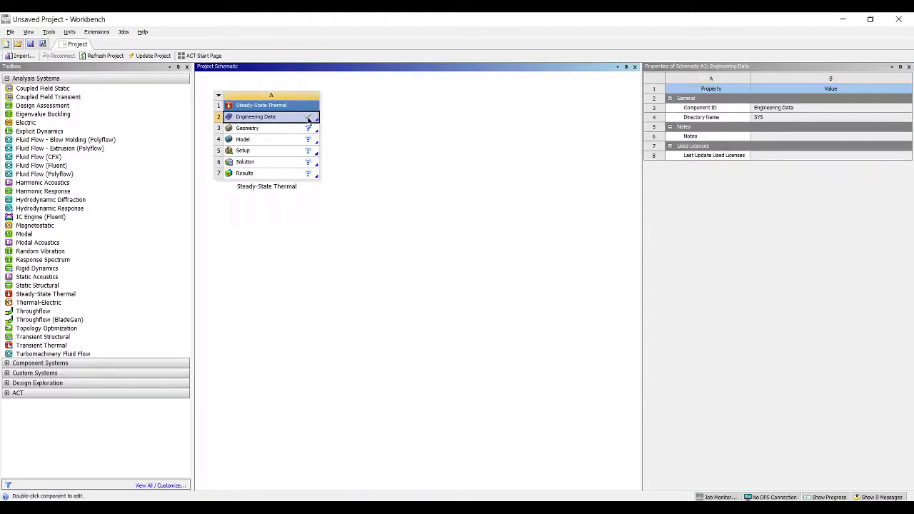
right_click(310, 120)
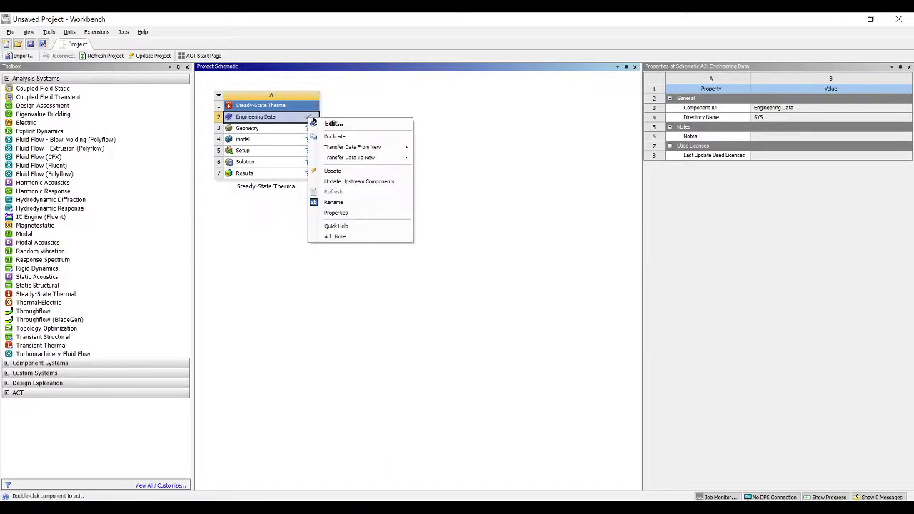
click(329, 123)
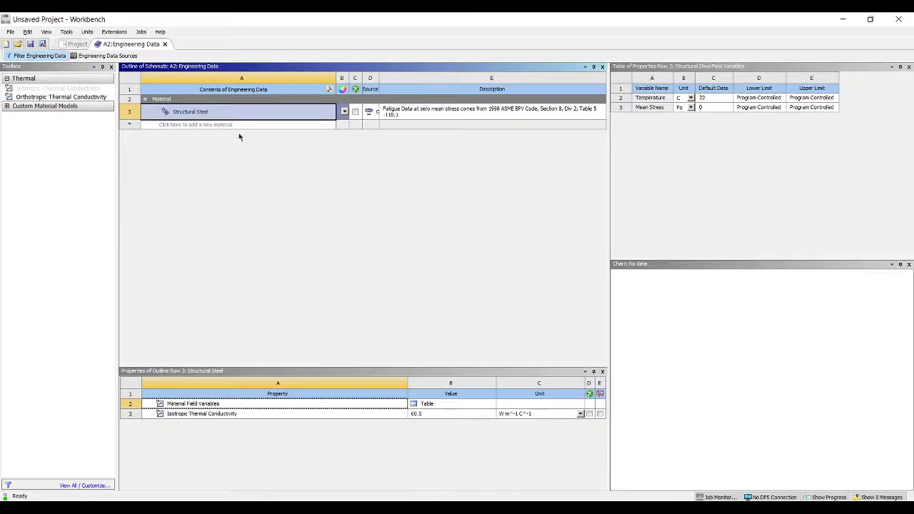
click(107, 56)
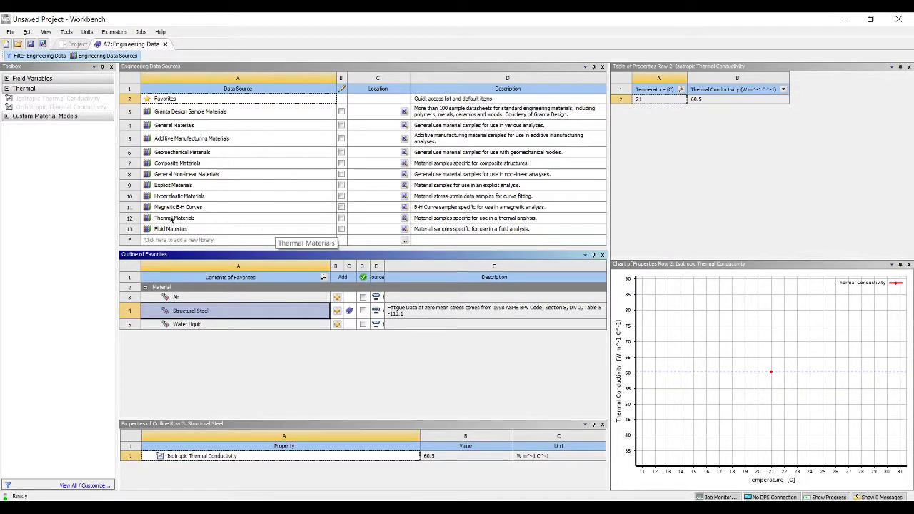
click(342, 218)
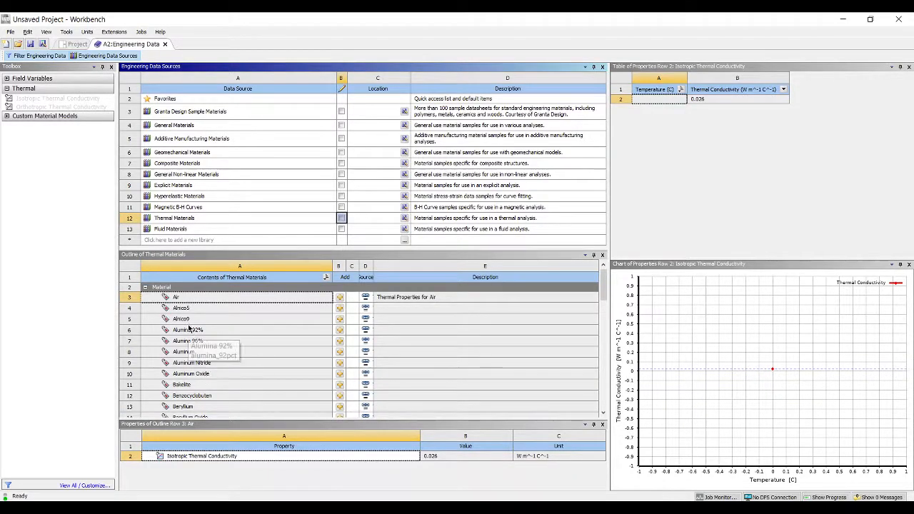
Add Aluminum and Brass from the Thermal Materials library to the engineering data, and return to the project schematic
click(338, 355)
scroll(225, 368, down, 1)
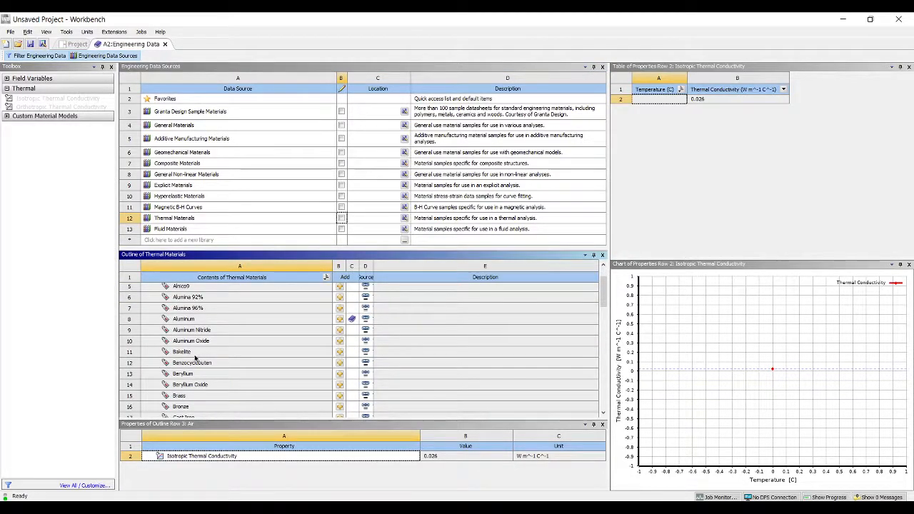
scroll(191, 366, down, 1)
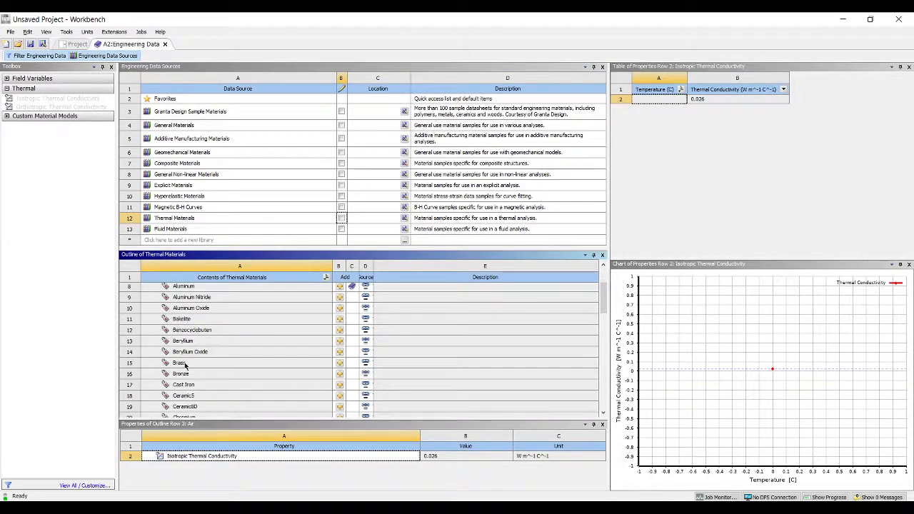
click(341, 363)
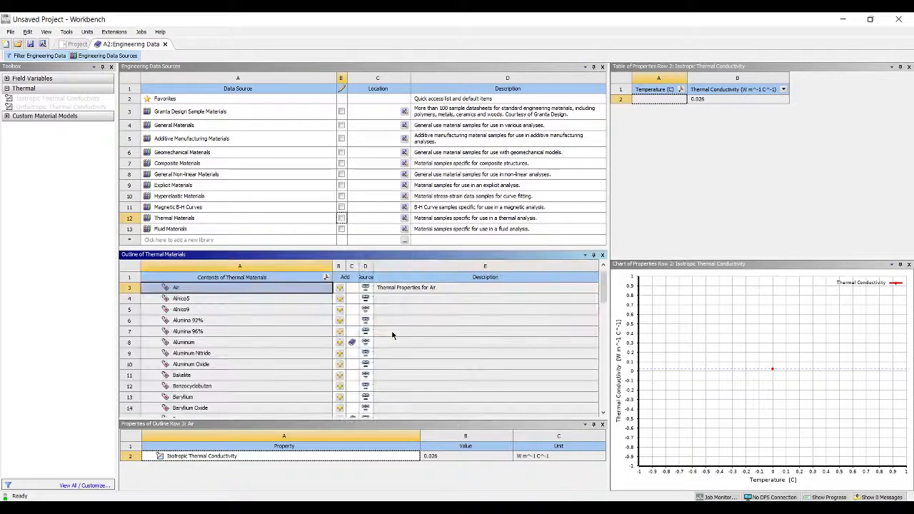
click(166, 44)
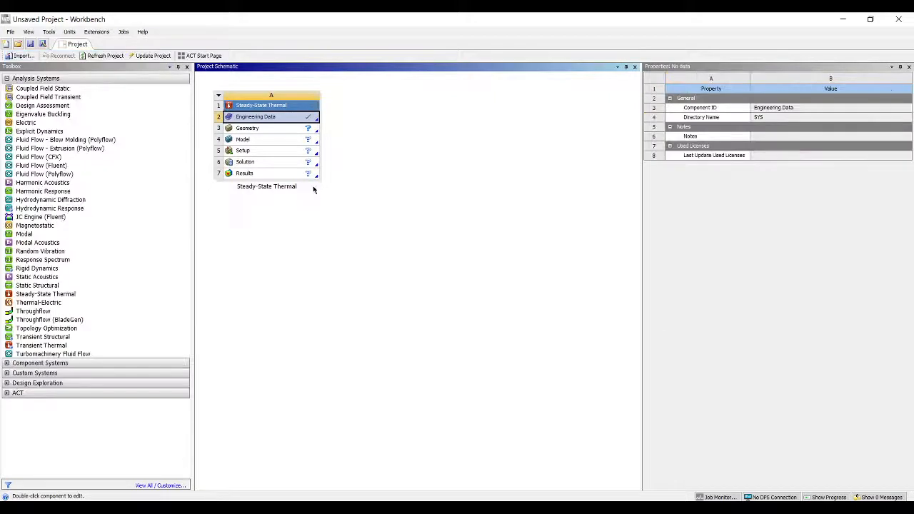
Create a new DesignModeler geometry for the Steady-State Thermal system
click(302, 135)
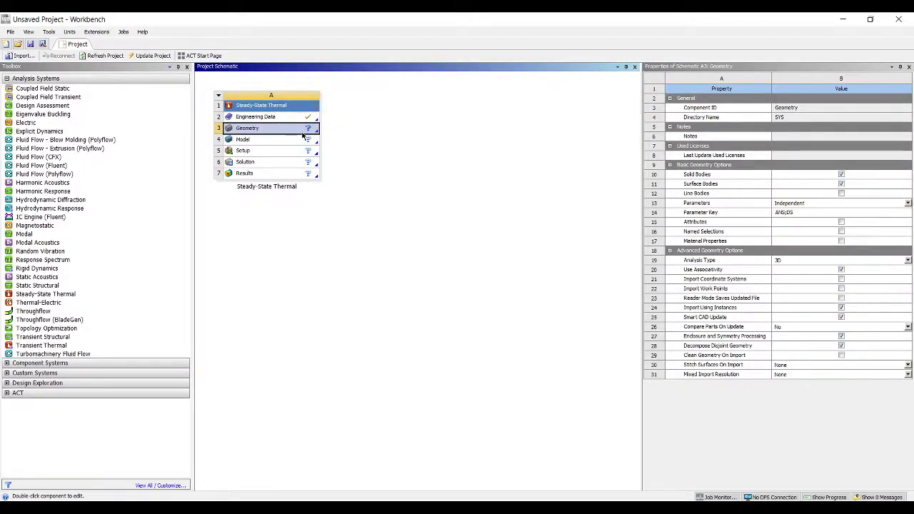
right_click(302, 135)
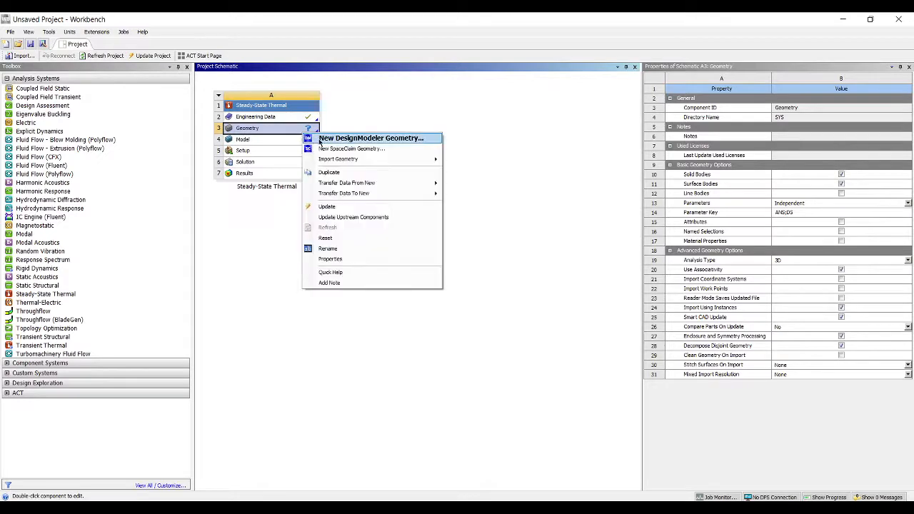
click(357, 139)
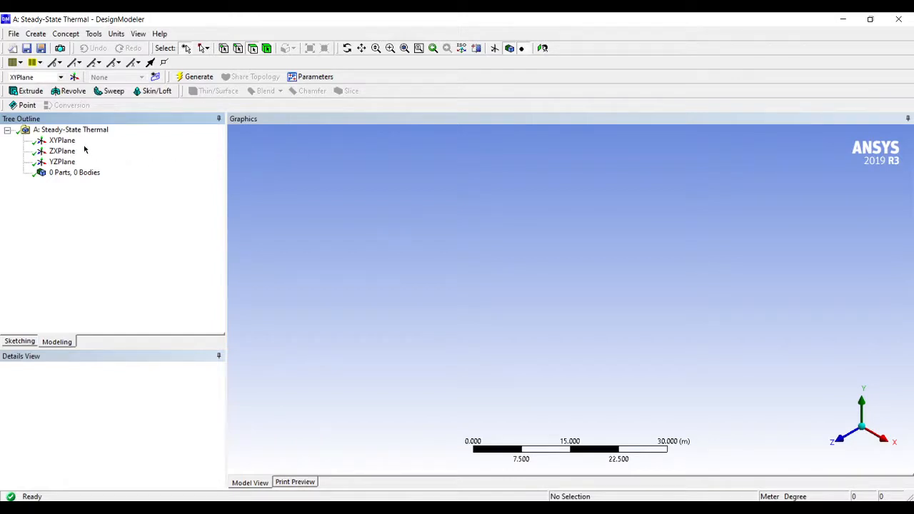
Create a new sketch on the XY plane, view it face-on and switch to sketching
click(62, 140)
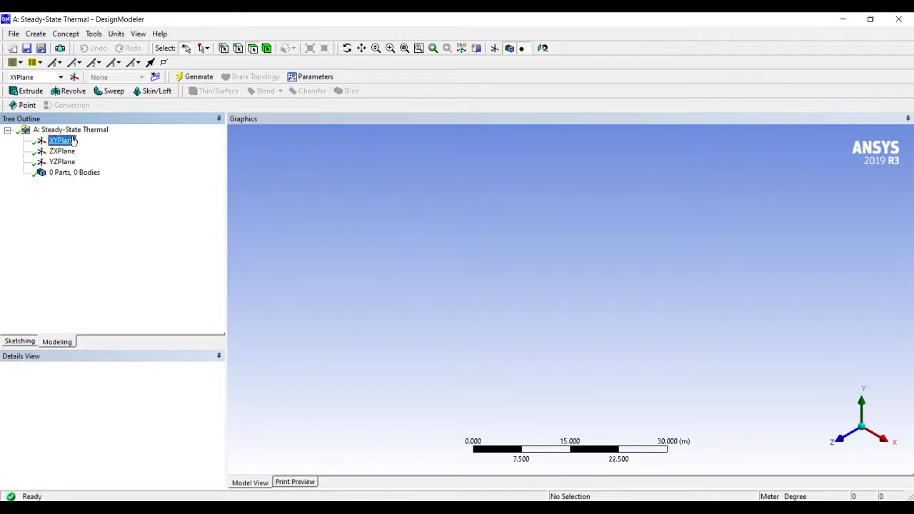
click(155, 77)
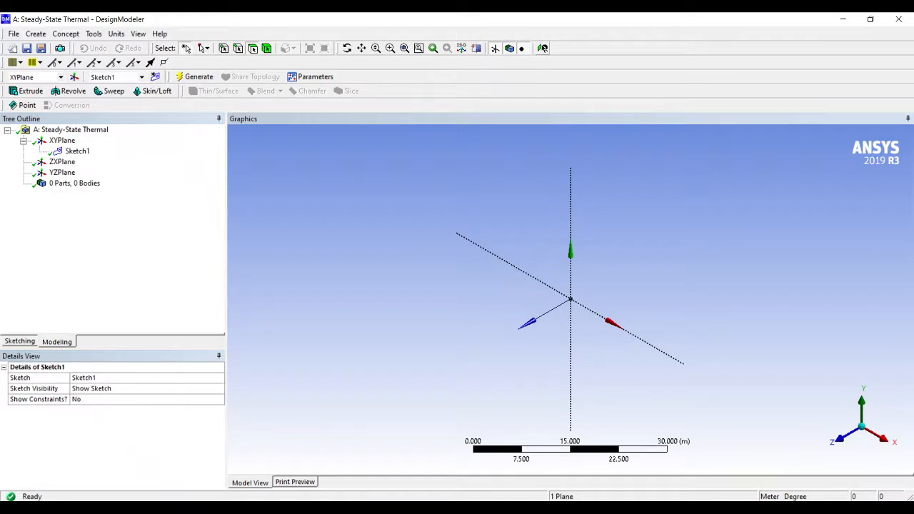
click(543, 48)
click(27, 343)
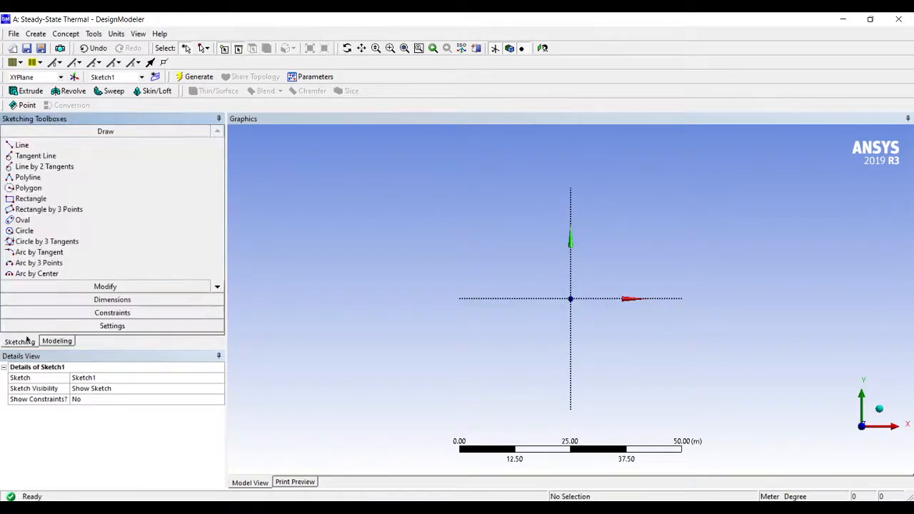
Sketch a rectangle about 21 m wide and 19 m high in the first quadrant, starting from the origin
click(43, 199)
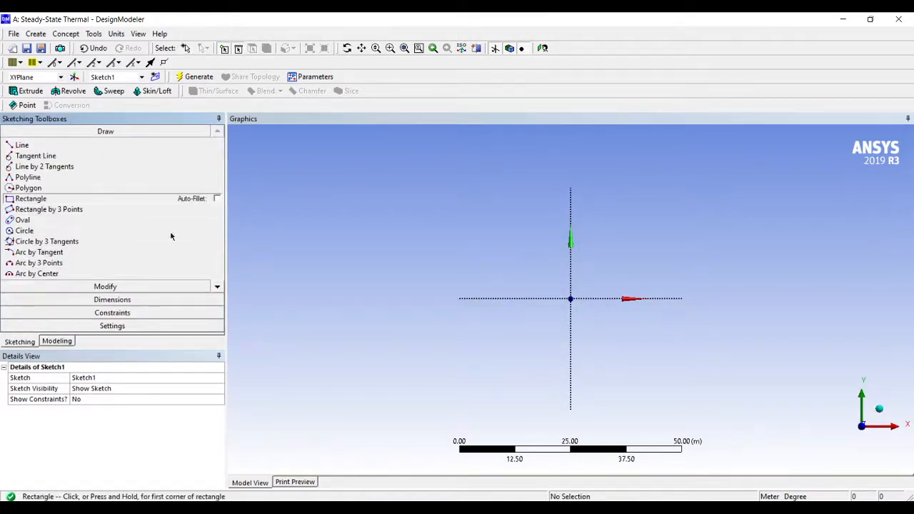
click(571, 298)
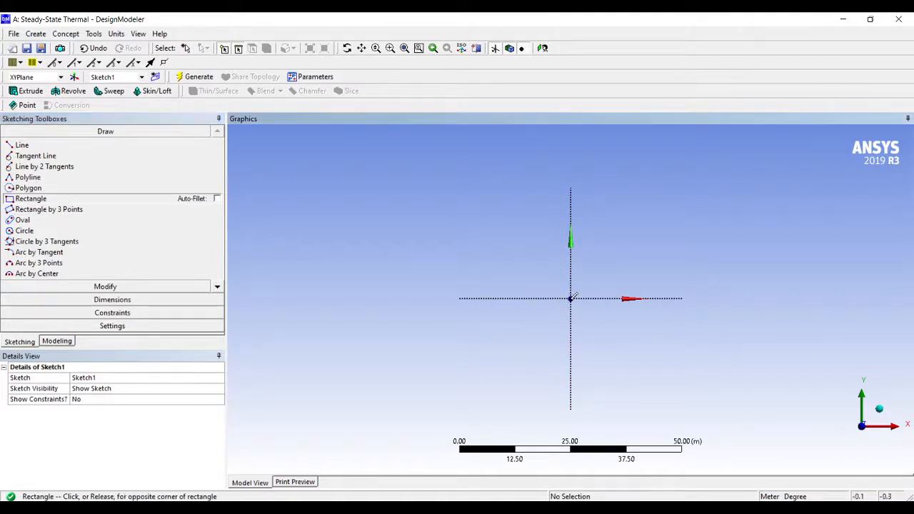
click(665, 213)
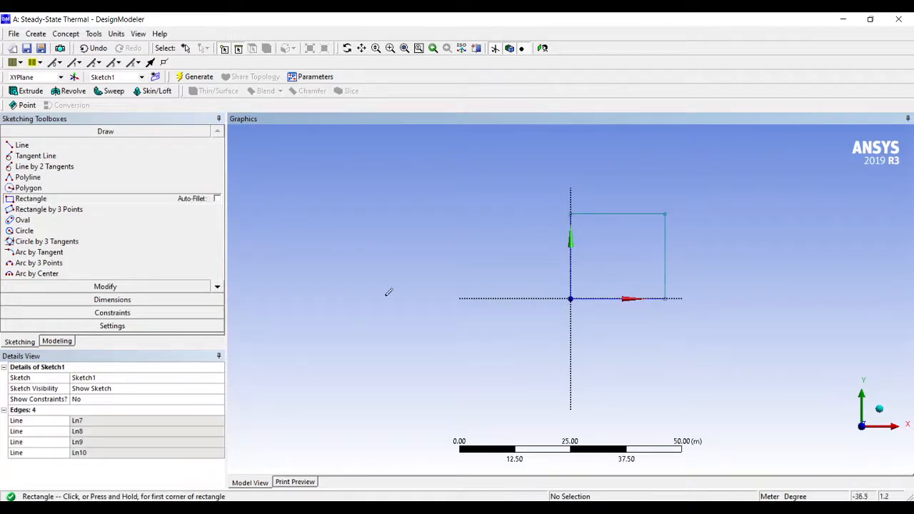
Dimension the rectangle's vertical edge on the Y axis and its horizontal edge on the X axis
click(89, 299)
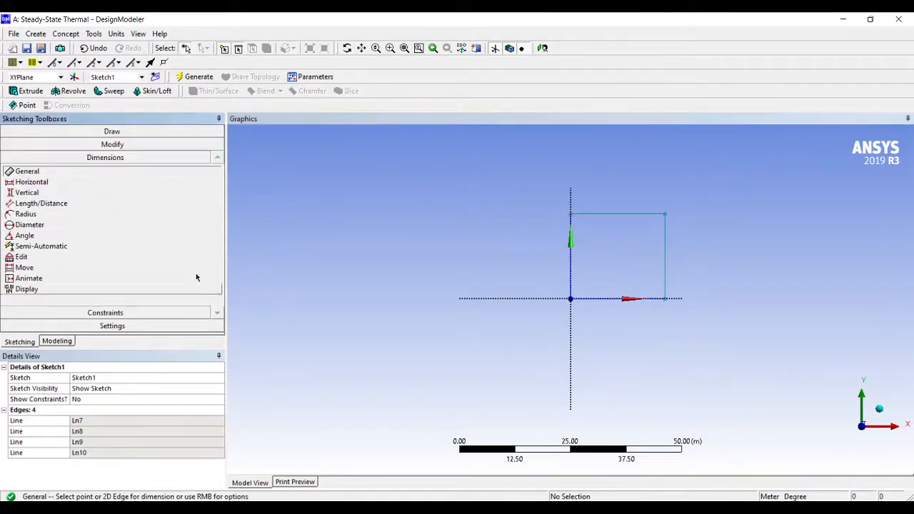
click(571, 265)
click(561, 262)
click(588, 298)
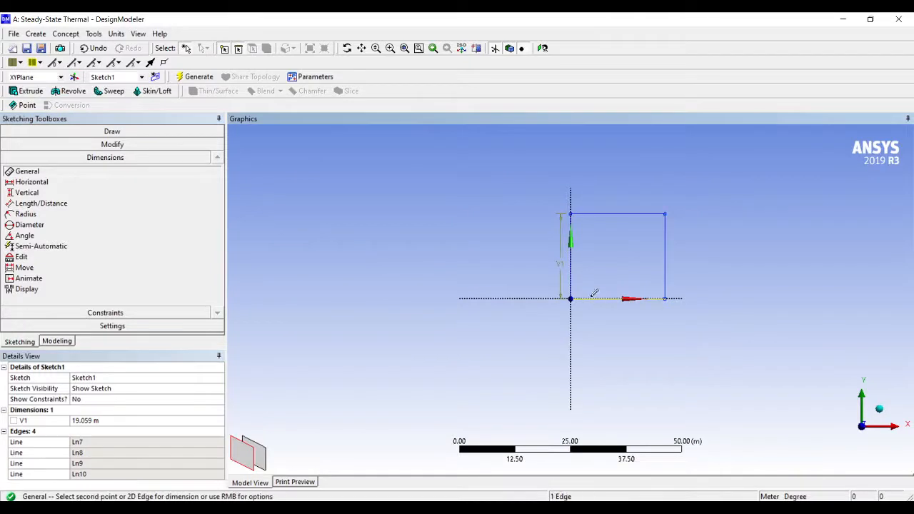
click(596, 312)
Set both the horizontal and the vertical dimension of the rectangle to 100 m
click(84, 421)
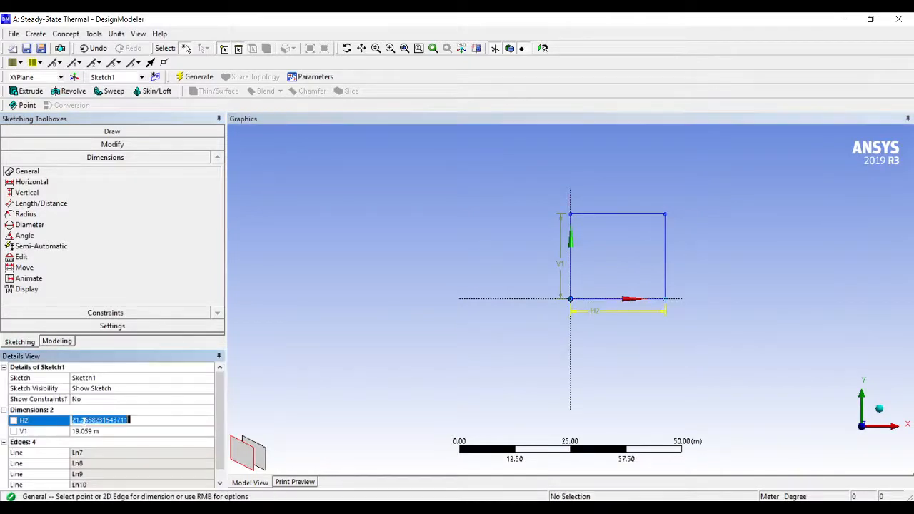
text(110)
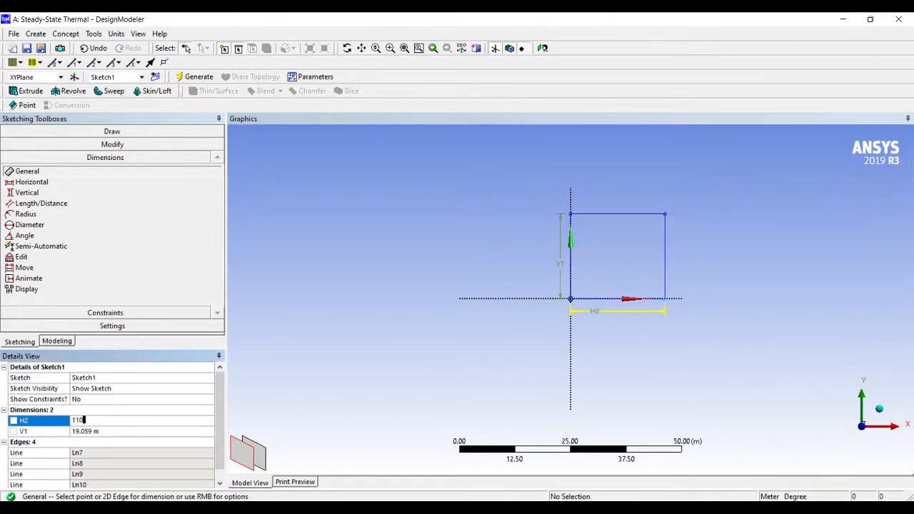
key(BackSpace)
text(00)
key(Return)
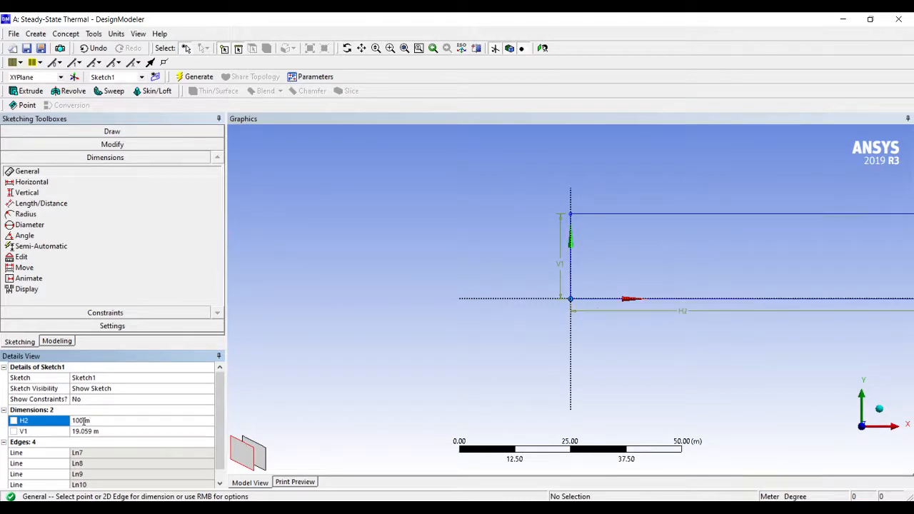
click(90, 430)
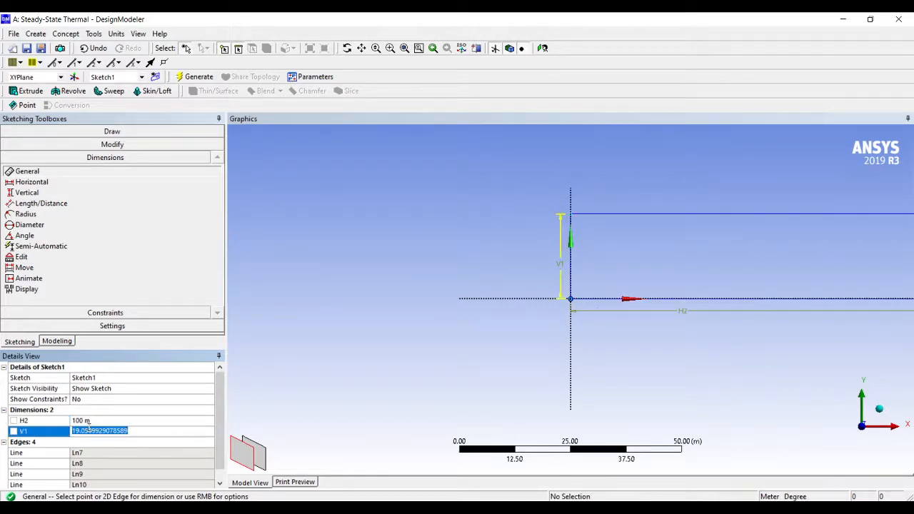
text(100)
key(Return)
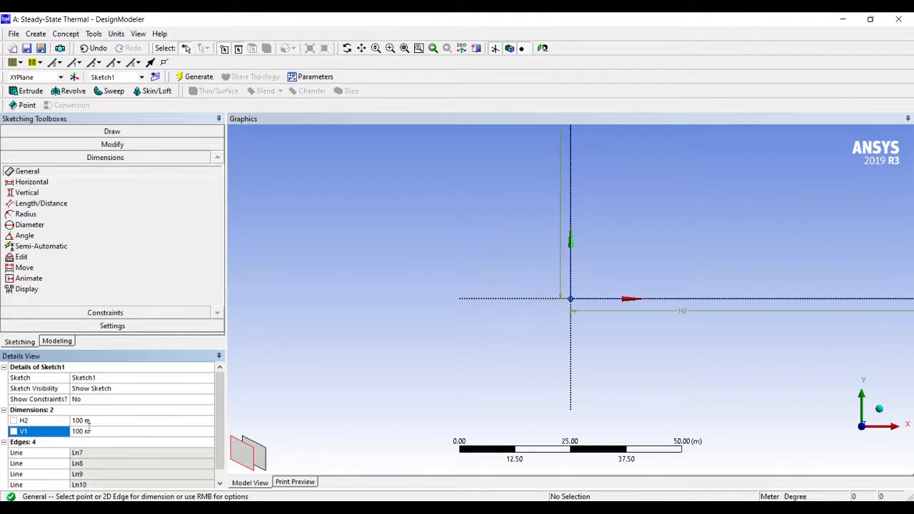
Extrude the square sketch to a depth of 100 m with Add Material and generate the solid cube
scroll(367, 314, down, 5)
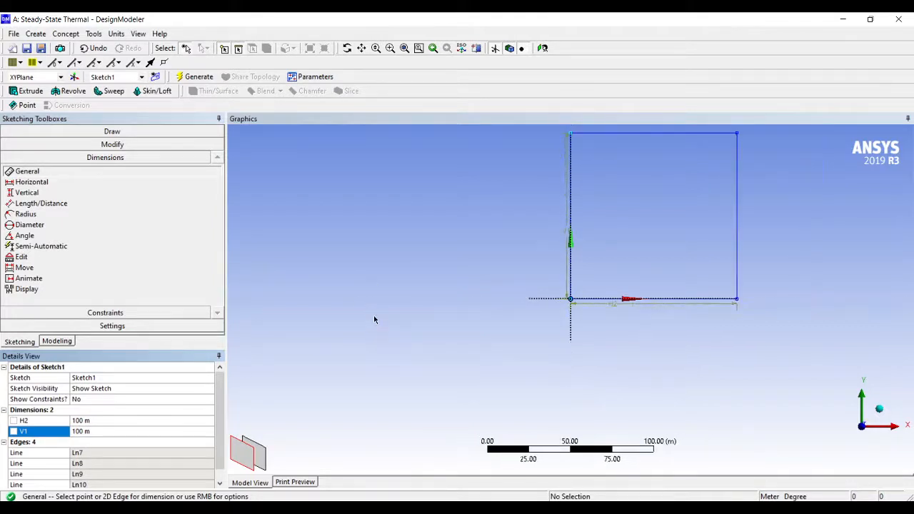
mouse_move(819, 207)
middle_down()
mouse_move(797, 264)
mouse_move(743, 220)
mouse_move(747, 249)
middle_up()
click(29, 91)
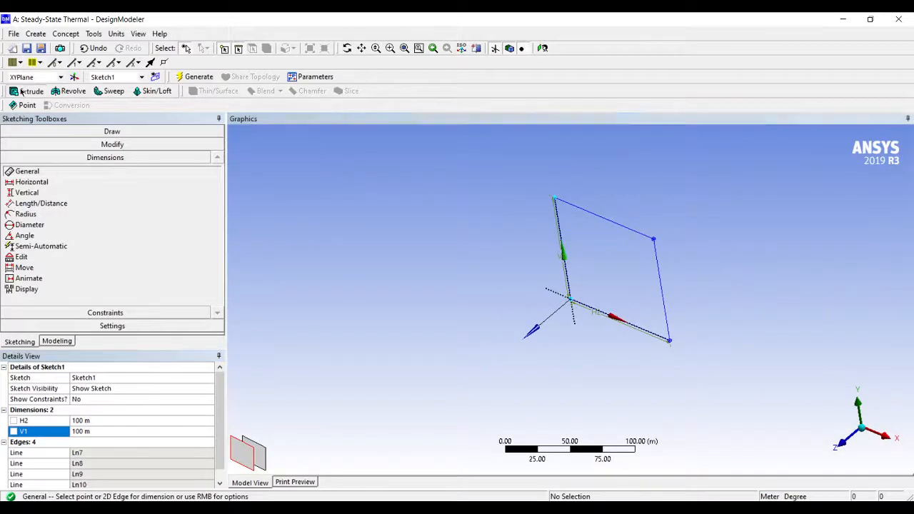
click(104, 388)
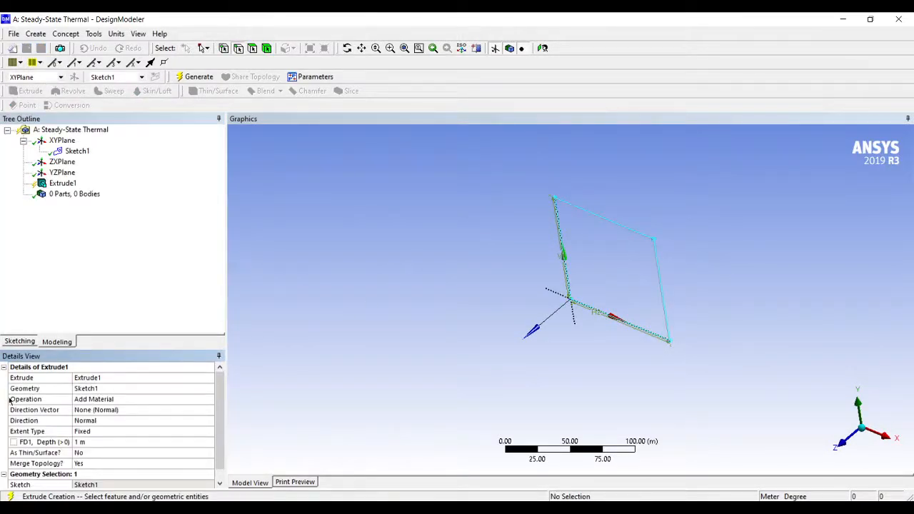
click(76, 443)
text(1)
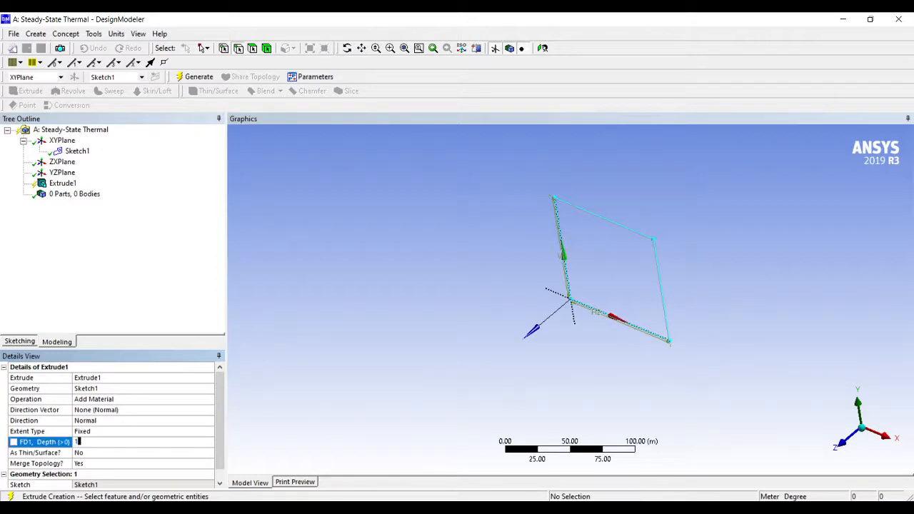
text(00)
key(Return)
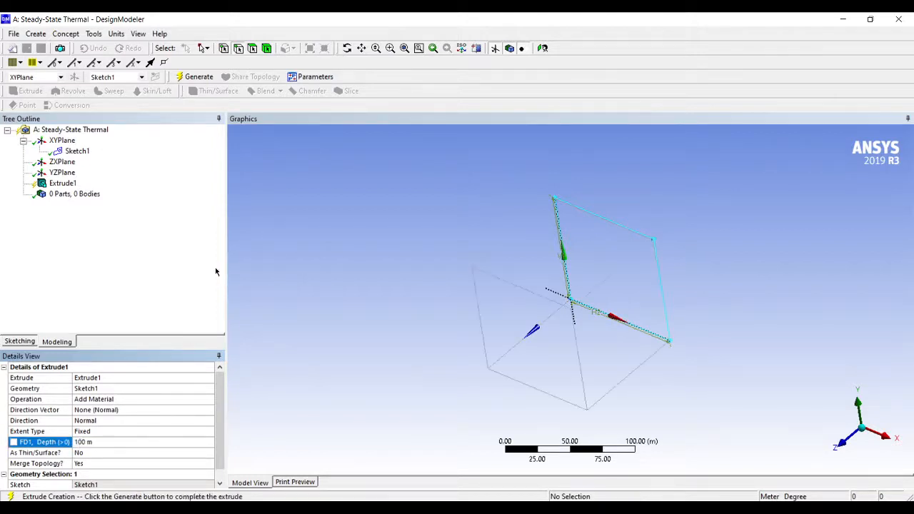
click(199, 76)
Start a new plane of type From Face, using the cube face that lies on the XY plane as base face
middle_drag(543, 236, 744, 317)
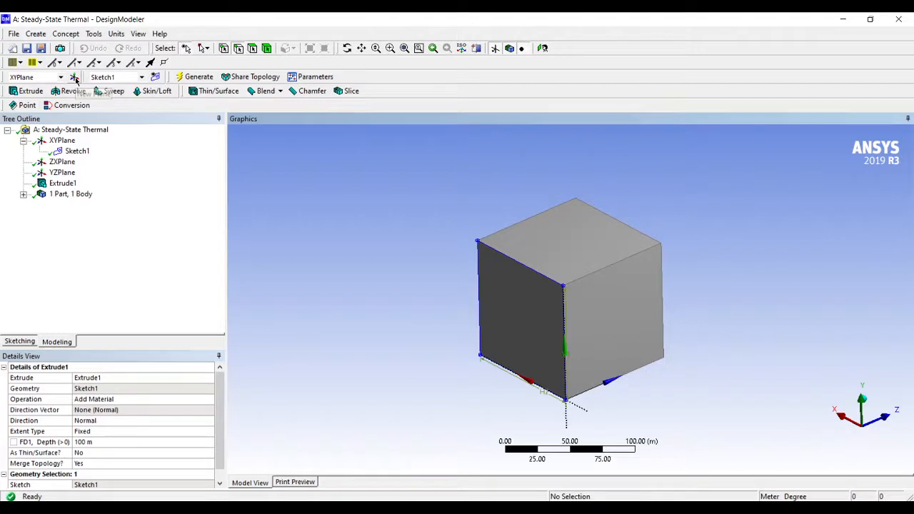
click(243, 154)
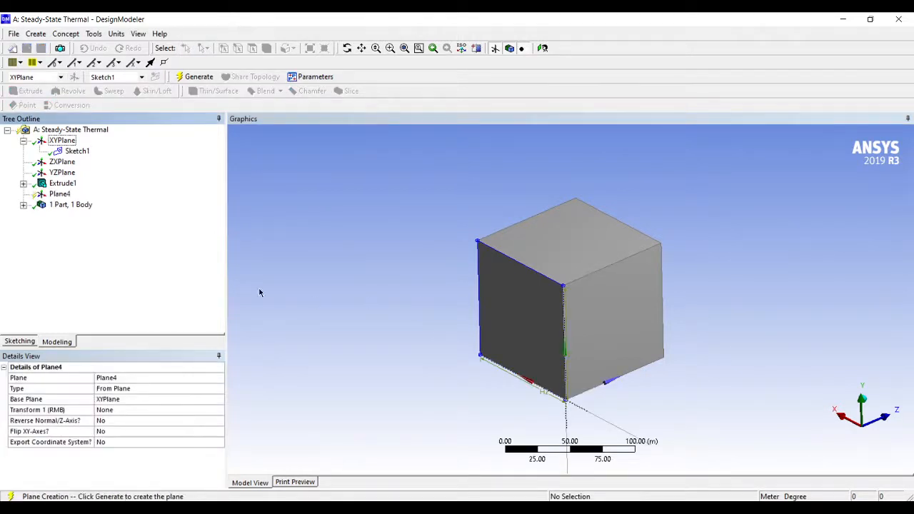
click(112, 392)
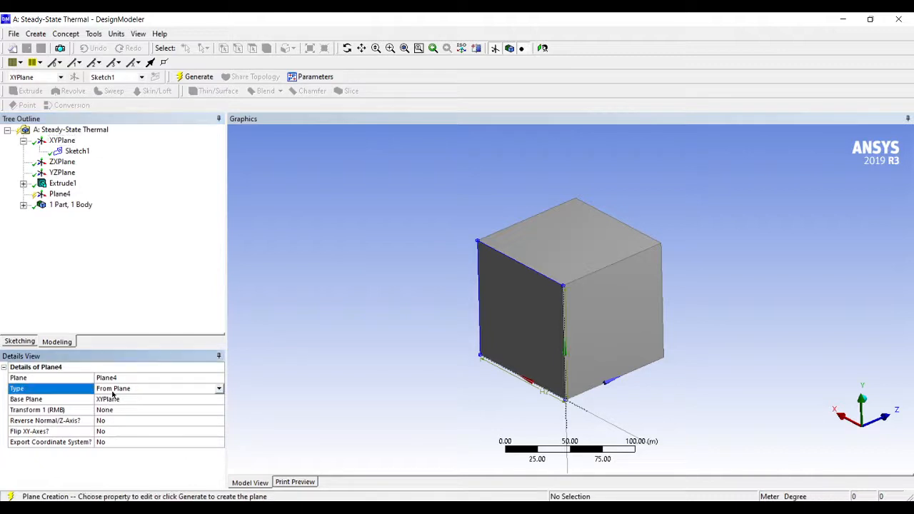
click(218, 390)
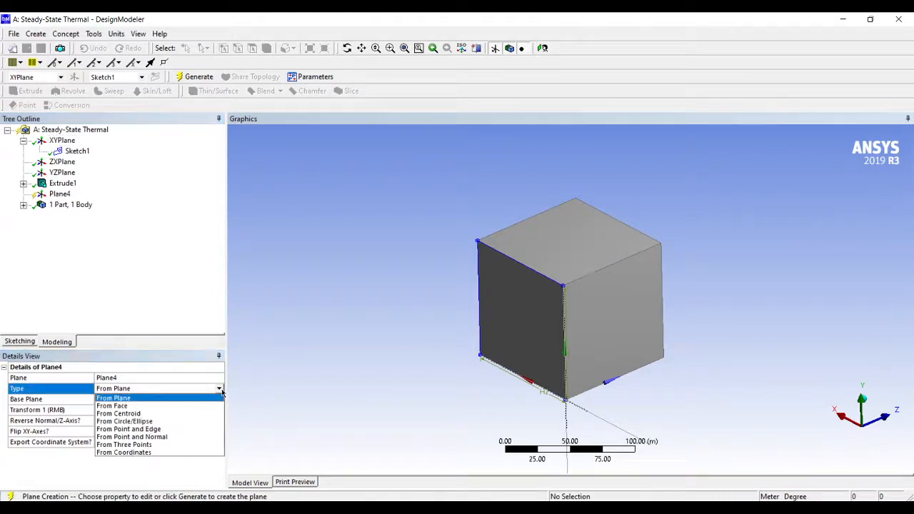
click(206, 404)
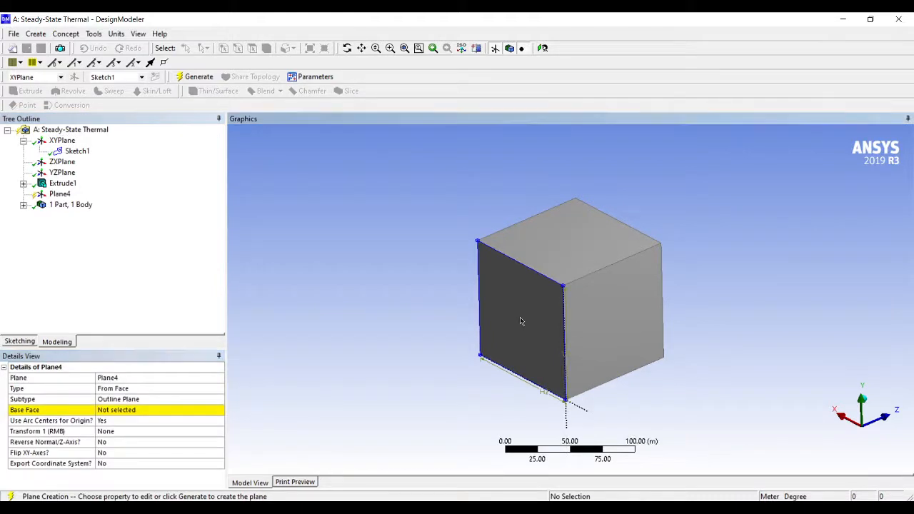
click(109, 408)
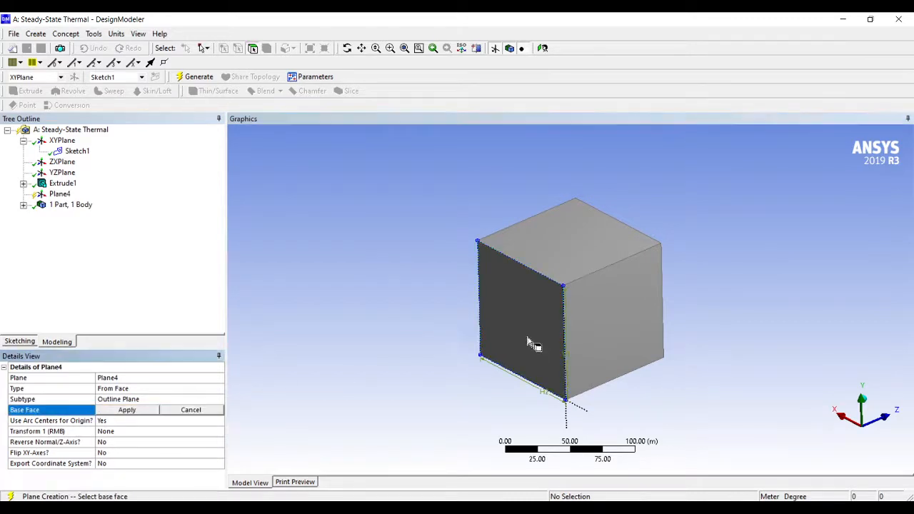
click(550, 347)
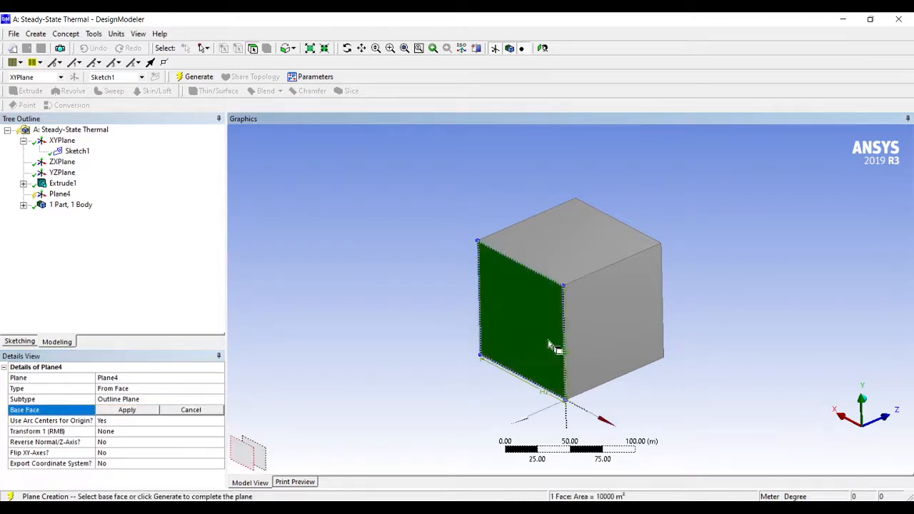
click(129, 410)
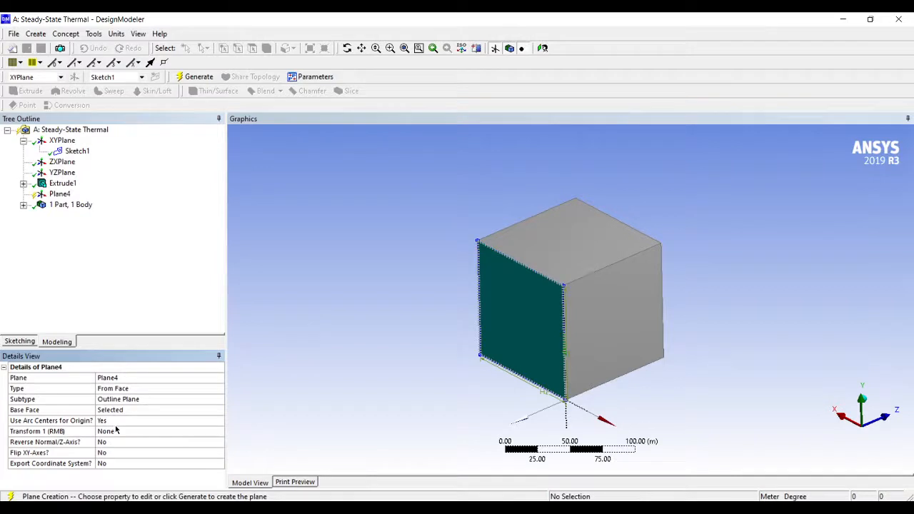
Add an Offset Z transform of 30 m to the new plane
click(117, 430)
click(218, 433)
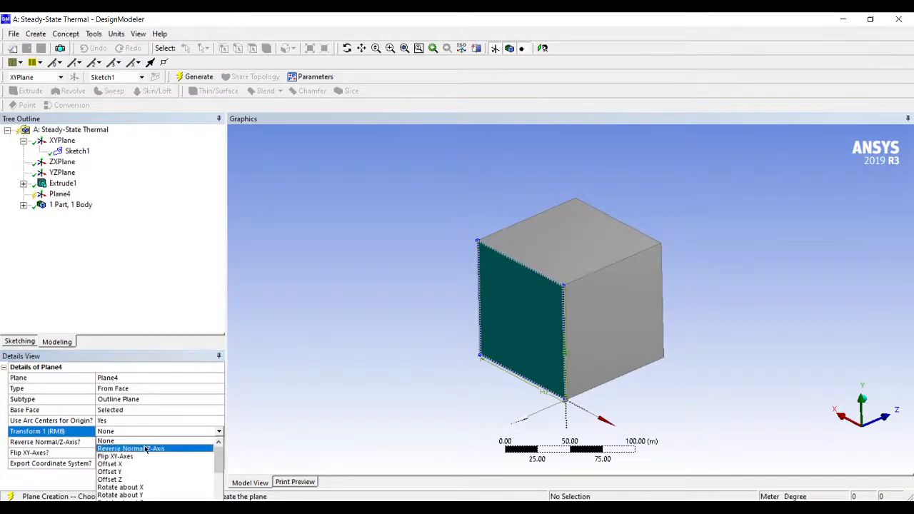
click(110, 479)
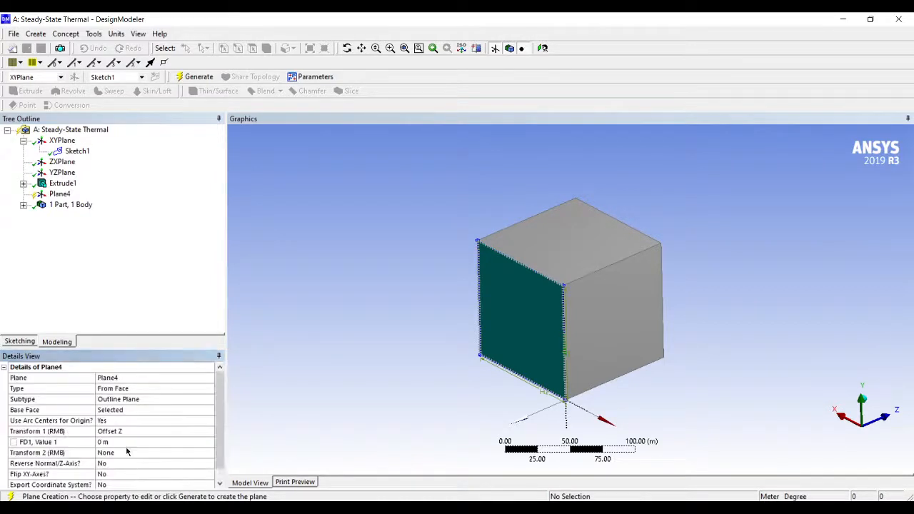
click(119, 441)
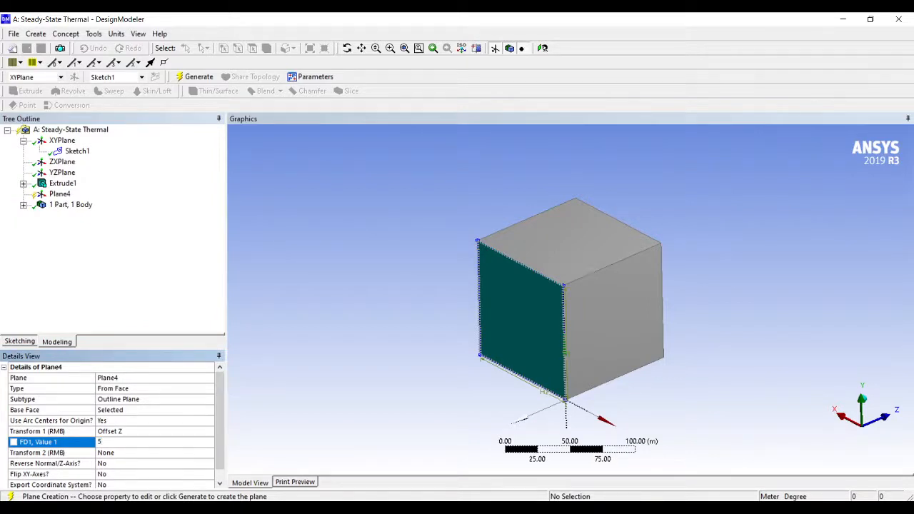
text(30)
key(Return)
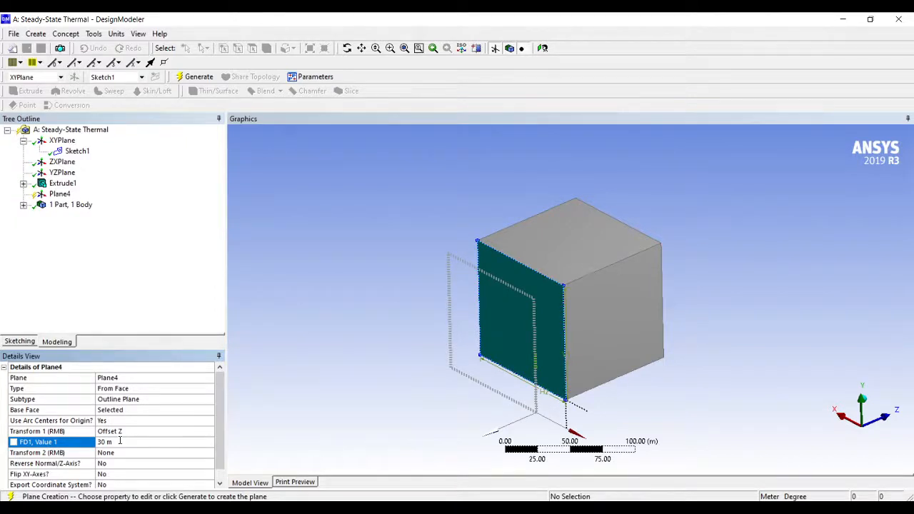
Reverse the plane's offset direction by setting the Offset Z value to -30 m
mouse_move(661, 420)
middle_down()
mouse_move(623, 413)
mouse_move(673, 379)
mouse_move(672, 419)
middle_up()
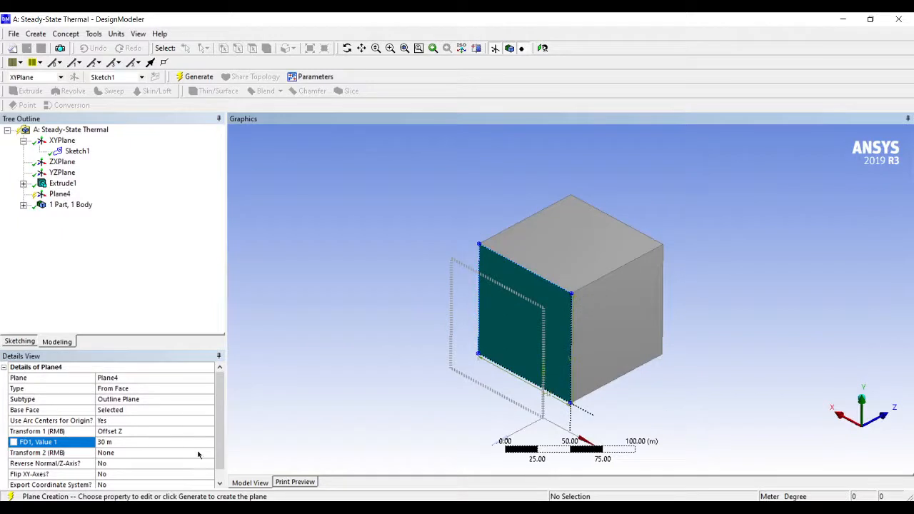
click(162, 444)
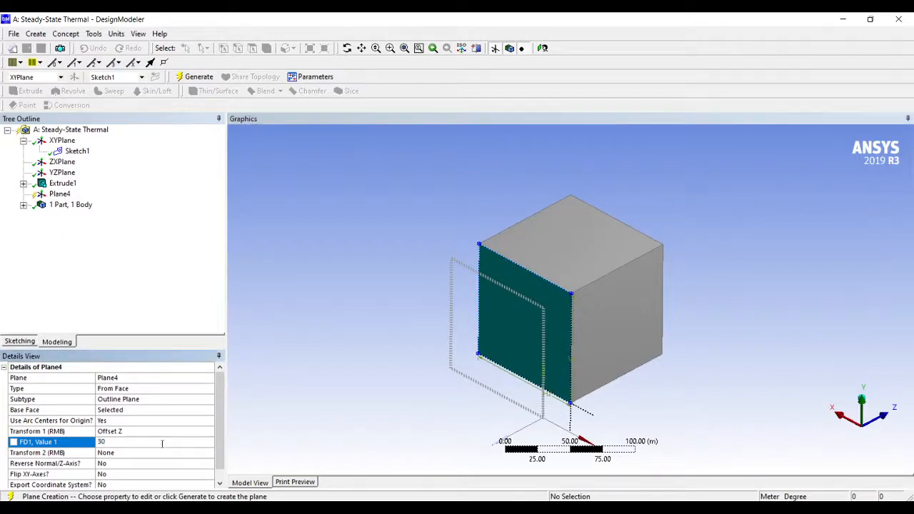
text(-)
key(Return)
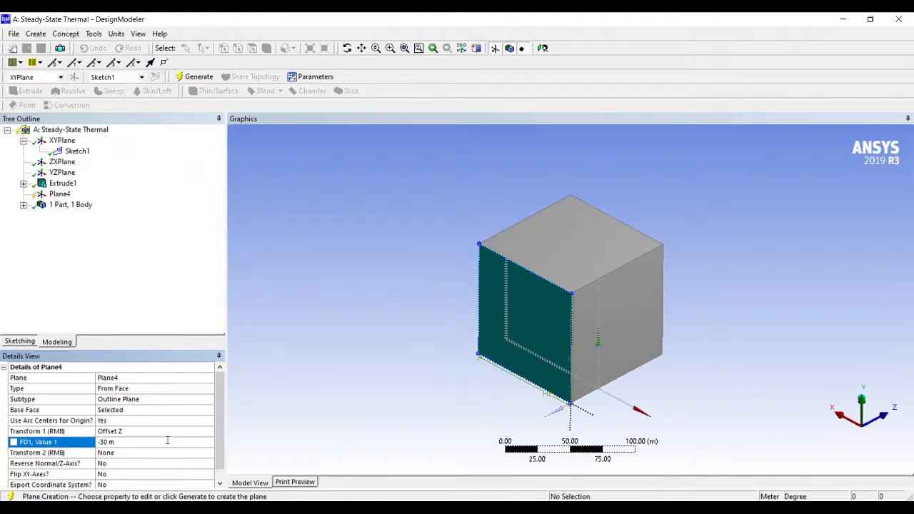
Set the plane's Offset Z value to -35 m and generate the plane
scroll(104, 443, down, 1)
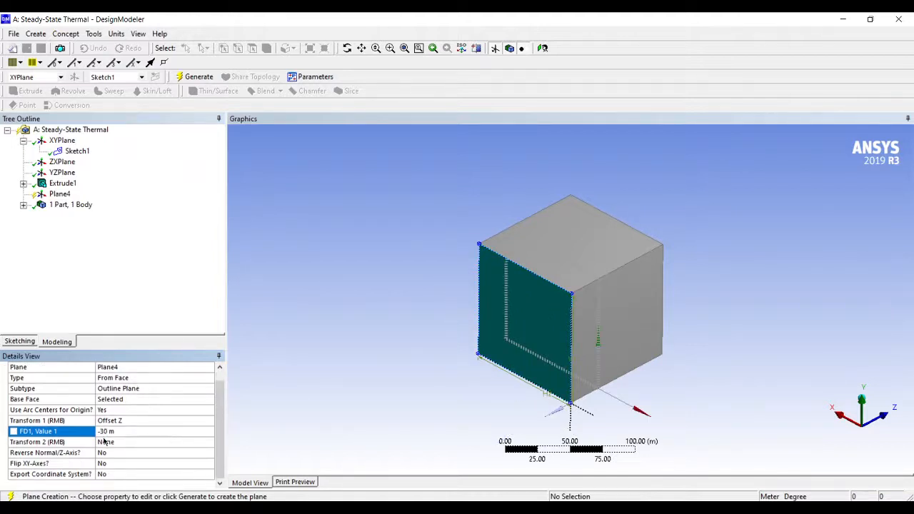
click(106, 432)
text(-35)
key(Return)
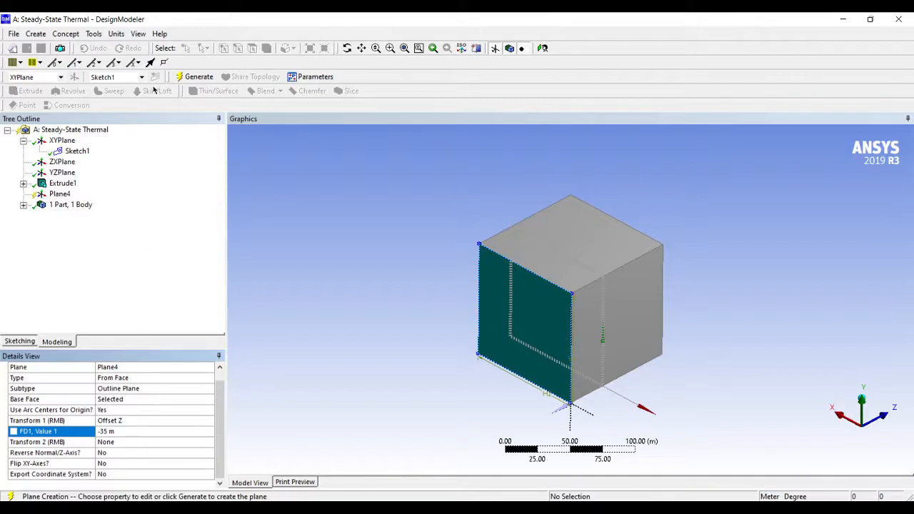
click(197, 76)
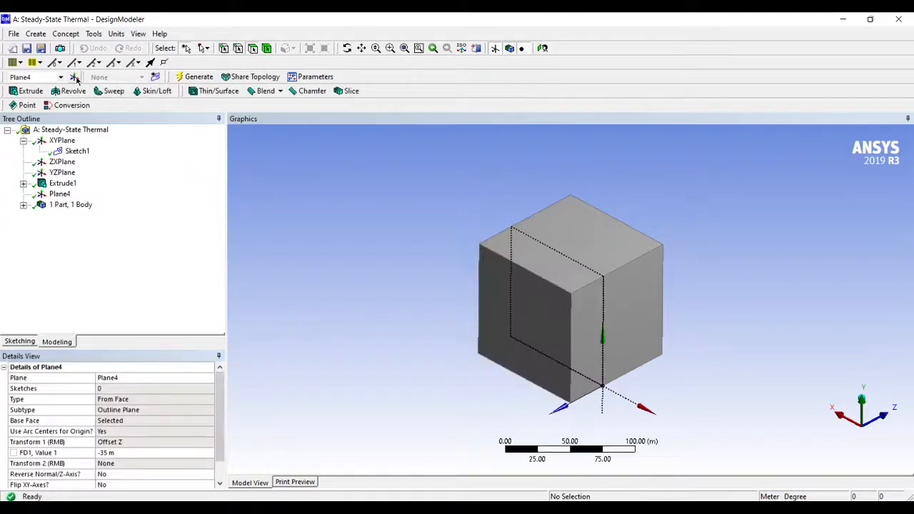
Create another plane from Plane4 with an Offset Z transform of -30 m and generate it
click(74, 78)
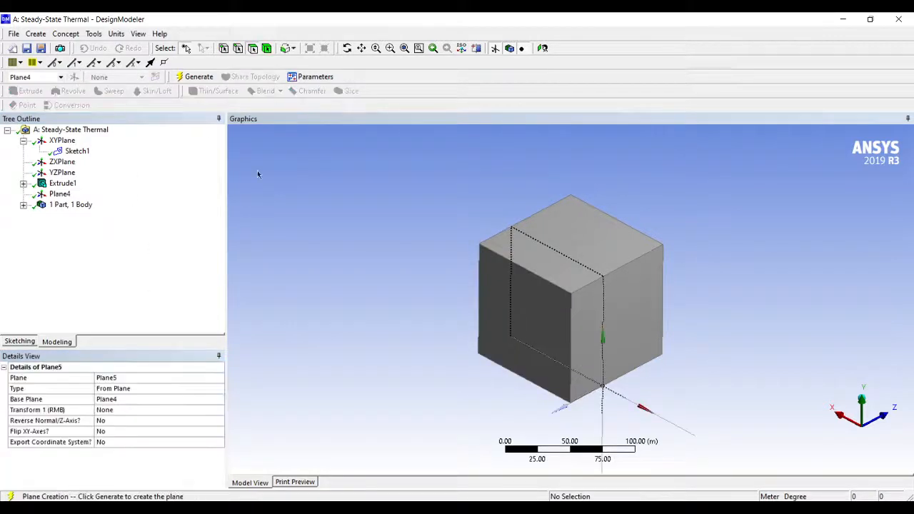
click(120, 412)
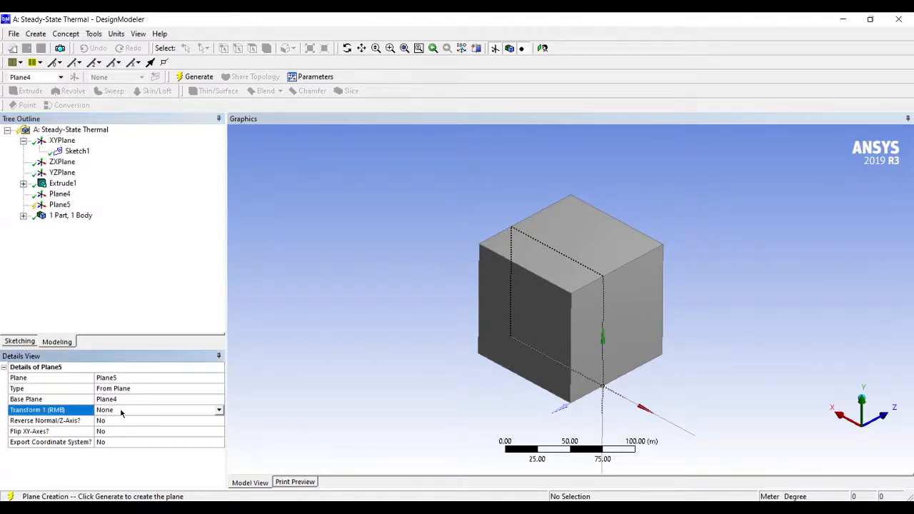
click(218, 410)
click(114, 458)
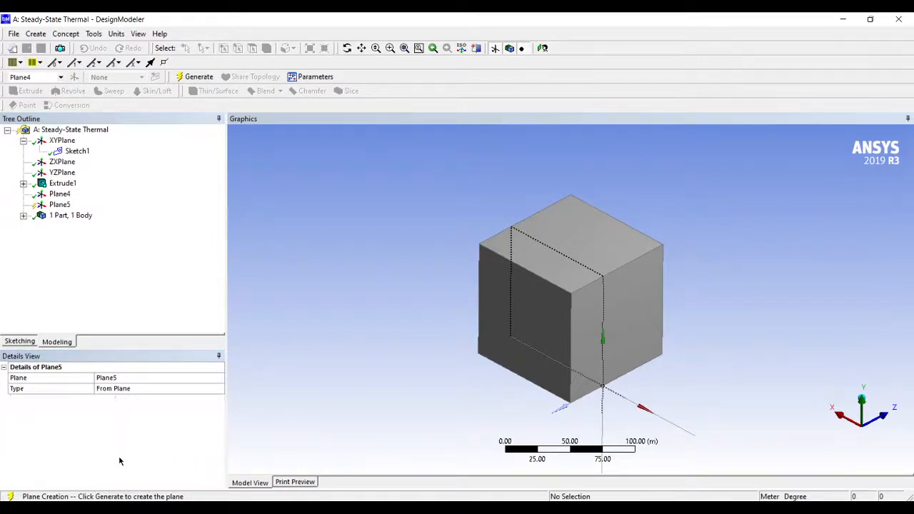
click(111, 422)
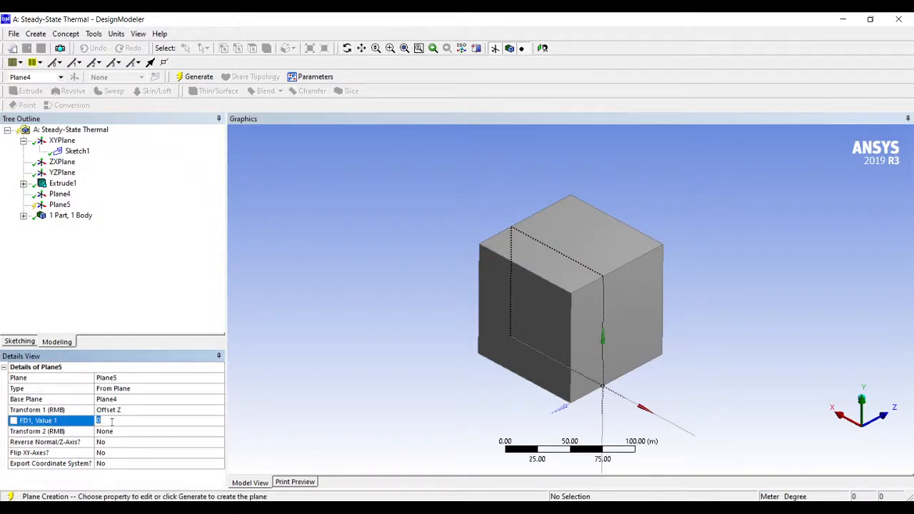
text(-30)
key(Return)
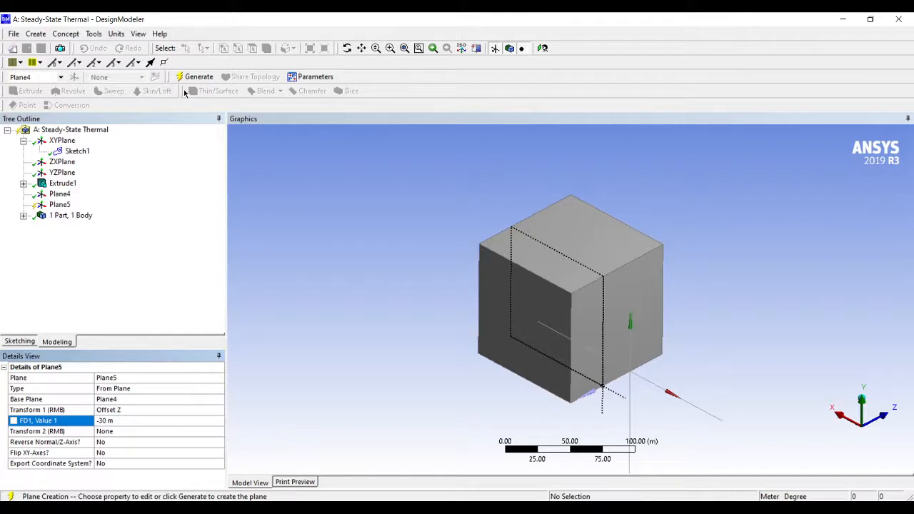
click(195, 76)
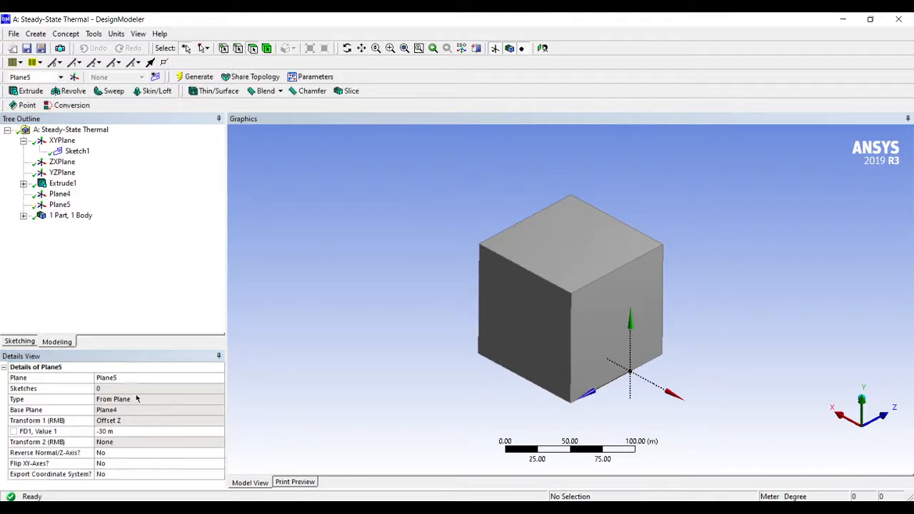
Start a third offset plane of type From Plane, with Plane5 as its base plane
click(74, 76)
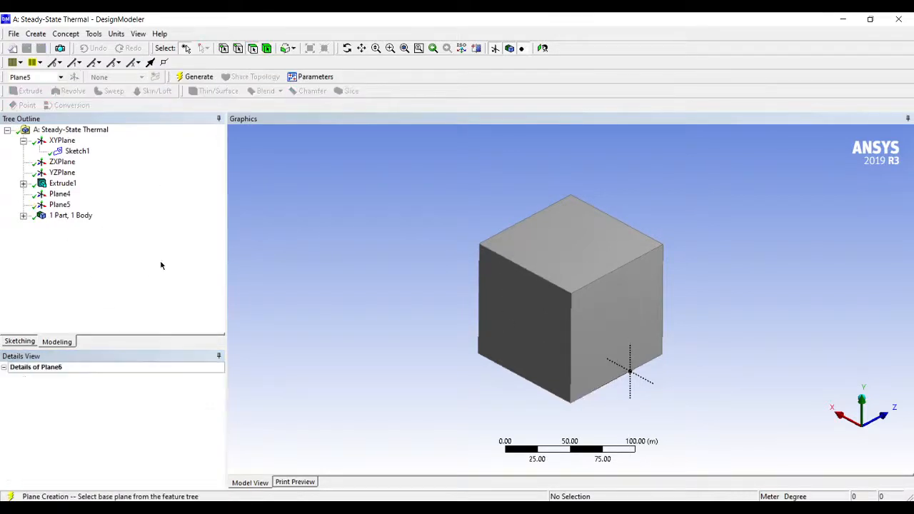
click(133, 401)
click(62, 206)
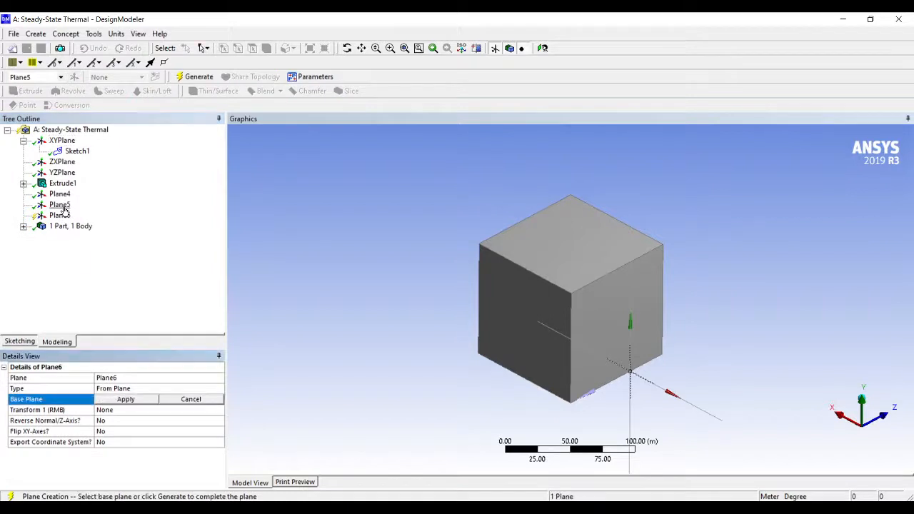
click(128, 400)
Add an Offset Z transform of -30 m to the plane based on Plane5
click(120, 411)
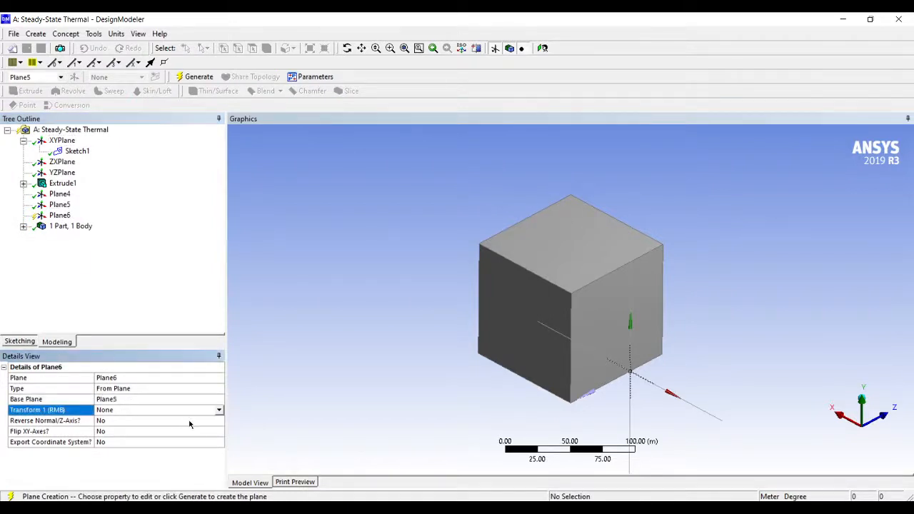
click(219, 413)
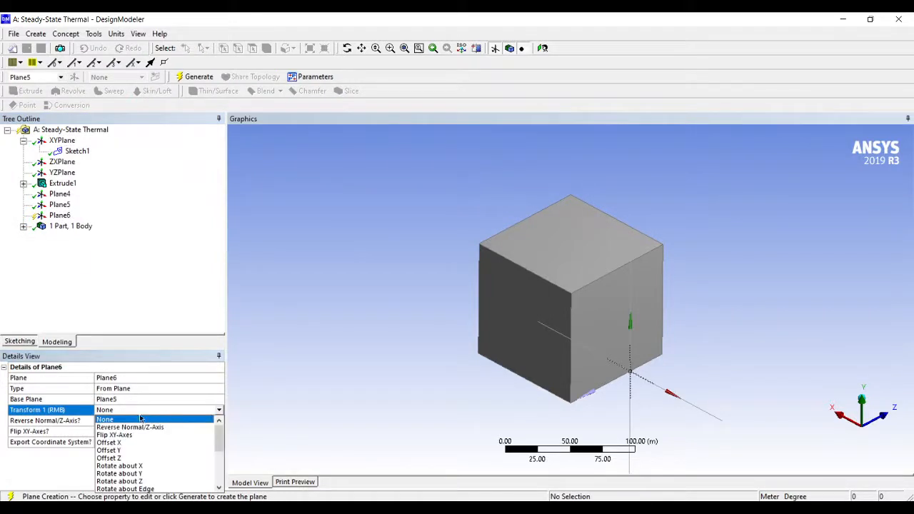
click(118, 461)
click(100, 421)
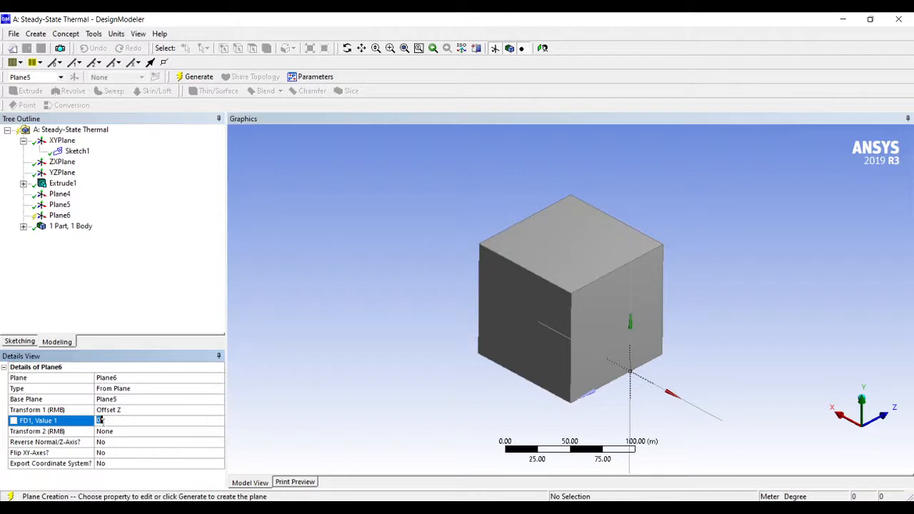
text(-30)
key(Return)
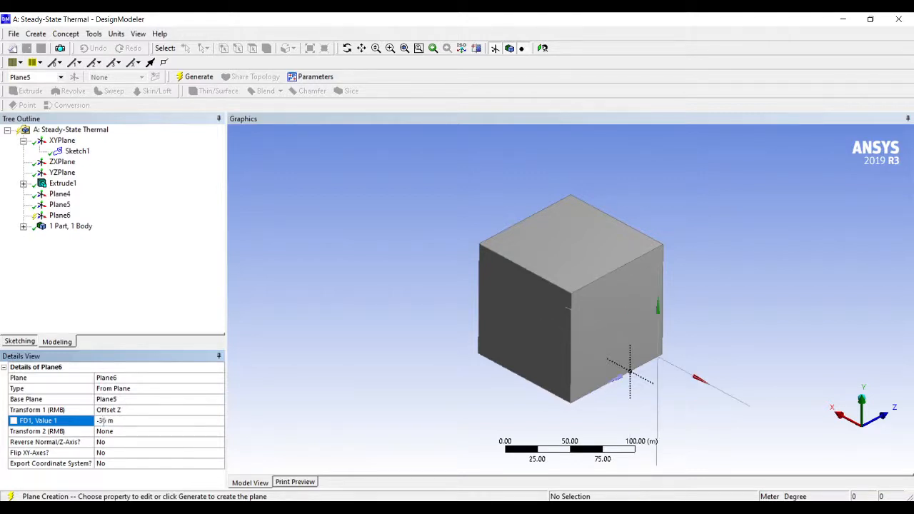
Set the Offset Z value of the plane based on Plane5 to -35 m and generate the plane
click(104, 421)
middle_drag(479, 411, 661, 417)
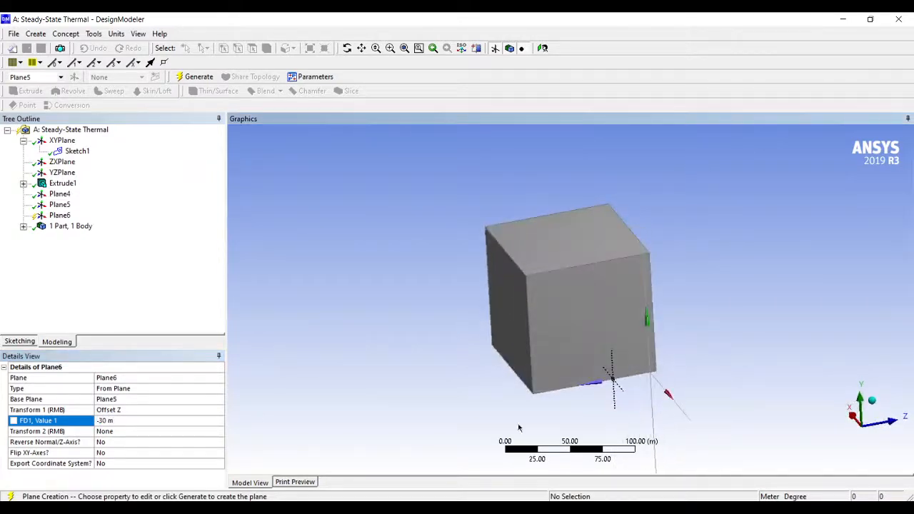
click(111, 422)
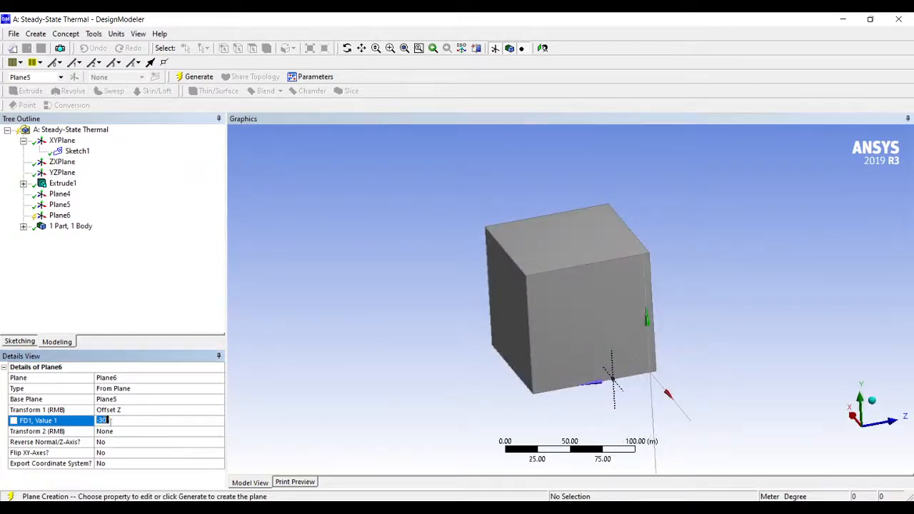
text(-35)
key(Return)
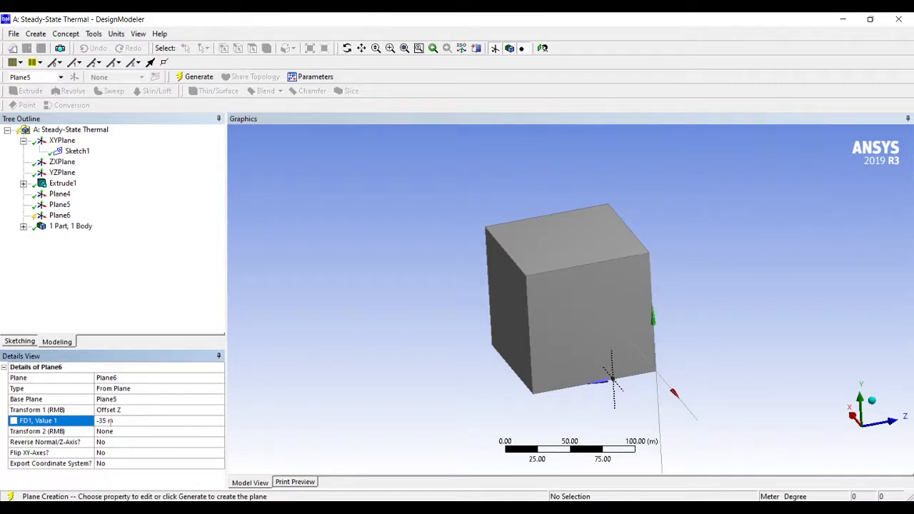
middle_drag(624, 390, 692, 355)
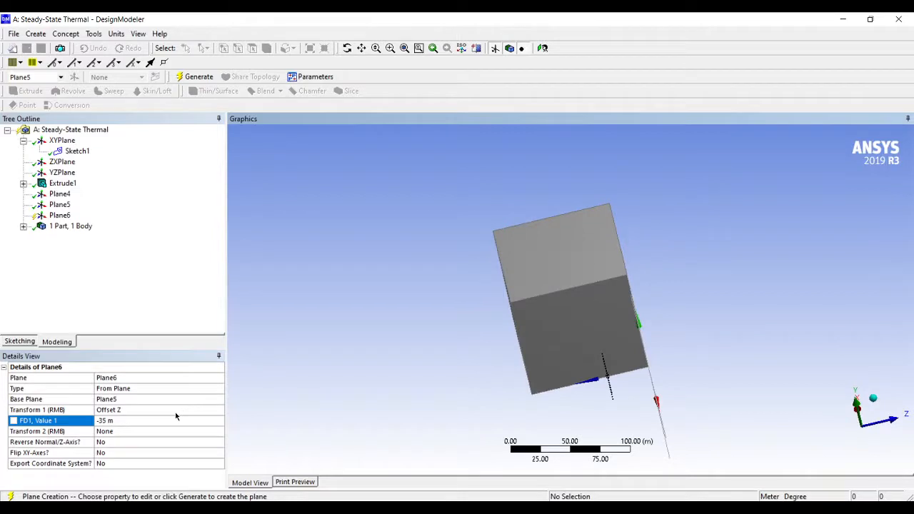
click(194, 77)
Delete the offset plane that is based on Plane5 and confirm its removal
click(59, 215)
right_click(59, 215)
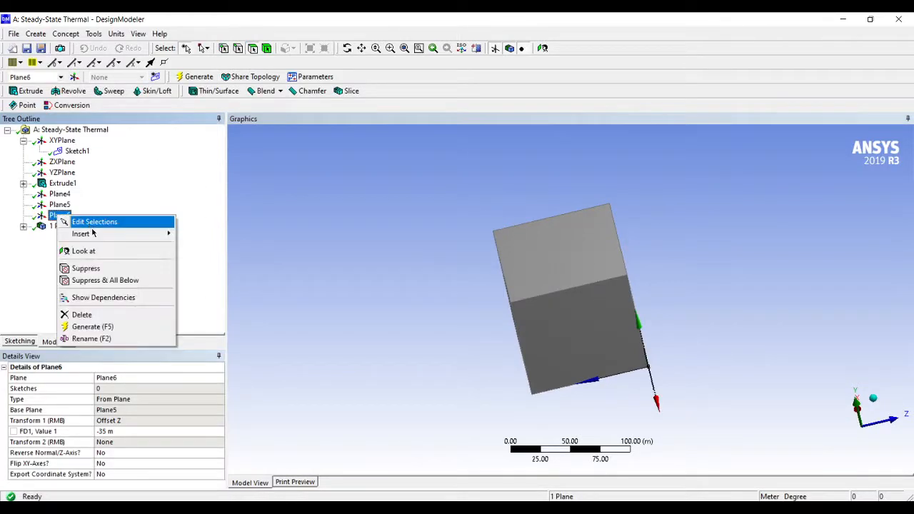
click(80, 315)
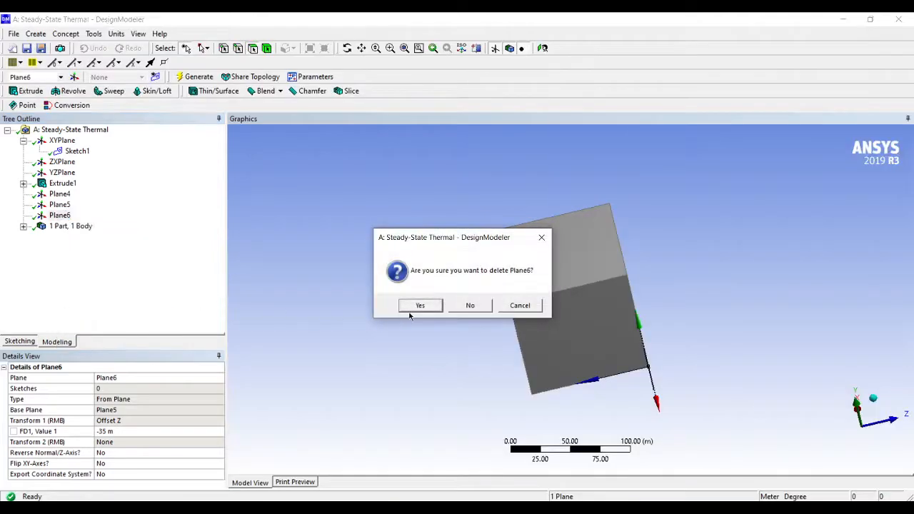
click(420, 306)
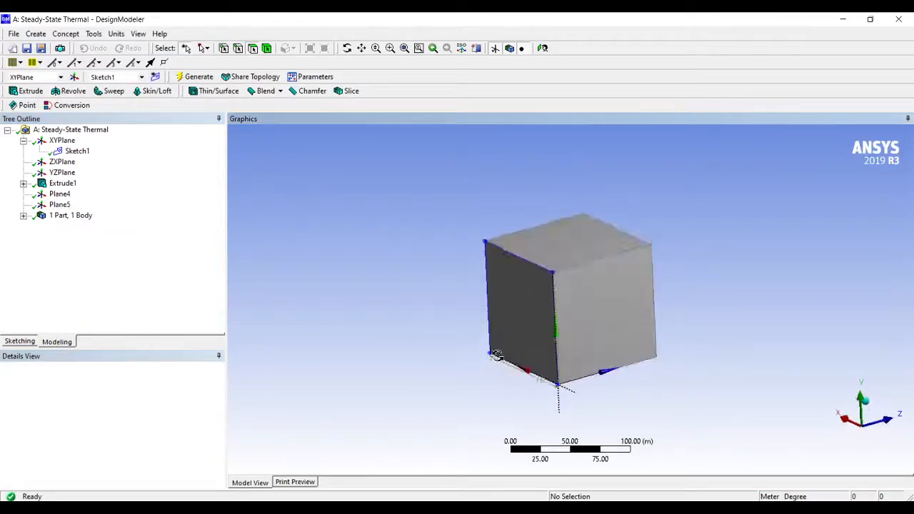
Slice all bodies of the cube with a Slice by Plane feature using Plane4 as base plane, and generate it
click(60, 194)
click(66, 205)
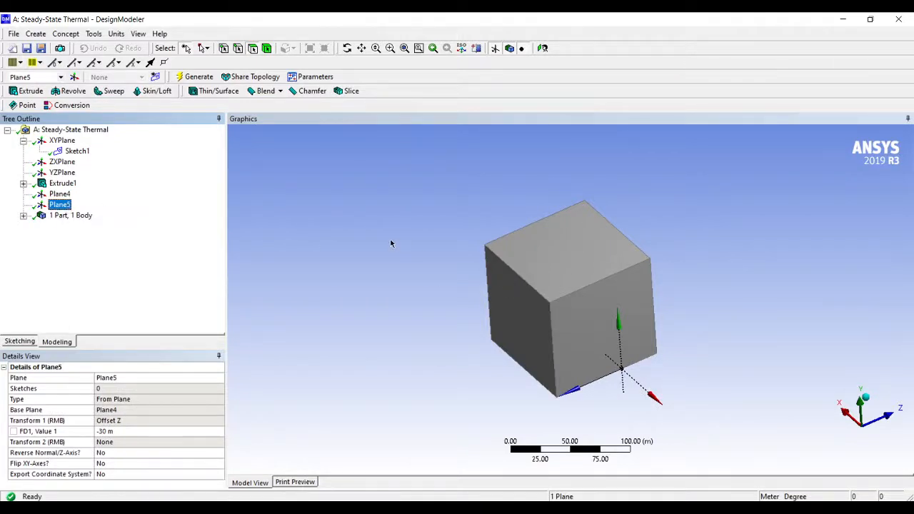
click(36, 34)
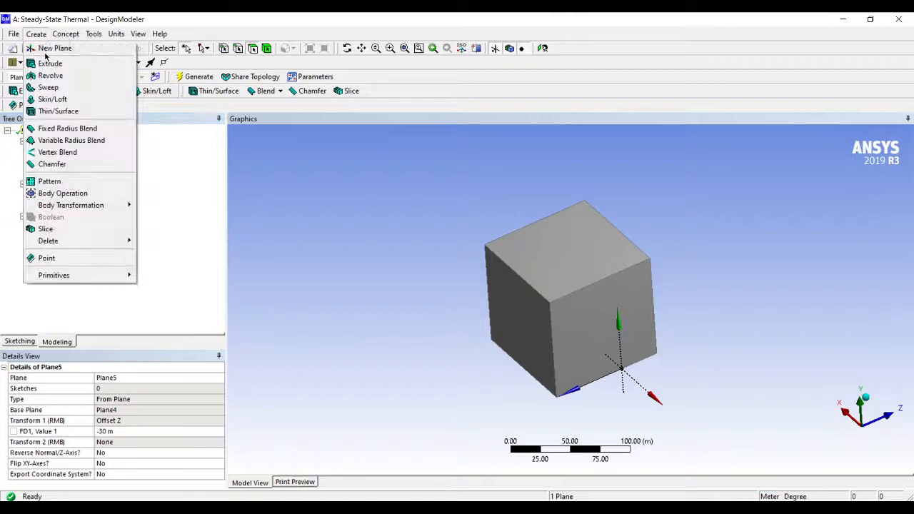
click(71, 229)
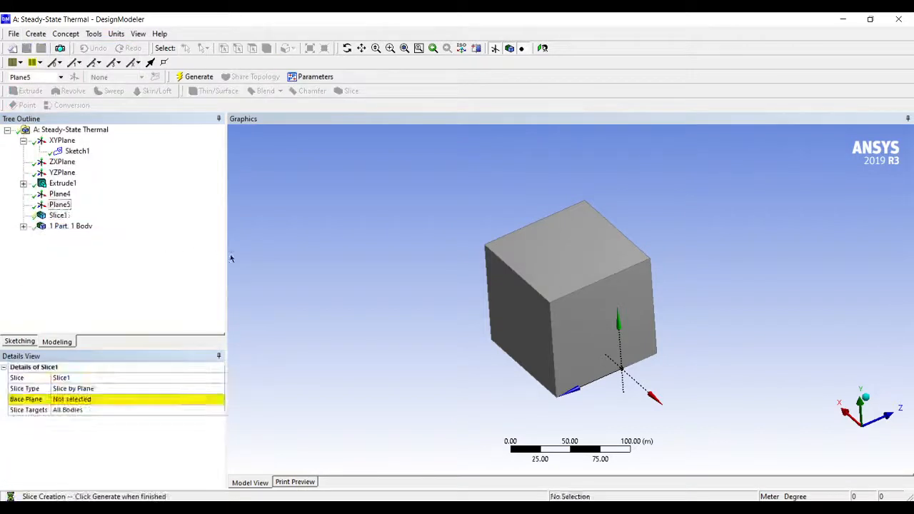
click(100, 389)
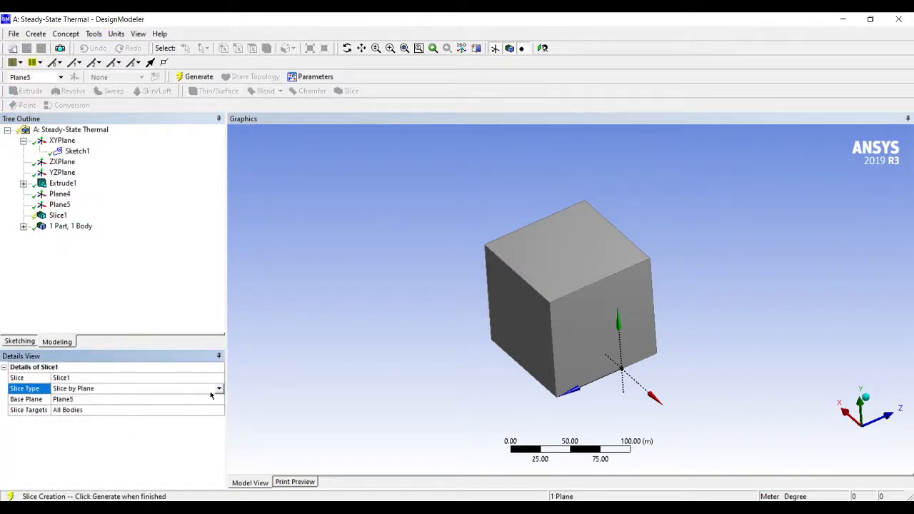
click(218, 389)
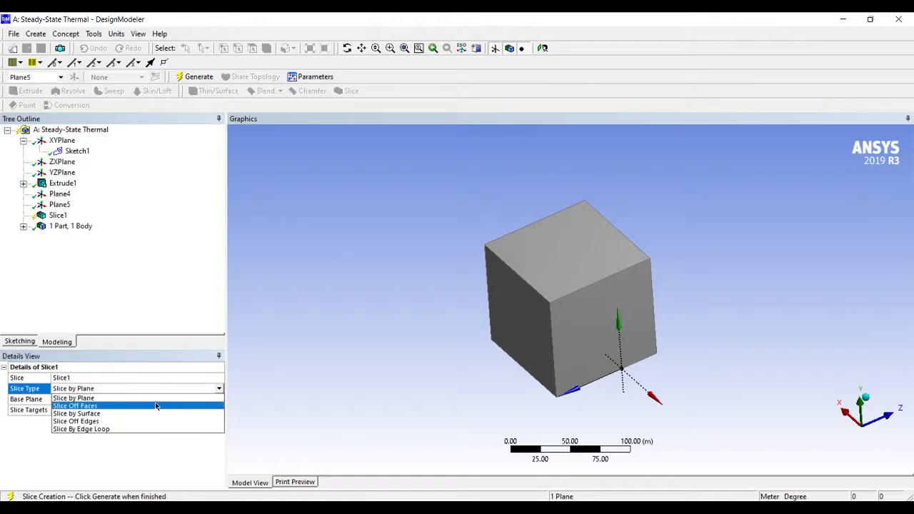
click(158, 398)
click(107, 400)
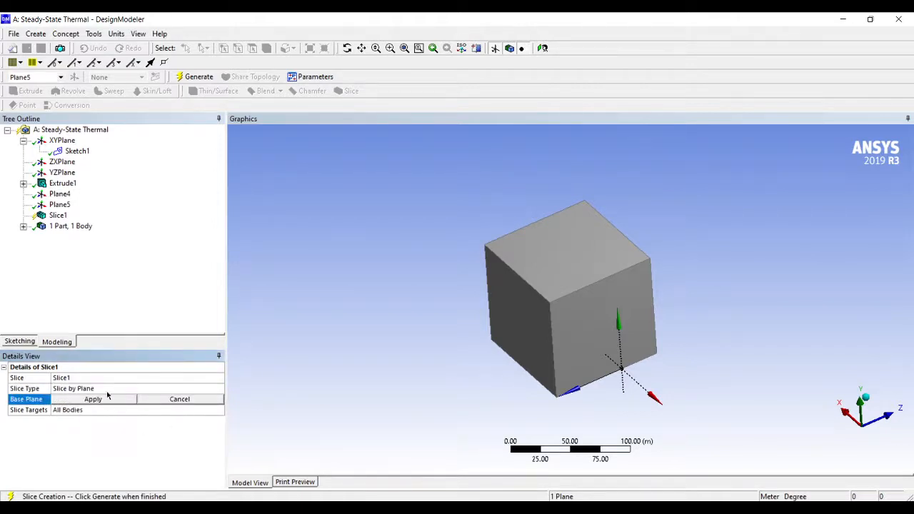
click(60, 193)
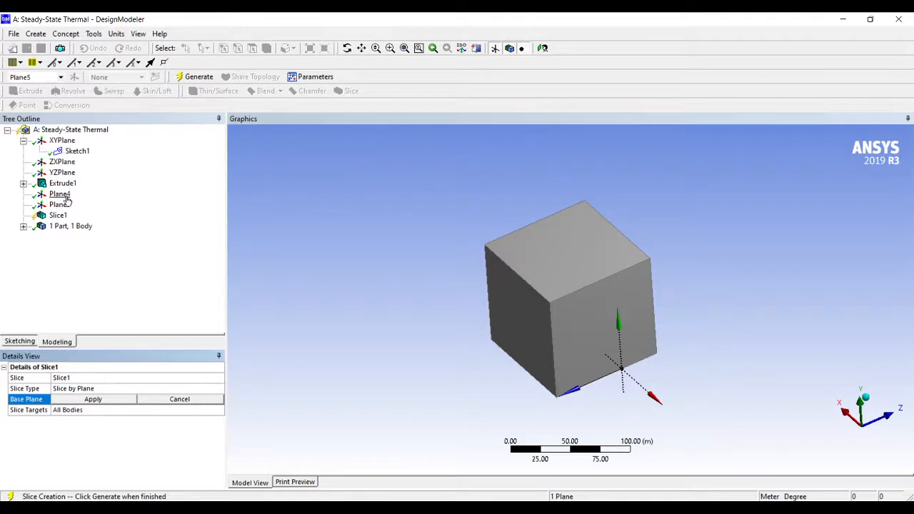
click(94, 399)
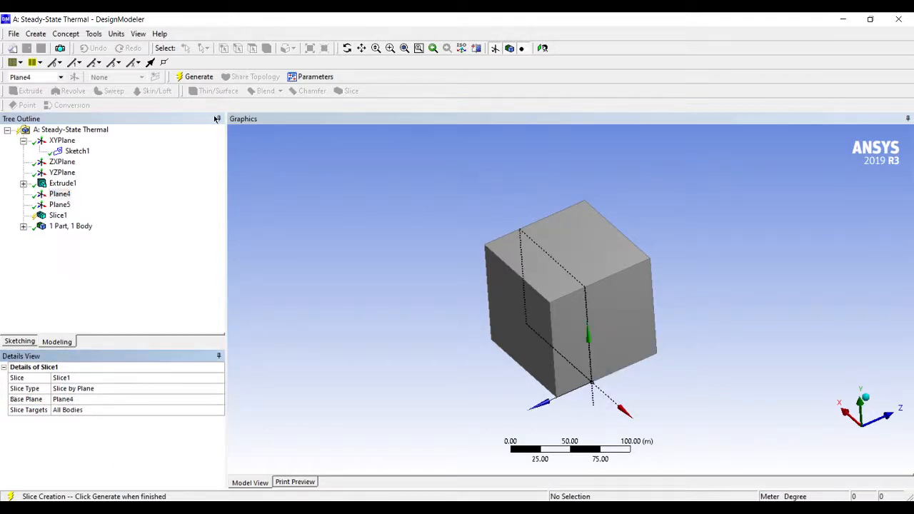
click(196, 76)
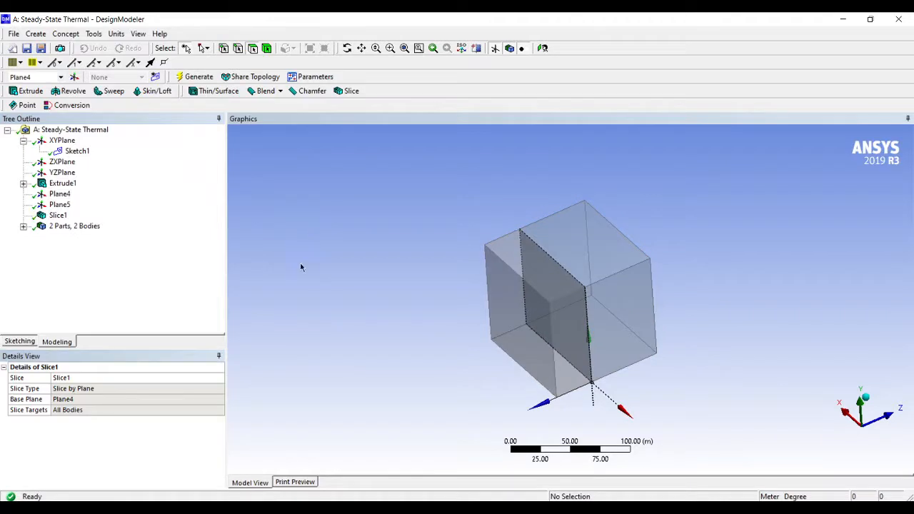
Add a second Slice by Plane feature with Plane5 as base plane for all bodies and generate it
click(36, 33)
click(66, 230)
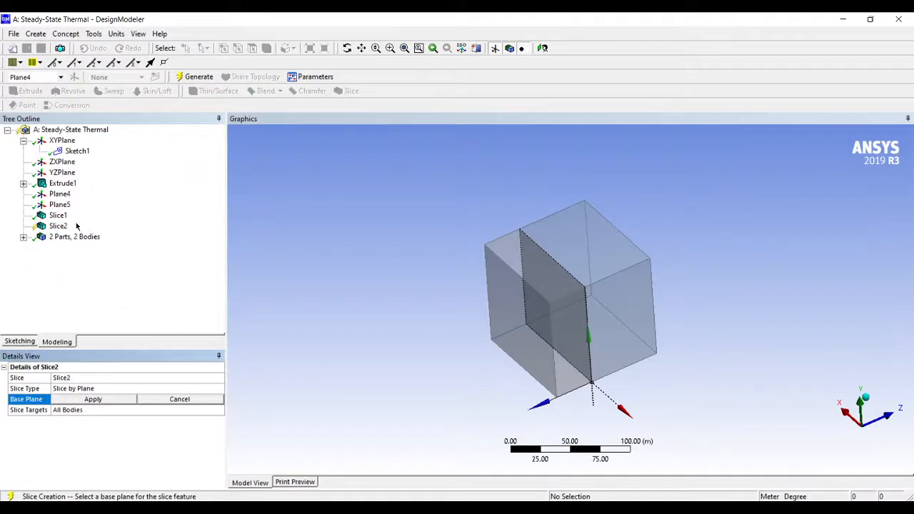
click(59, 206)
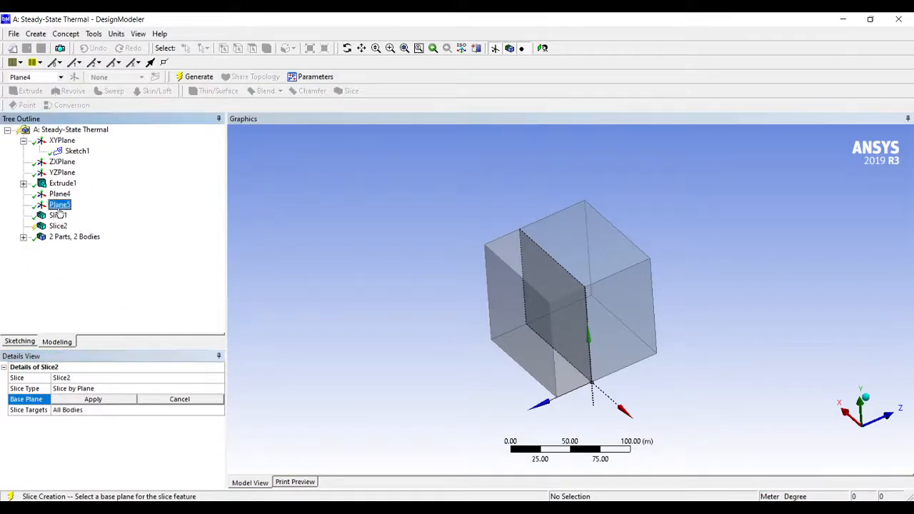
click(97, 400)
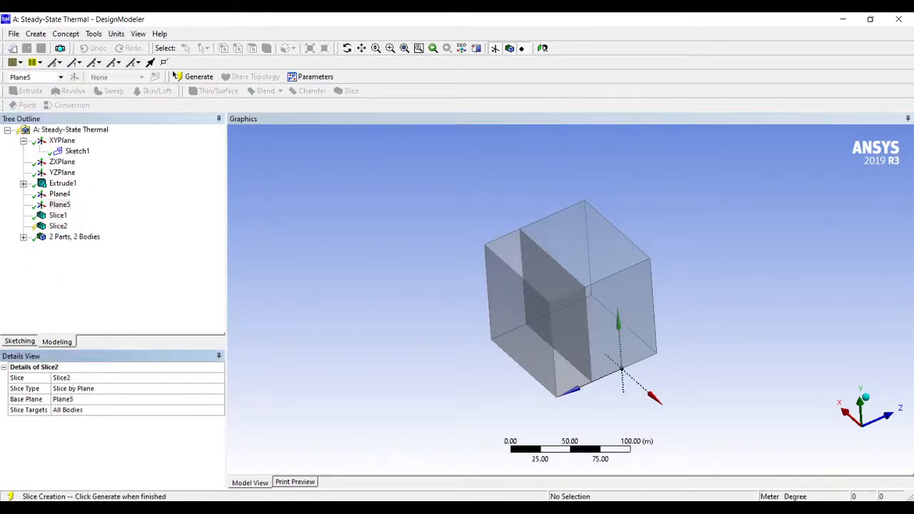
click(184, 76)
Examine the sliced cube up close to check where the cuts at Plane4 and Plane5 divide it
middle_drag(667, 380, 617, 328)
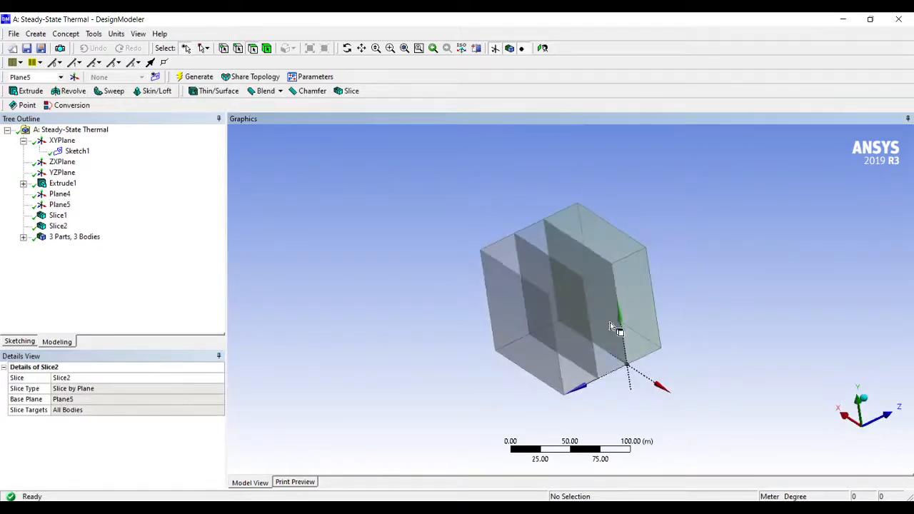
scroll(641, 317, down, 2)
scroll(639, 317, up, 6)
scroll(639, 316, down, 1)
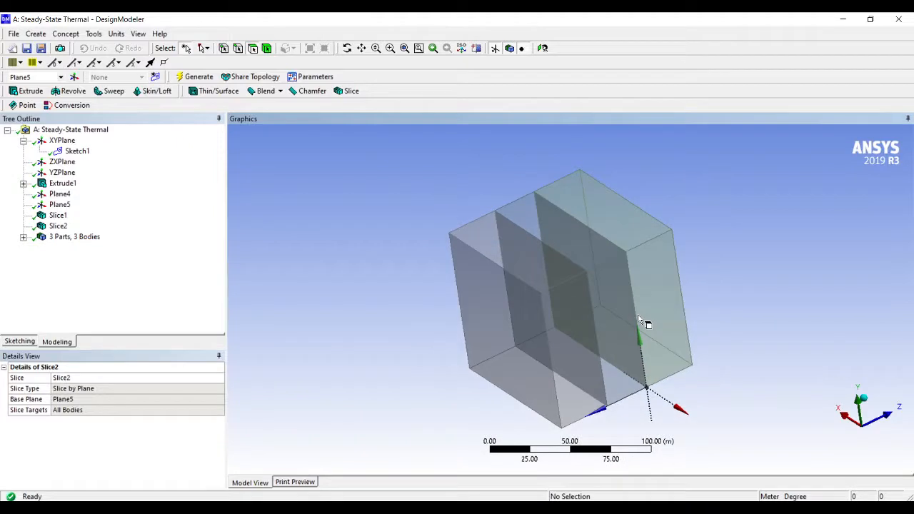
scroll(672, 322, down, 1)
scroll(672, 322, up, 3)
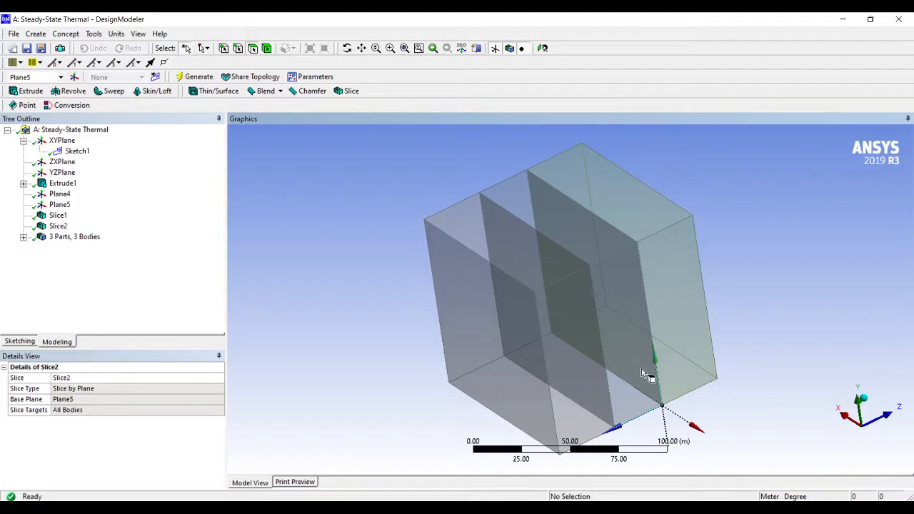
scroll(642, 369, down, 2)
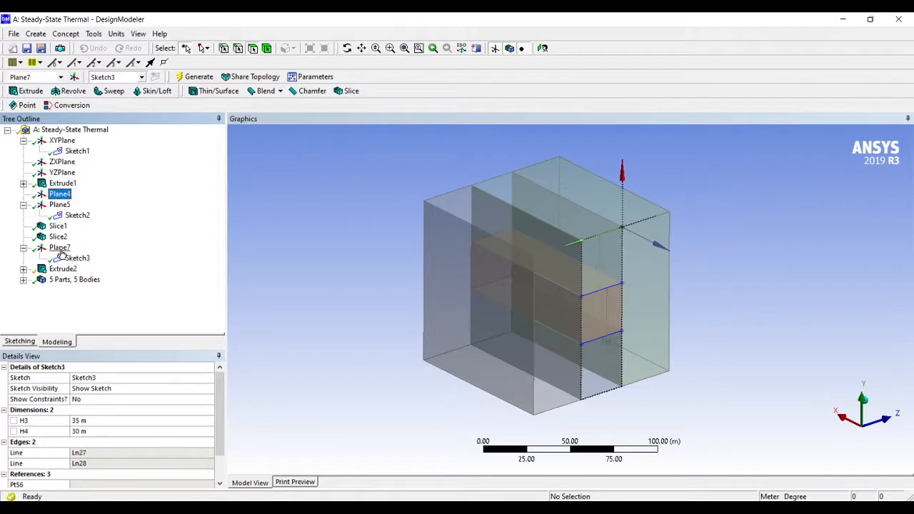
Review Sketch3 and the Slice Material operation settings of the Extrude2 feature
click(22, 272)
click(77, 279)
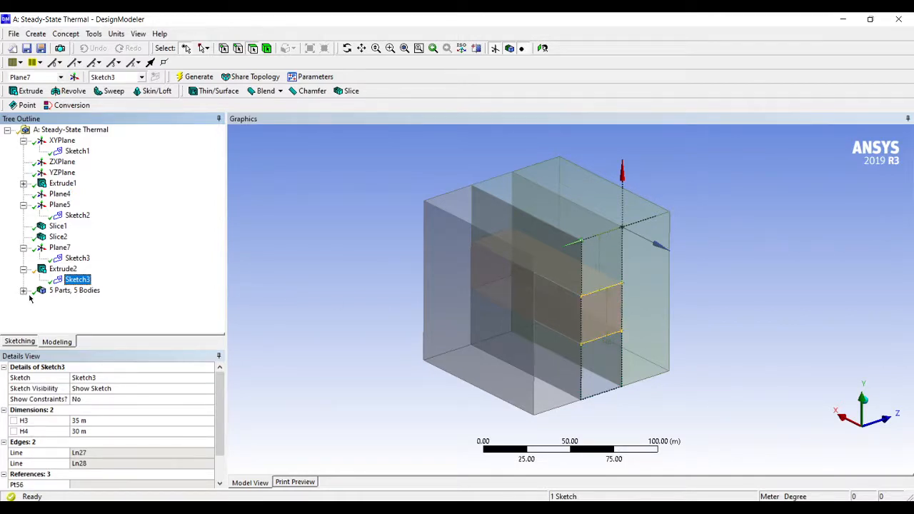
click(63, 268)
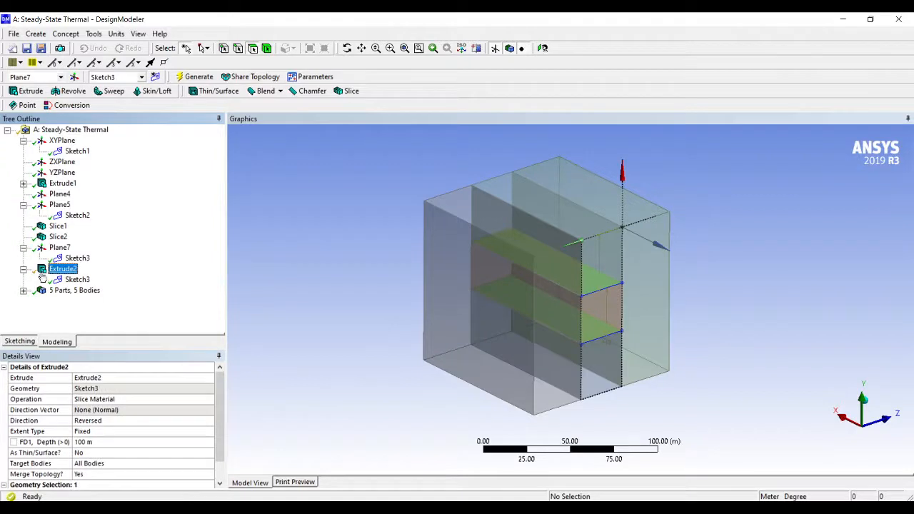
click(109, 402)
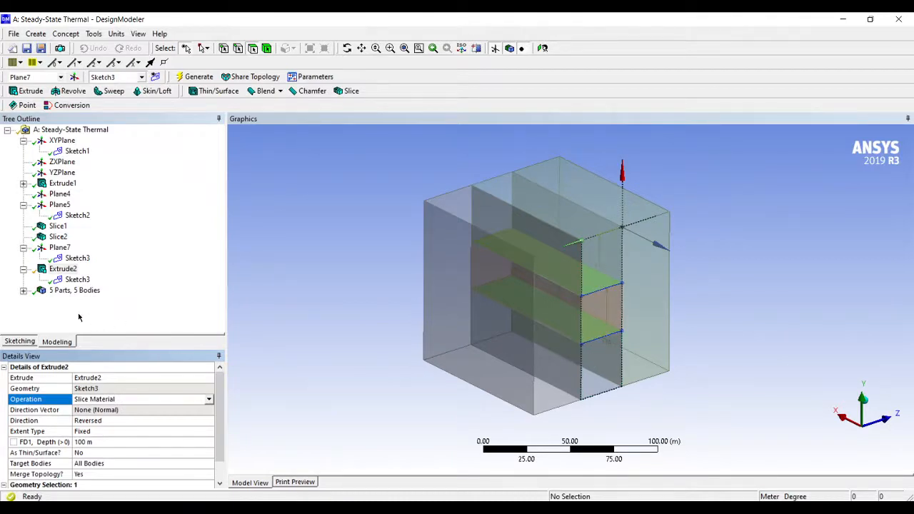
List the model's bodies and highlight each solid in turn to identify its region in the cube
click(24, 291)
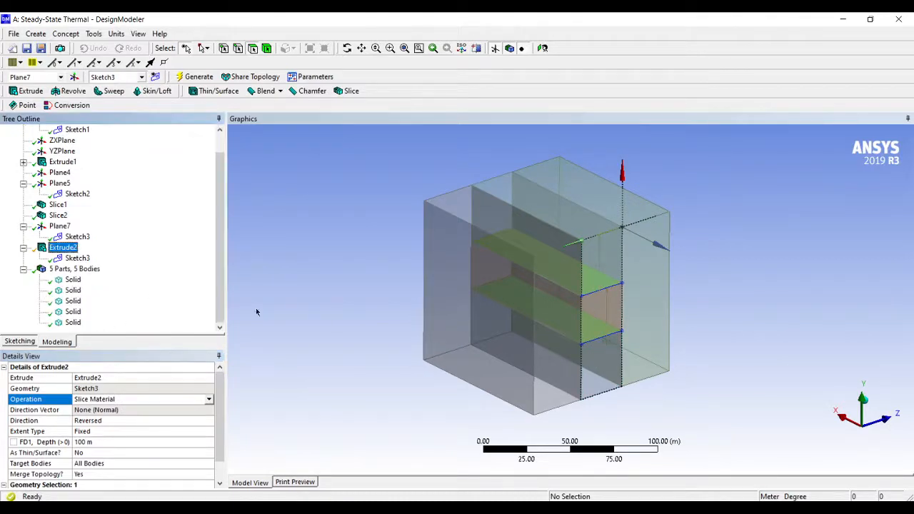
click(73, 280)
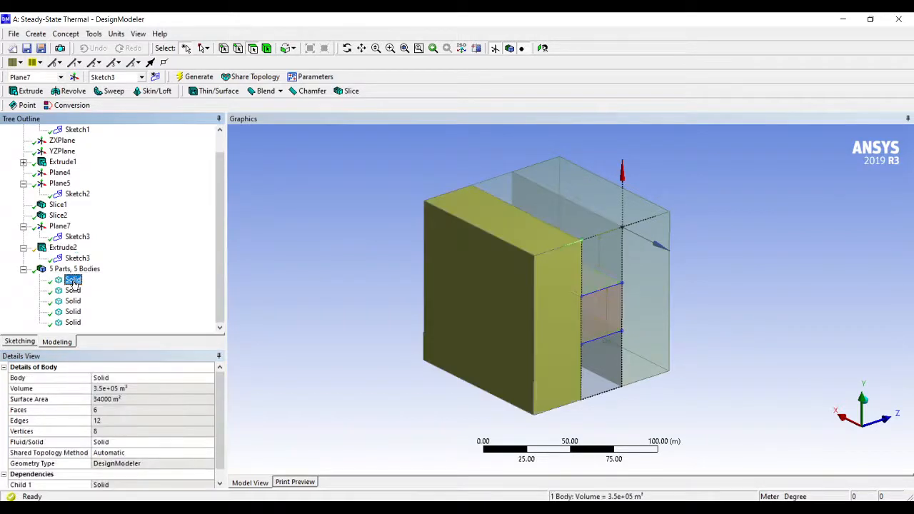
click(73, 290)
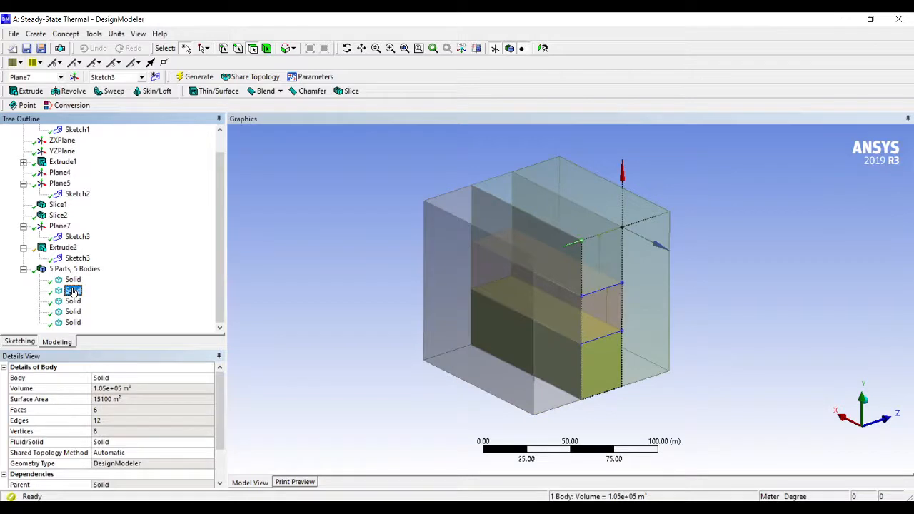
click(73, 301)
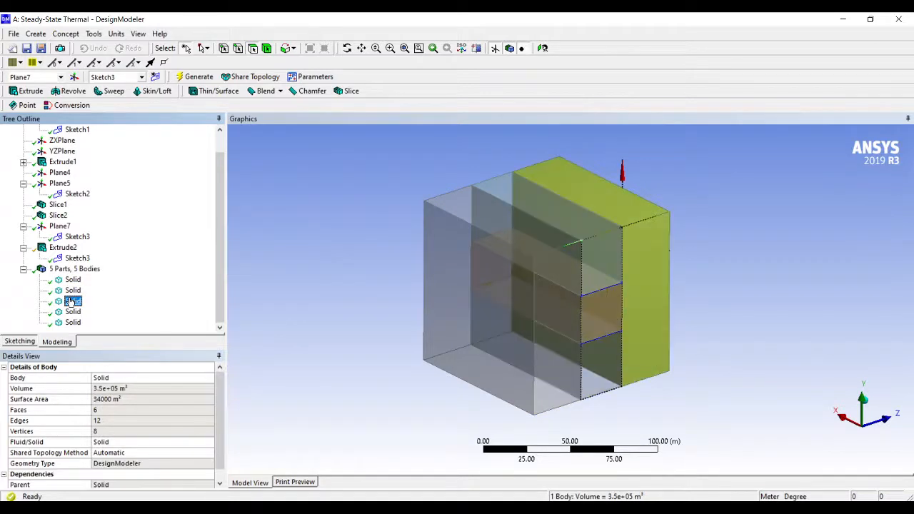
click(73, 312)
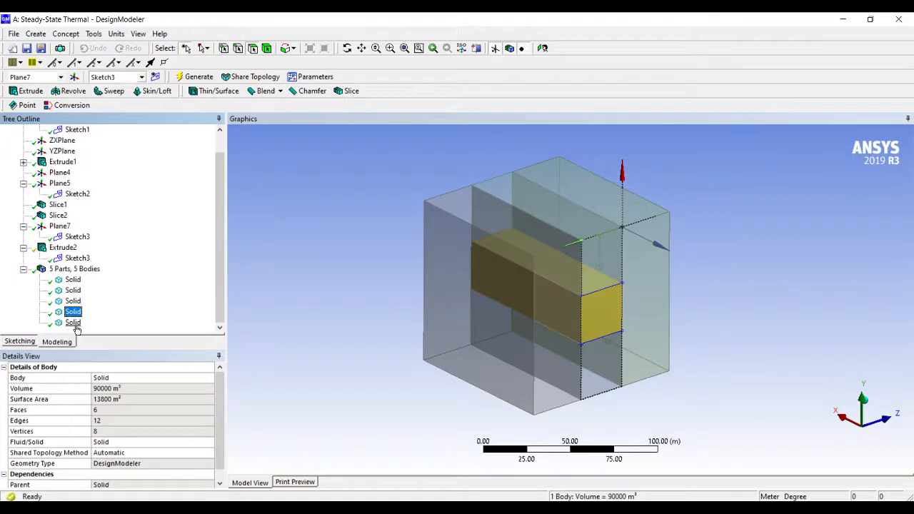
click(73, 323)
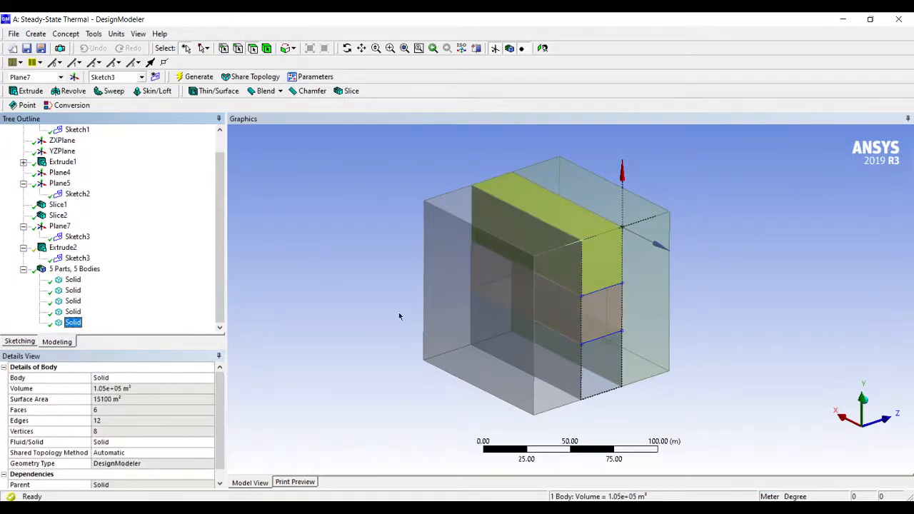
Collapse the bodies, Plane7, Extrude2 and Plane5 entries in the model tree and close DesignModeler
click(23, 270)
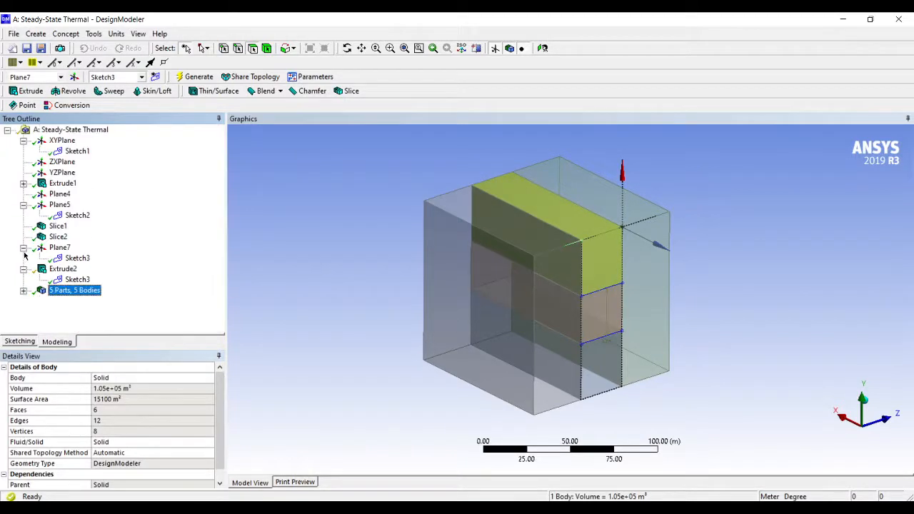
click(24, 248)
click(23, 258)
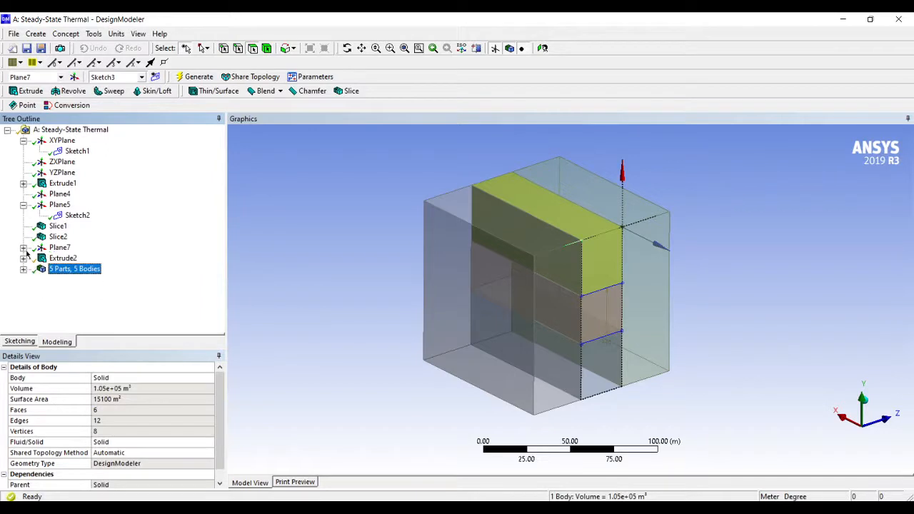
click(24, 205)
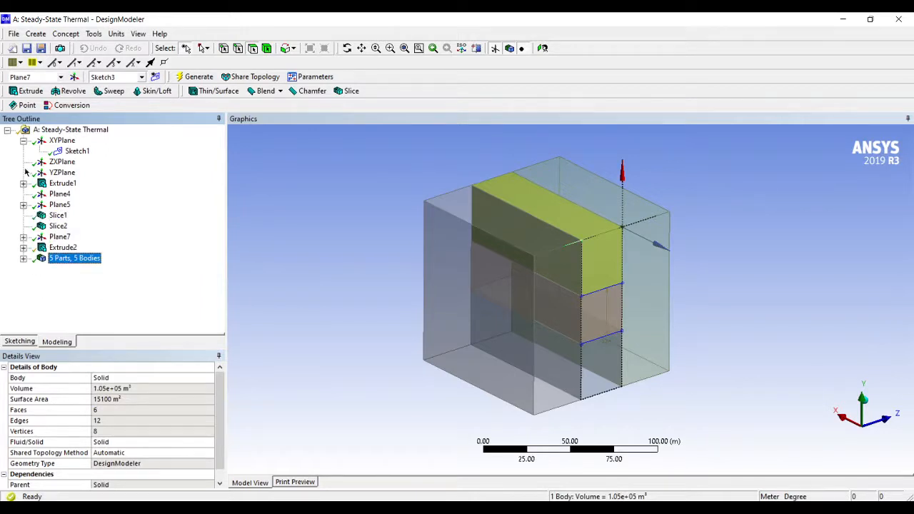
click(13, 33)
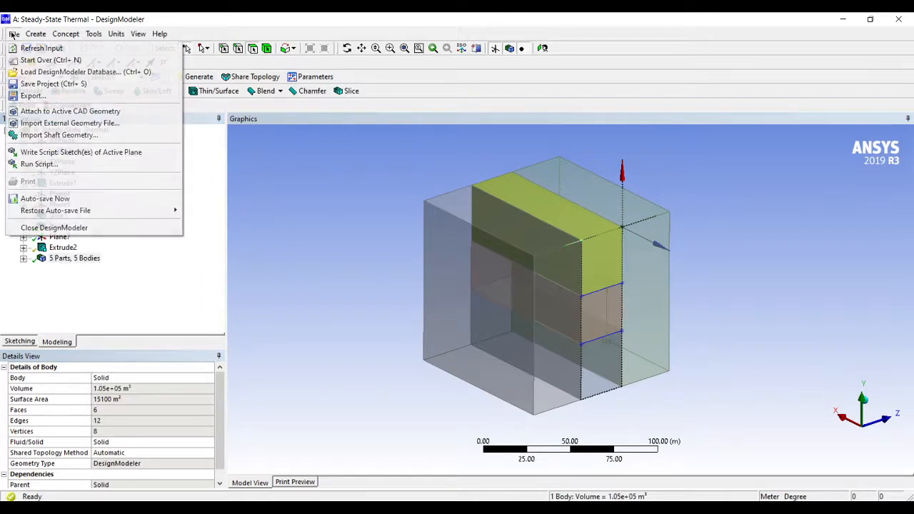
click(43, 227)
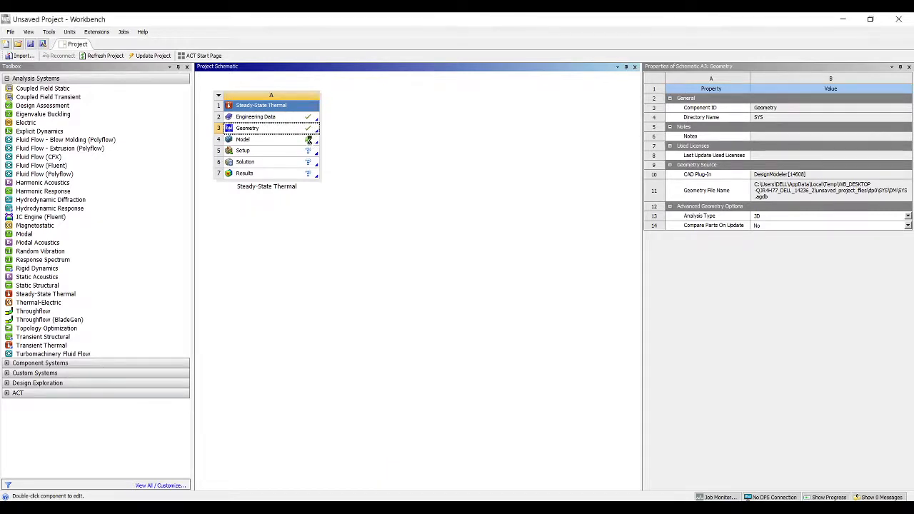
Open the Model cell of the Steady-State Thermal system for editing in Mechanical
click(310, 142)
right_click(314, 145)
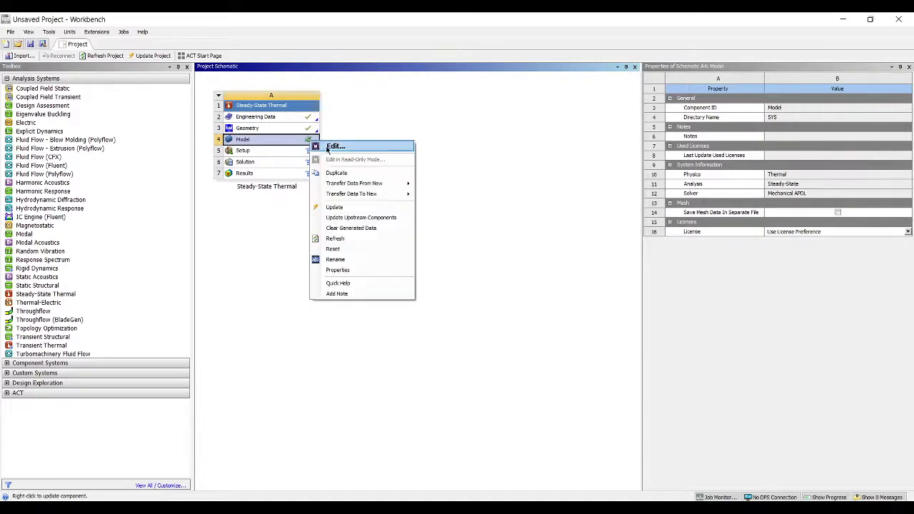
click(331, 146)
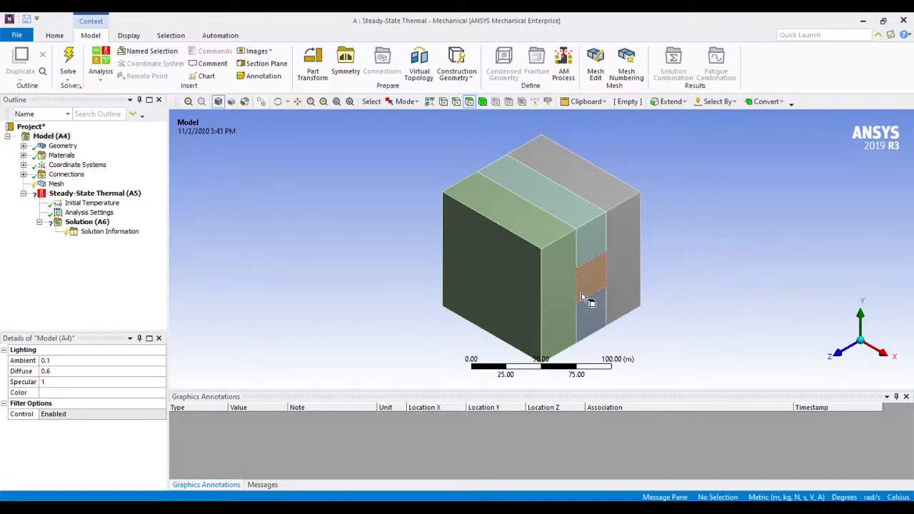
List the solids under Geometry, highlight them in the cube, and check the material assignment of the rear slab
click(70, 147)
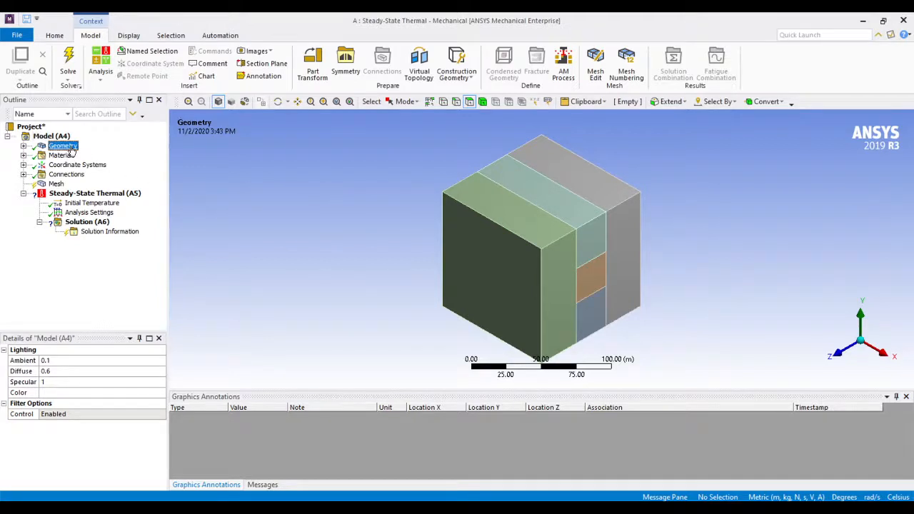
click(24, 145)
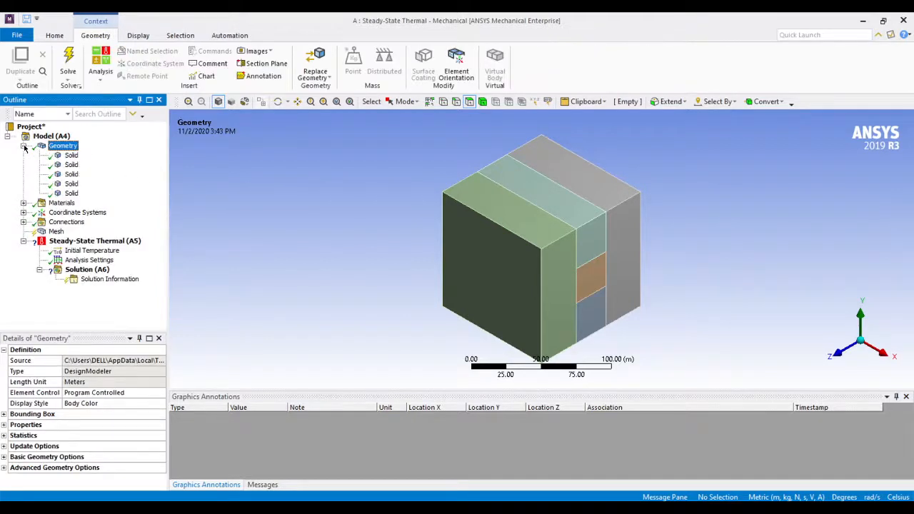
click(60, 157)
click(69, 175)
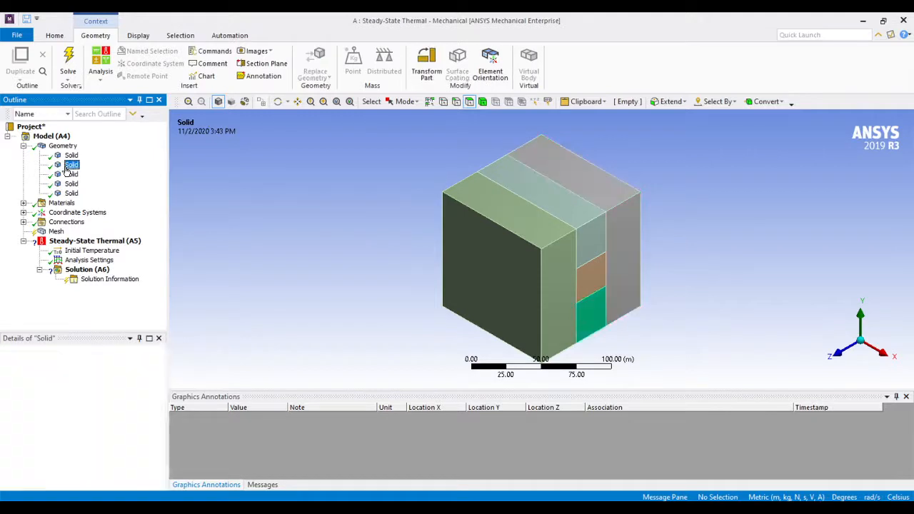
click(70, 183)
click(72, 193)
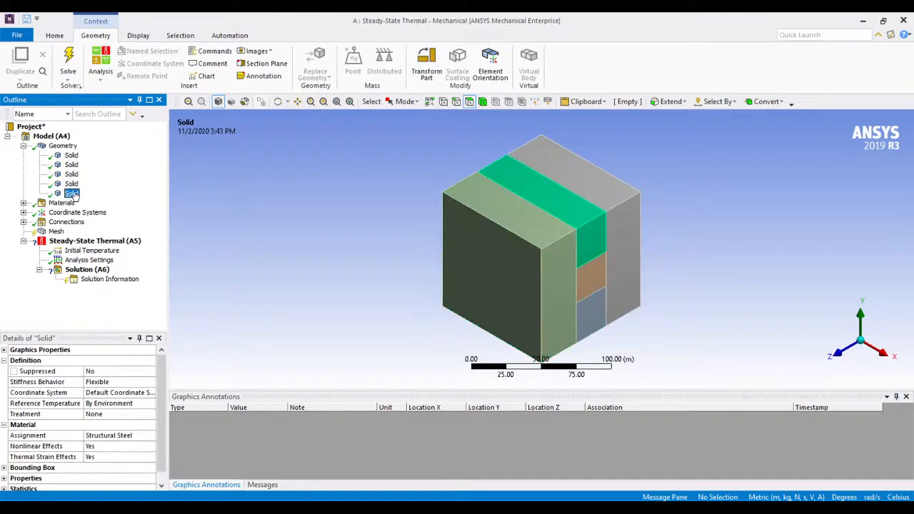
click(72, 155)
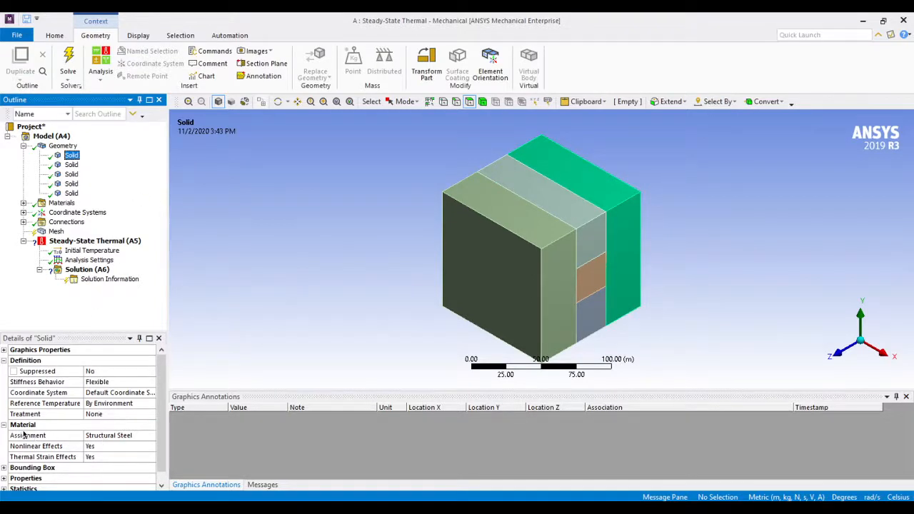
click(137, 436)
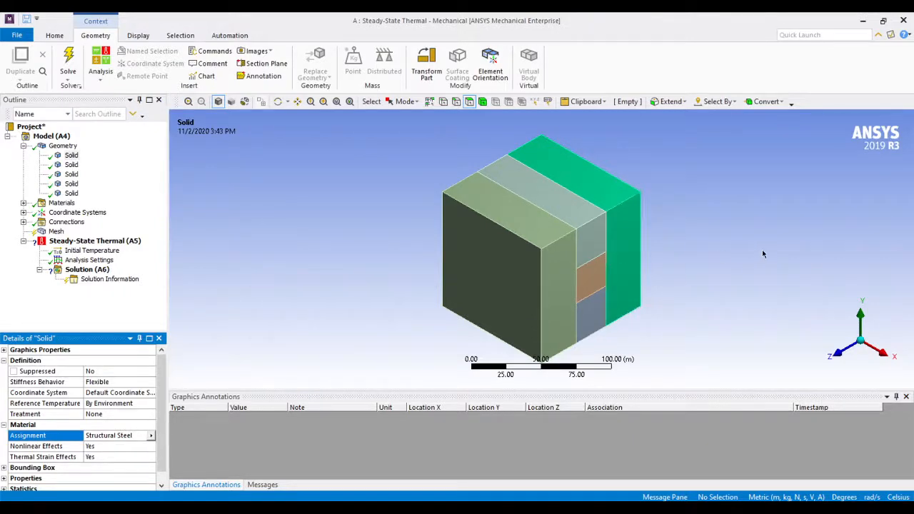
Assign Brass to the lowest of the three bars between the front and rear slabs
click(70, 169)
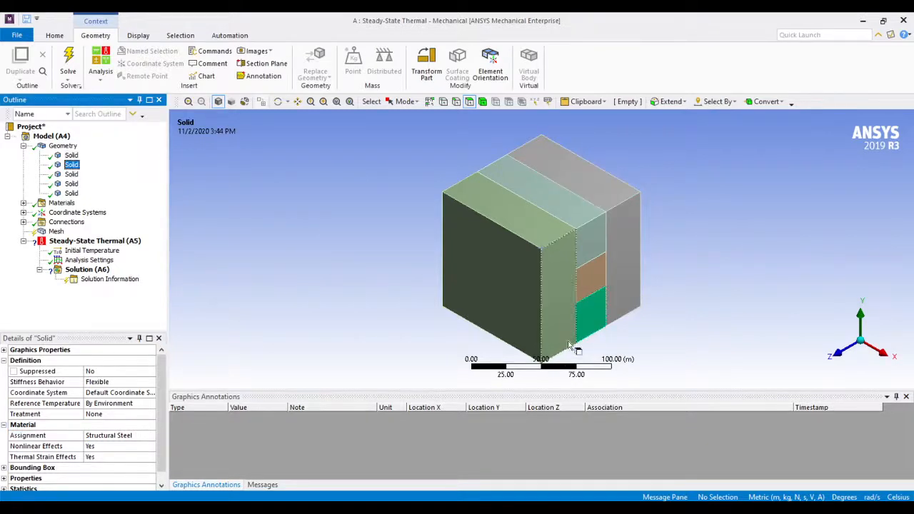
click(114, 436)
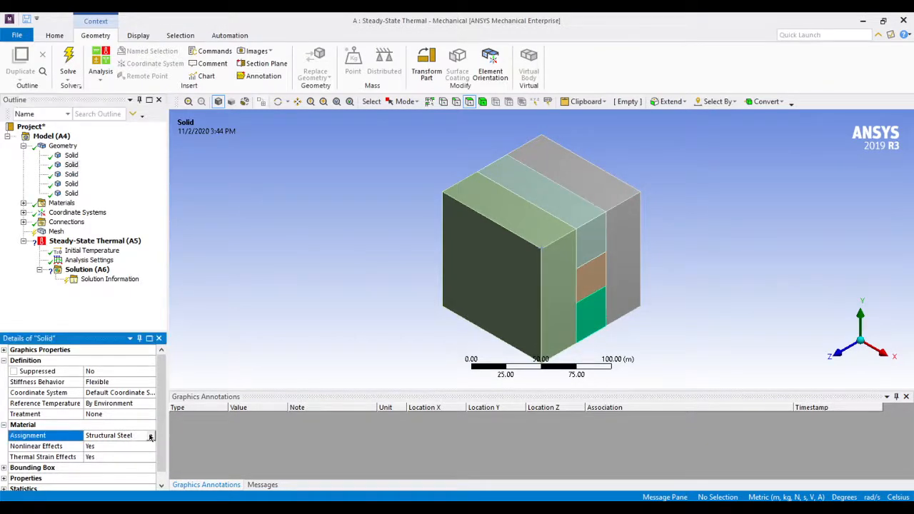
click(150, 435)
click(188, 286)
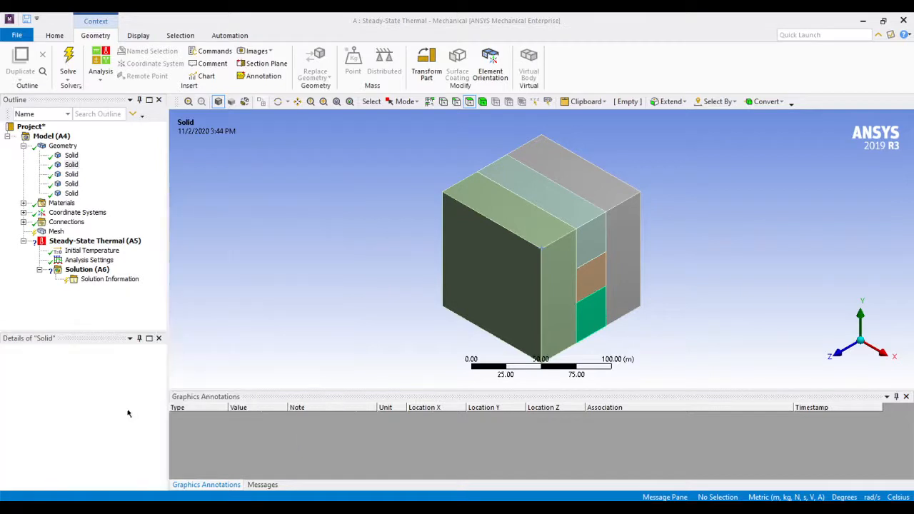
Assign Aluminum to the large front slab of the cube
click(76, 175)
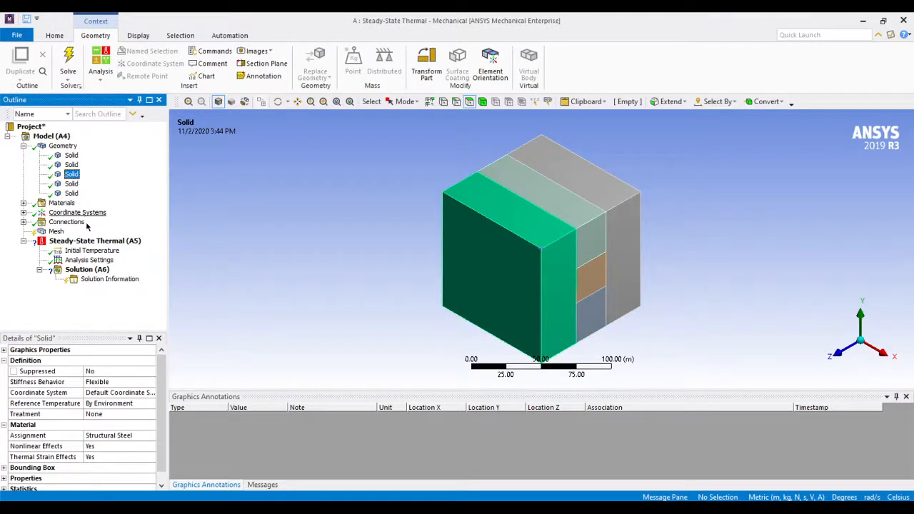
click(122, 438)
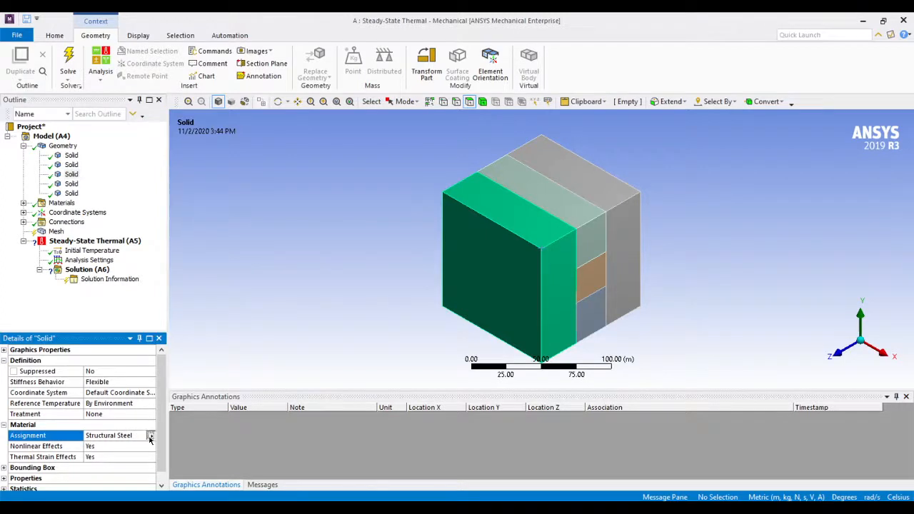
click(151, 436)
click(193, 302)
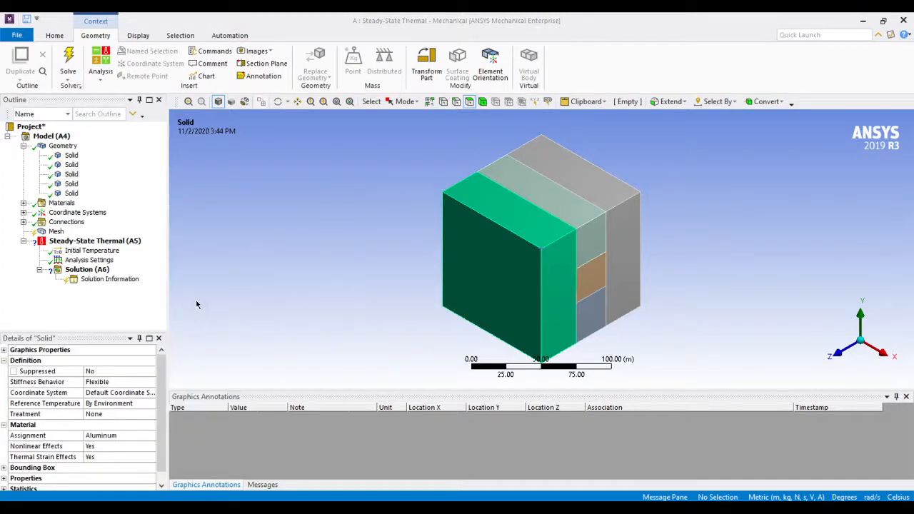
Assign Aluminum to the central bar between the upper and lower bars
click(73, 185)
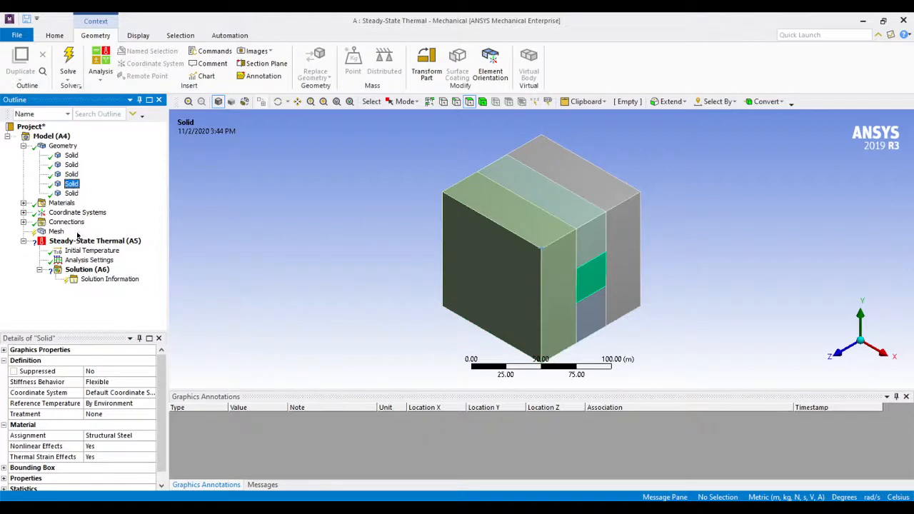
click(101, 437)
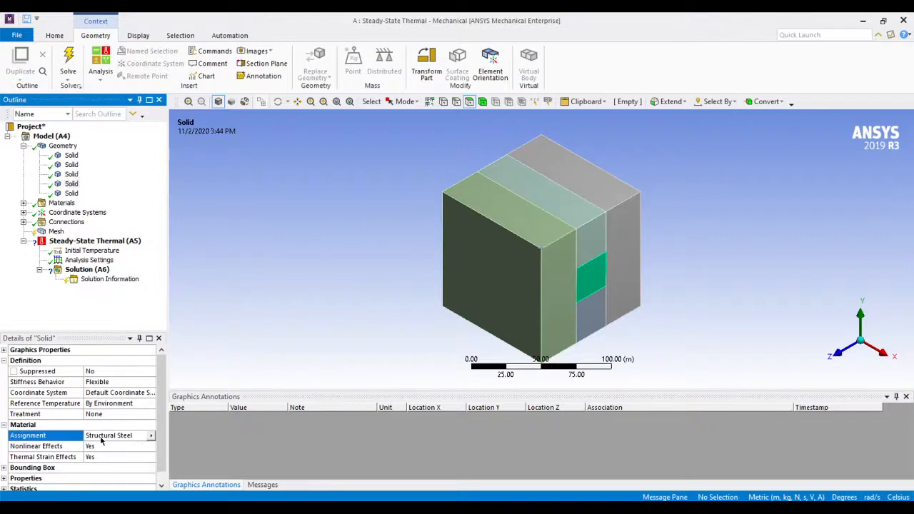
click(150, 436)
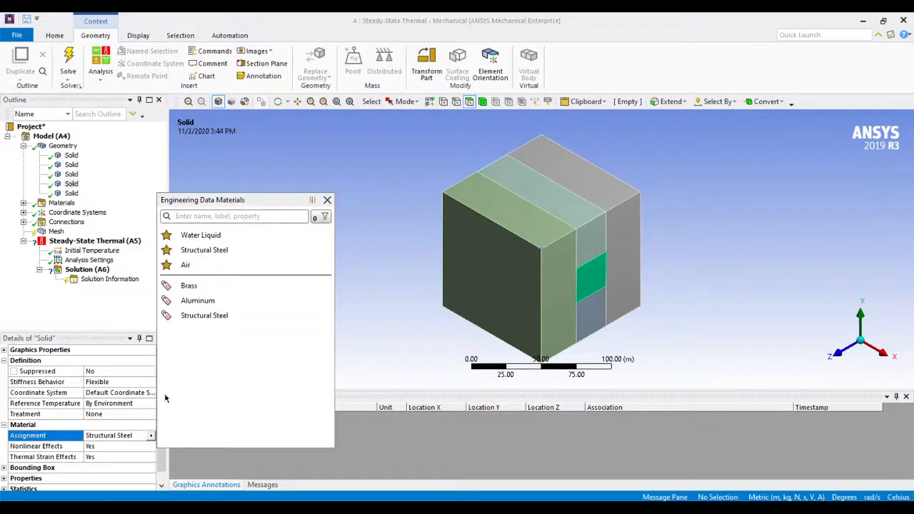
click(191, 301)
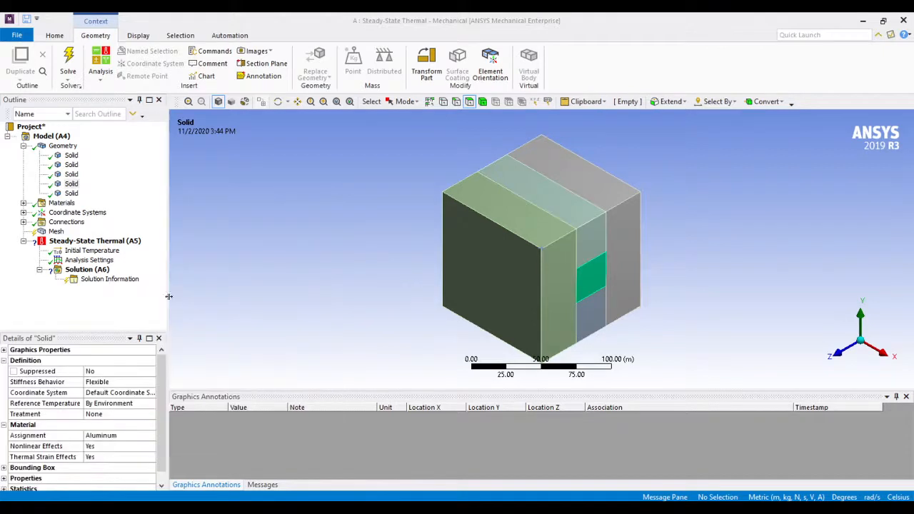
Assign Brass to the uppermost of the three bars and collapse the Geometry entry in the model tree
click(66, 193)
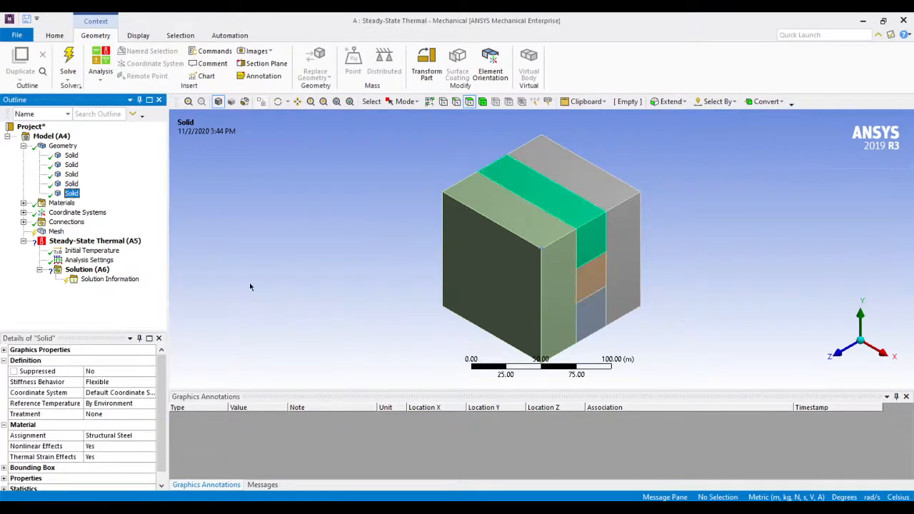
click(142, 435)
click(152, 435)
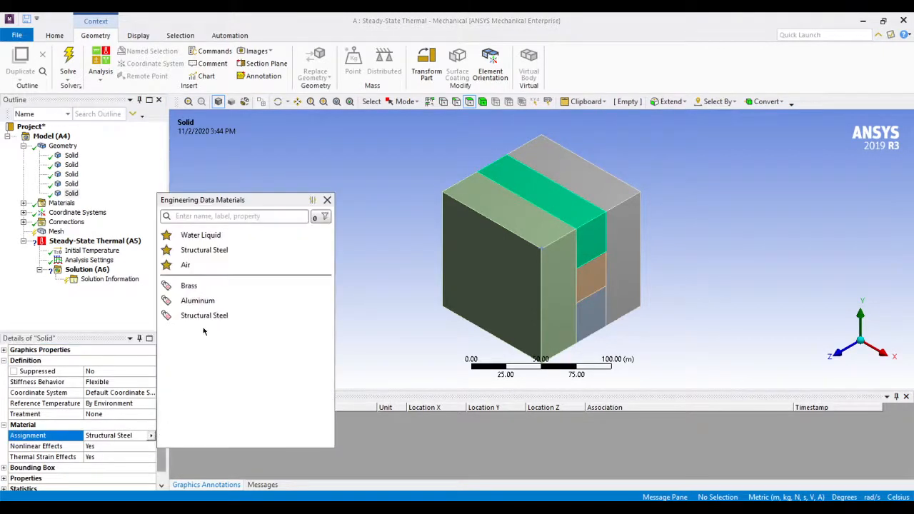
click(190, 286)
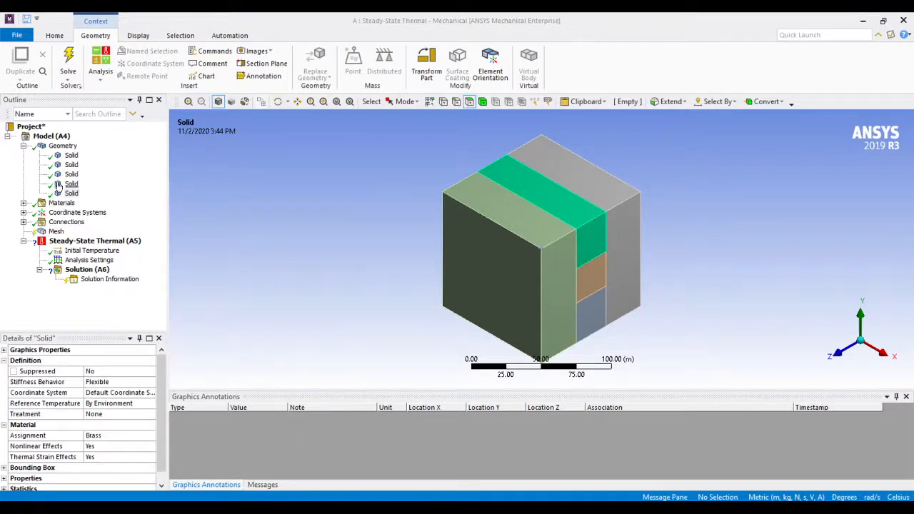
click(24, 147)
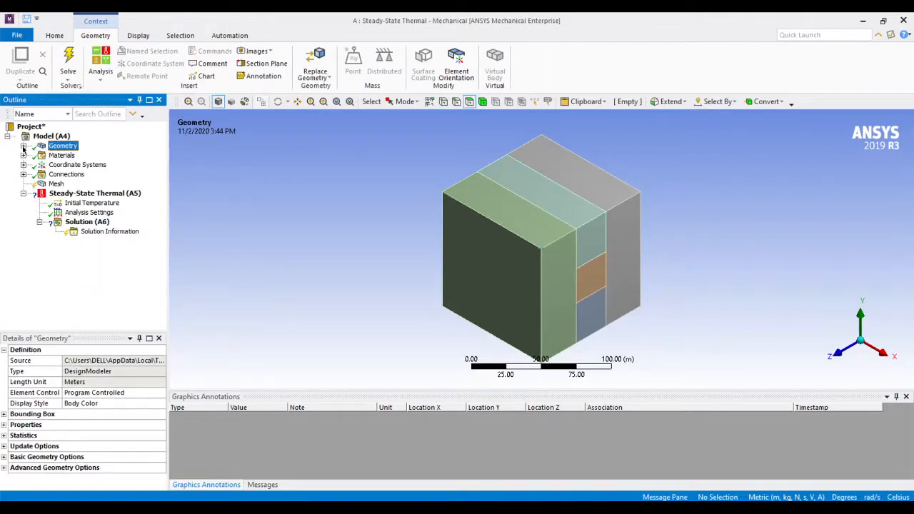
Review the properties of Brass, Aluminum and Structural Steel under Materials, including their thermal data, and collapse the list
click(23, 155)
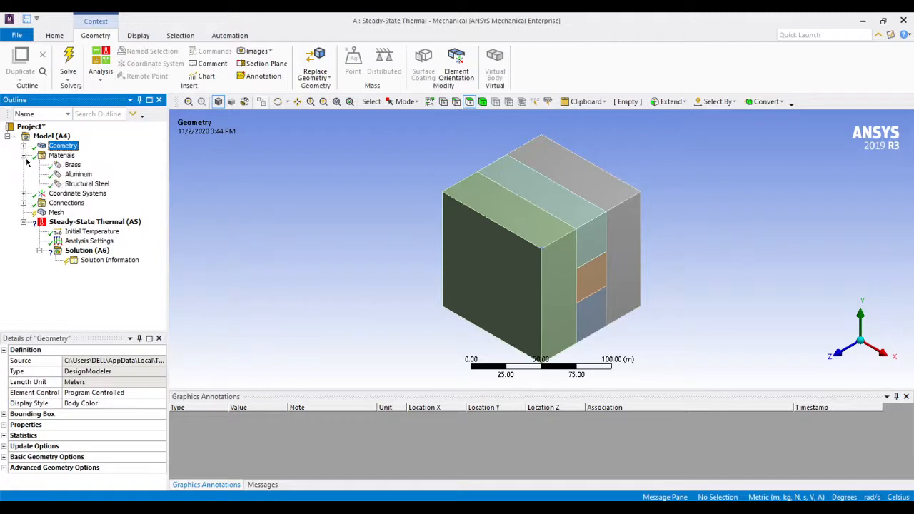
click(72, 165)
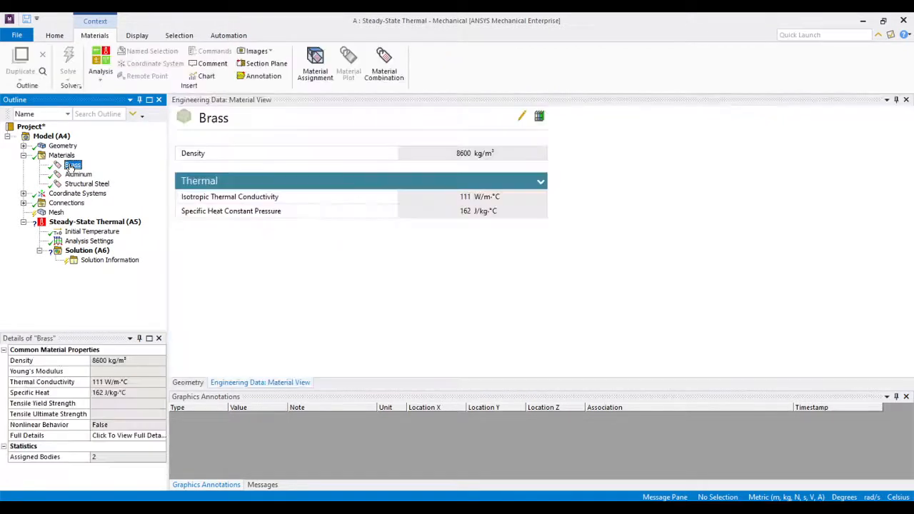
click(238, 200)
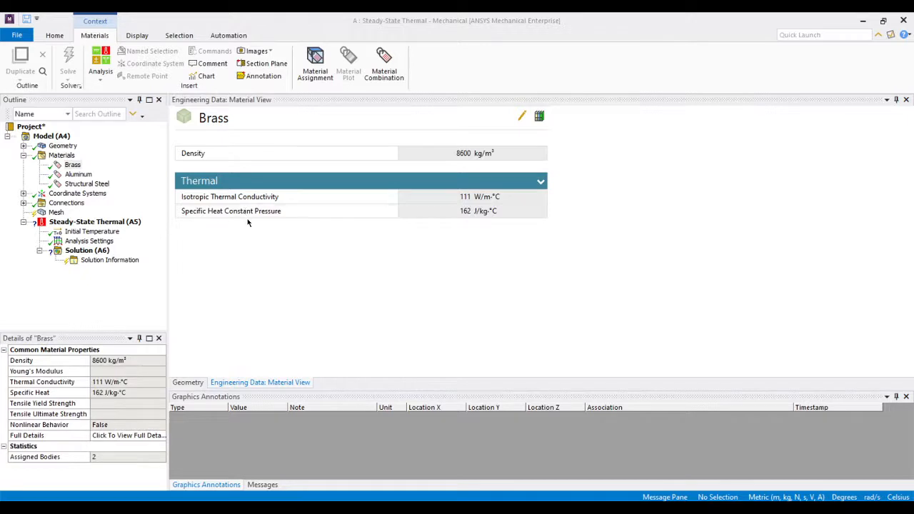
click(80, 175)
click(88, 184)
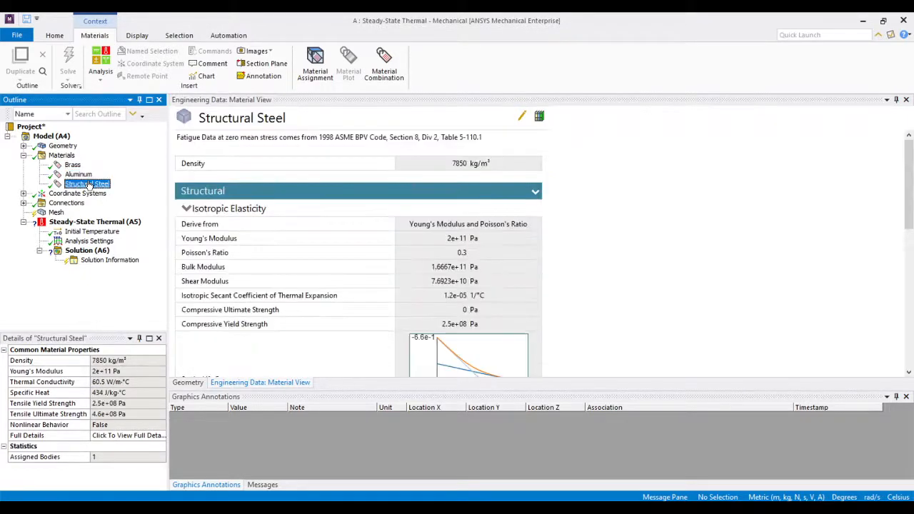
scroll(283, 233, down, 10)
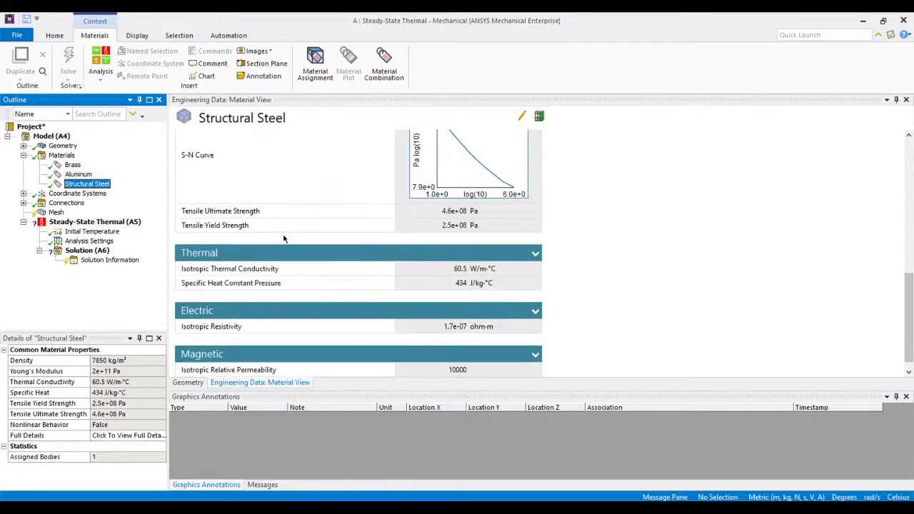
scroll(284, 239, up, 10)
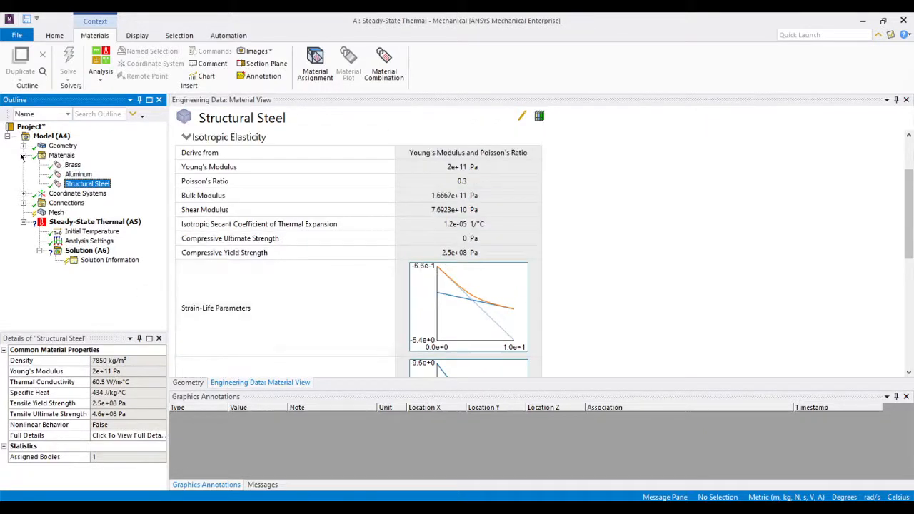
click(22, 155)
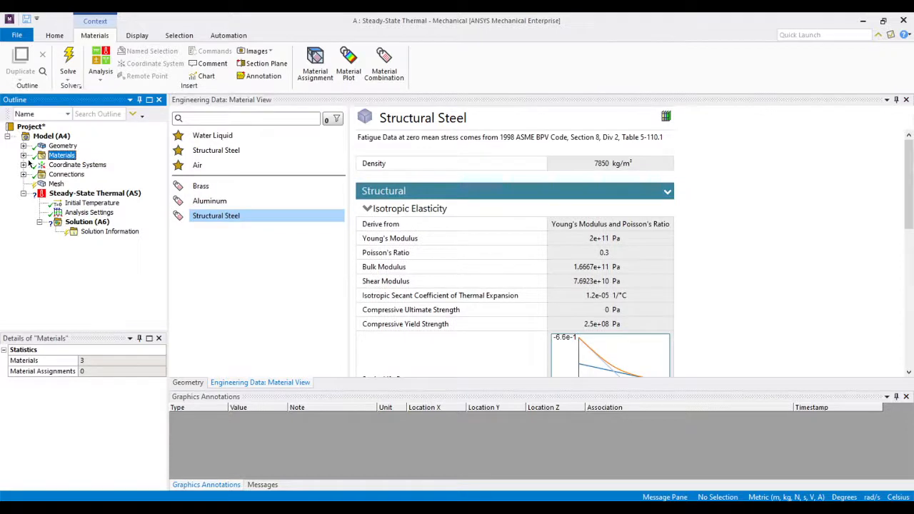
Examine the type and origin of the Global Coordinate System and collapse the Coordinate Systems entry
click(23, 165)
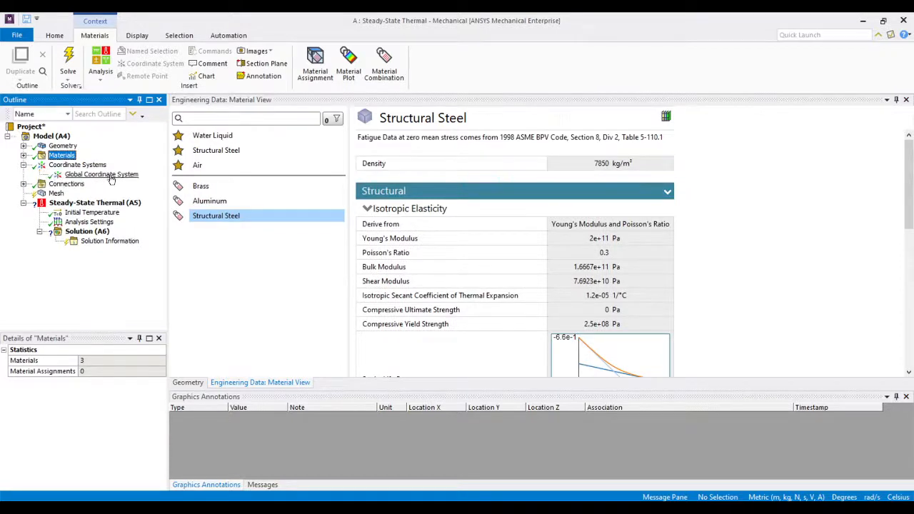
click(89, 166)
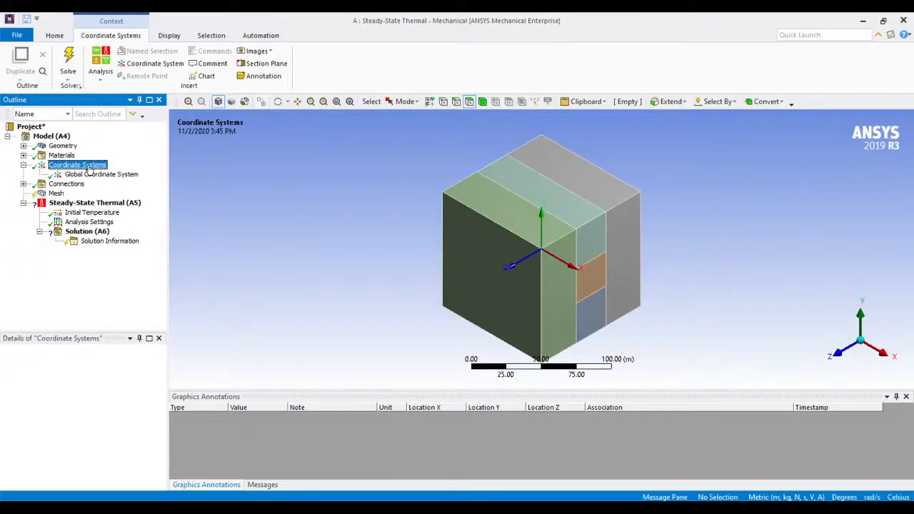
click(115, 175)
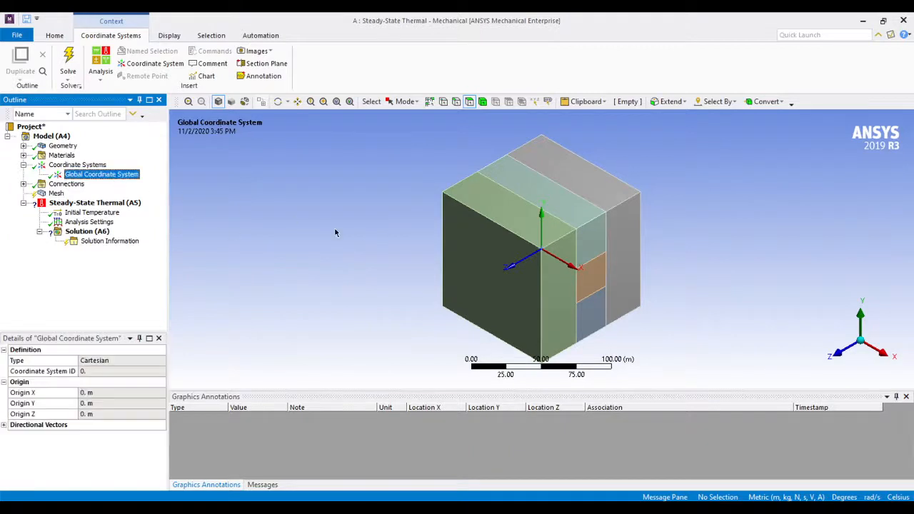
click(78, 165)
click(24, 165)
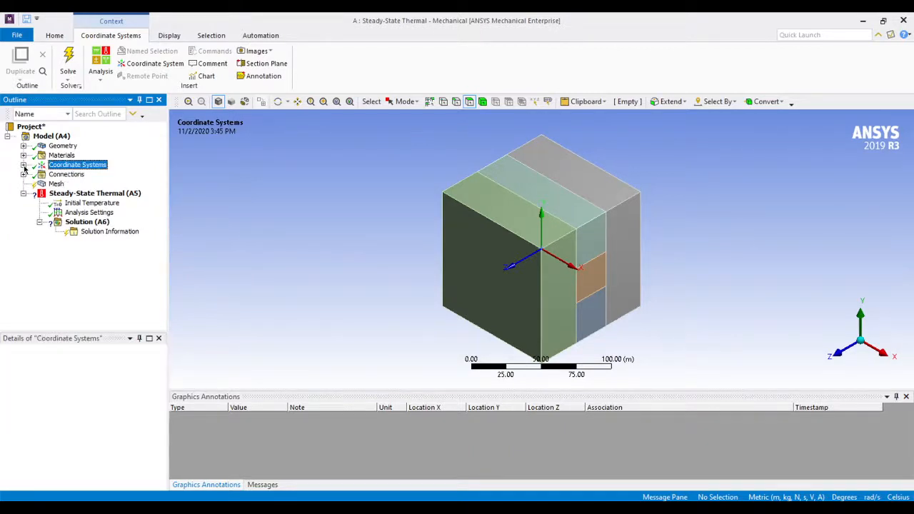
Review the bodies paired in Contact Region through Contact Region 8 under Connections, and collapse the Connections entry
click(24, 174)
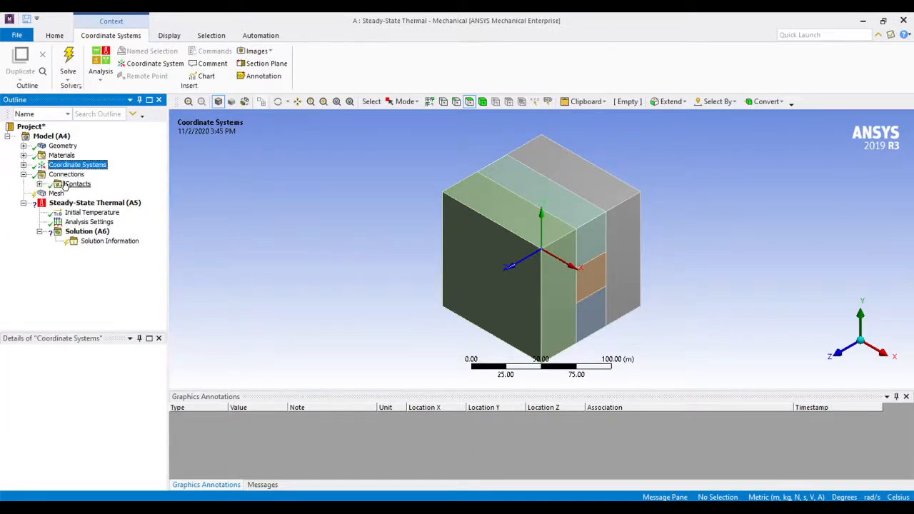
click(69, 184)
click(40, 185)
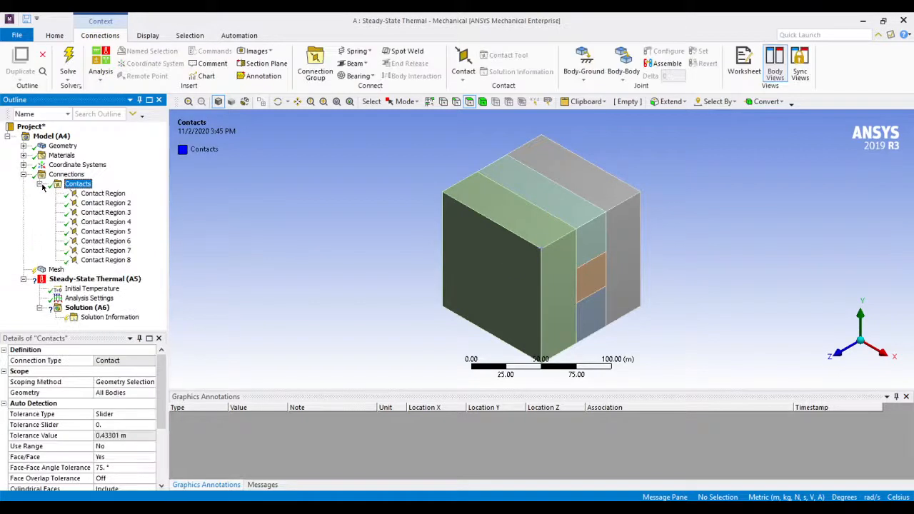
click(86, 195)
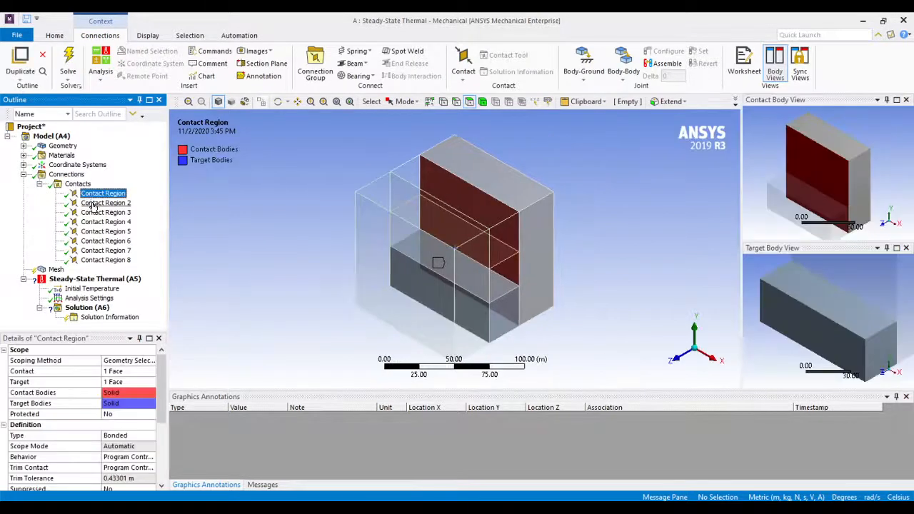
click(94, 204)
click(94, 213)
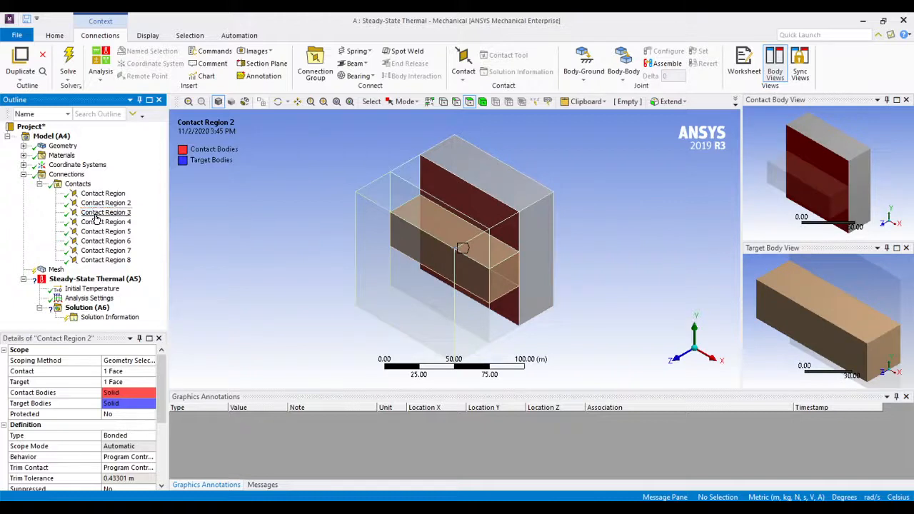
click(95, 222)
click(95, 231)
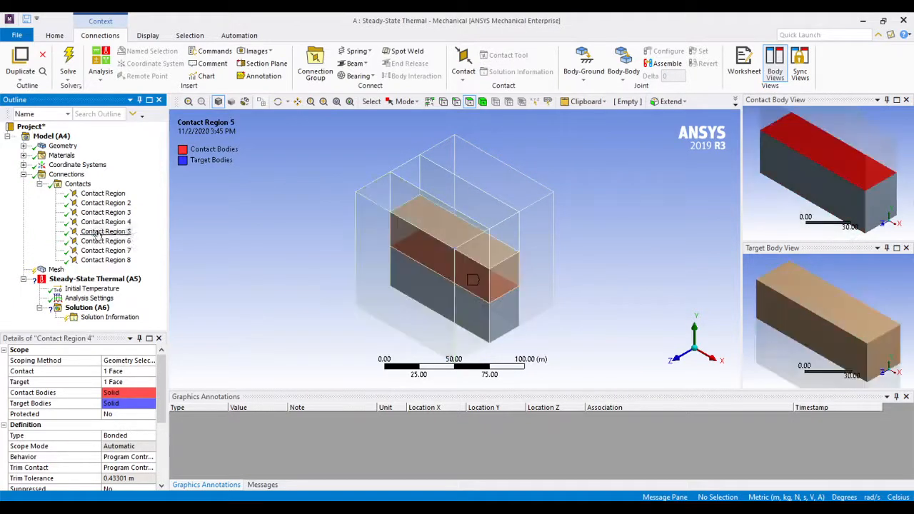
click(97, 242)
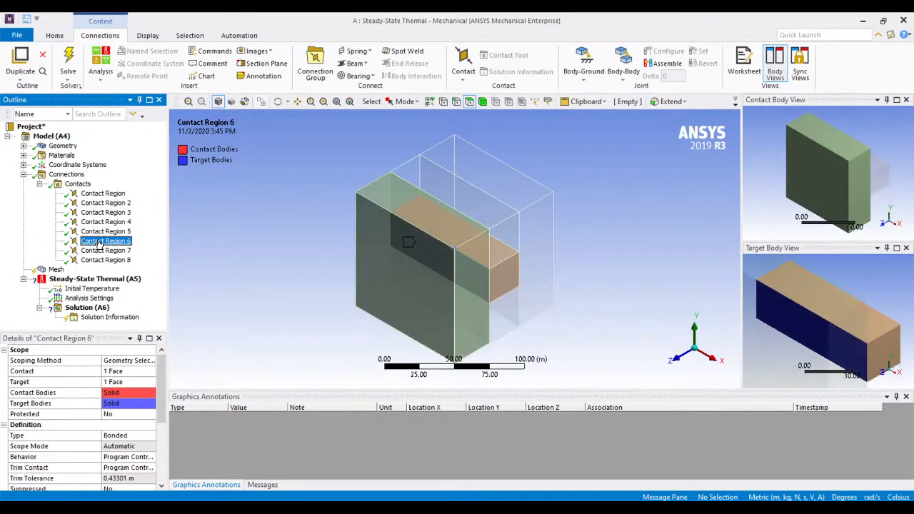
click(101, 250)
click(104, 261)
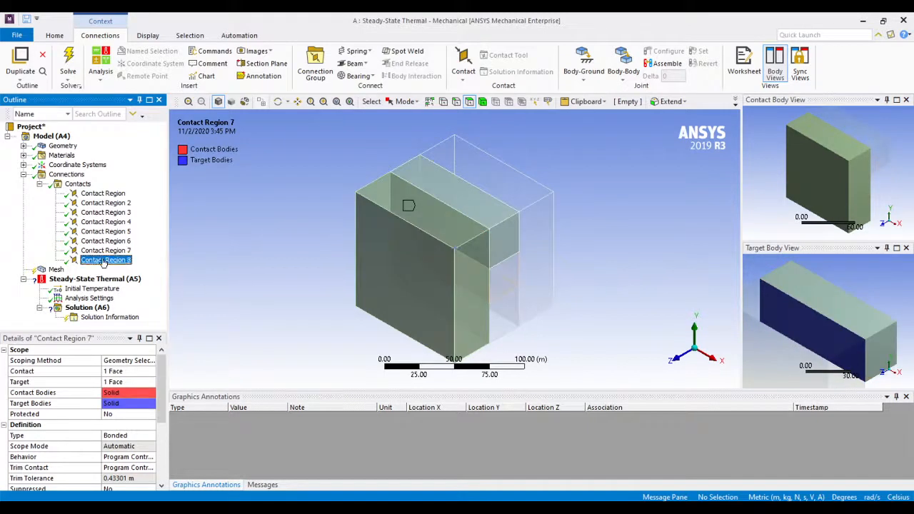
click(39, 185)
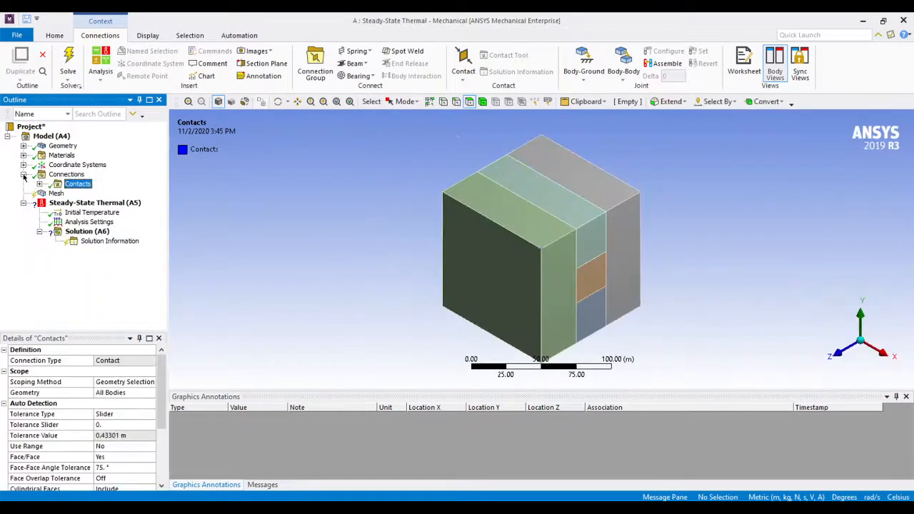
click(23, 175)
Generate the mesh with default element size and inspect its node and element statistics
click(55, 185)
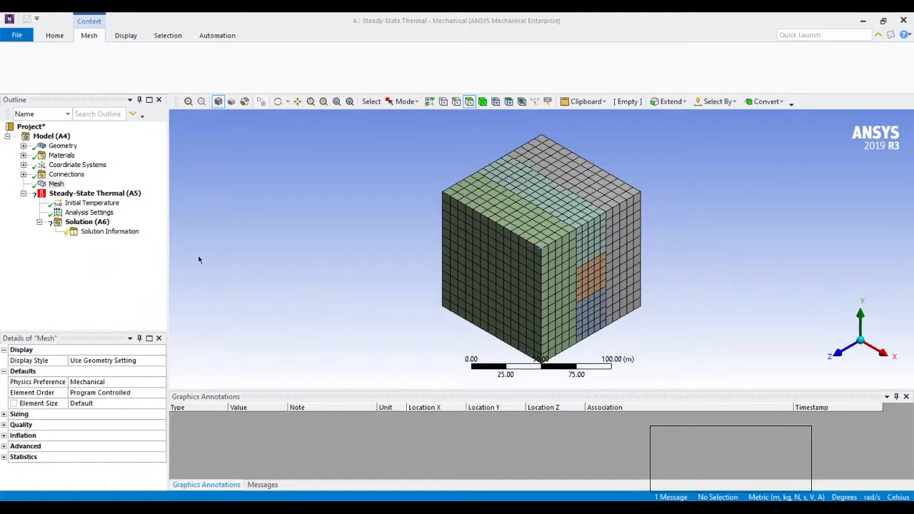
click(56, 185)
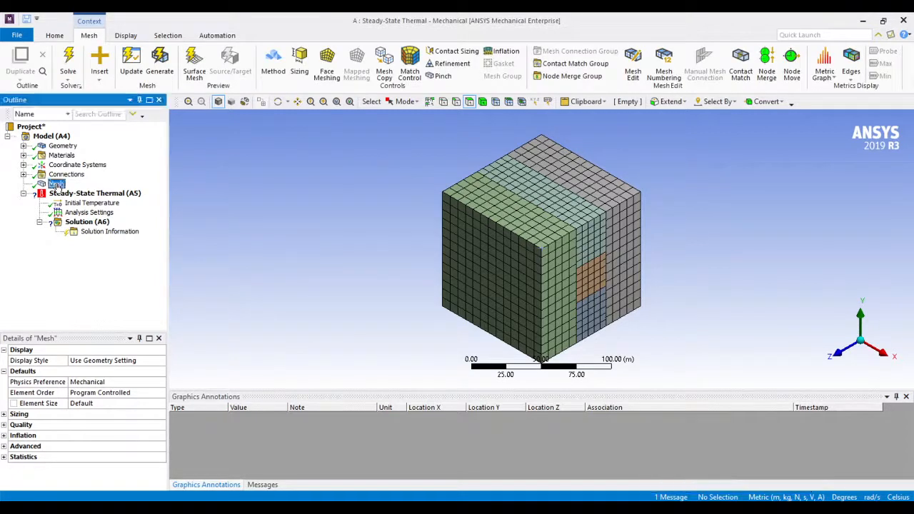
click(8, 458)
click(54, 468)
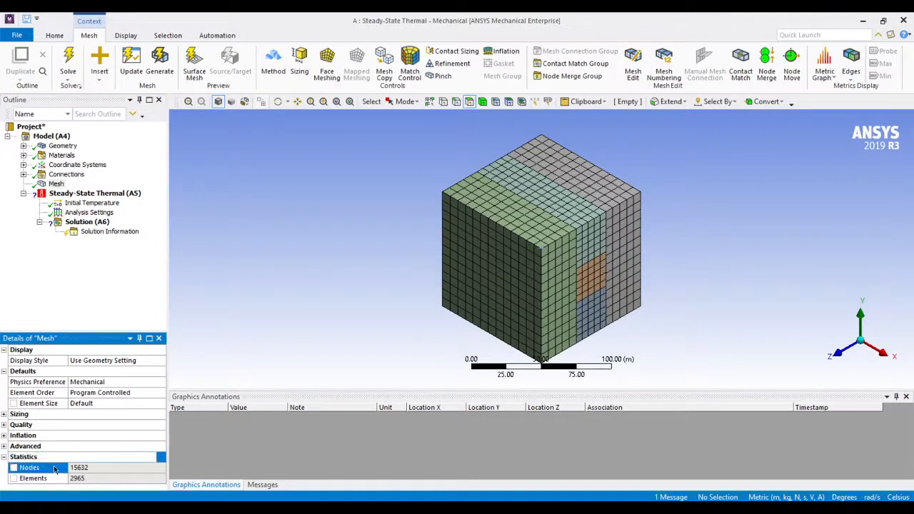
double_click(80, 468)
double_click(89, 479)
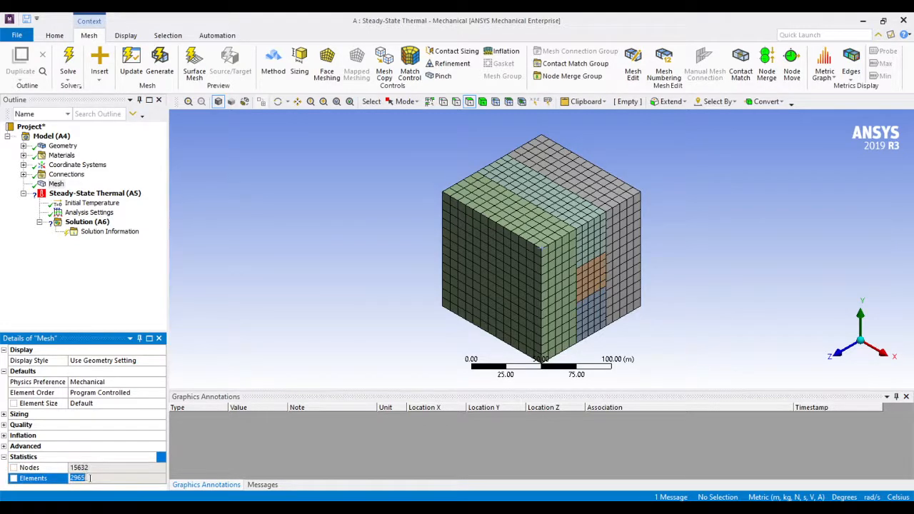
click(689, 330)
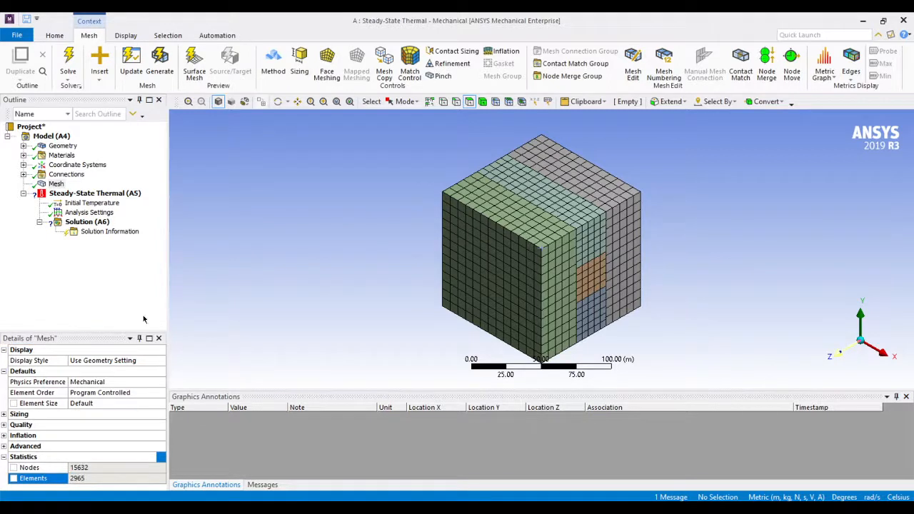
Examine the mesh facing the X axis up close, with the selection filter set to nodes
click(884, 356)
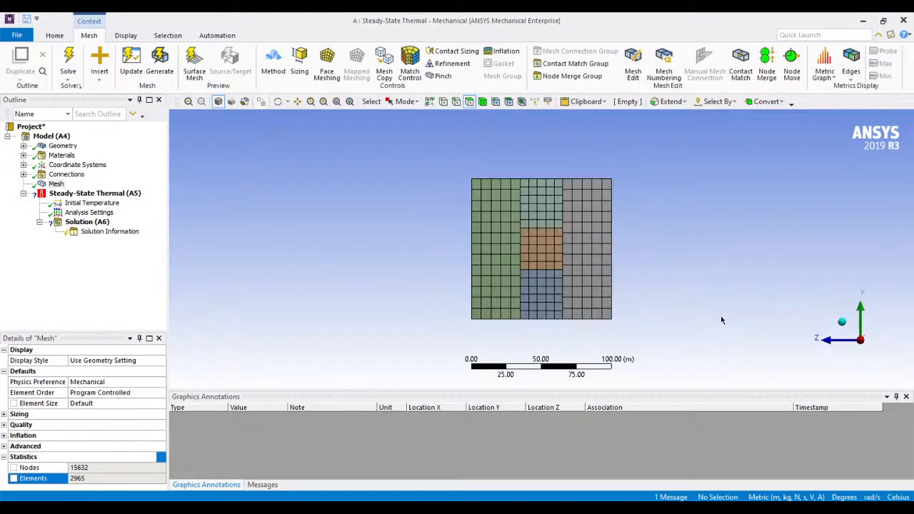
scroll(541, 227, up, 4)
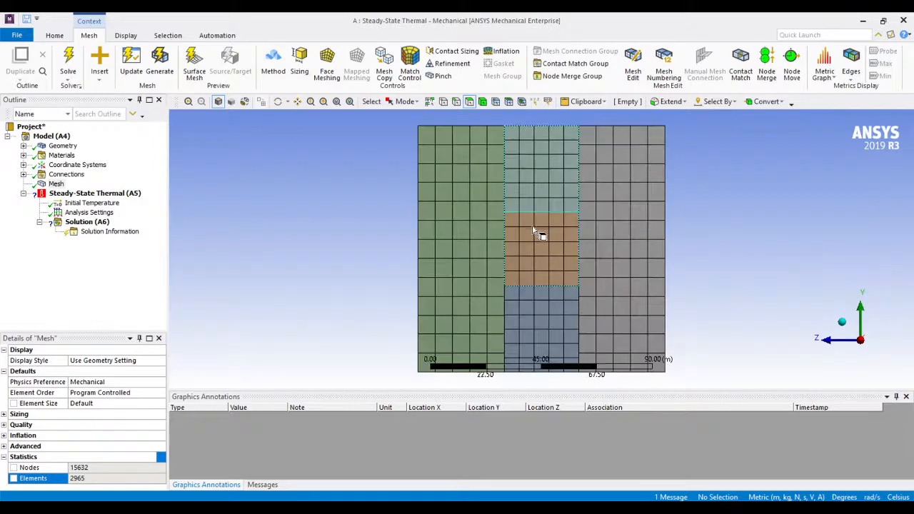
scroll(536, 232, down, 1)
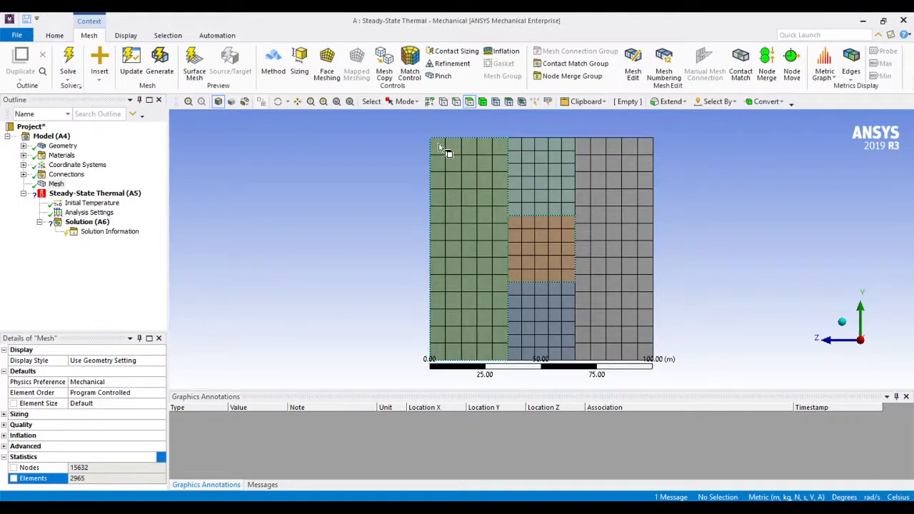
scroll(453, 138, up, 2)
scroll(452, 138, down, 2)
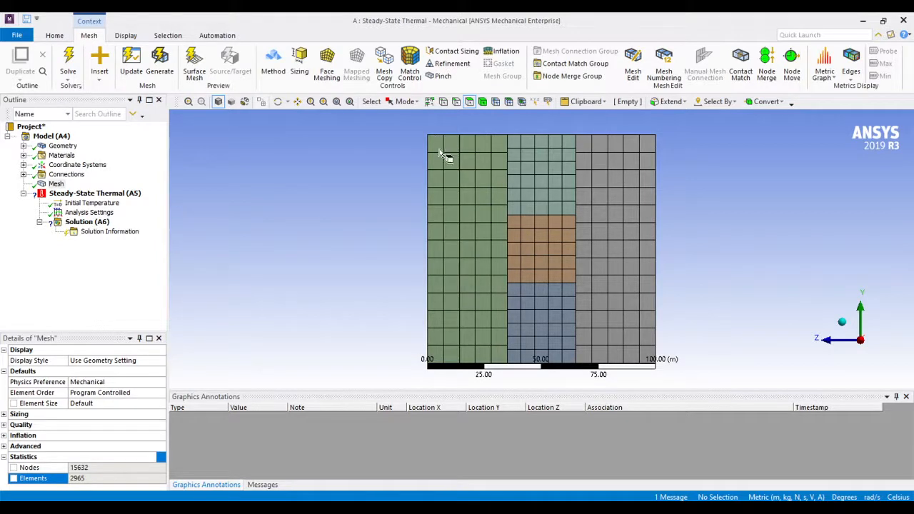
click(496, 101)
scroll(469, 138, up, 2)
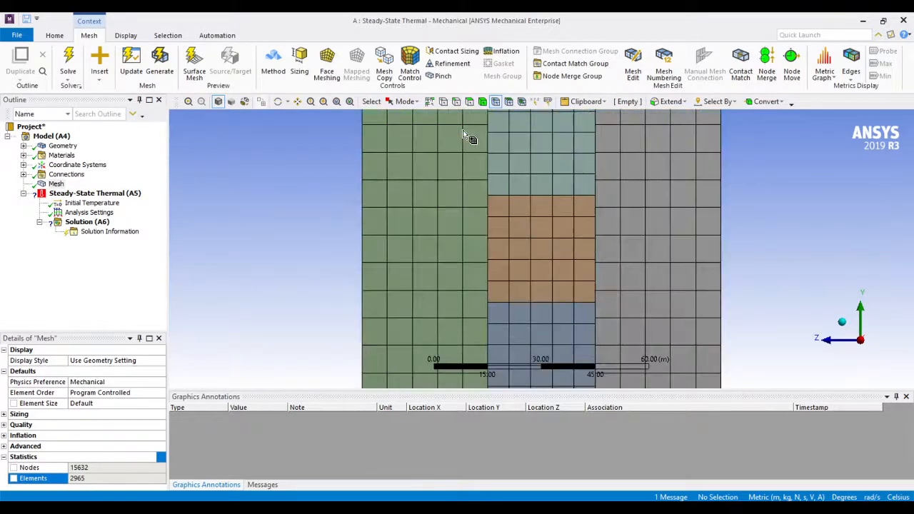
scroll(472, 235, down, 2)
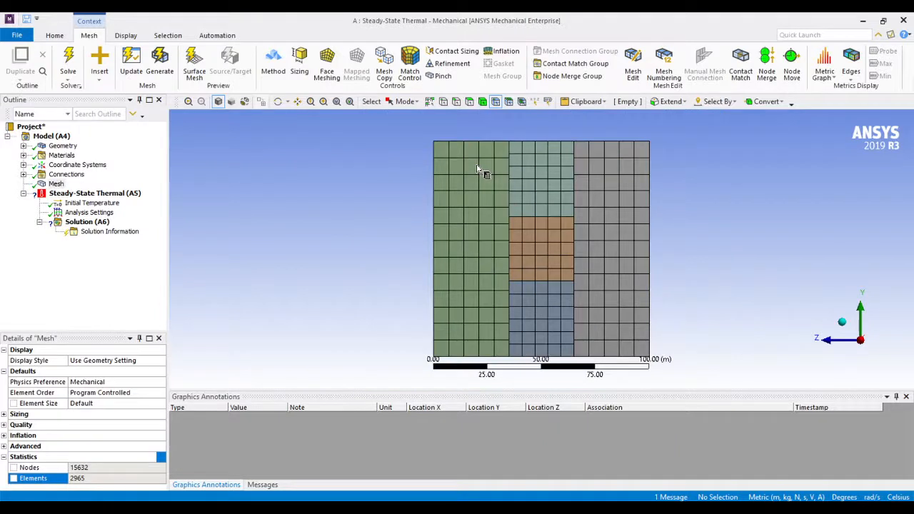
ctrl+middle_drag(478, 169, 479, 236)
scroll(465, 213, up, 3)
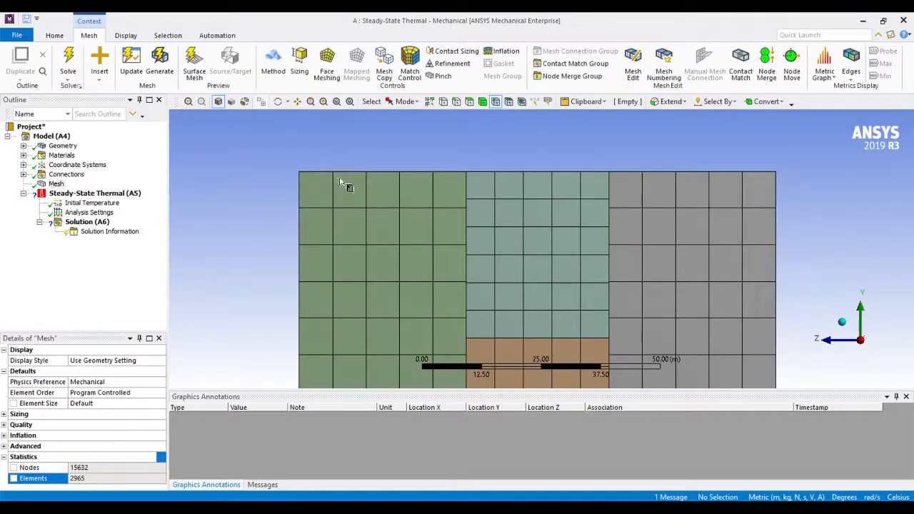
Select the single element face at the outer upper corner of the green slab using the element face filter
click(508, 102)
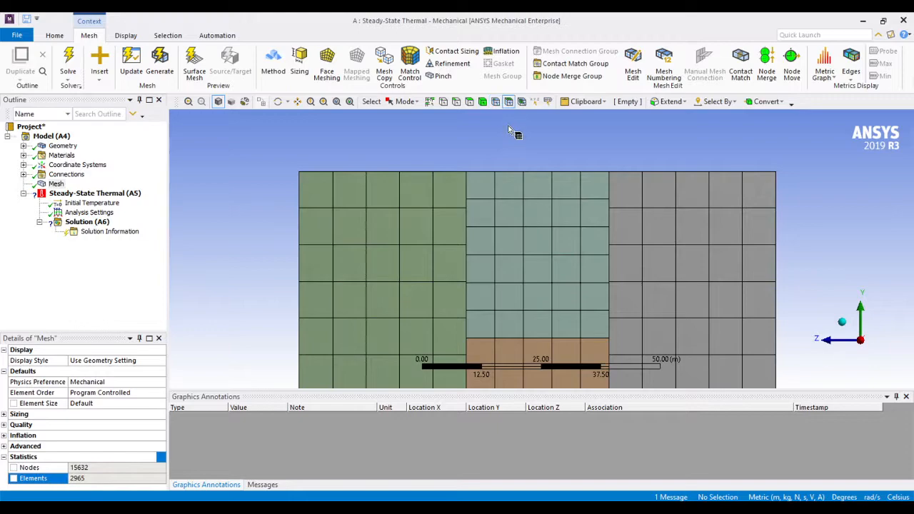
click(321, 179)
mouse_move(475, 153)
middle_down()
mouse_move(503, 175)
mouse_move(478, 157)
middle_up()
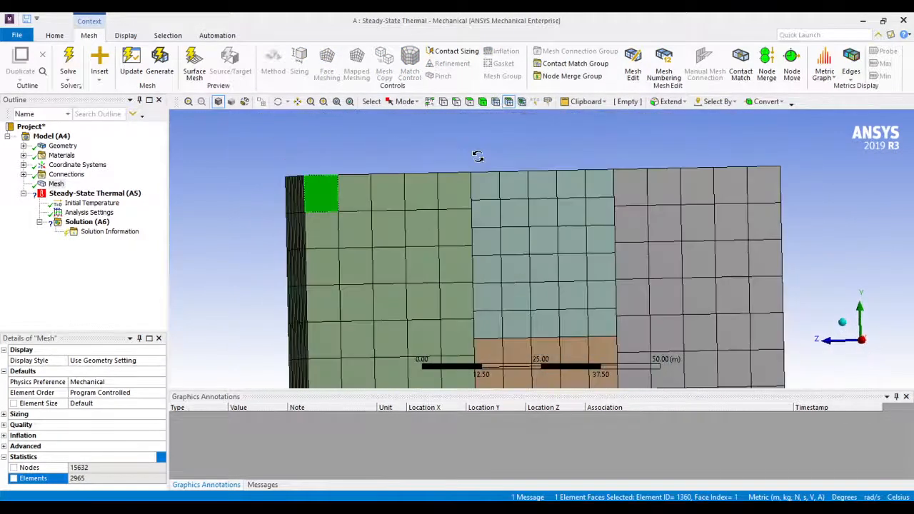
With the element filter, pick the green slab's corner element and individual elements on the upper surfaces of the green slab and Brass bar
click(521, 102)
click(336, 194)
middle_drag(336, 195, 388, 189)
scroll(465, 271, up, 1)
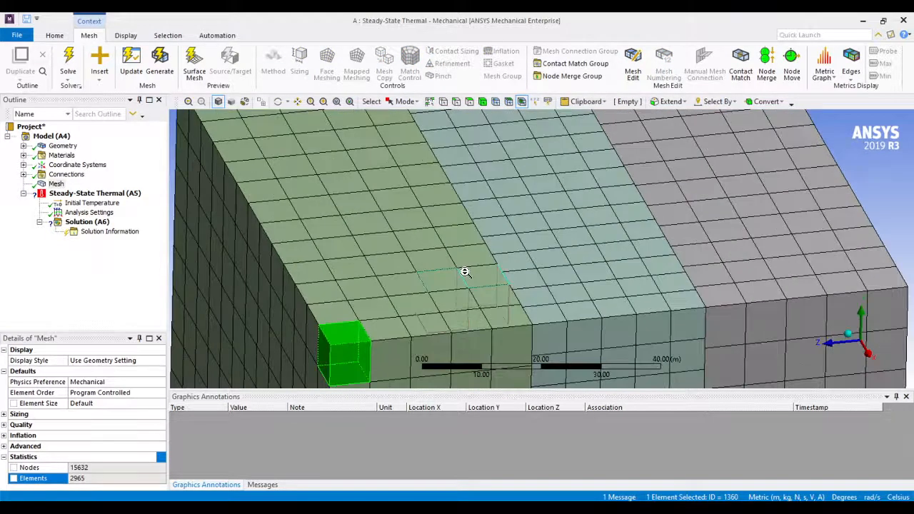
scroll(465, 272, down, 2)
click(474, 261)
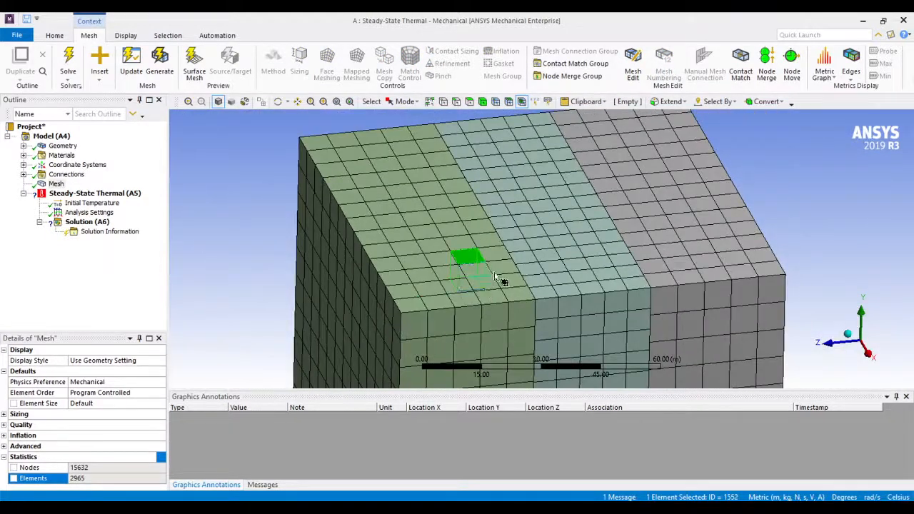
click(568, 253)
click(555, 211)
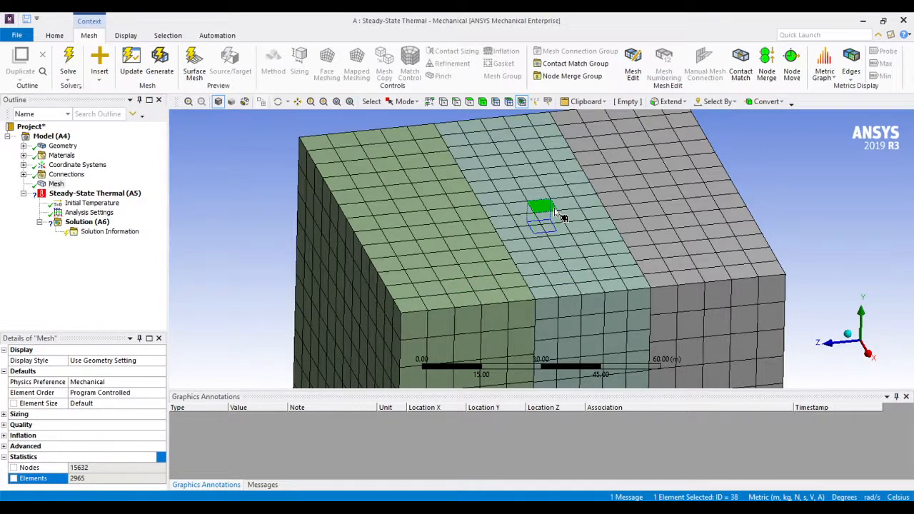
scroll(555, 210, down, 4)
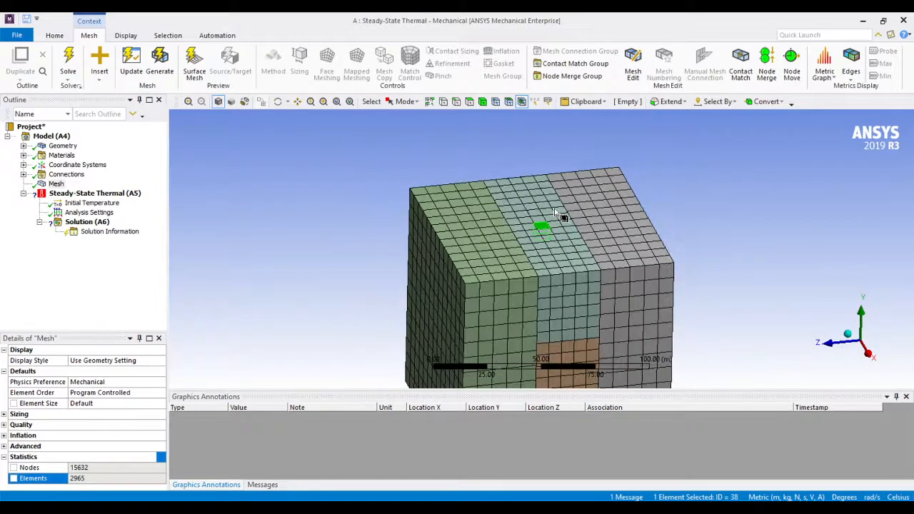
scroll(555, 211, down, 2)
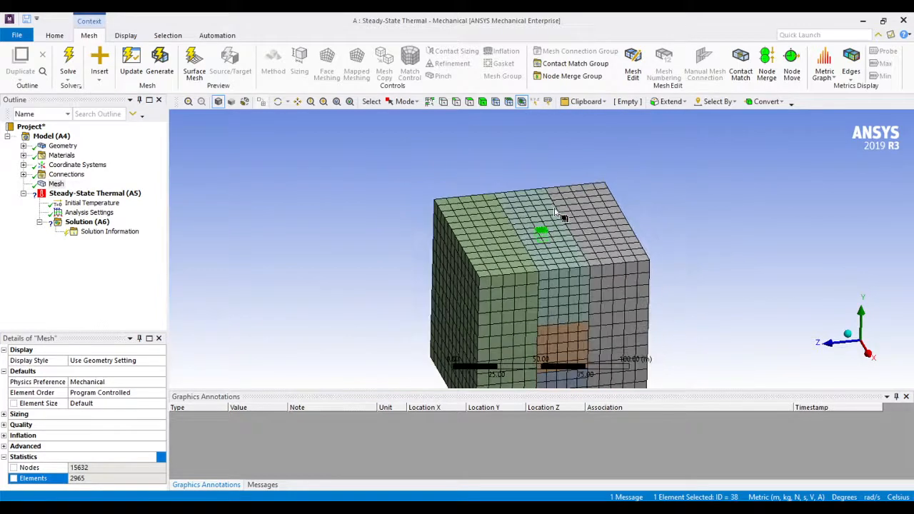
Inspect the heat-based loading conditions available for the Steady-State Thermal environment and clear the element selection
click(56, 185)
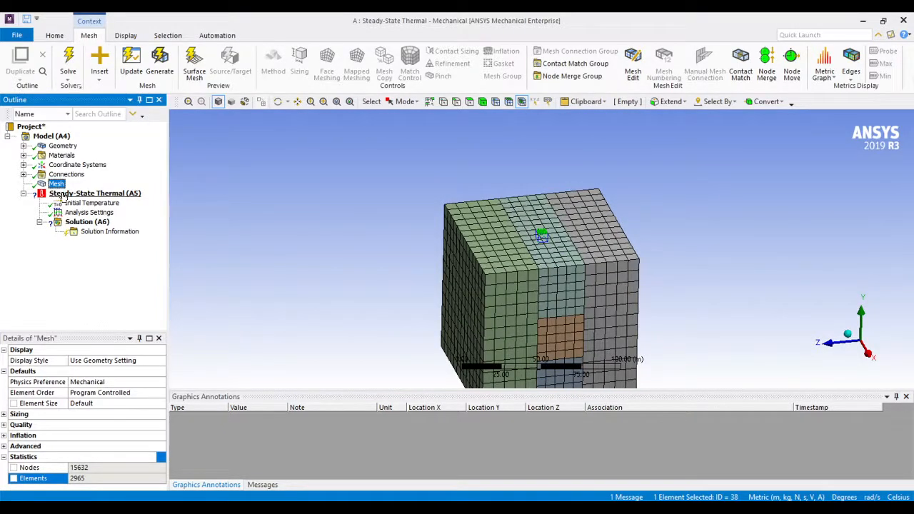
click(74, 195)
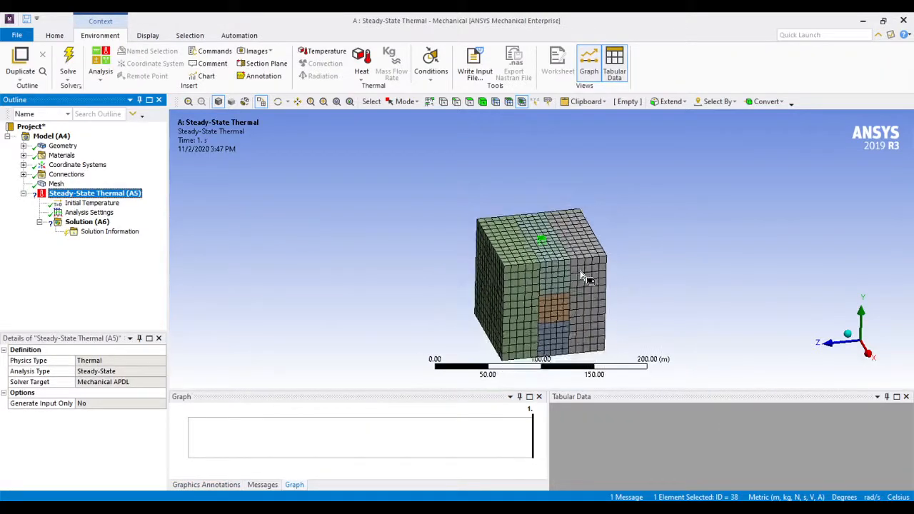
middle_drag(625, 311, 653, 300)
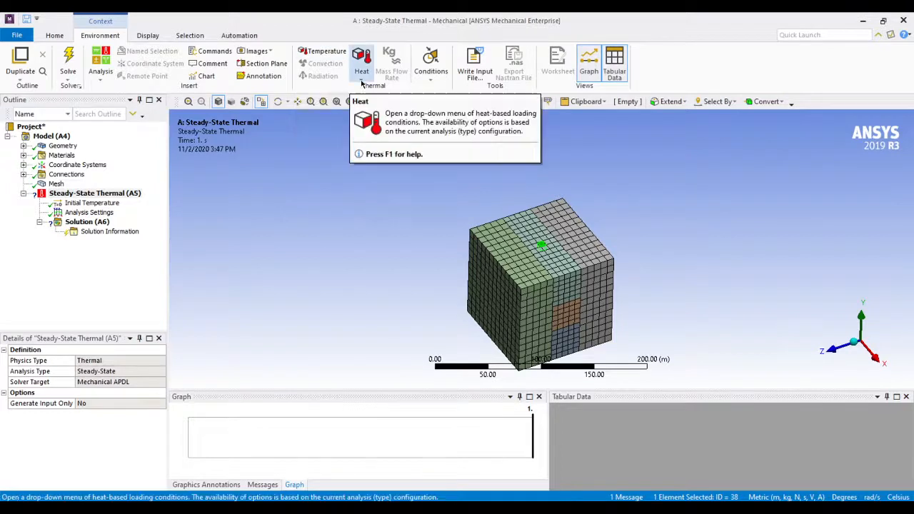
click(361, 81)
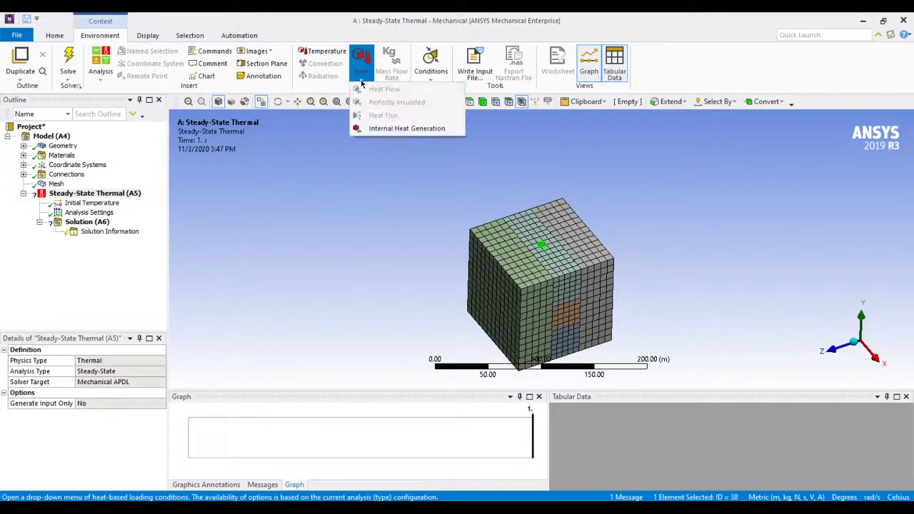
click(340, 160)
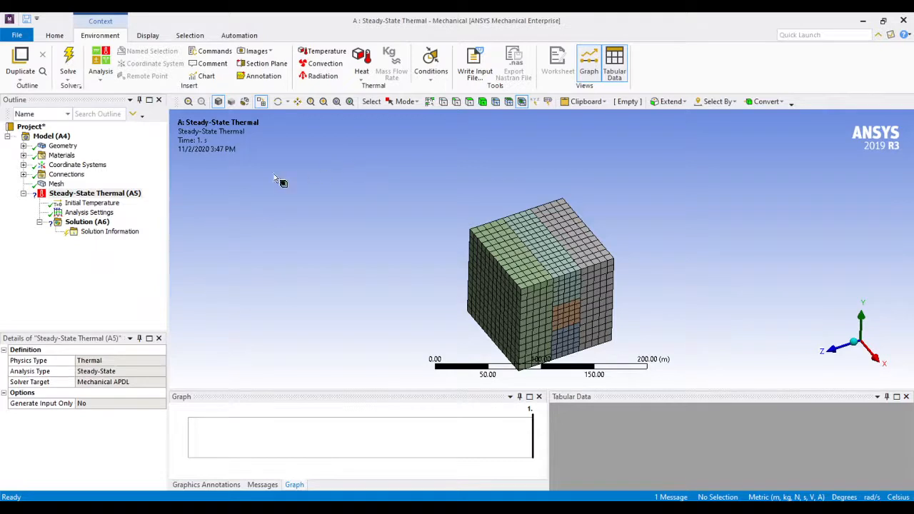
Review Initial Temperature and Analysis Settings, and return to the Steady-State Thermal environment with the whole cube in view
click(97, 205)
click(101, 212)
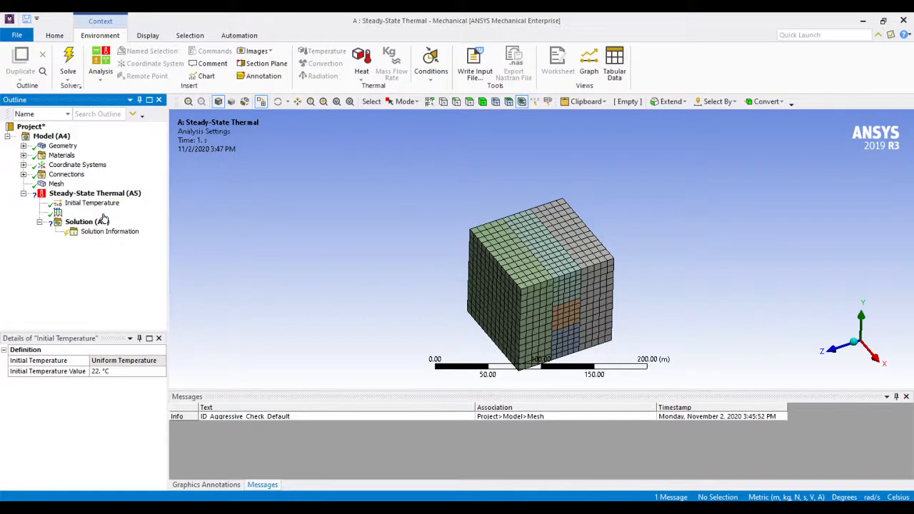
click(56, 194)
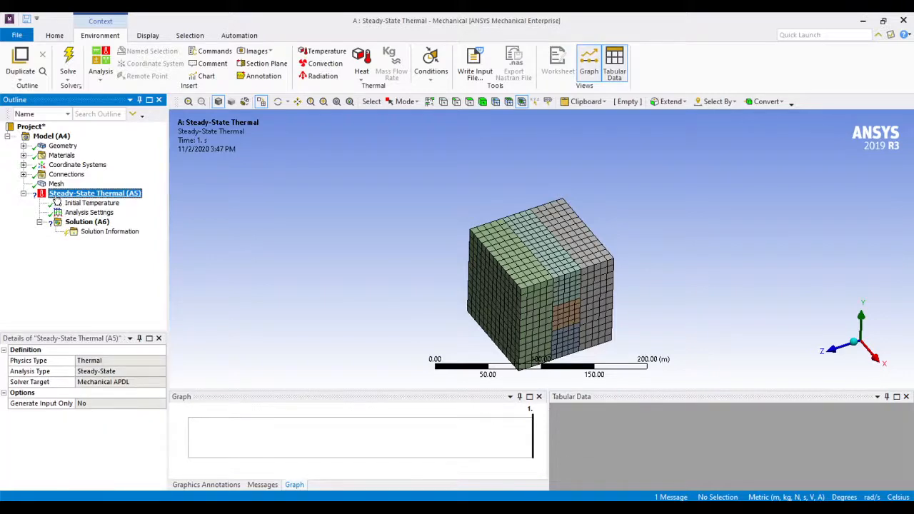
ctrl+middle_drag(527, 278, 534, 241)
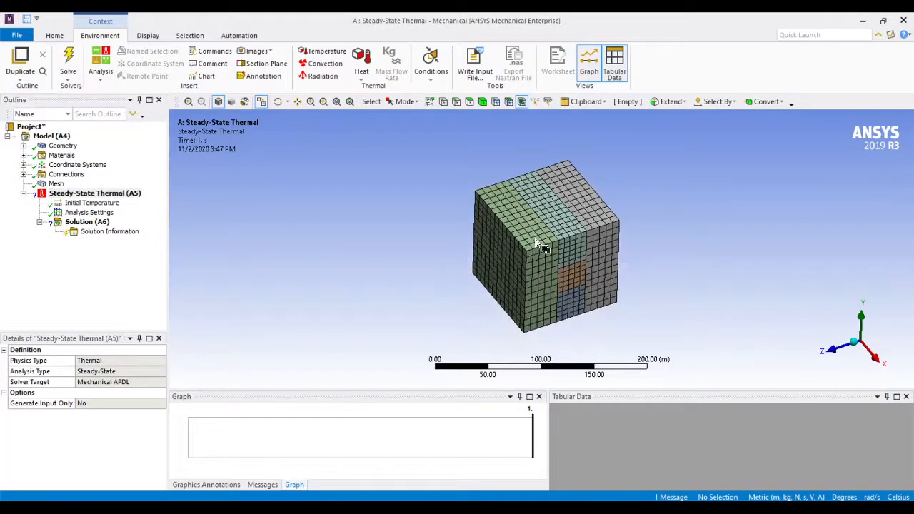
Review the details and available commands of the Solution branch before any loads are defined
scroll(551, 204, down, 2)
scroll(561, 211, up, 3)
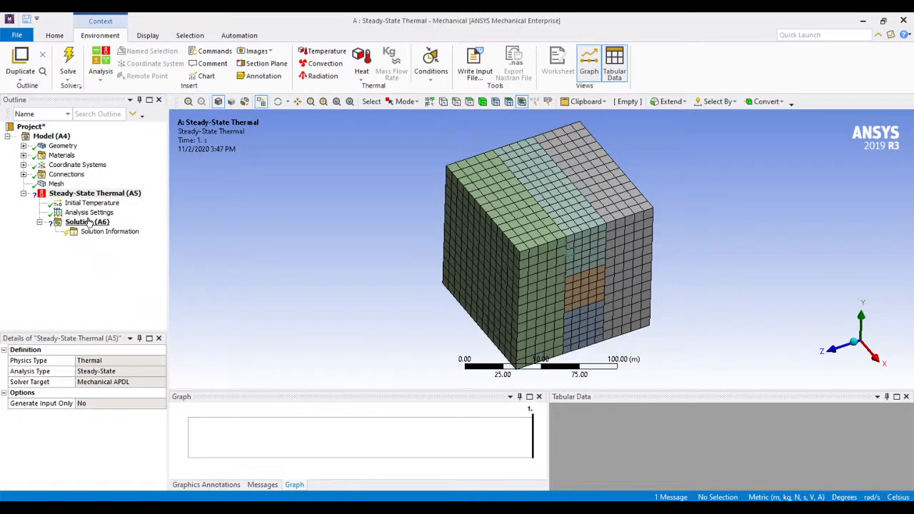
click(88, 222)
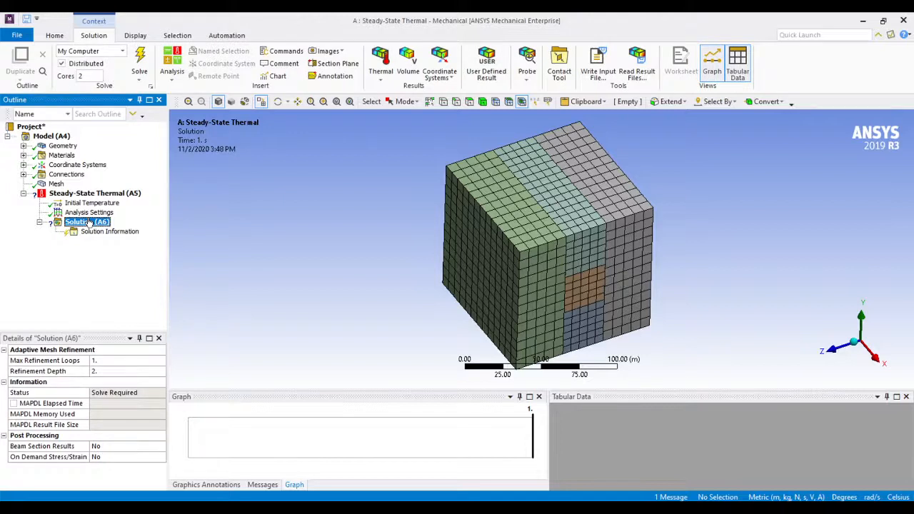
right_click(89, 222)
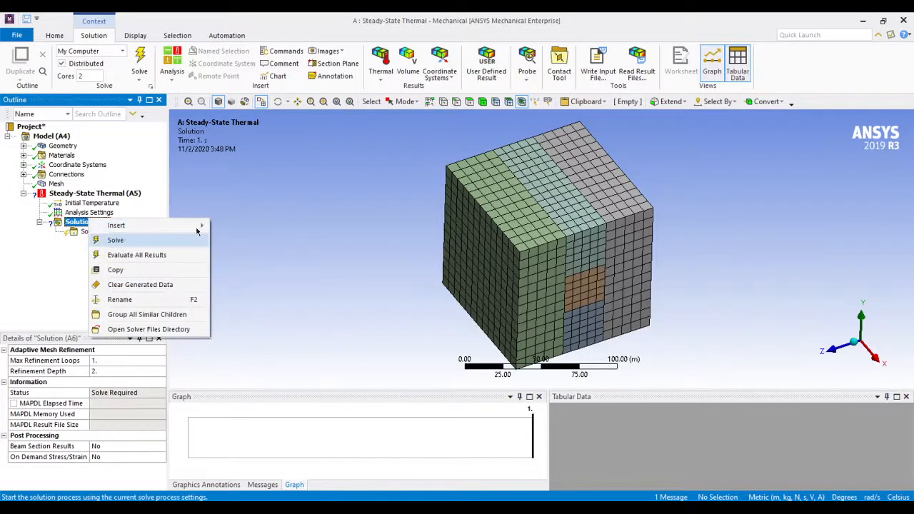
click(261, 214)
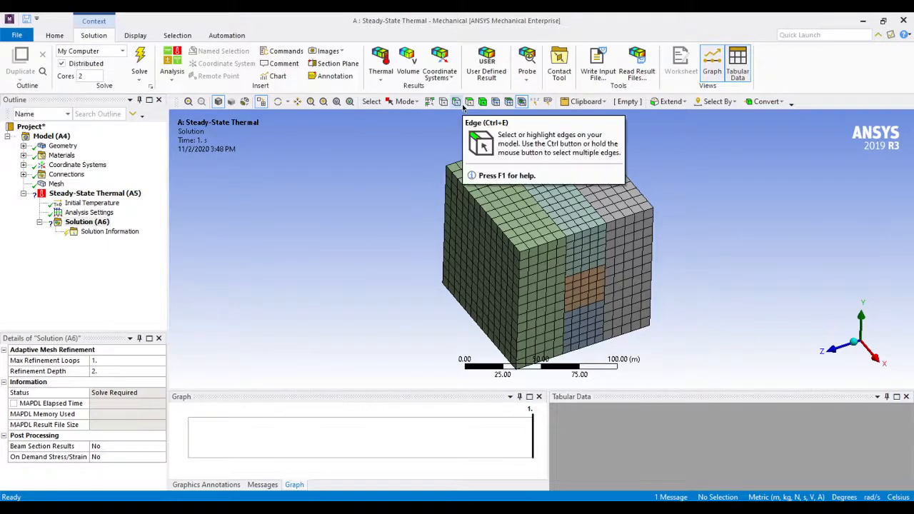
Insert an Internal Heat Generation load and scope it to the orange block in the middle column of the cube
click(469, 101)
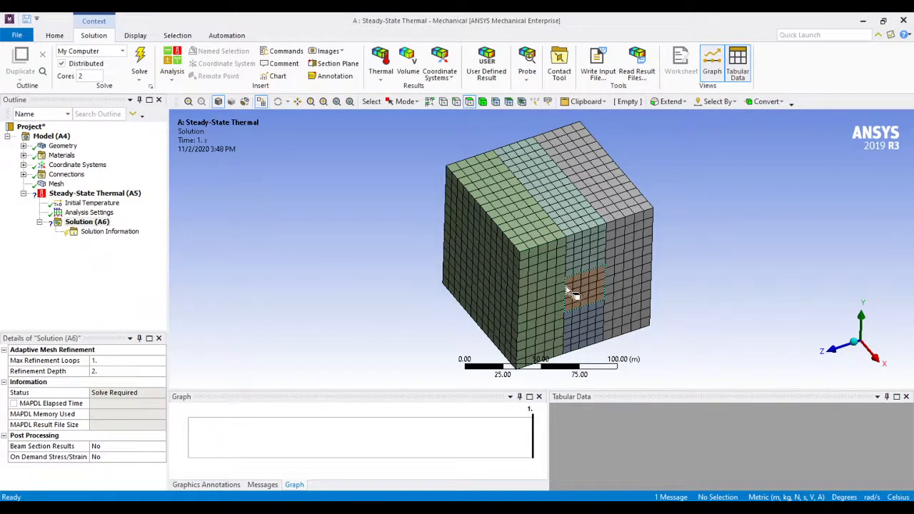
click(123, 195)
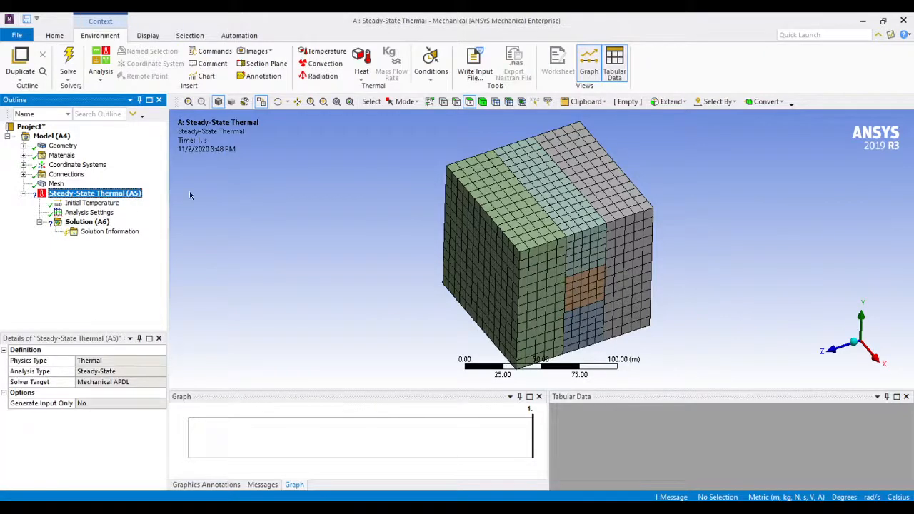
click(358, 74)
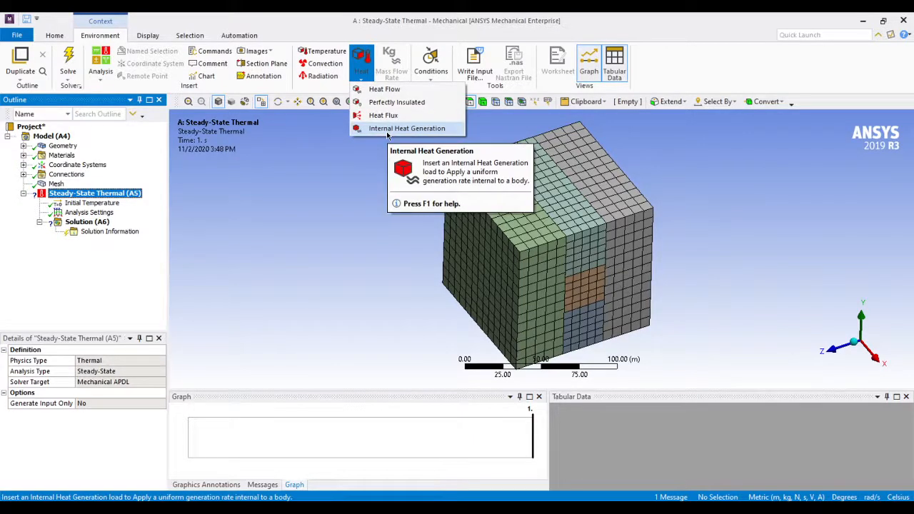
right_click(127, 196)
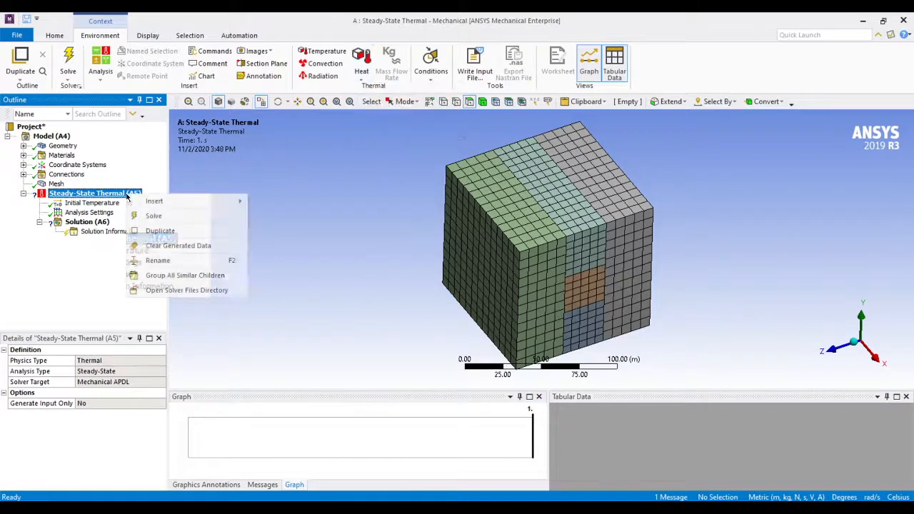
mouse_move(175, 201)
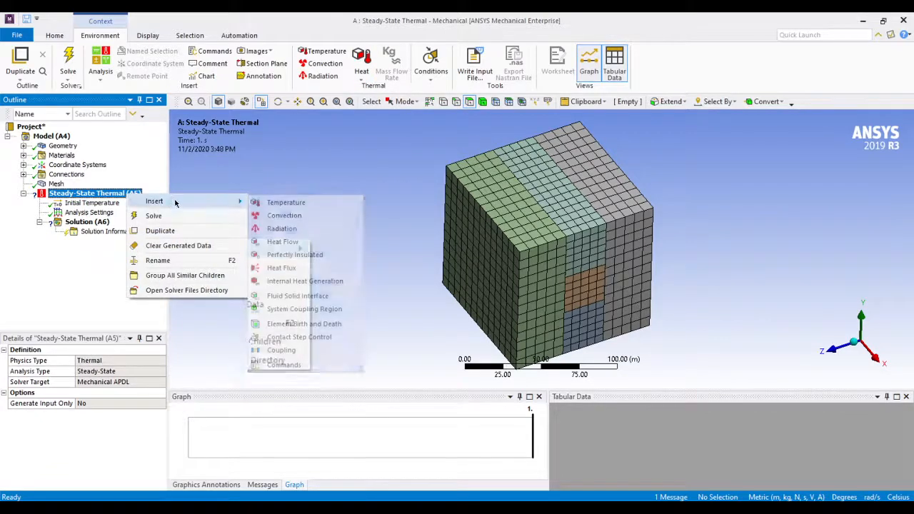
click(287, 282)
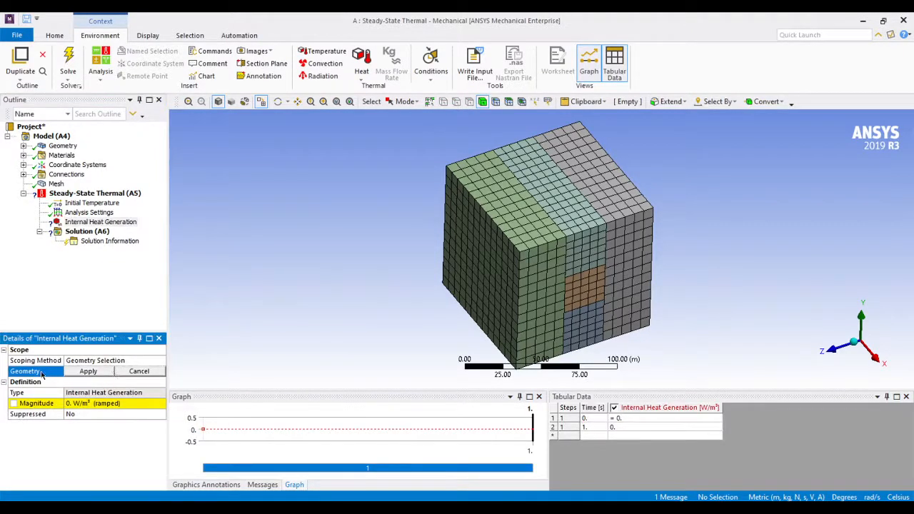
click(578, 296)
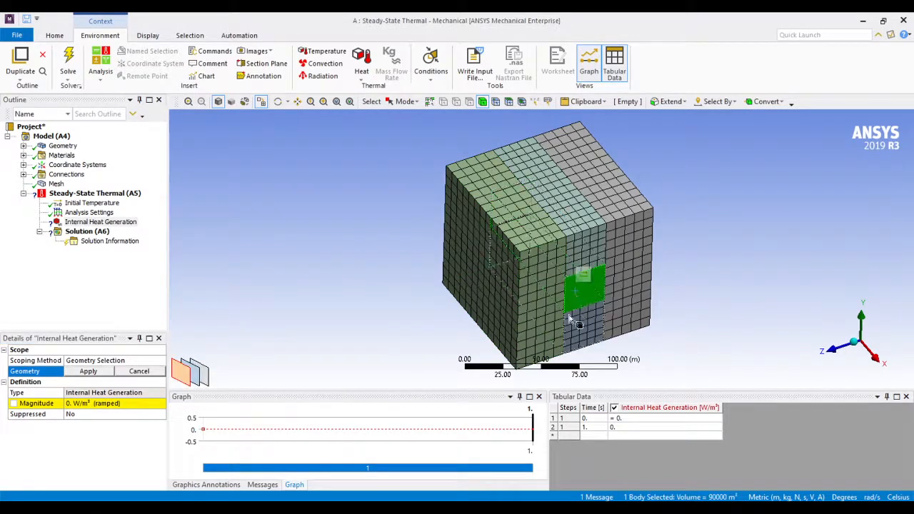
click(88, 372)
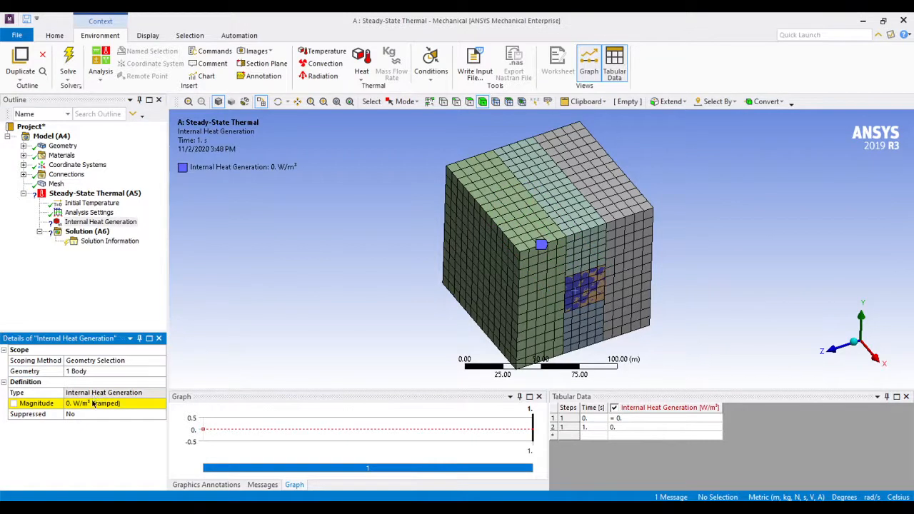
Set the internal heat generation magnitude to 36000 W/m³
click(92, 402)
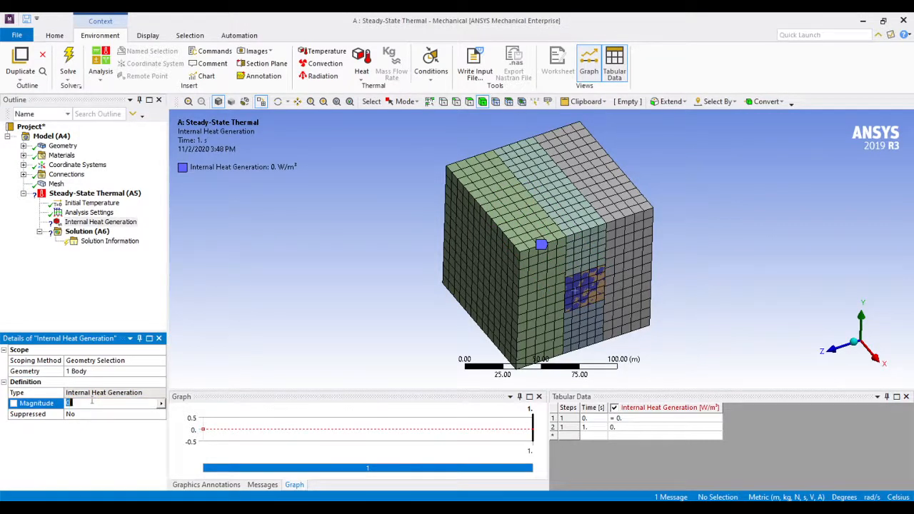
text(36000)
key(Return)
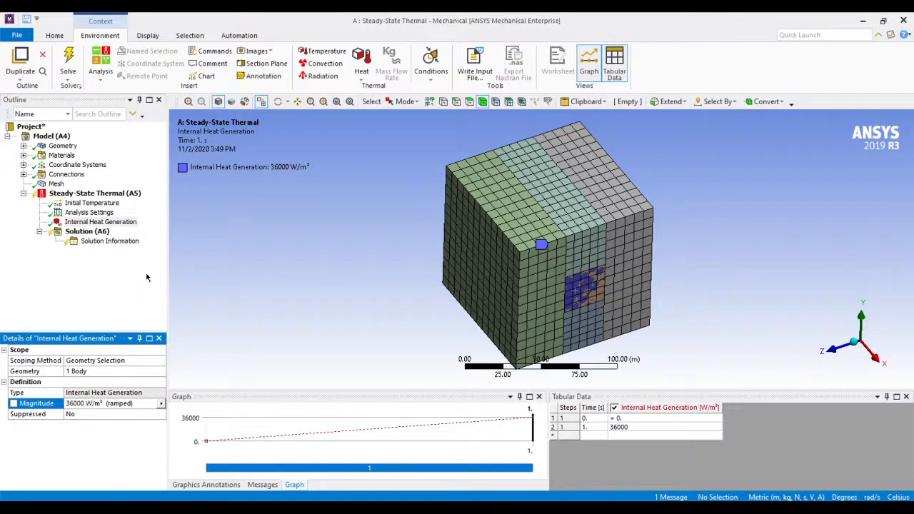
click(126, 224)
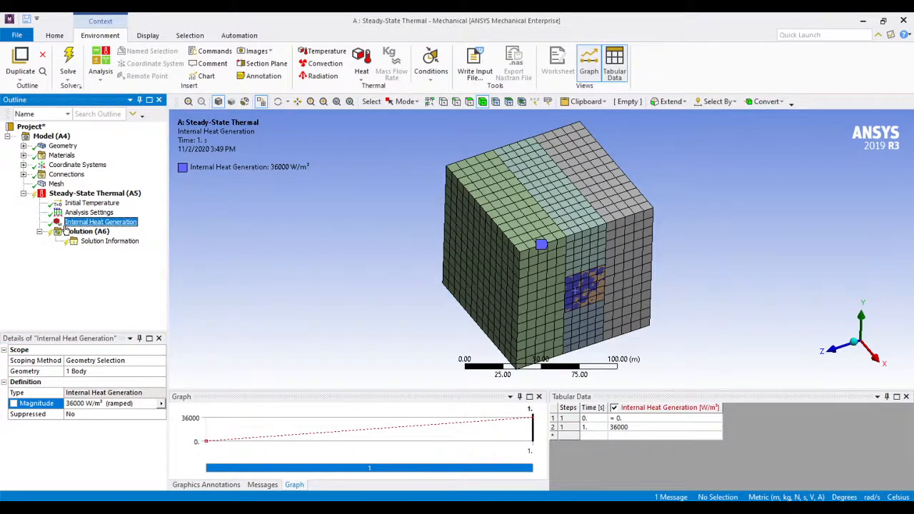
Insert a Convection load in the Steady-State Thermal environment
click(88, 195)
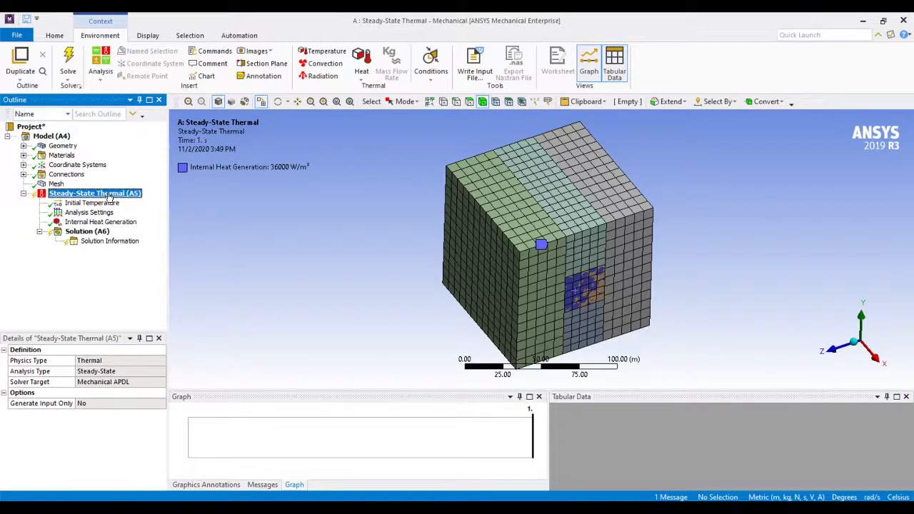
right_click(109, 197)
mouse_move(156, 202)
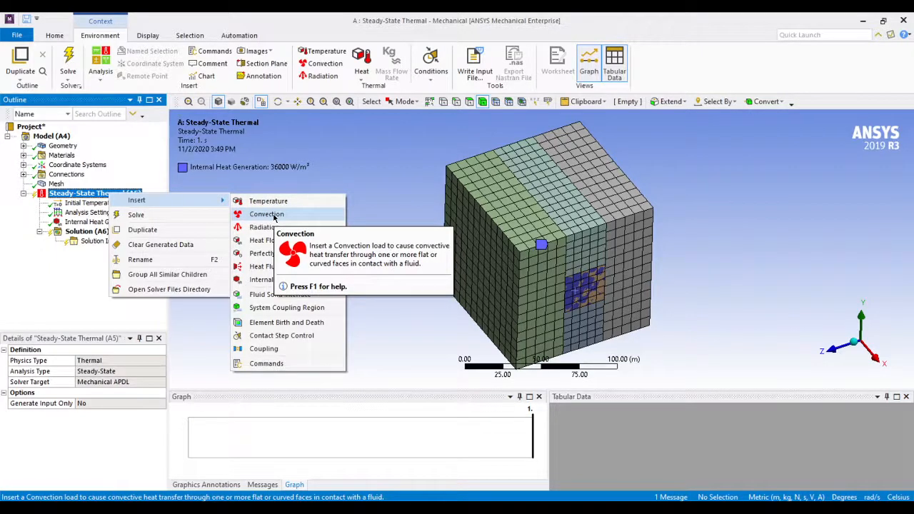
click(266, 214)
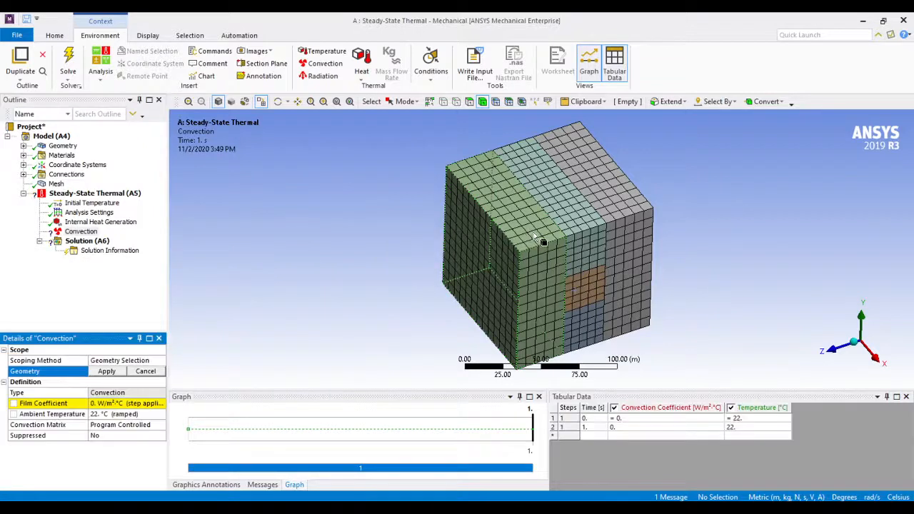
Scope the convection to the cube's three top faces and three bottom faces using the face filter
click(473, 104)
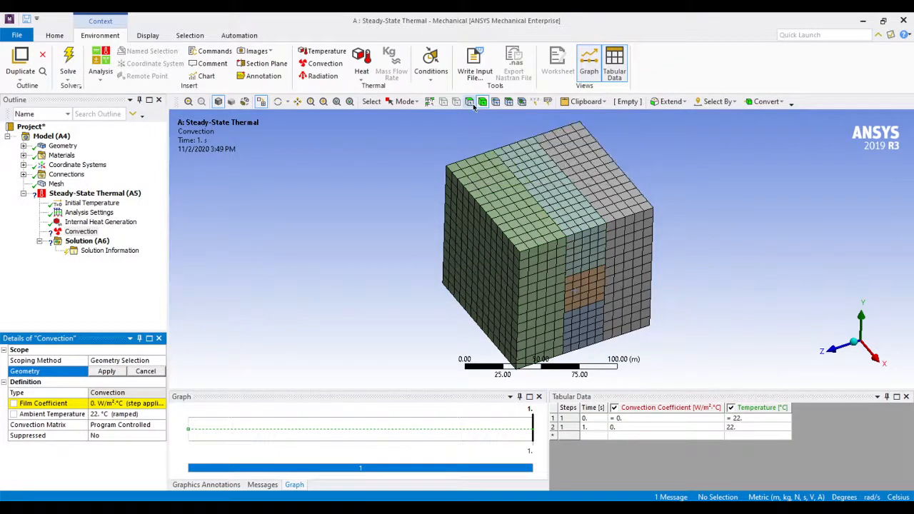
click(514, 215)
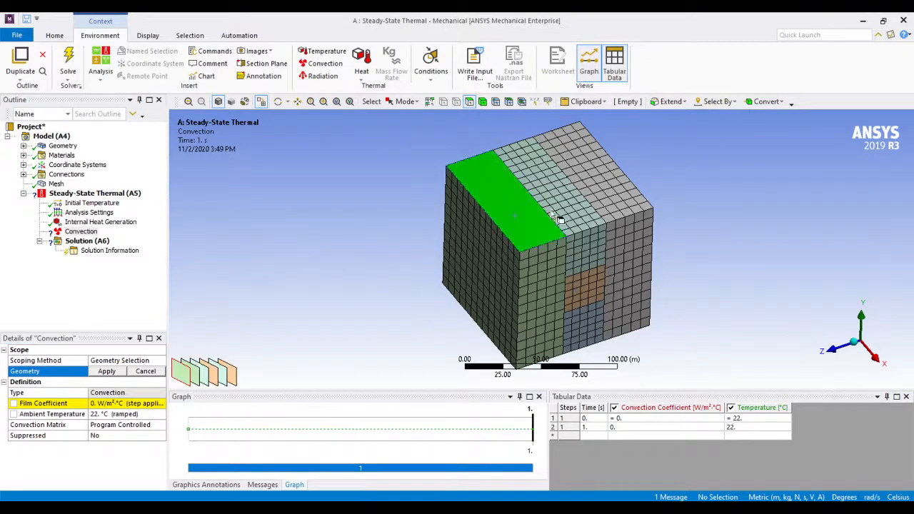
ctrl+click(561, 214)
ctrl+click(606, 212)
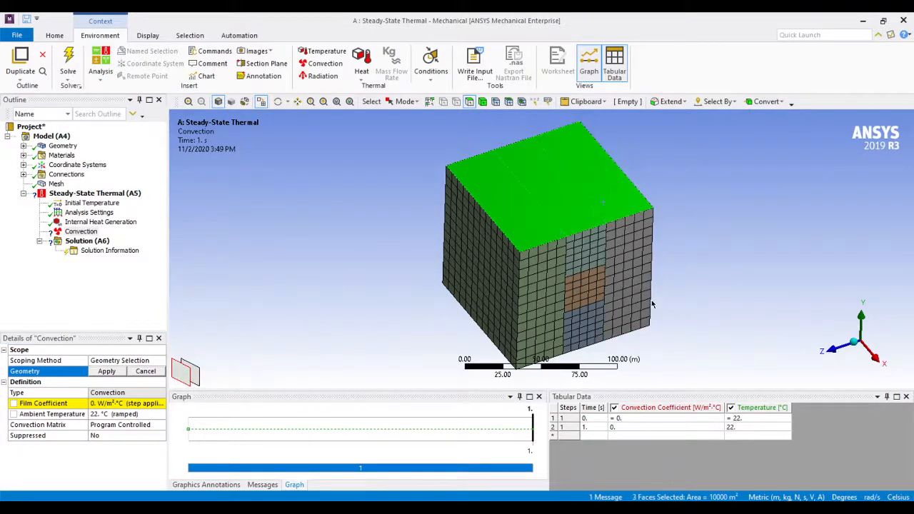
middle_drag(607, 212, 620, 351)
ctrl+click(549, 256)
ctrl+click(578, 260)
ctrl+click(605, 277)
middle_drag(632, 306, 629, 317)
click(107, 372)
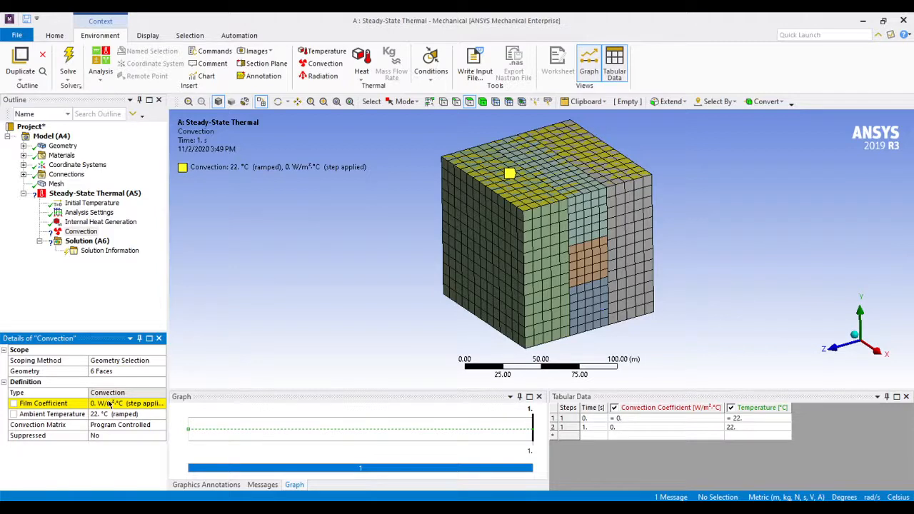
Set the convection's film coefficient to 10 W/m²·°C and its ambient temperature to 18 °C
click(108, 404)
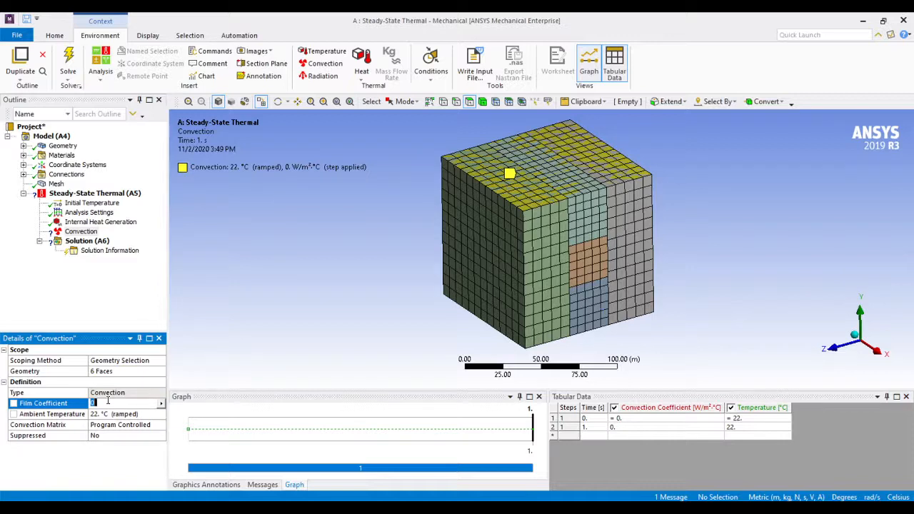
text(10)
key(Return)
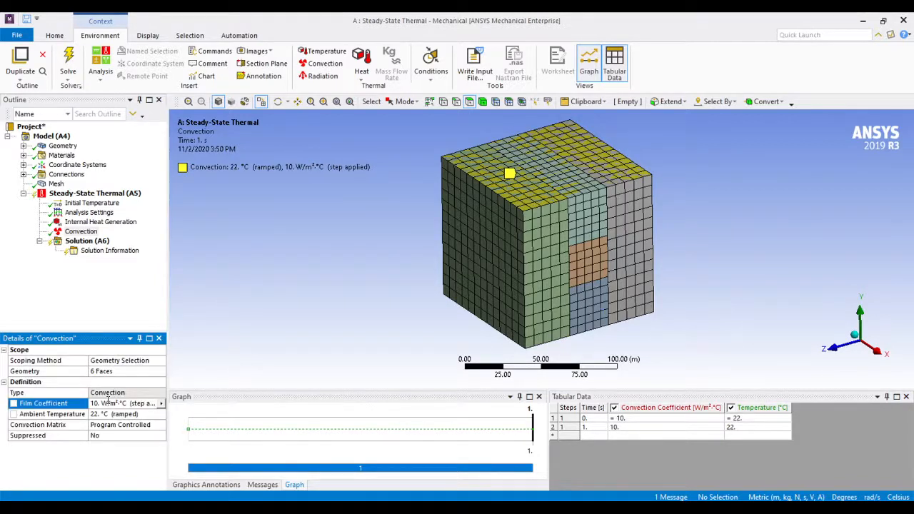
click(114, 414)
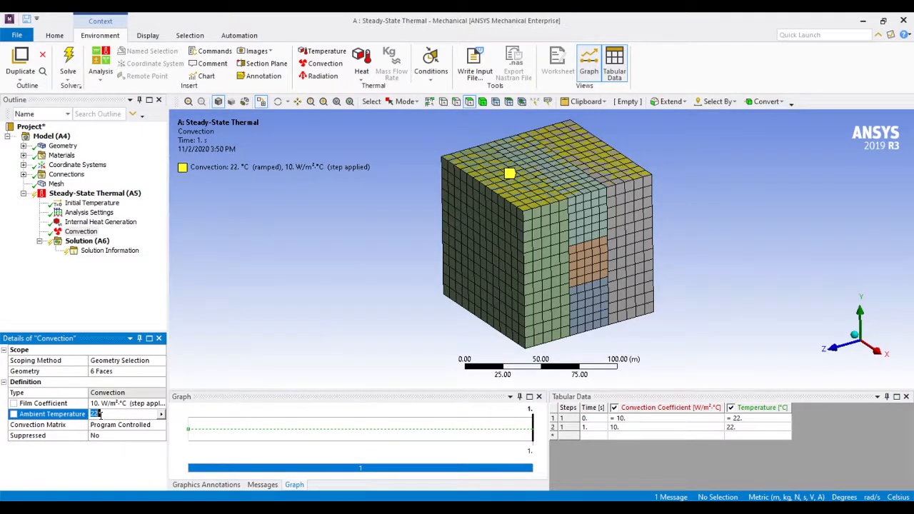
drag(109, 415, 78, 413)
text(18)
key(Return)
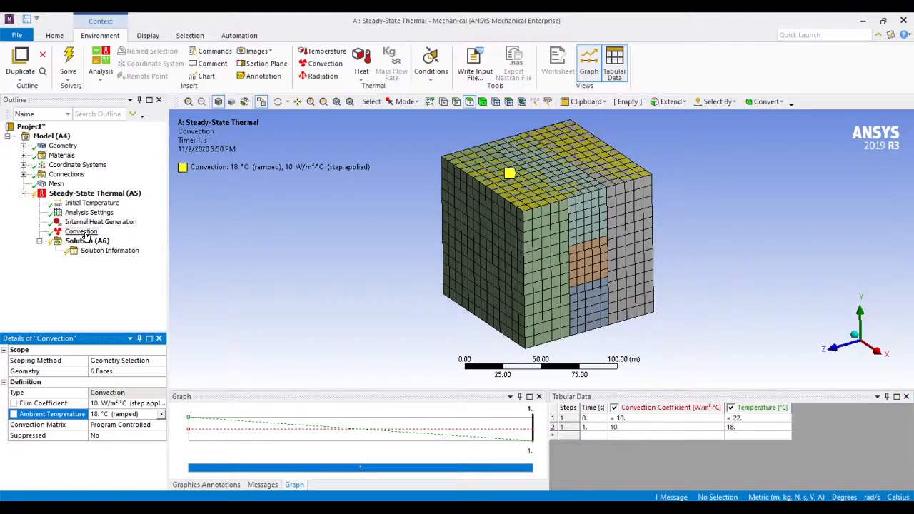
Check the Internal Heat Generation and Convection loads, examining the convection surfaces from several sides of the cube
click(89, 222)
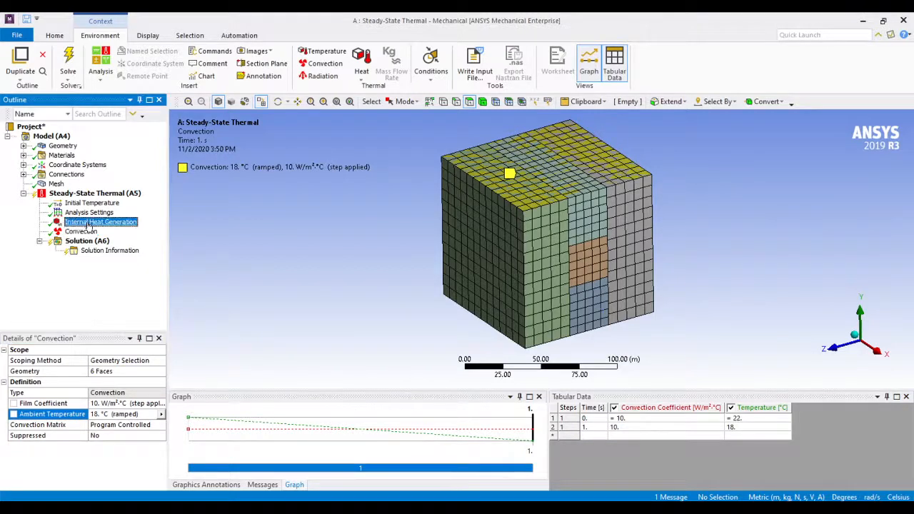
click(88, 232)
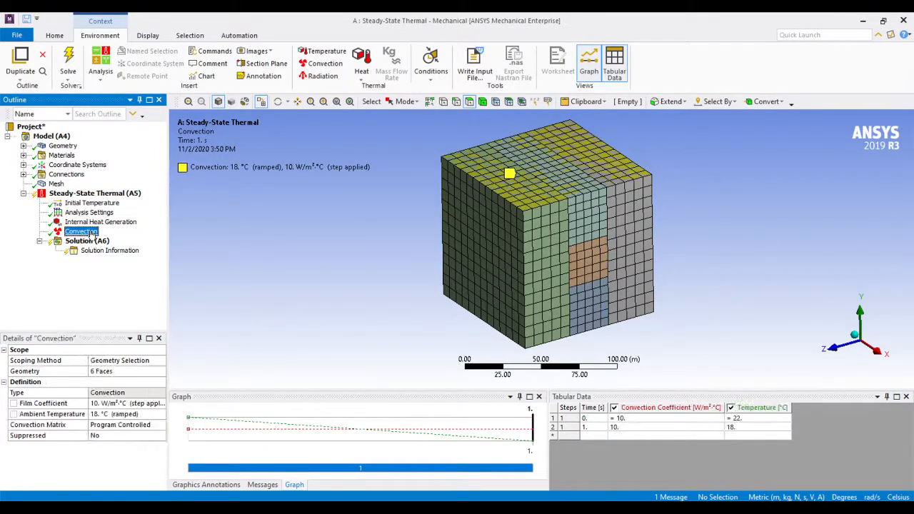
click(95, 222)
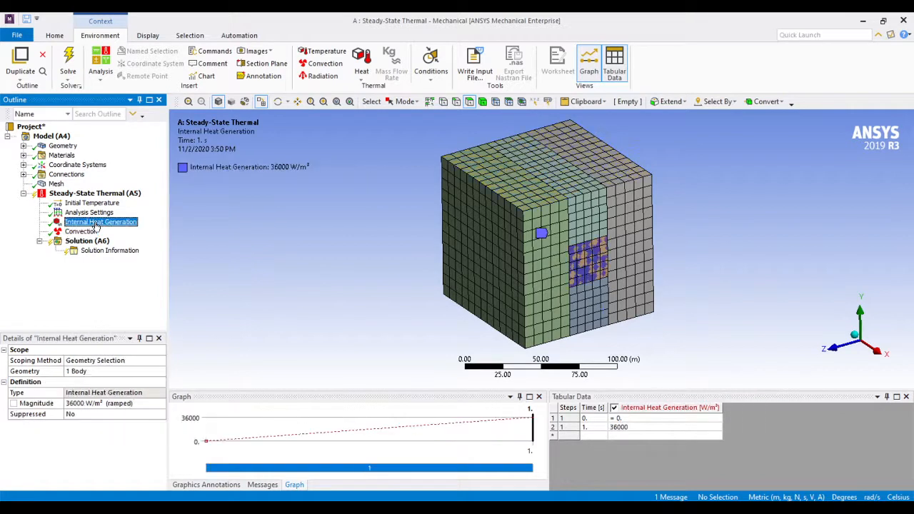
click(92, 232)
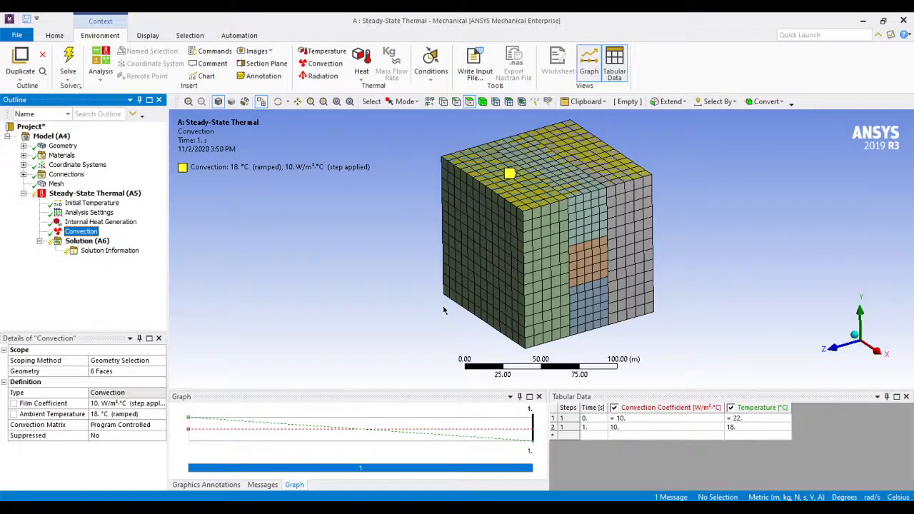
middle_drag(425, 307, 580, 292)
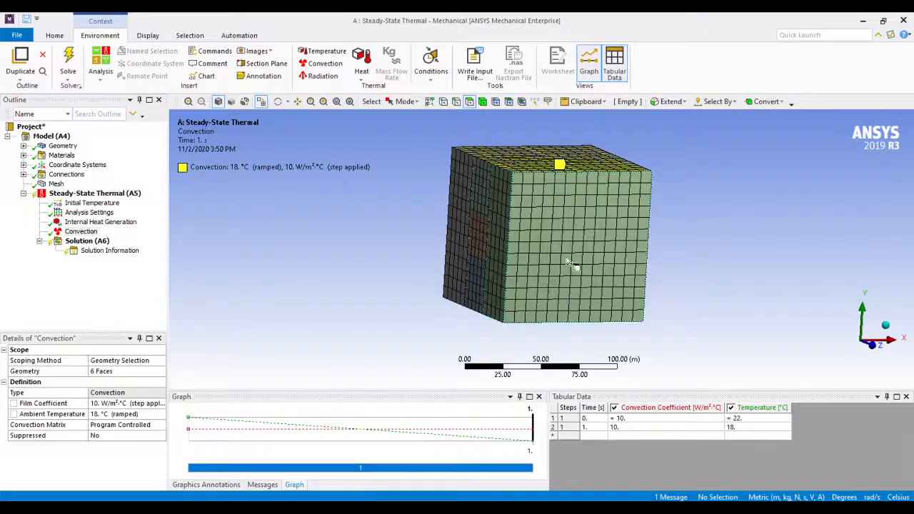
middle_drag(518, 261, 697, 232)
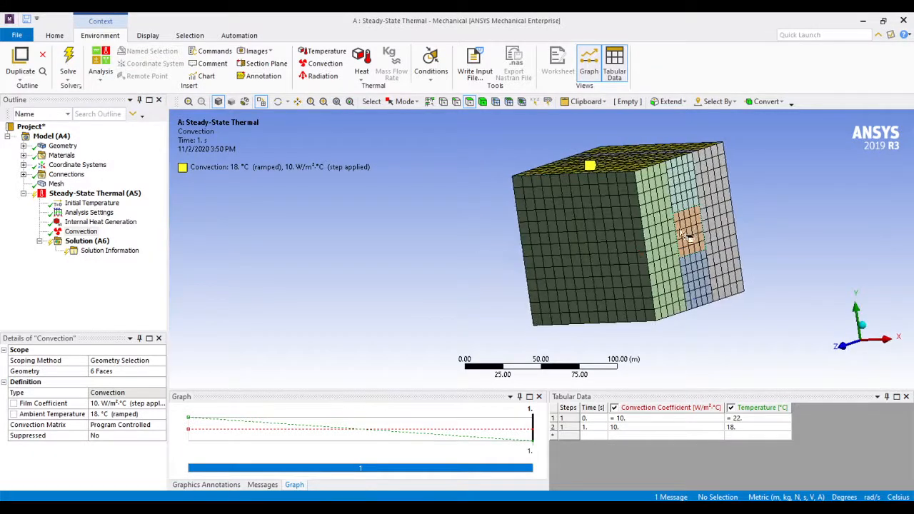
scroll(550, 264, down, 2)
scroll(720, 281, down, 1)
middle_drag(720, 280, 669, 282)
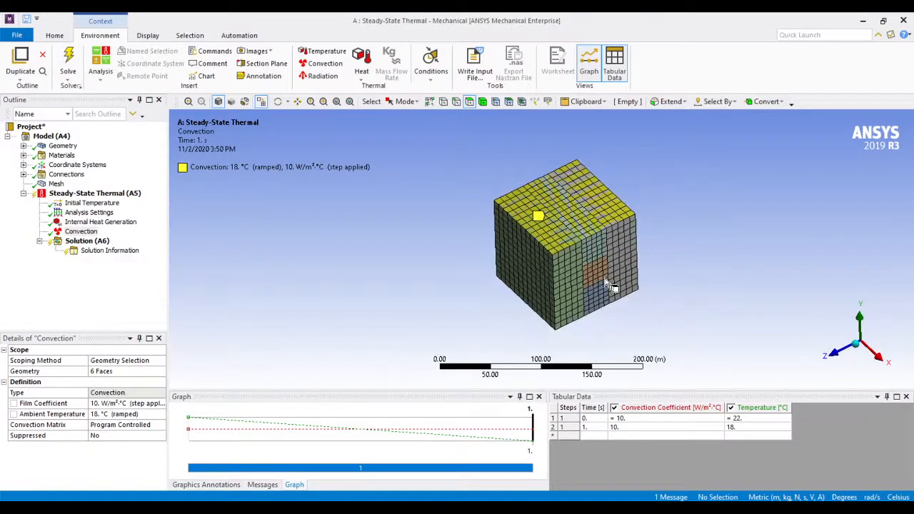
scroll(611, 286, up, 3)
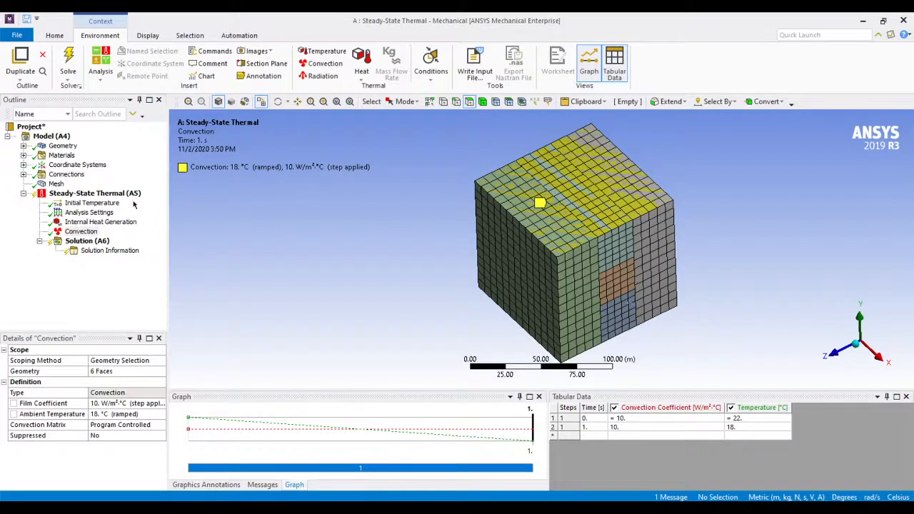
Solve the steady-state thermal analysis
click(87, 242)
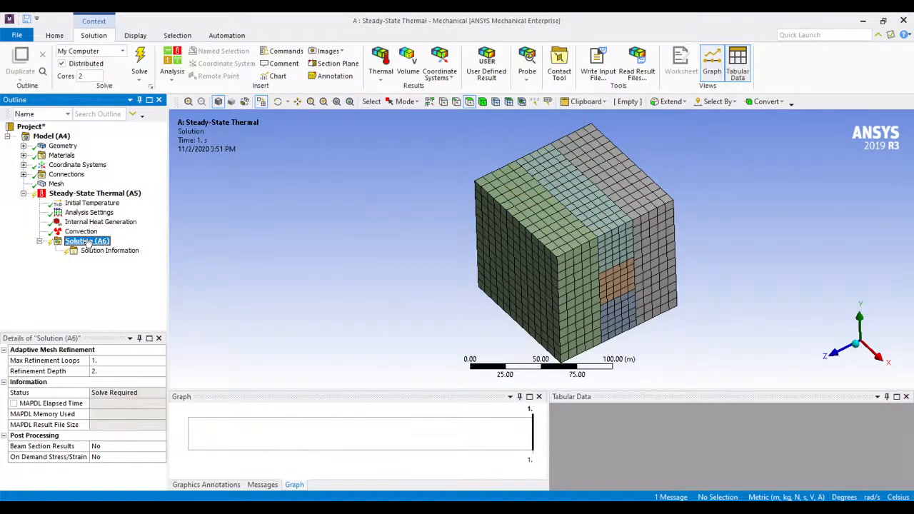
right_click(87, 243)
click(143, 263)
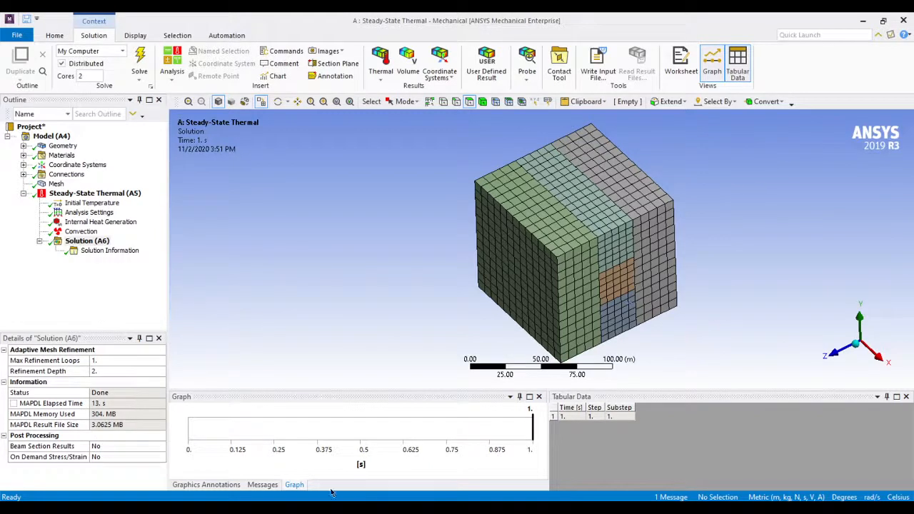
Review the solver output text in the Solution Information of the steady-state thermal solution
click(86, 243)
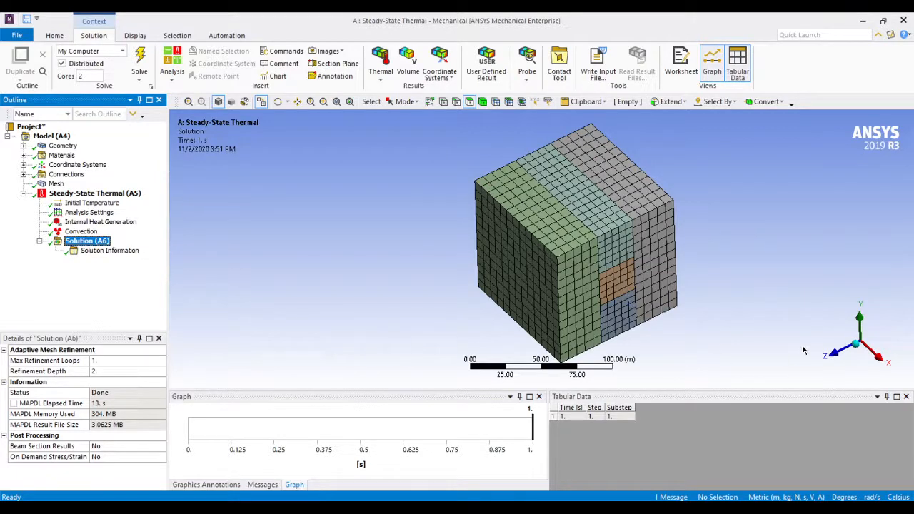
middle_drag(790, 330, 795, 328)
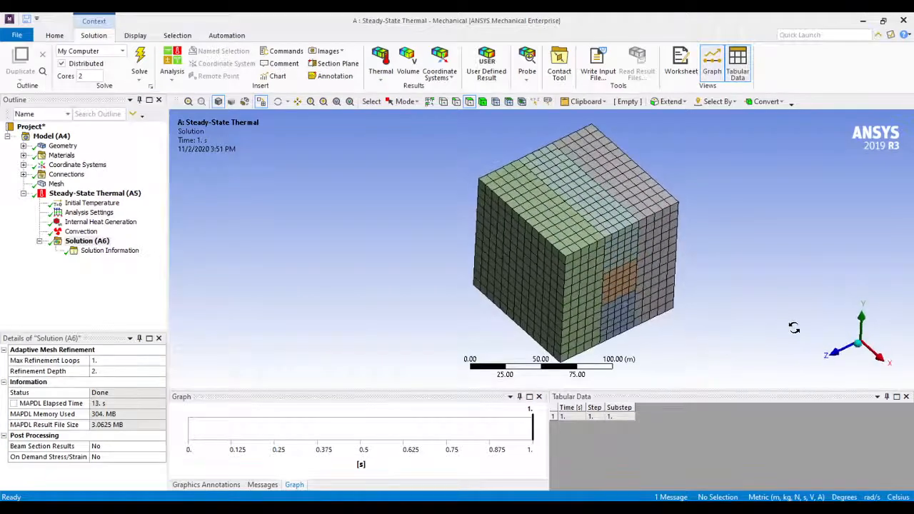
click(92, 253)
scroll(465, 293, down, 1)
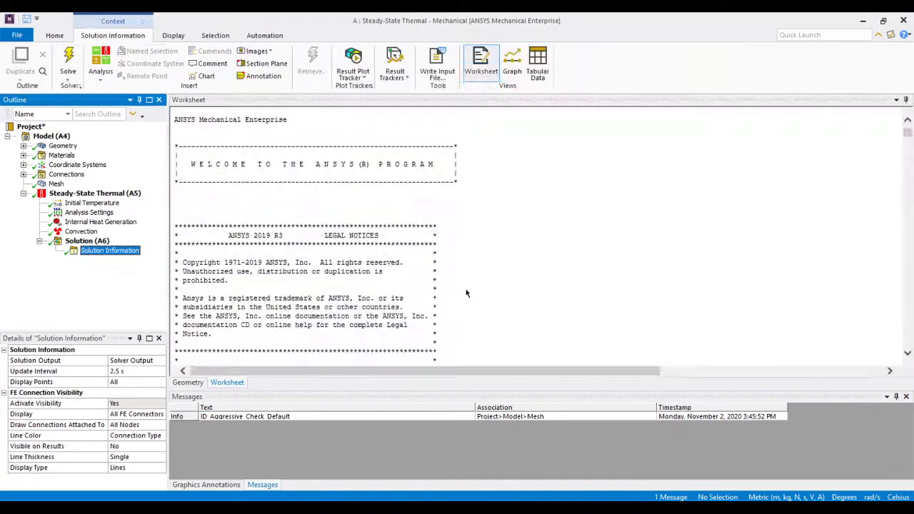
scroll(466, 288, down, 20)
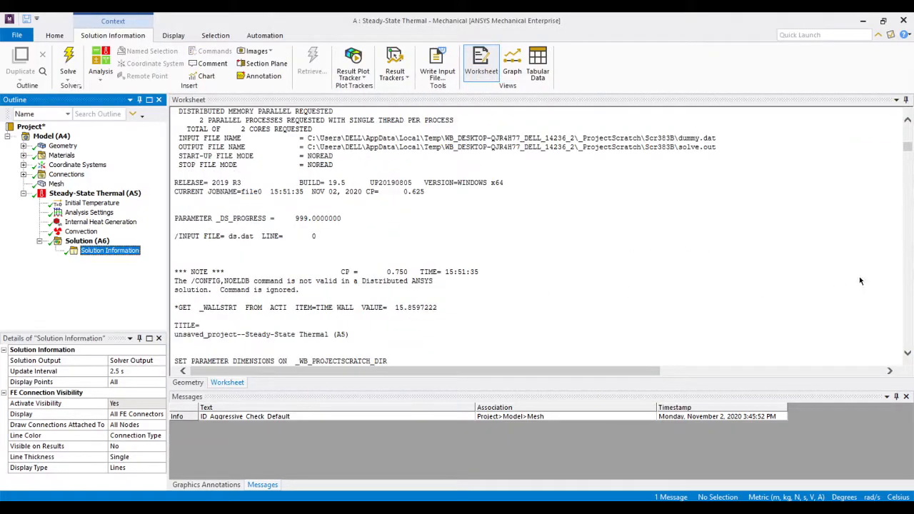
key(alt+Tab)
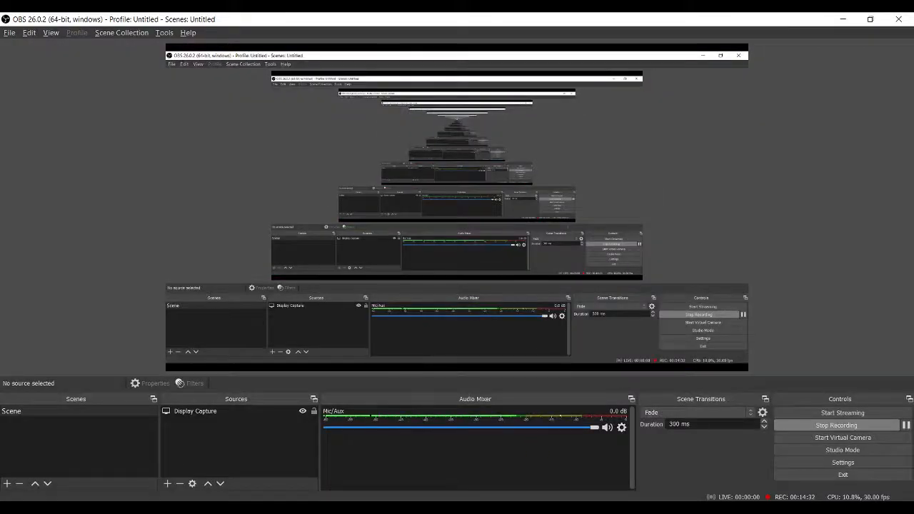
key(alt+Tab)
drag(907, 147, 908, 300)
Add a Temperature result for all bodies to the solution
click(84, 242)
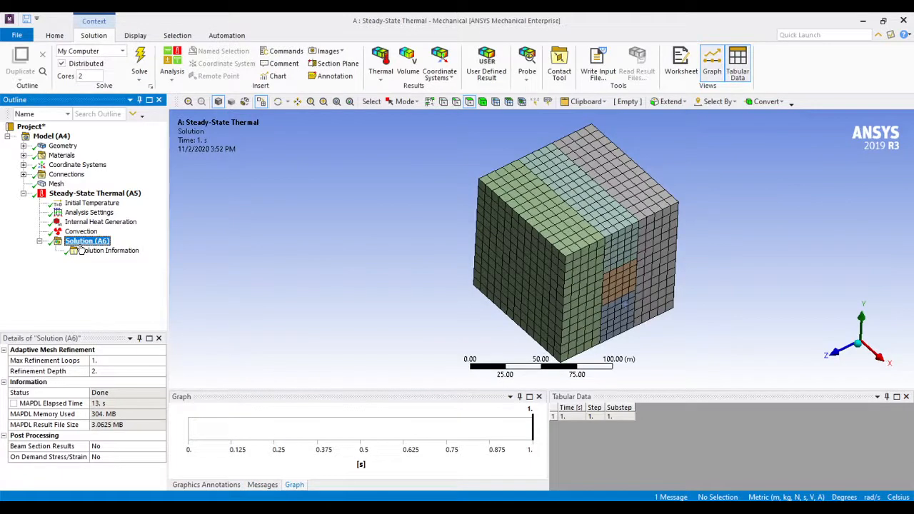
right_click(80, 247)
key(Escape)
click(84, 242)
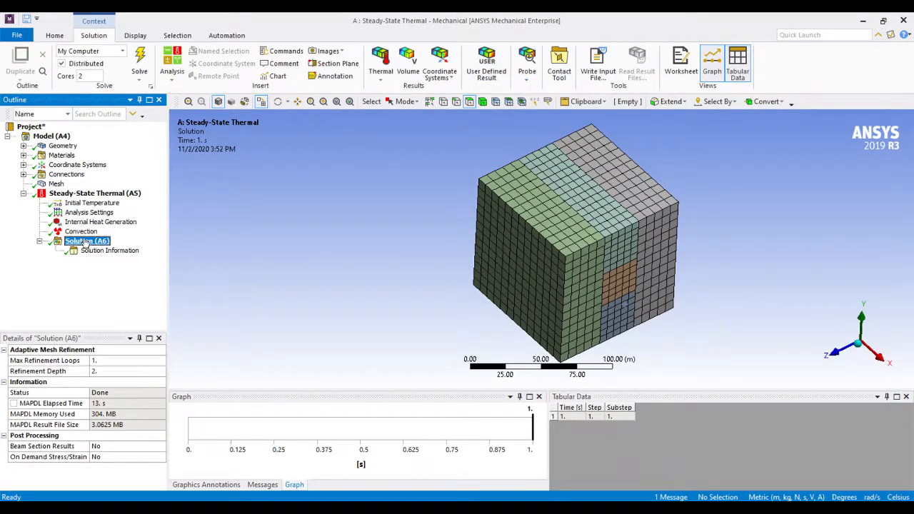
right_click(84, 242)
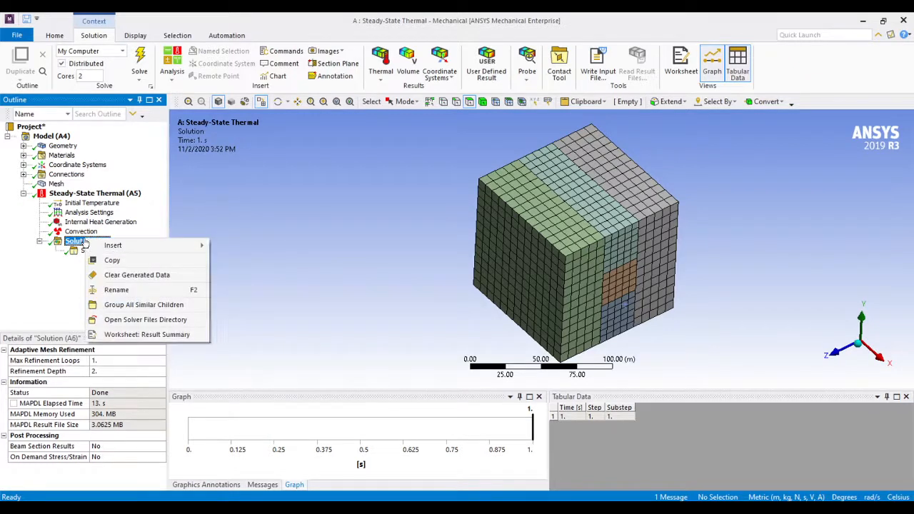
mouse_move(146, 245)
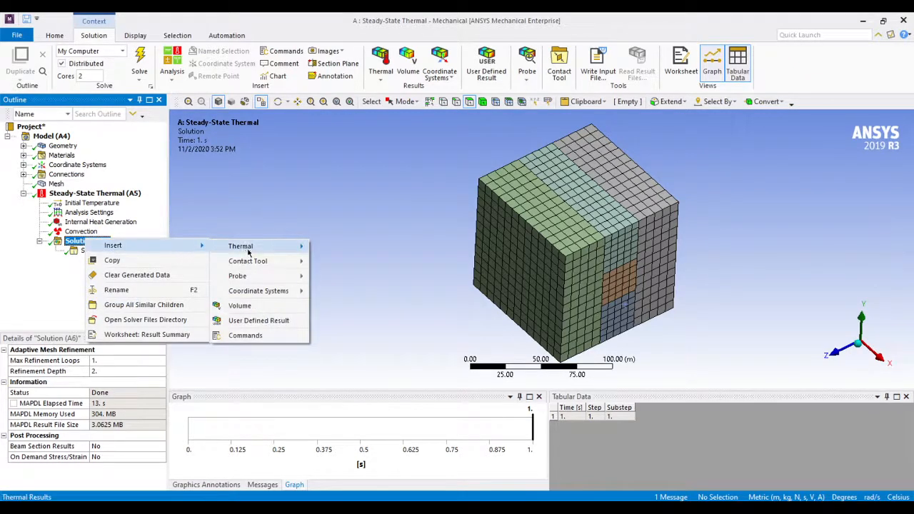
mouse_move(249, 252)
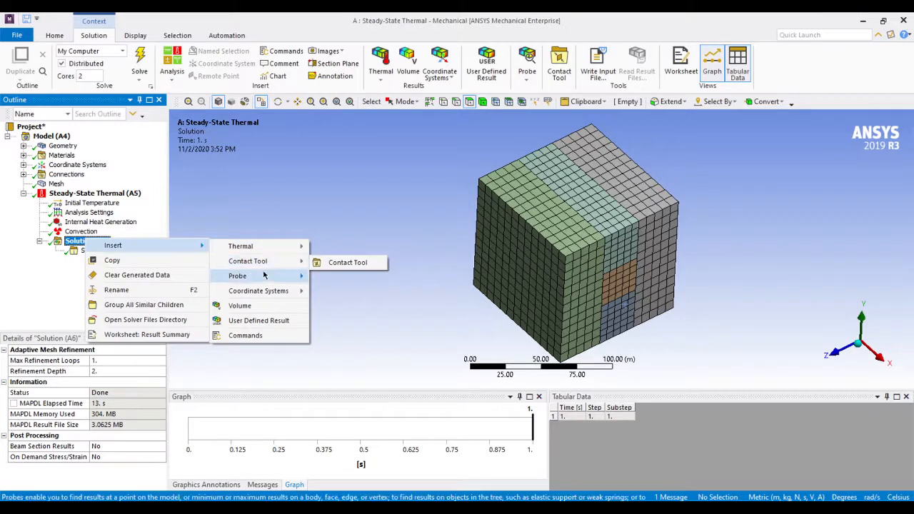
mouse_move(264, 276)
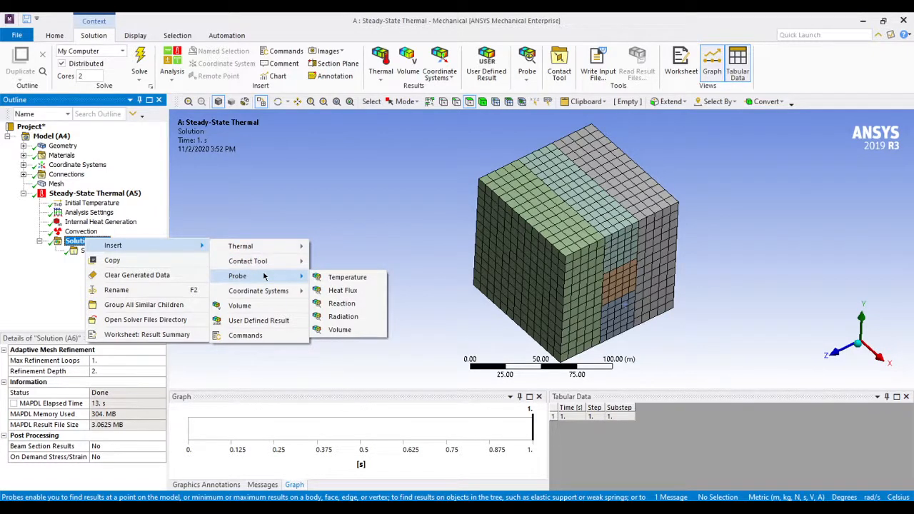
mouse_move(290, 247)
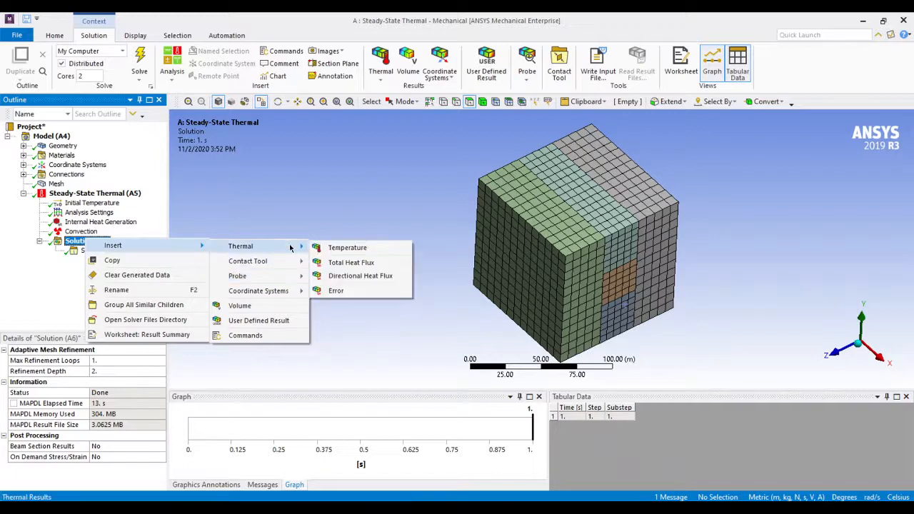
click(350, 248)
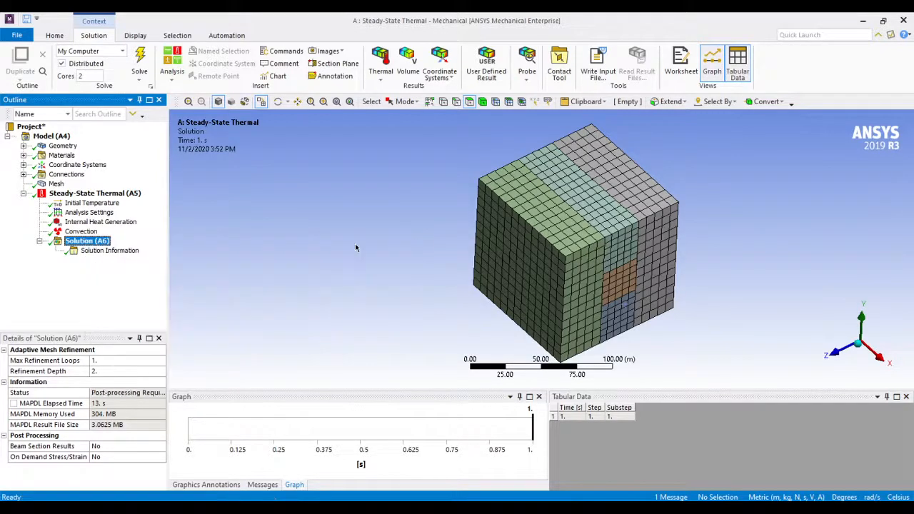
Add a Total Heat Flux result for all bodies to the solution
click(86, 241)
right_click(90, 241)
mouse_move(211, 255)
mouse_move(273, 251)
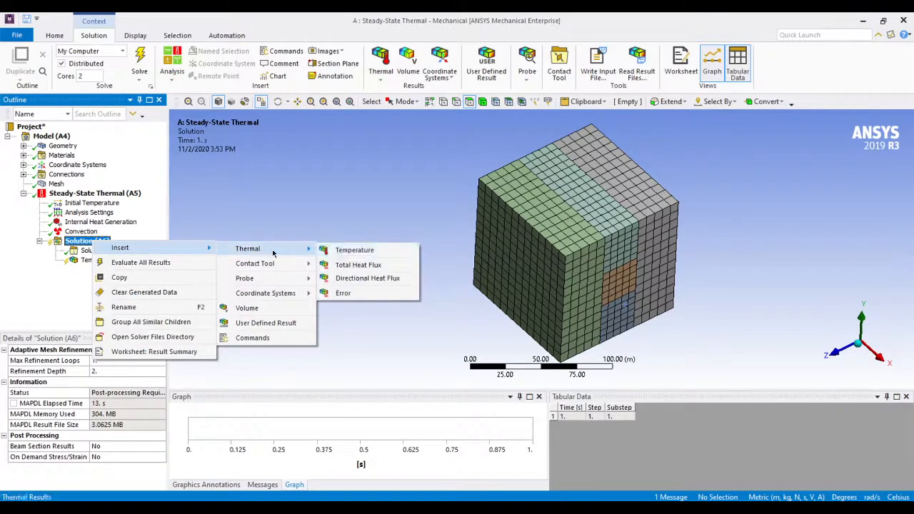
click(349, 263)
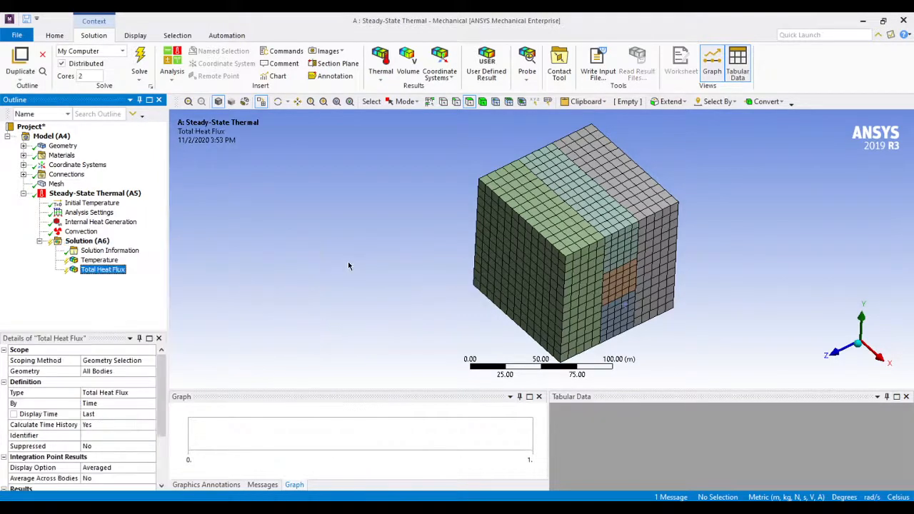
Evaluate all results of the solution, covering Temperature and Total Heat Flux
right_click(84, 242)
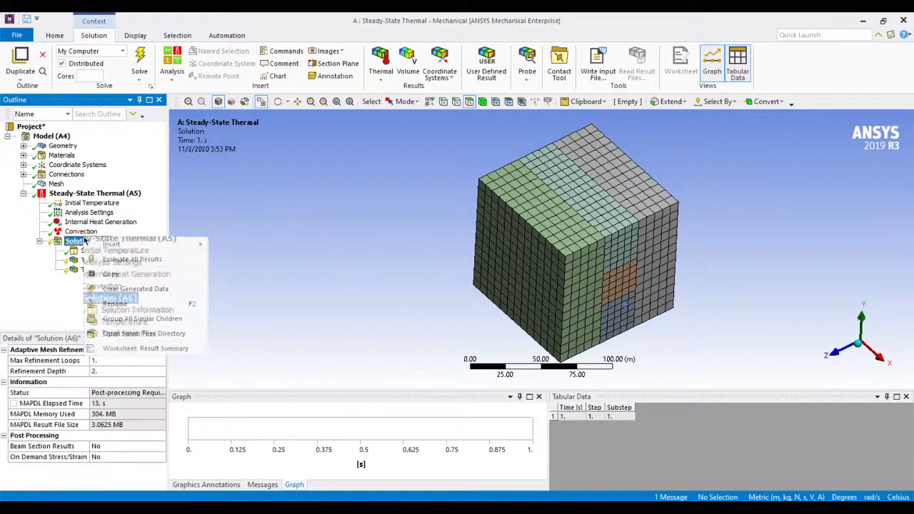
click(45, 294)
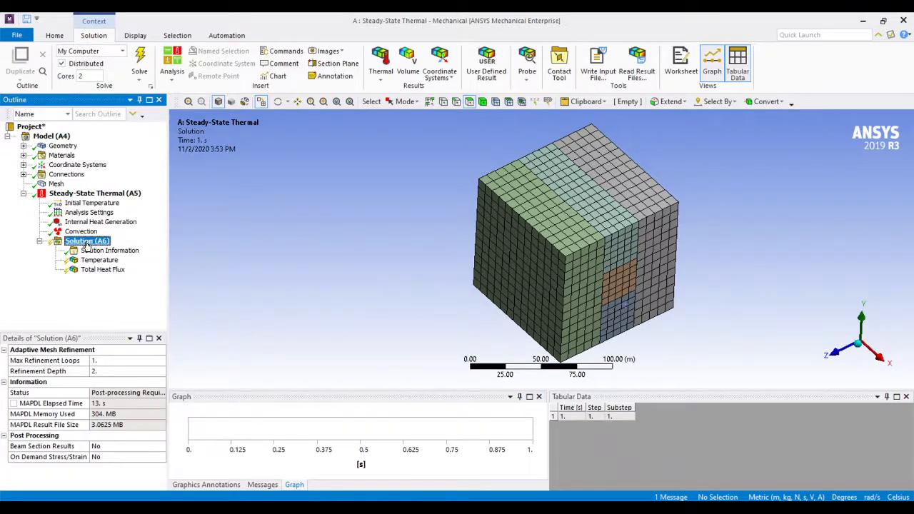
right_click(84, 241)
click(107, 262)
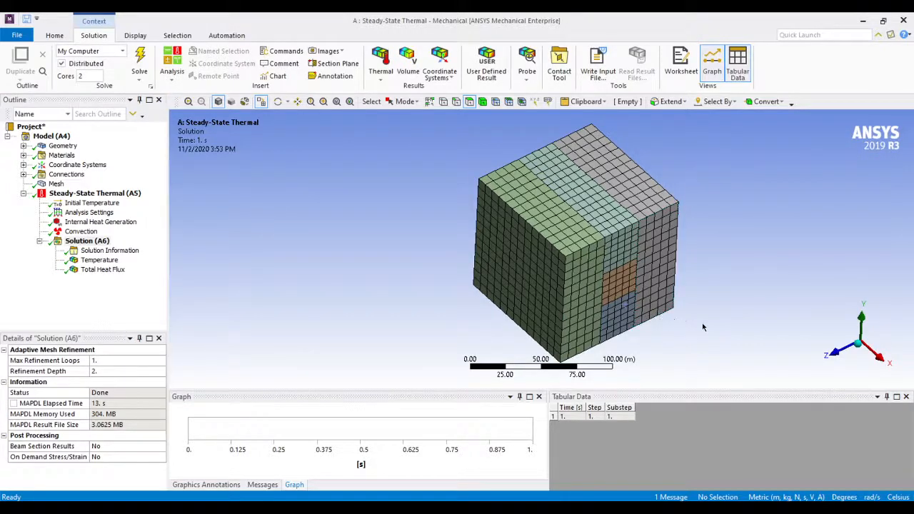
Display the Temperature contours and examine the hot core on the cube's side face from several angles
scroll(716, 325, down, 1)
scroll(708, 325, up, 1)
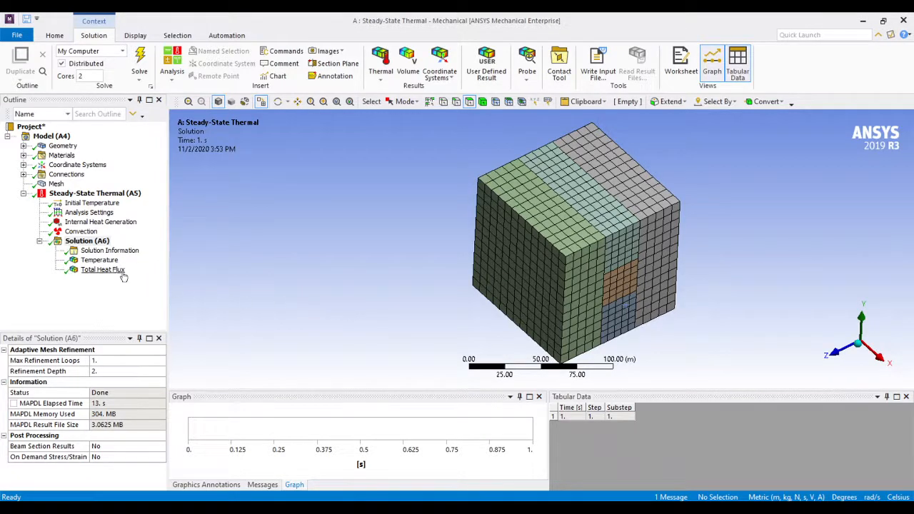
click(100, 261)
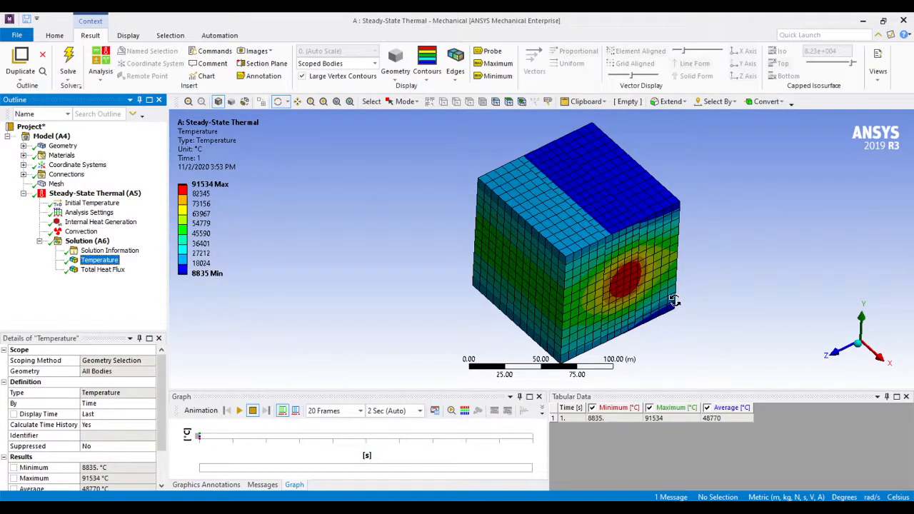
drag(659, 300, 635, 292)
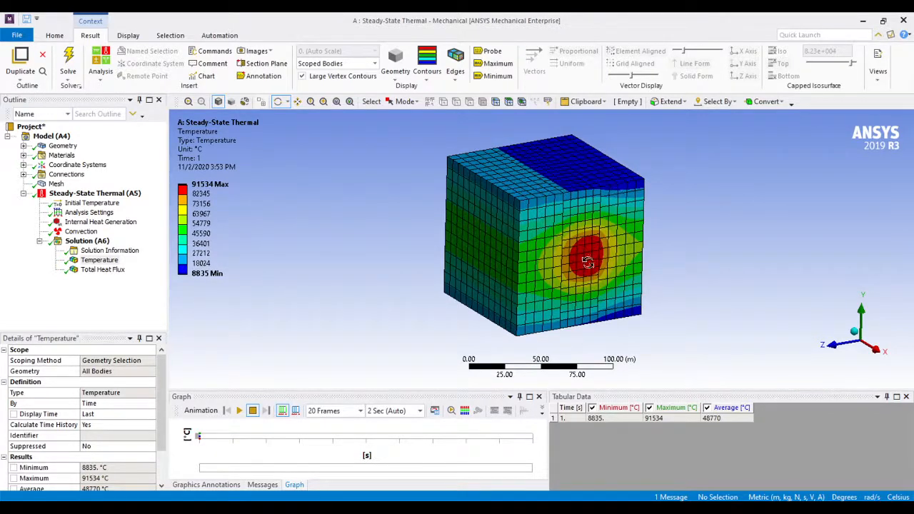
drag(492, 264, 575, 287)
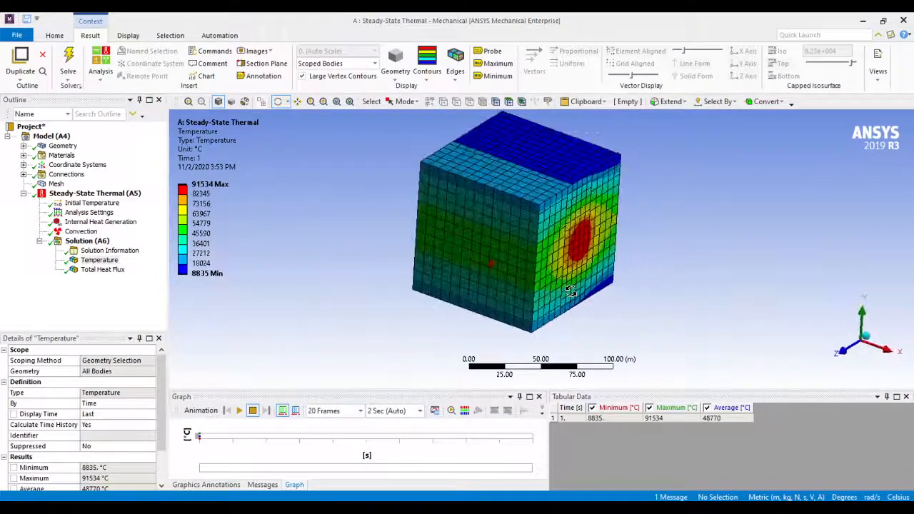
drag(599, 255, 623, 275)
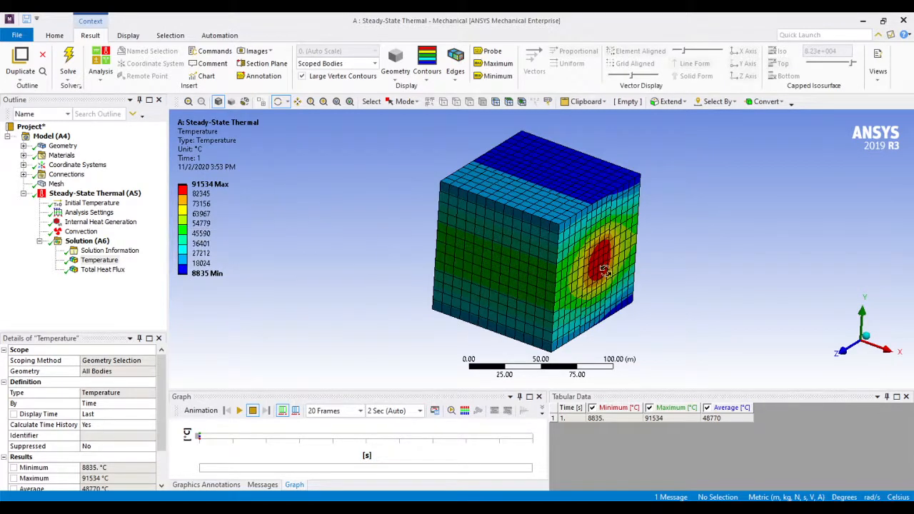
drag(608, 274, 642, 276)
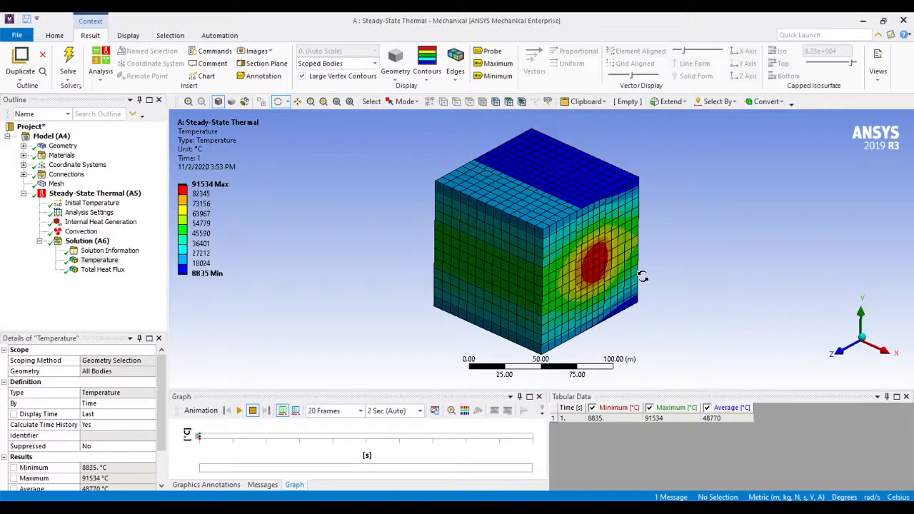
Probe the temperature at five points on the hot side face: the red core, beside it, two near the upper edge and one near the lower edge
click(490, 51)
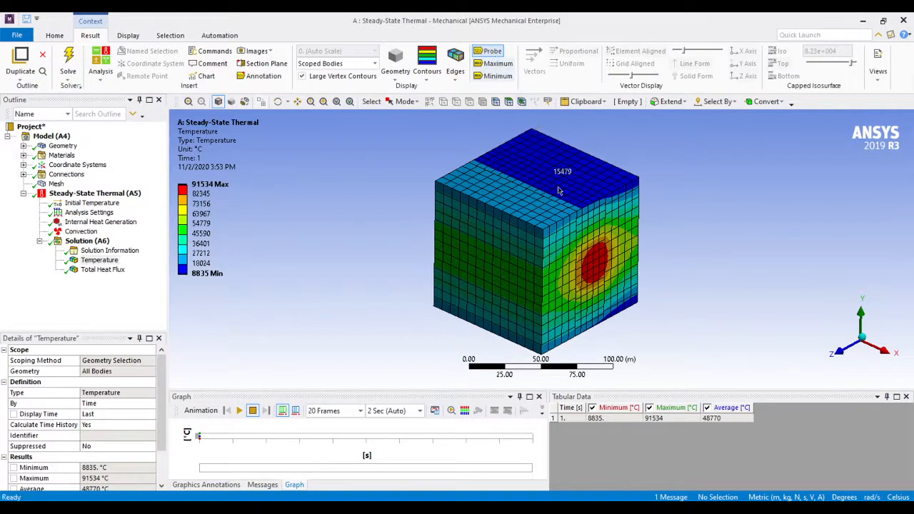
scroll(597, 268, up, 4)
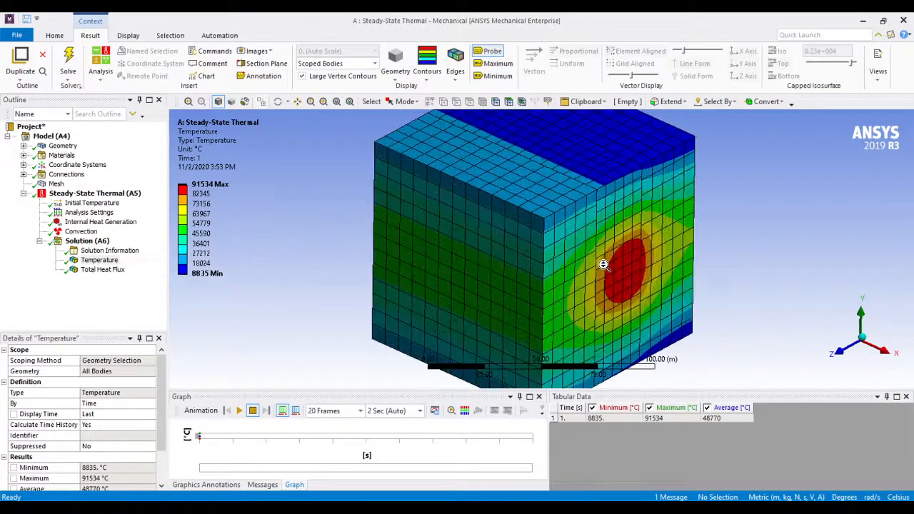
click(664, 286)
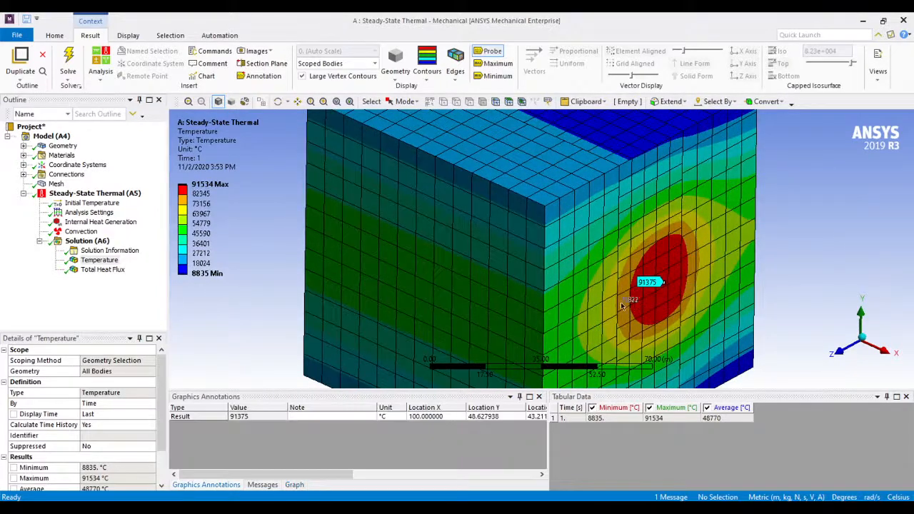
click(584, 274)
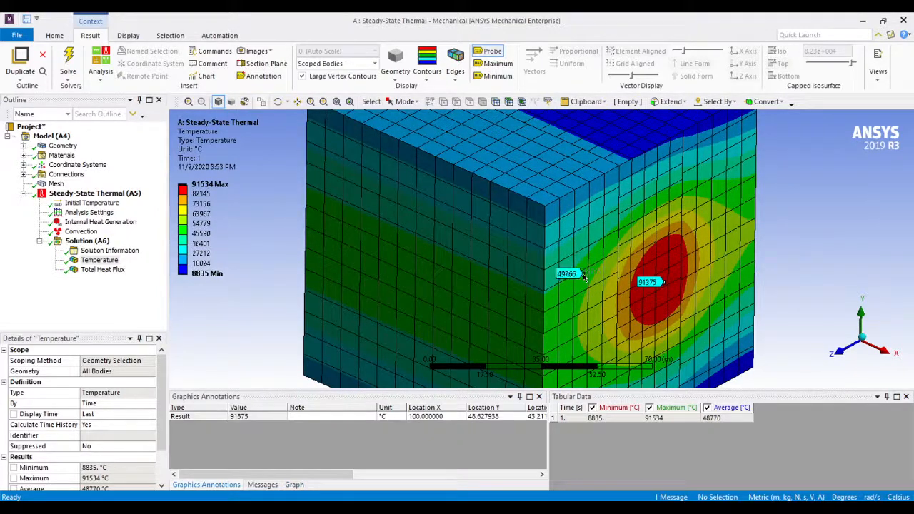
click(600, 218)
click(623, 175)
scroll(670, 238, down, 4)
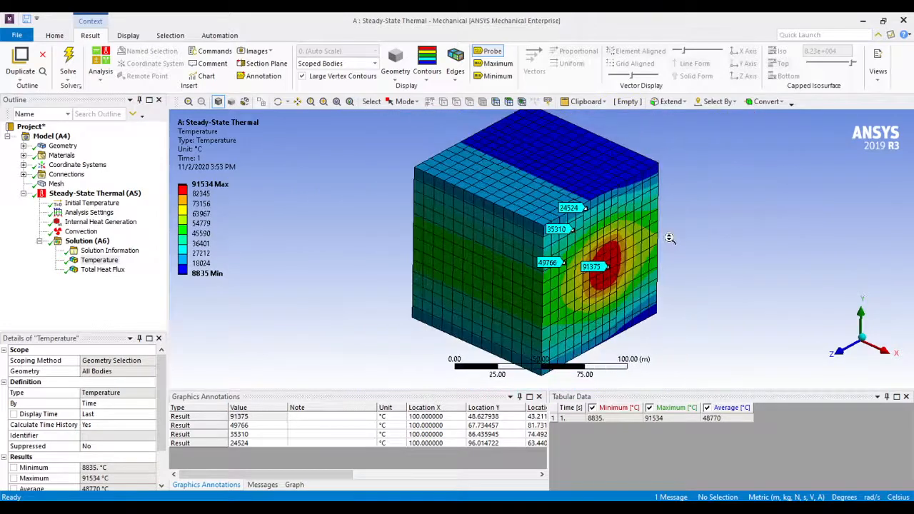
click(639, 303)
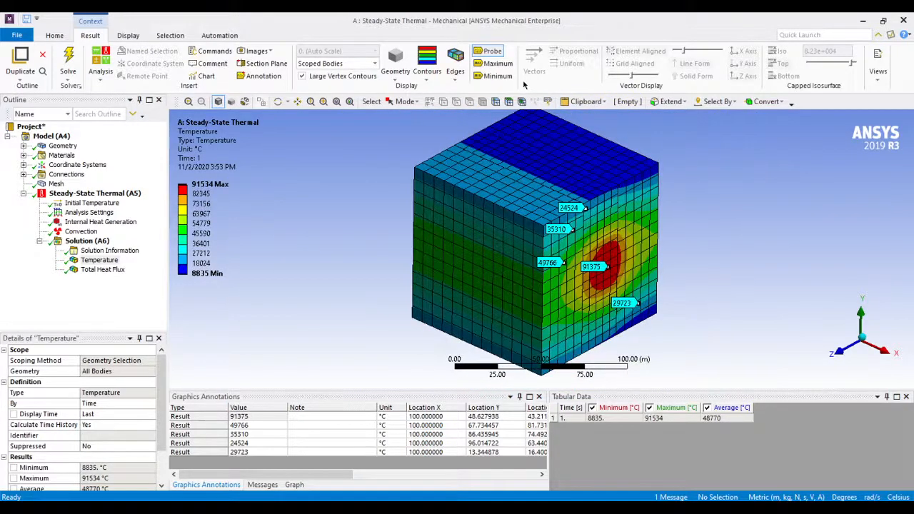
Show the maximum and minimum temperature annotations on the cube
click(498, 63)
click(498, 76)
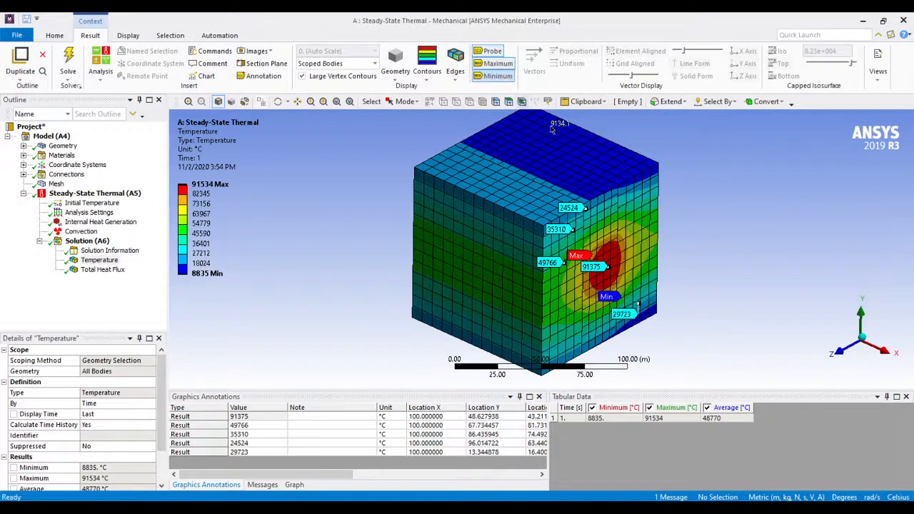
click(491, 77)
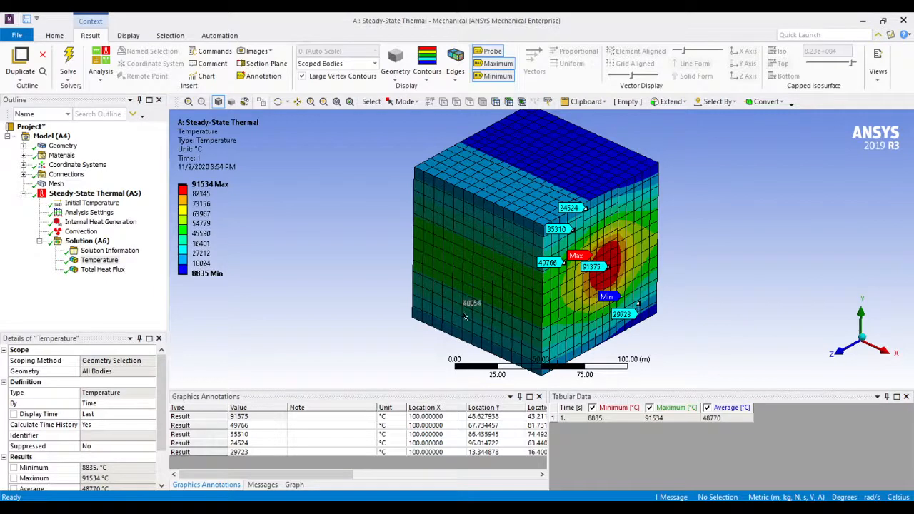
Review the probed temperatures and their location coordinates in the graphics annotations table
click(260, 442)
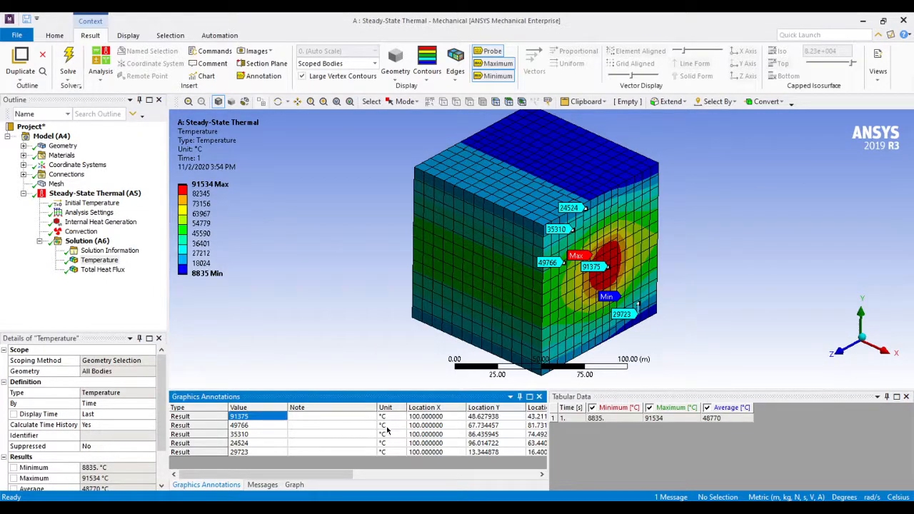
click(479, 419)
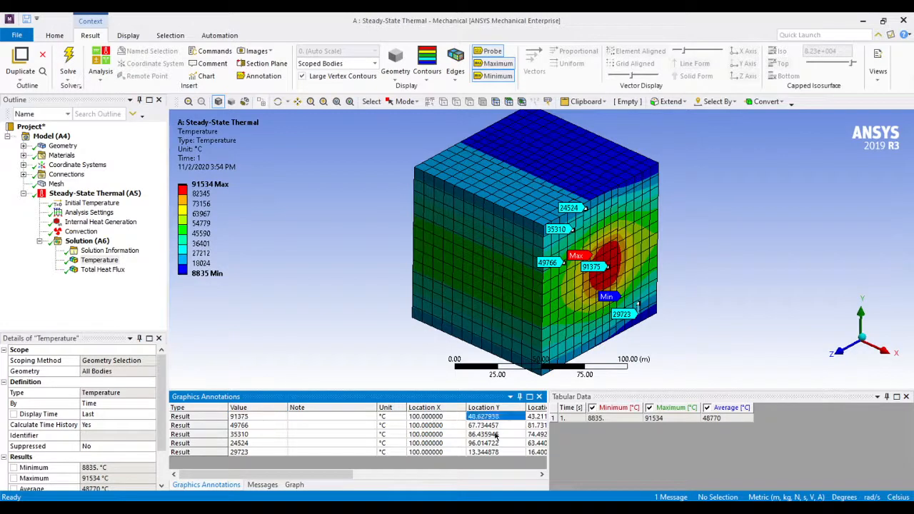
mouse_move(322, 477)
mouse_down()
mouse_move(498, 476)
mouse_move(283, 468)
mouse_up()
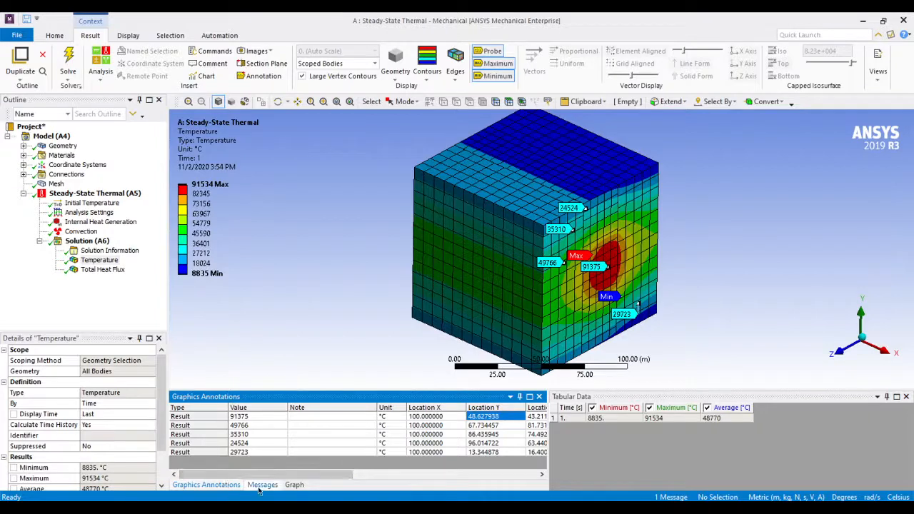
Play the temperature result animation and set its duration to 10 seconds
click(293, 486)
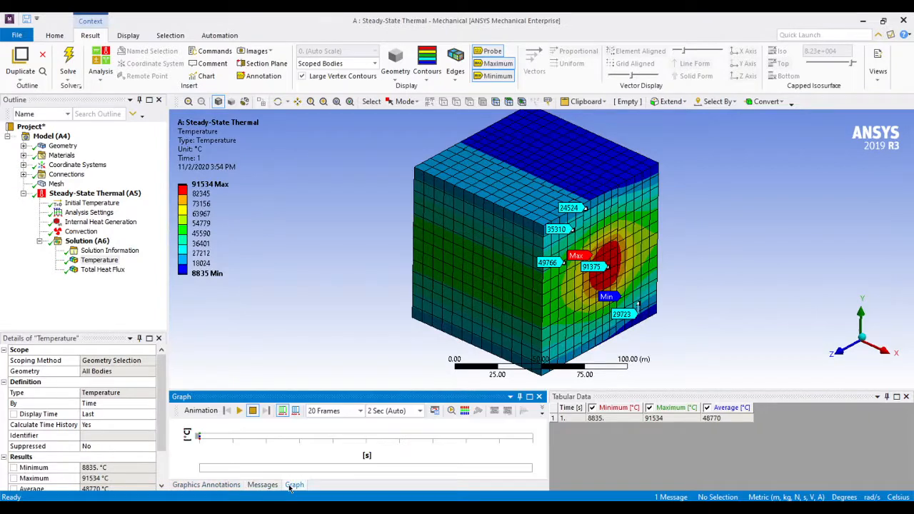
click(241, 412)
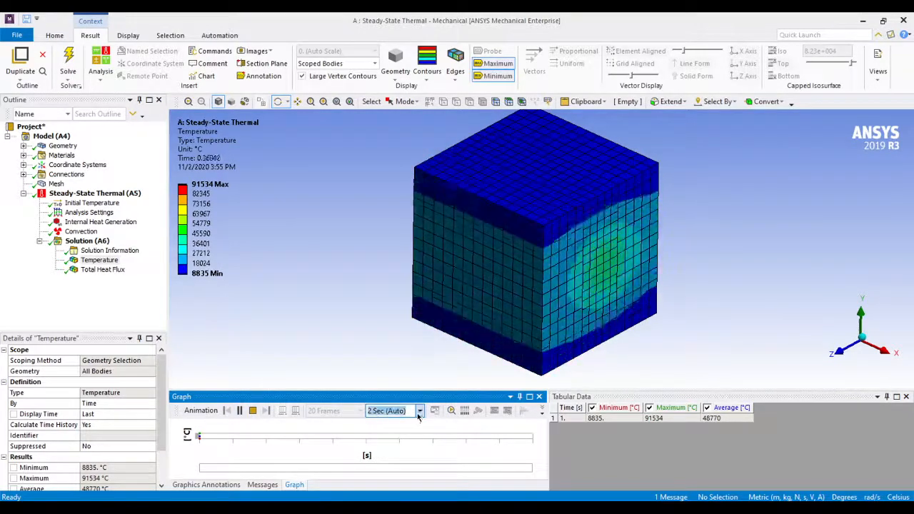
click(378, 411)
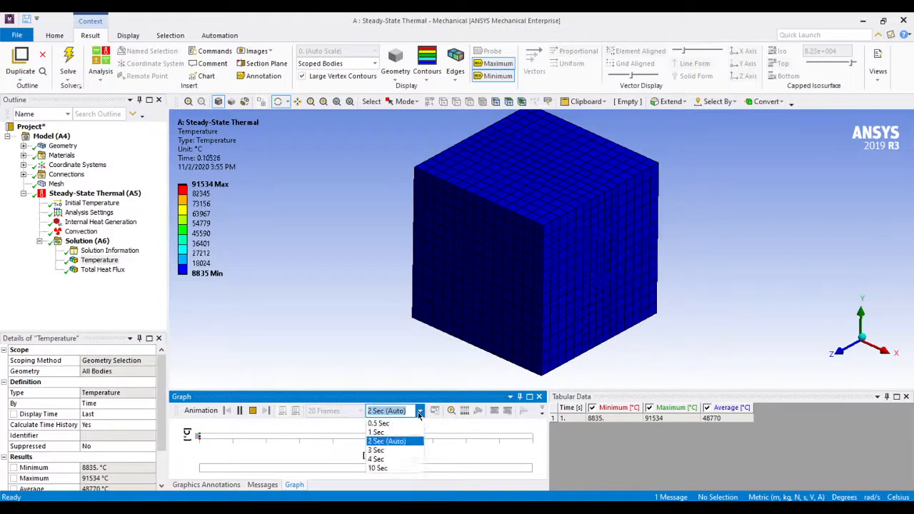
click(394, 468)
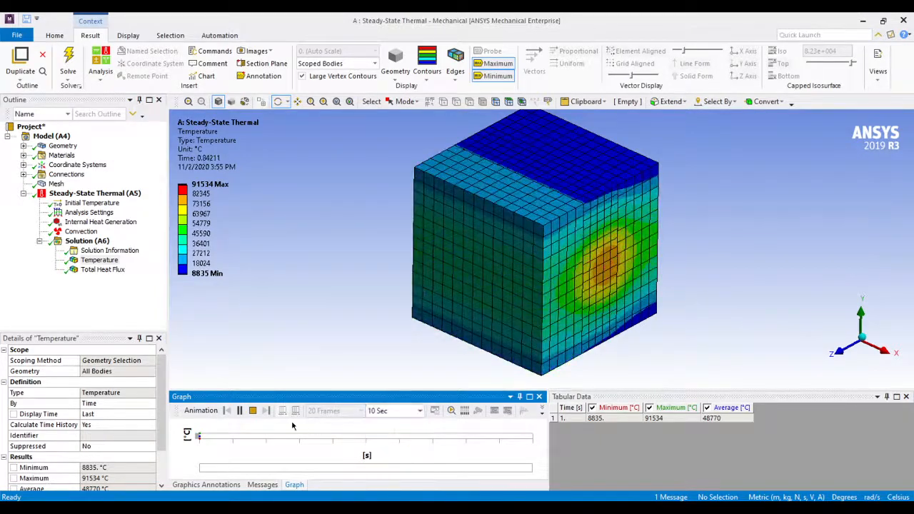
Pause and resume the temperature animation, then advance it by one frame to follow how the heat spreads
click(241, 411)
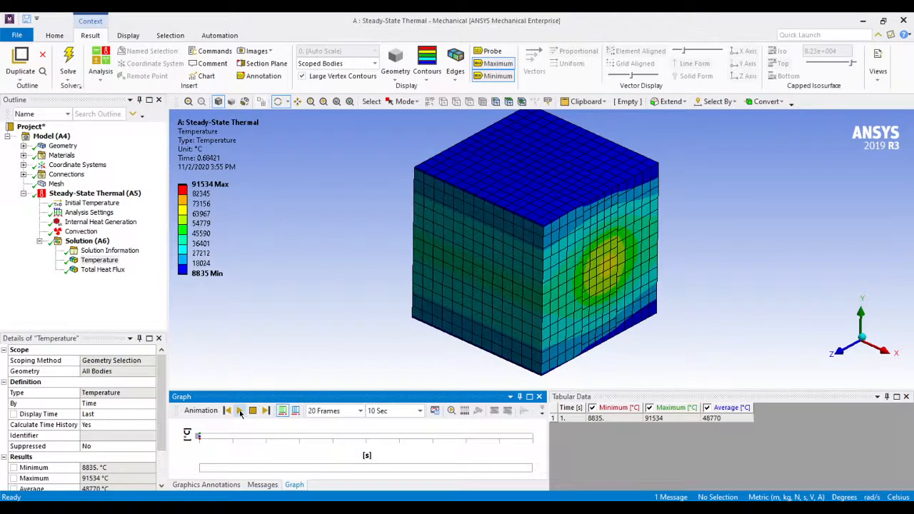
click(240, 412)
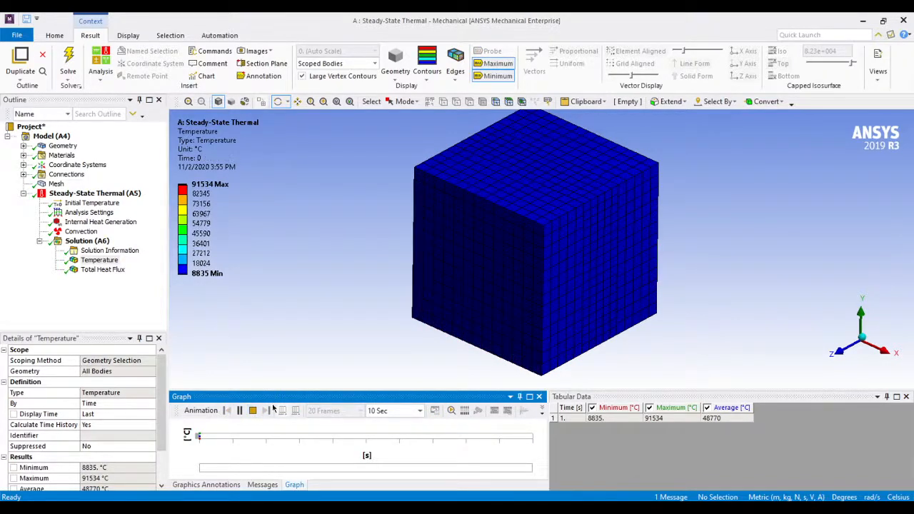
click(240, 411)
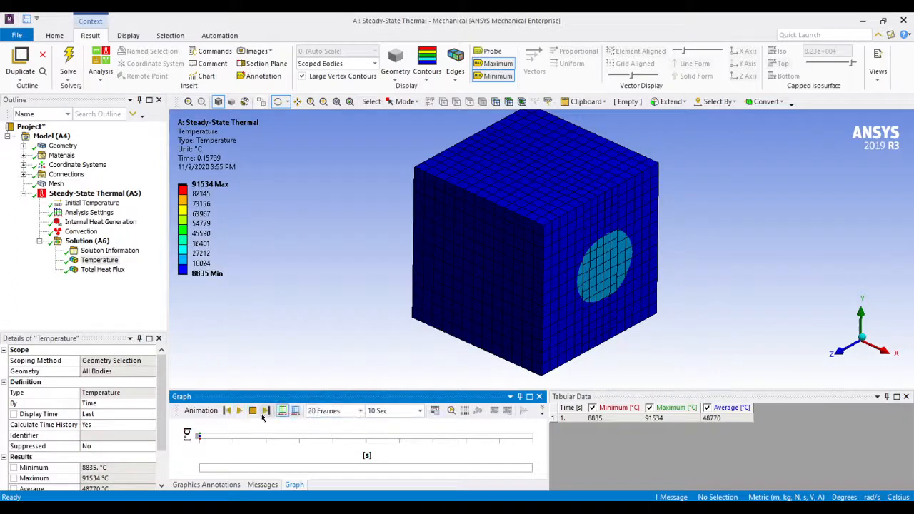
click(266, 411)
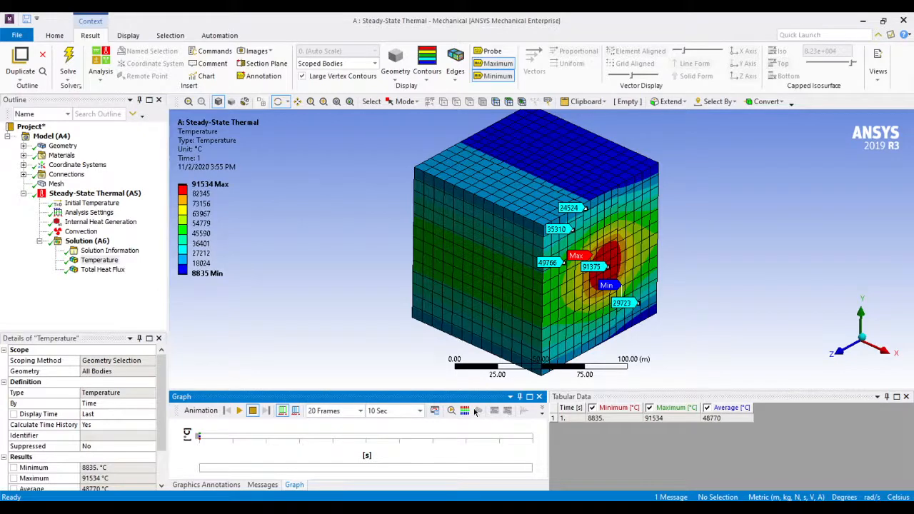
Display the Total Heat Flux contours and examine their distribution on the cube's layered side face
click(107, 272)
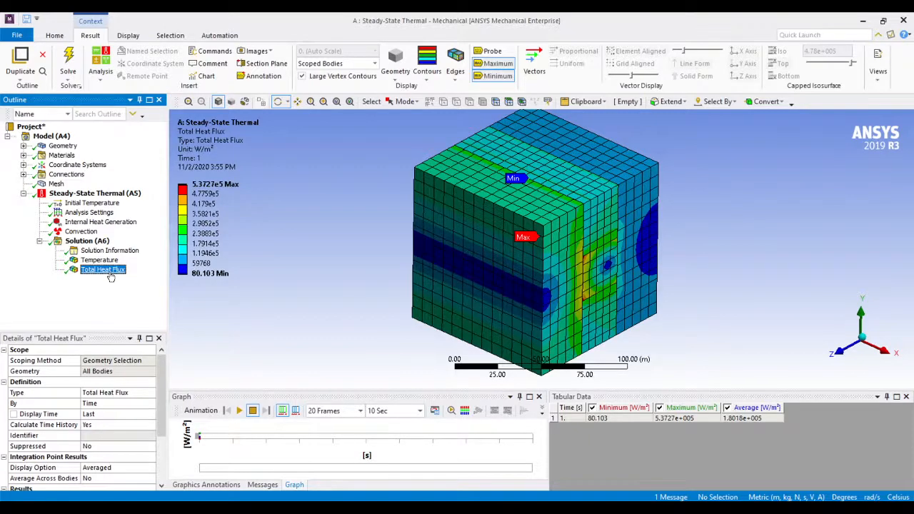
click(499, 286)
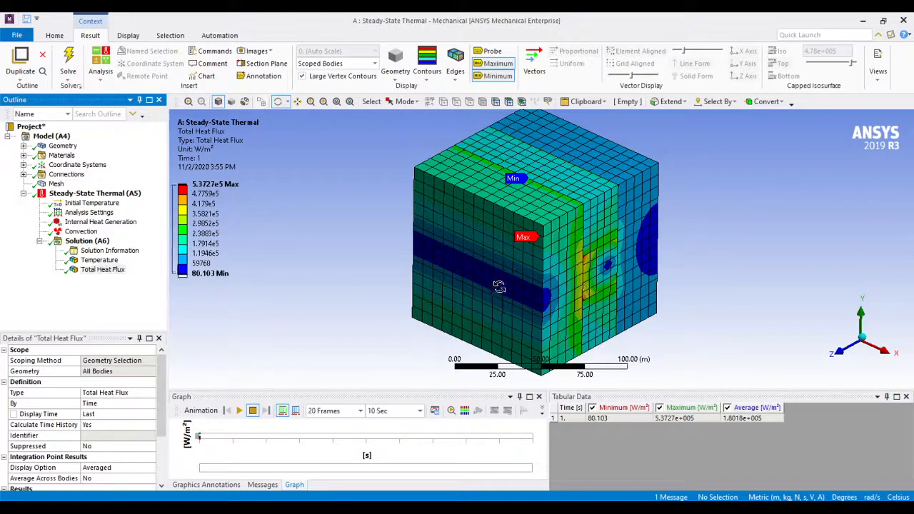
drag(499, 287, 443, 295)
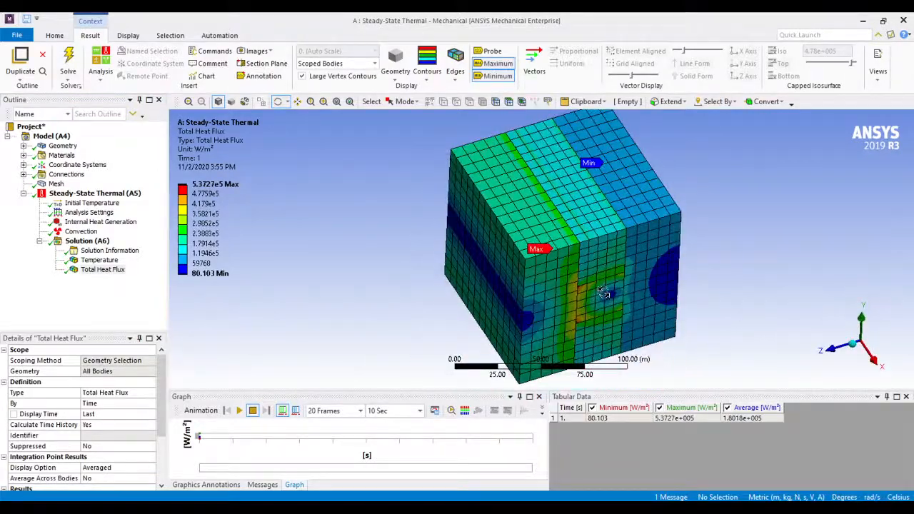
drag(603, 293, 645, 303)
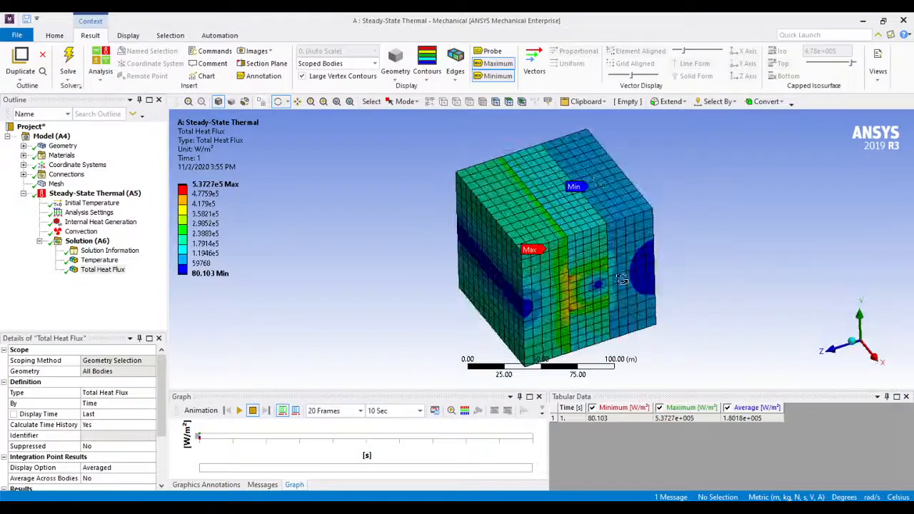
Show the total heat flux as uniform, grid-aligned vectors in solid form, with increased arrow length and density
click(536, 64)
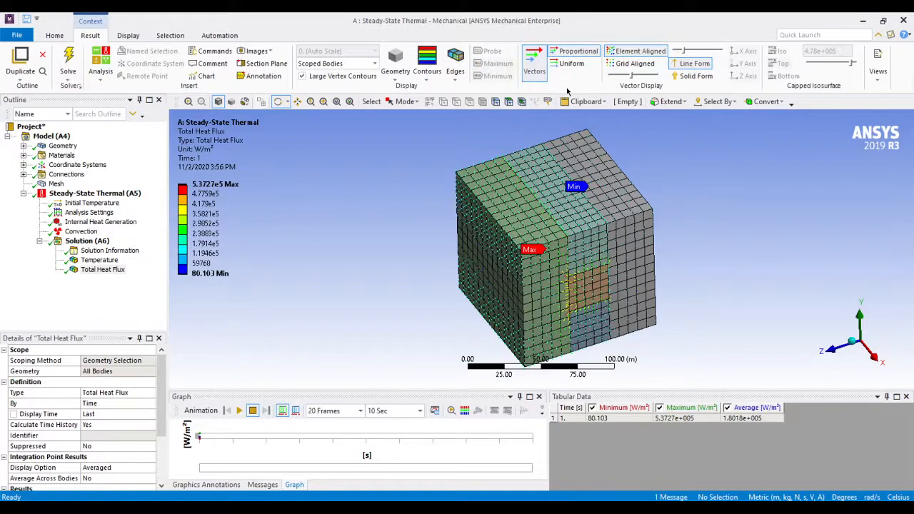
click(571, 63)
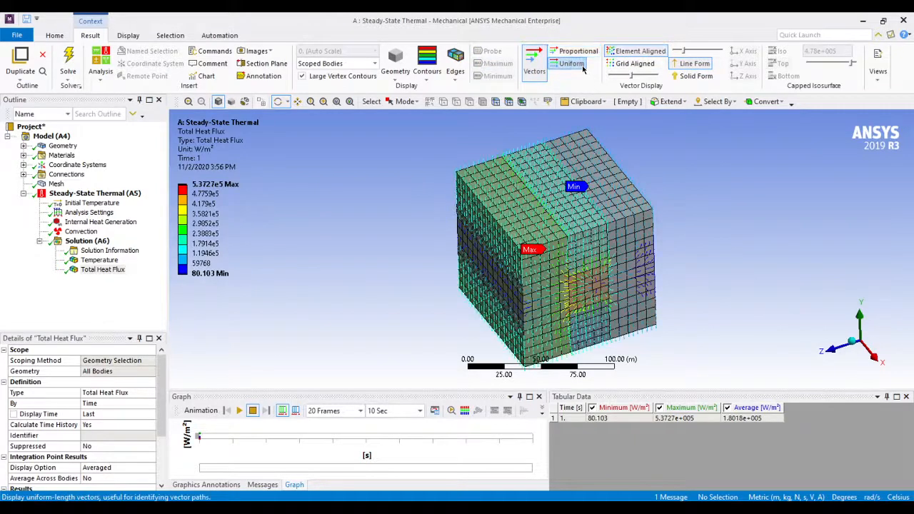
click(623, 66)
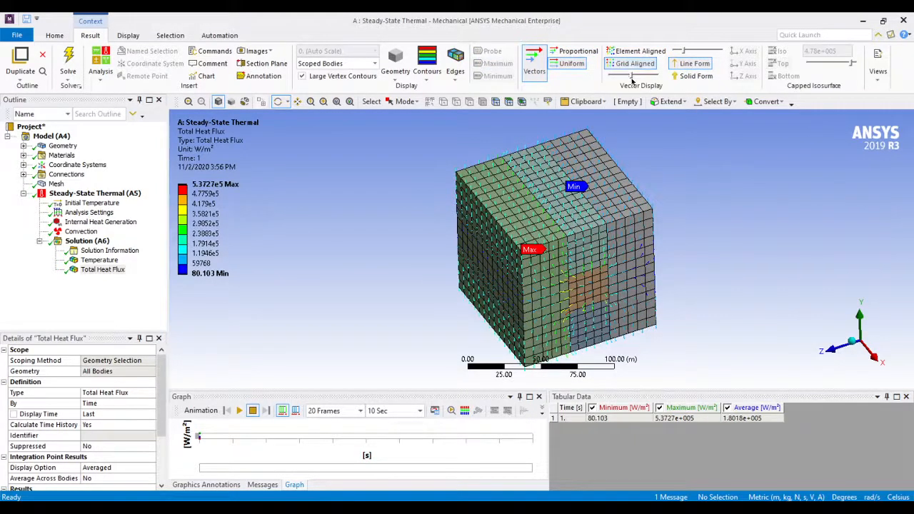
drag(642, 82, 653, 81)
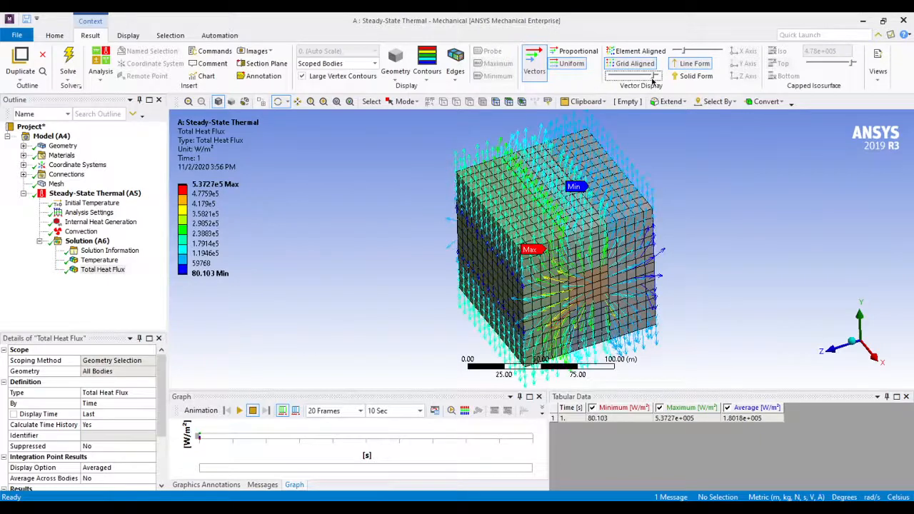
click(690, 52)
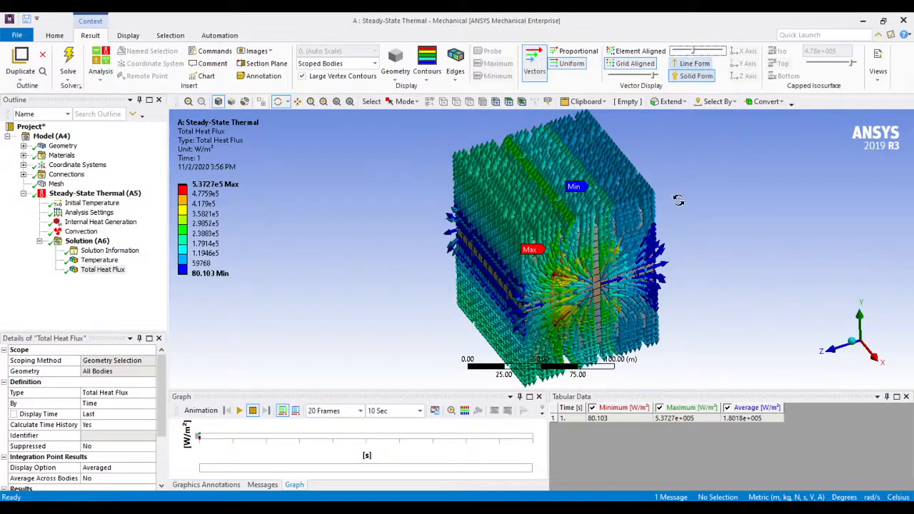
Examine the heat flux vectors around the central heat source and on the cube's outer faces from several angles
drag(679, 234, 669, 278)
scroll(602, 300, up, 5)
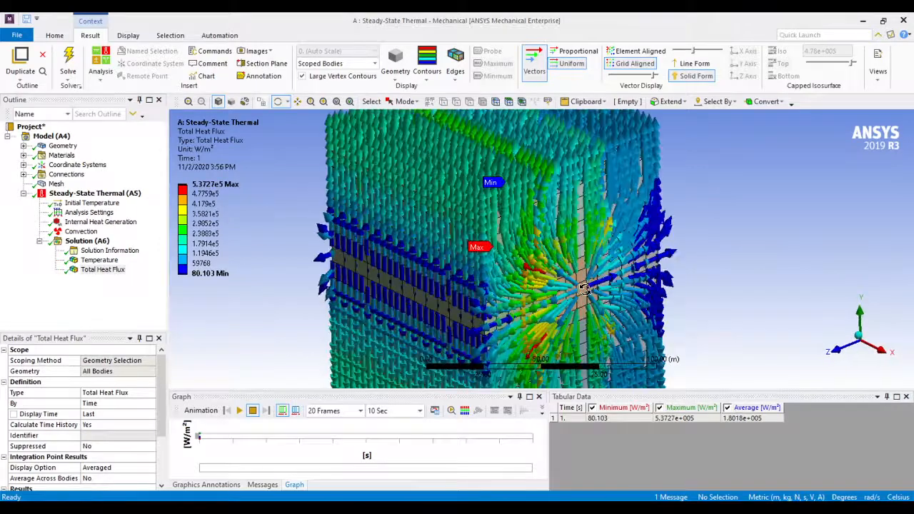
scroll(602, 300, down, 3)
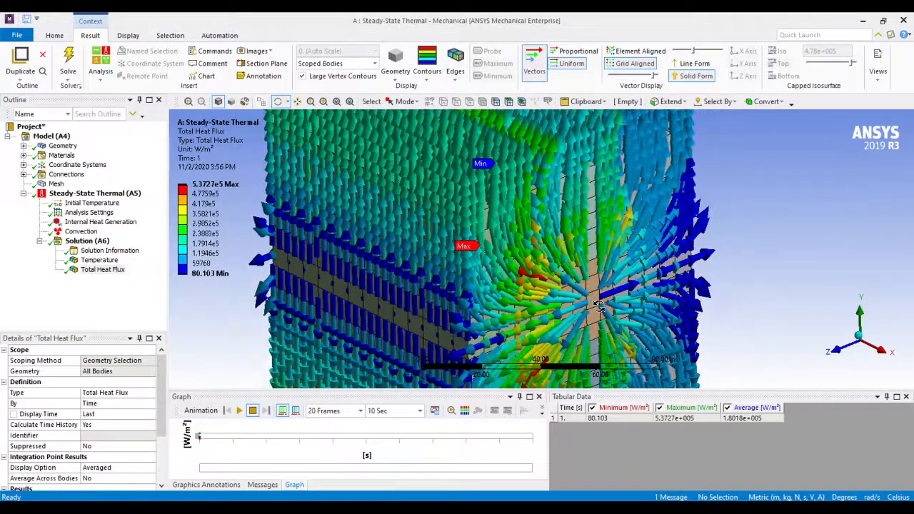
scroll(563, 270, down, 4)
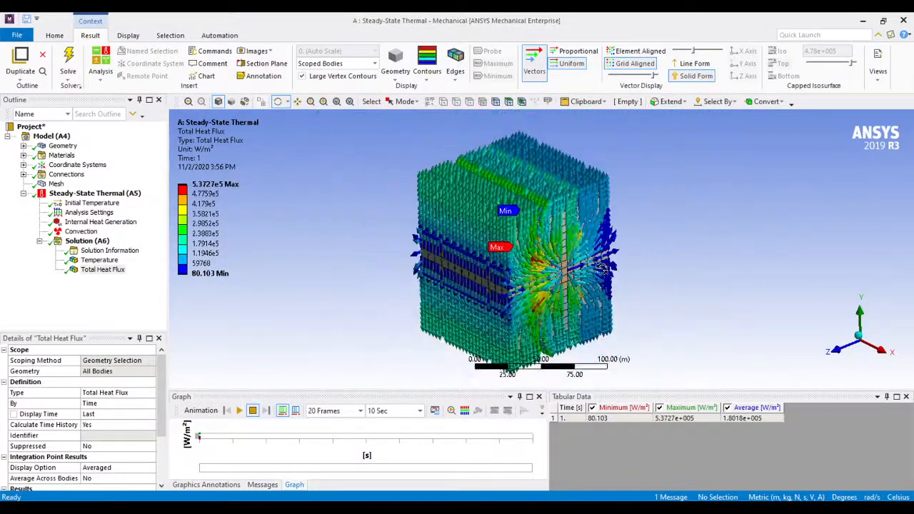
drag(599, 269, 435, 263)
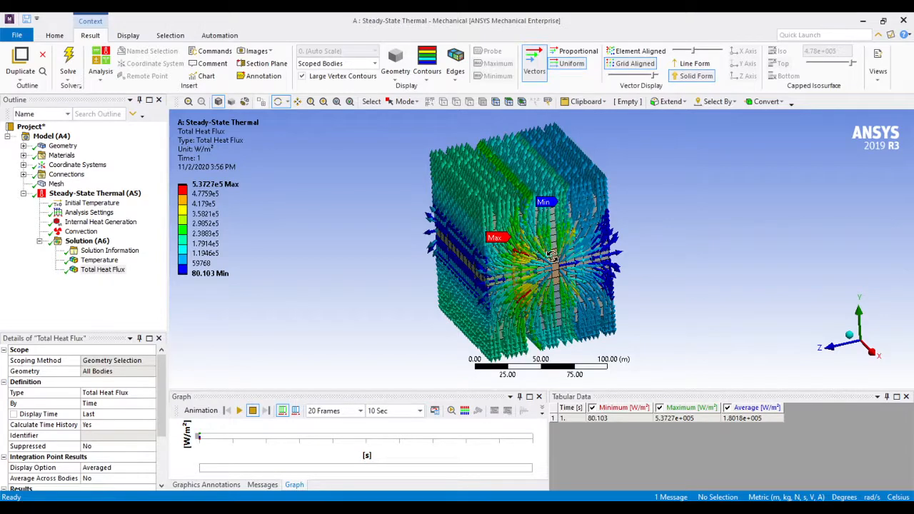
drag(552, 255, 519, 272)
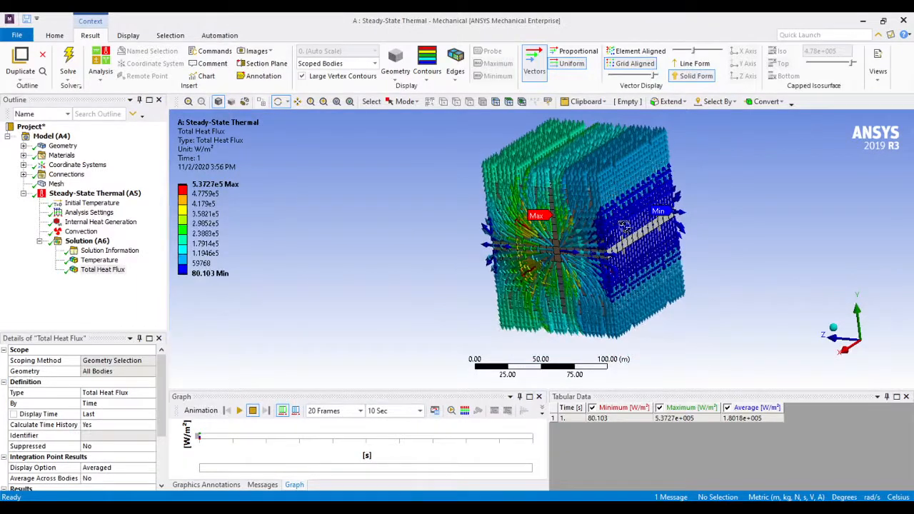
drag(583, 250, 546, 238)
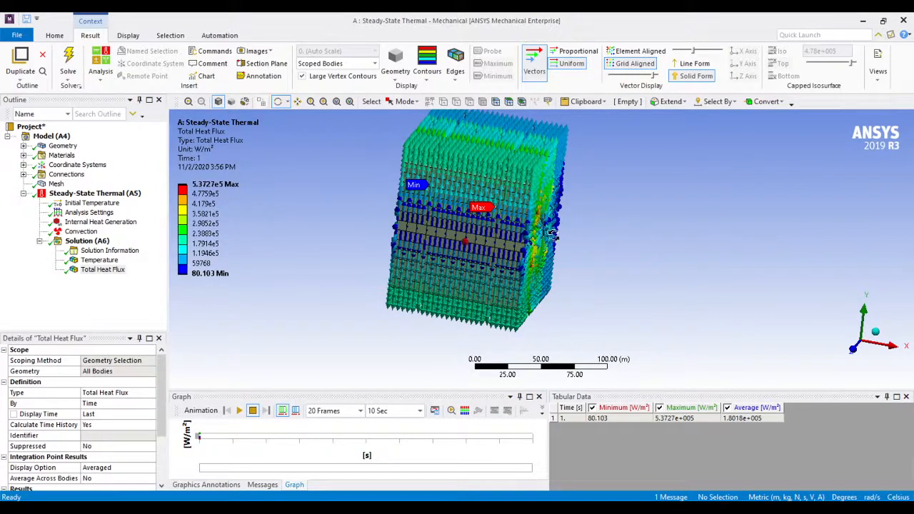
drag(554, 235, 580, 241)
click(682, 226)
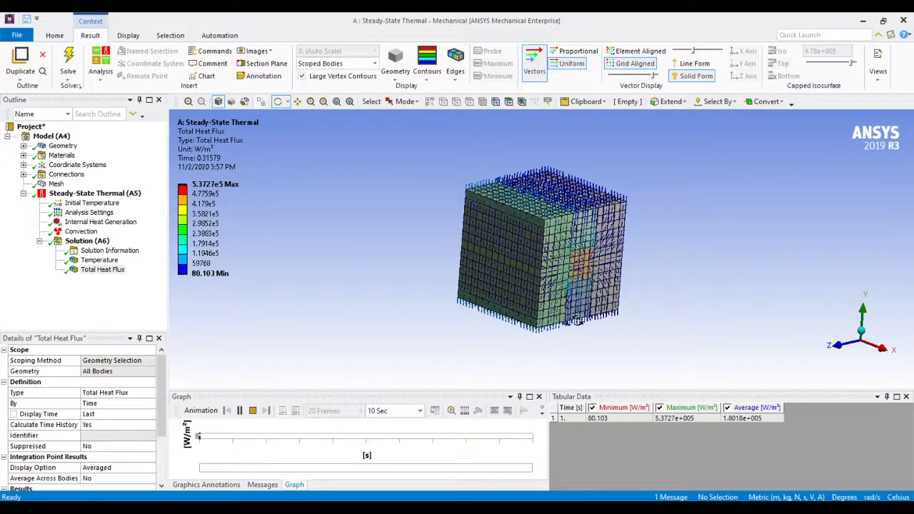
Set the heat flux vector animation's duration to 3 seconds and watch it facing the heat source side
click(420, 410)
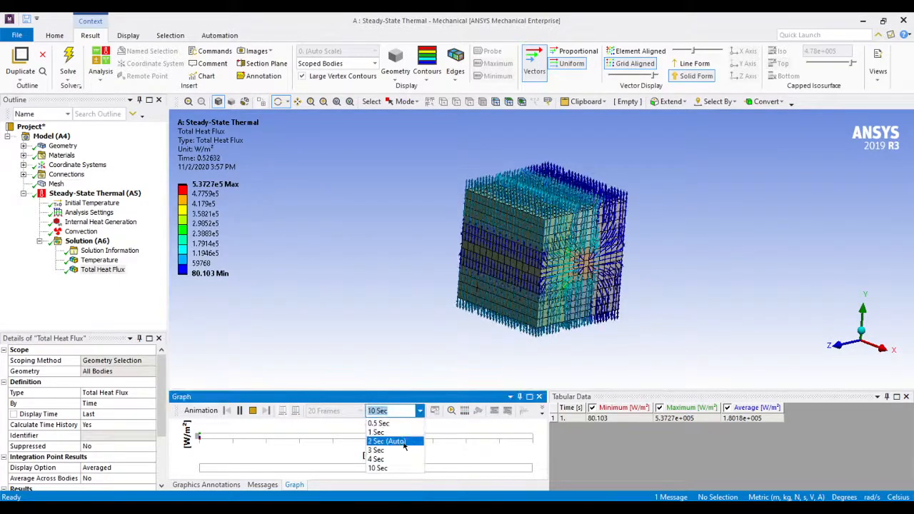
click(404, 451)
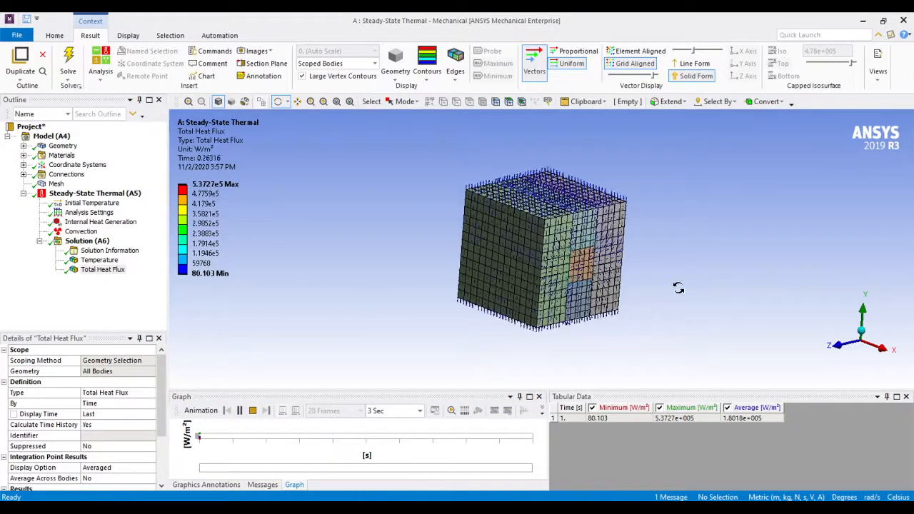
drag(663, 288, 603, 278)
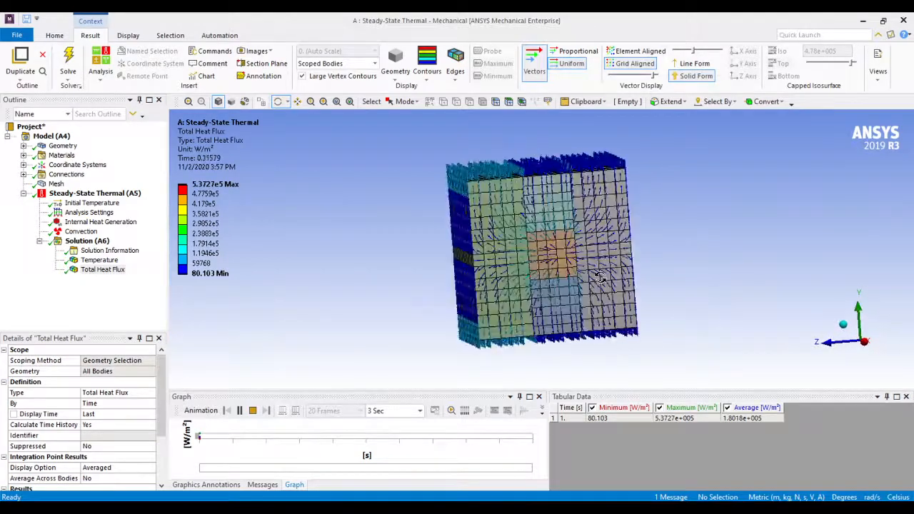
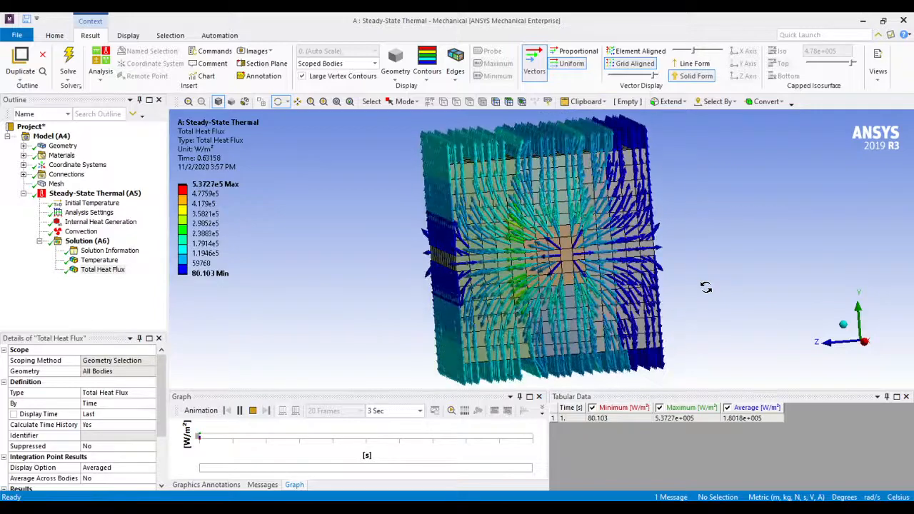
Display the total heat flux vectors in line form for comparison, and return them to solid form
click(693, 63)
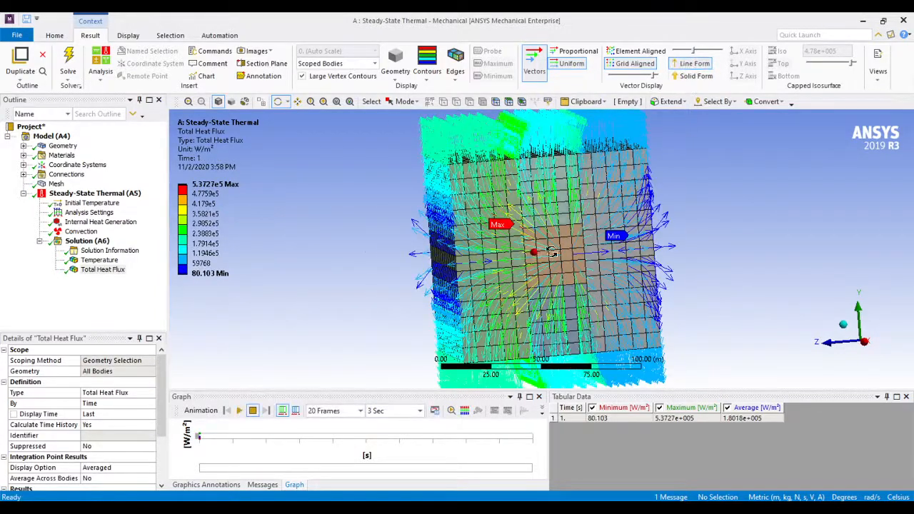
drag(551, 252, 612, 205)
click(695, 76)
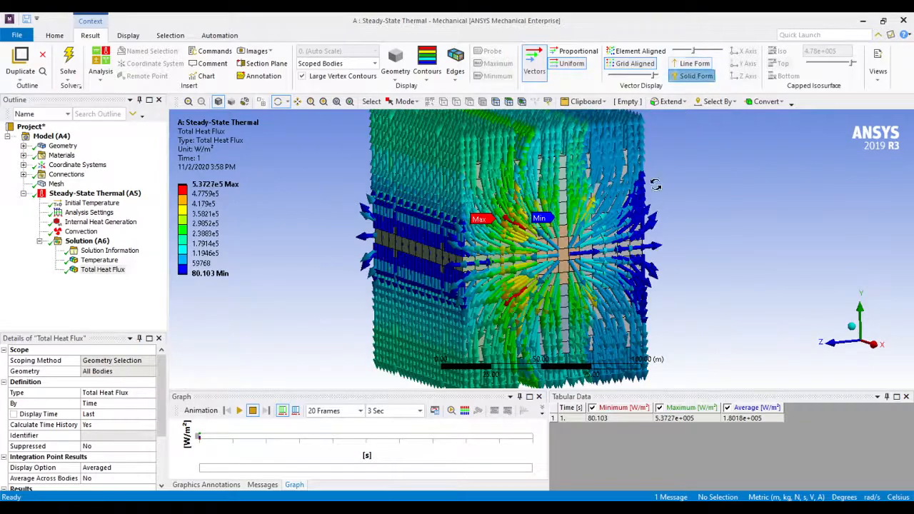
drag(647, 196, 639, 227)
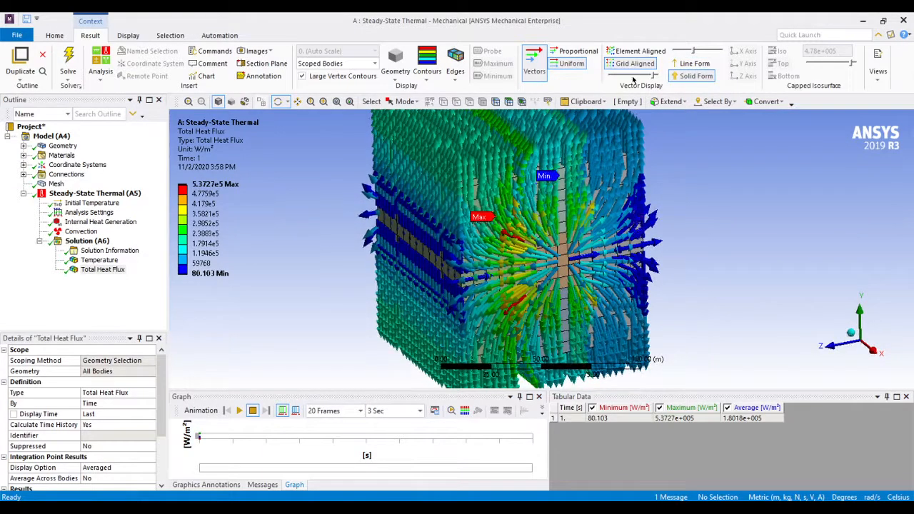
Compare the heat flux vectors in element-aligned placement around the heat source, and restore the grid-aligned placement
click(636, 50)
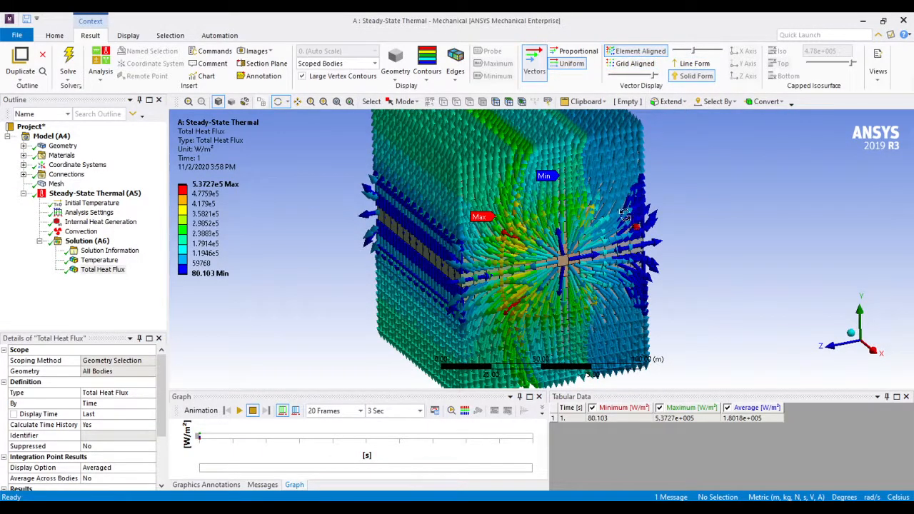
drag(624, 215, 579, 208)
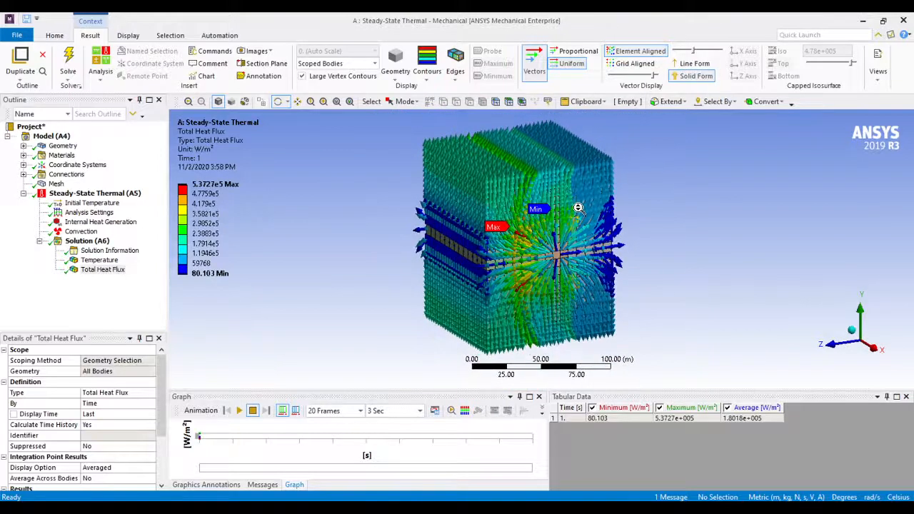
scroll(579, 208, up, 2)
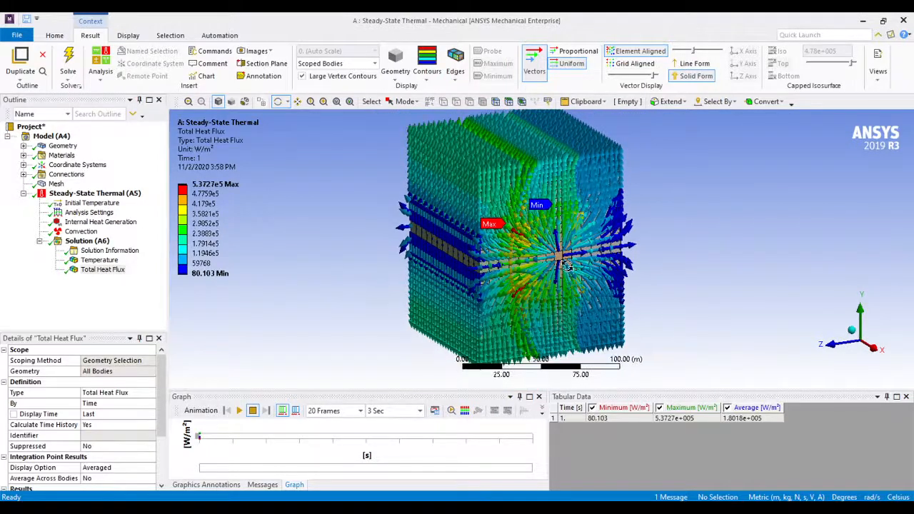
ctrl+middle_drag(565, 256, 587, 276)
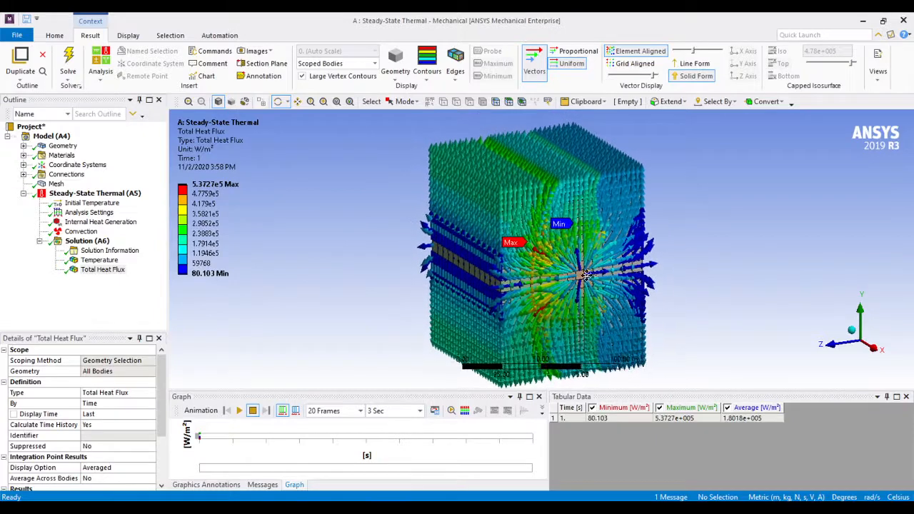
click(633, 64)
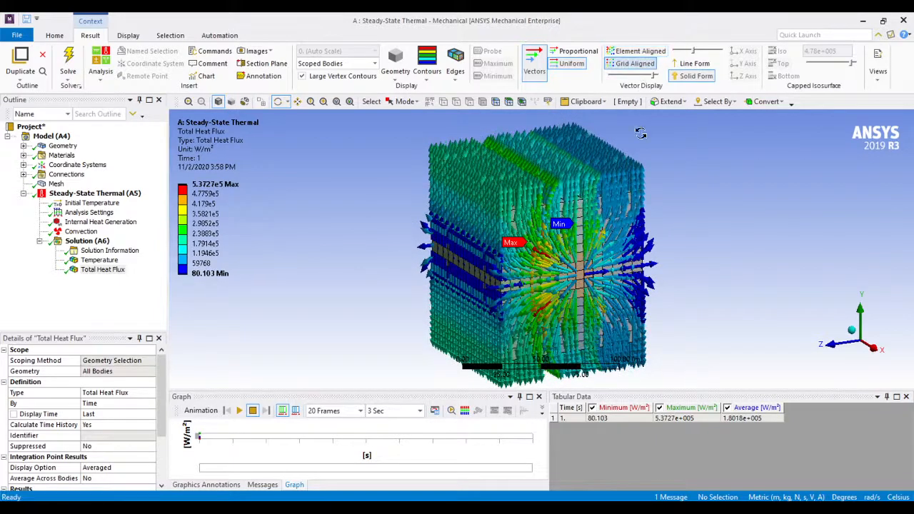
Make the heat flux vectors proportional to magnitude and examine them around the central heat source and on the outer faces
click(575, 51)
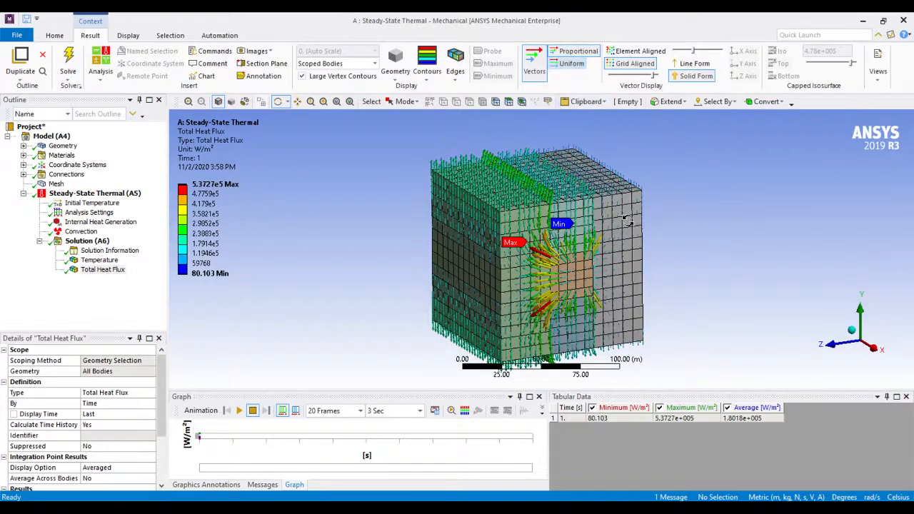
scroll(600, 271, up, 2)
scroll(600, 271, up, 1)
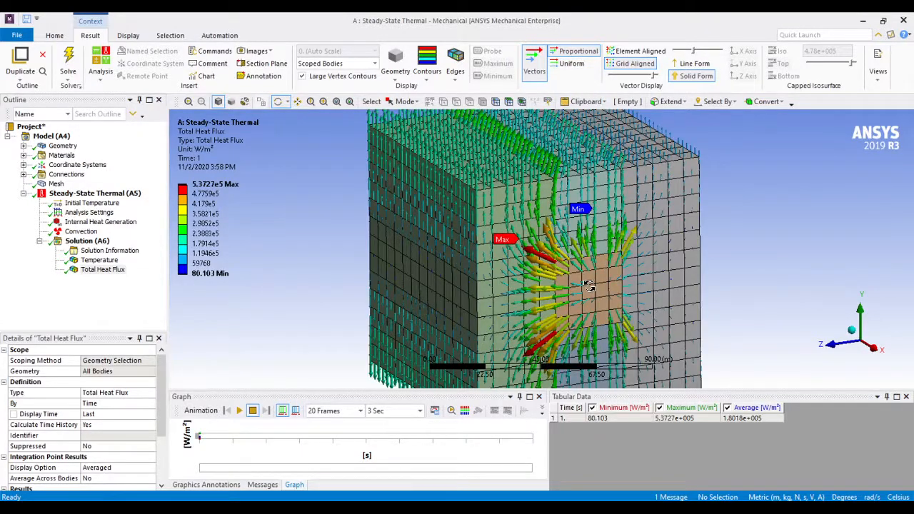
drag(590, 285, 535, 246)
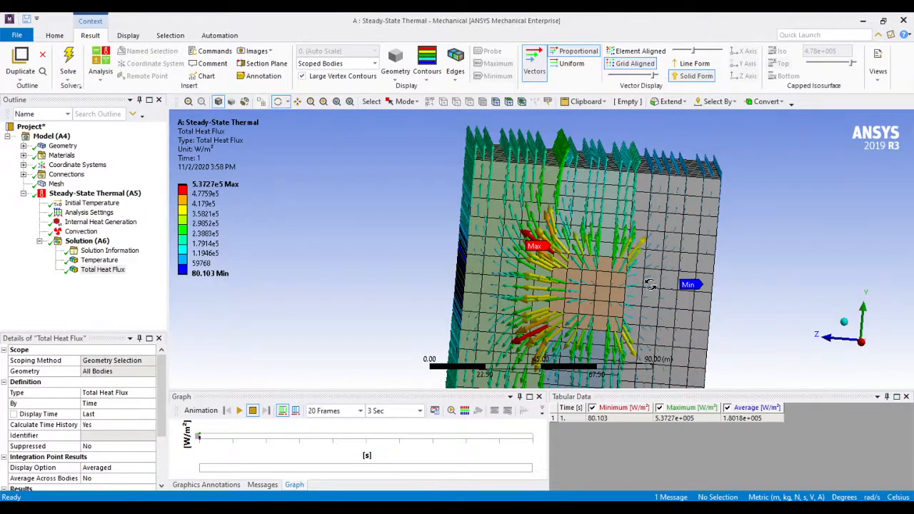
scroll(582, 285, down, 2)
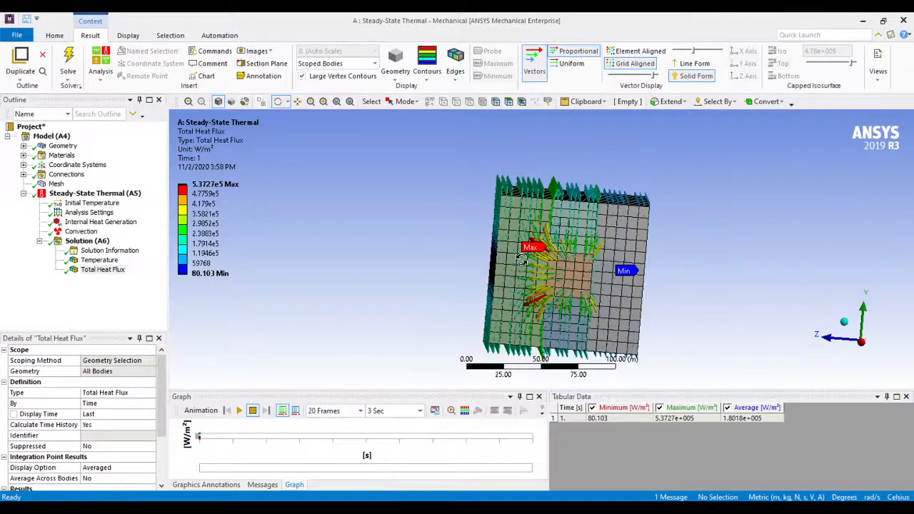
drag(523, 259, 598, 278)
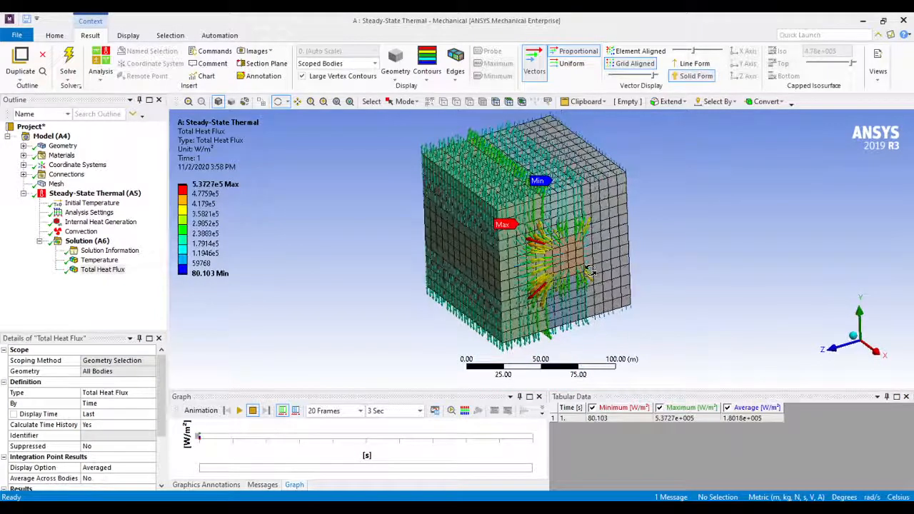
ctrl+middle_drag(580, 255, 586, 269)
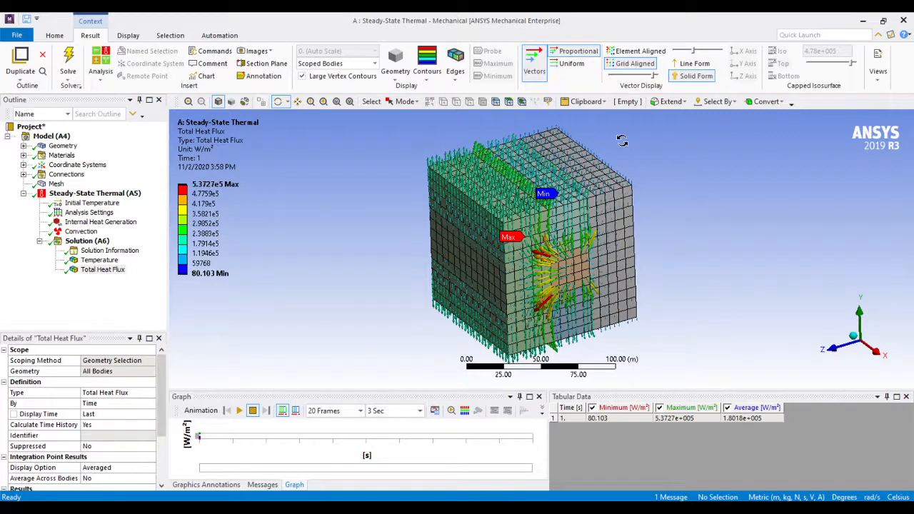
Try smooth contours, contour bands and isolines on the Total Heat Flux vector display
click(431, 78)
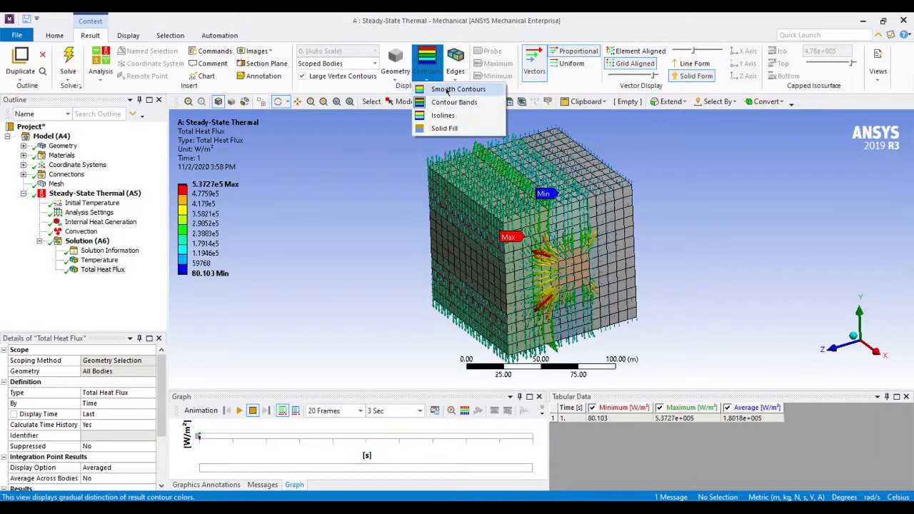
click(447, 90)
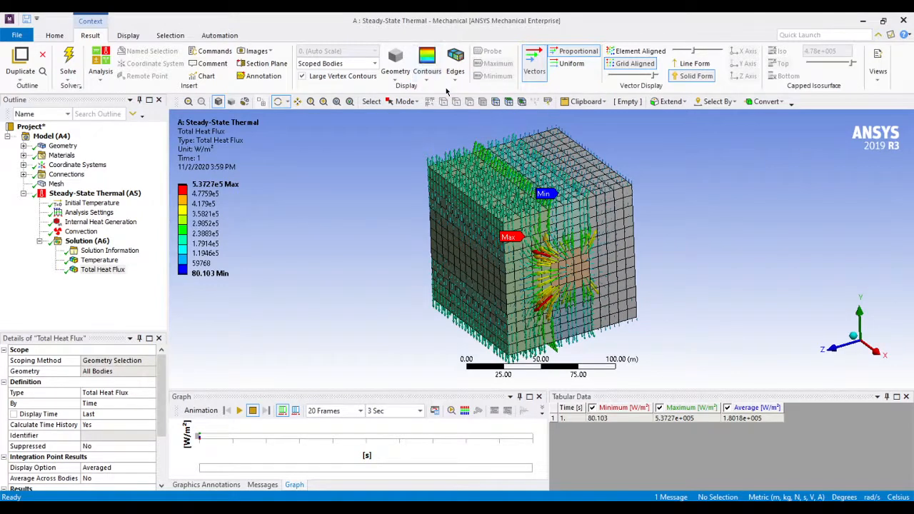
click(427, 71)
click(452, 102)
click(427, 70)
click(446, 116)
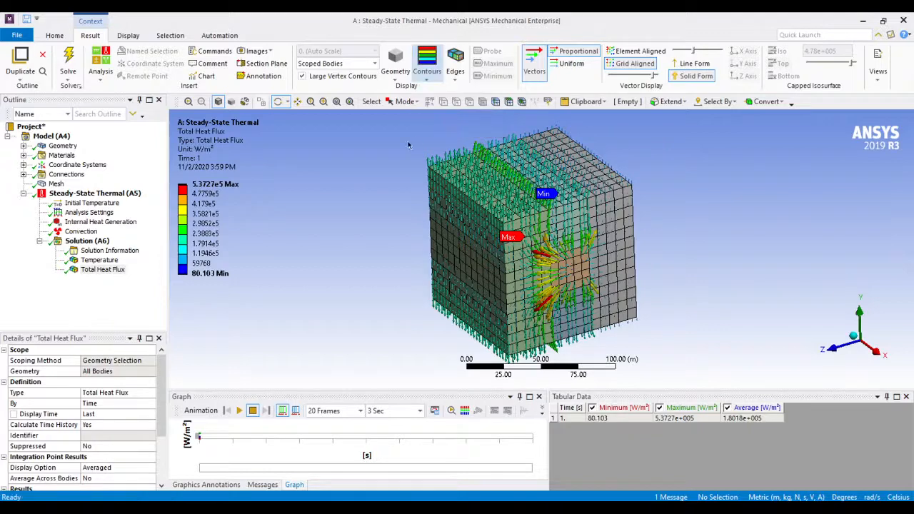
Display the Temperature result with smooth contours and examine the area around the heat source
click(100, 260)
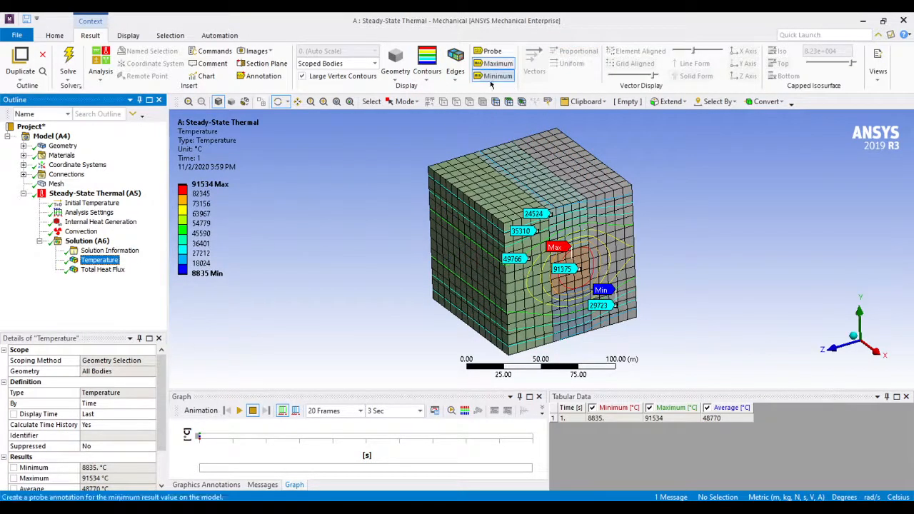
click(427, 71)
click(432, 91)
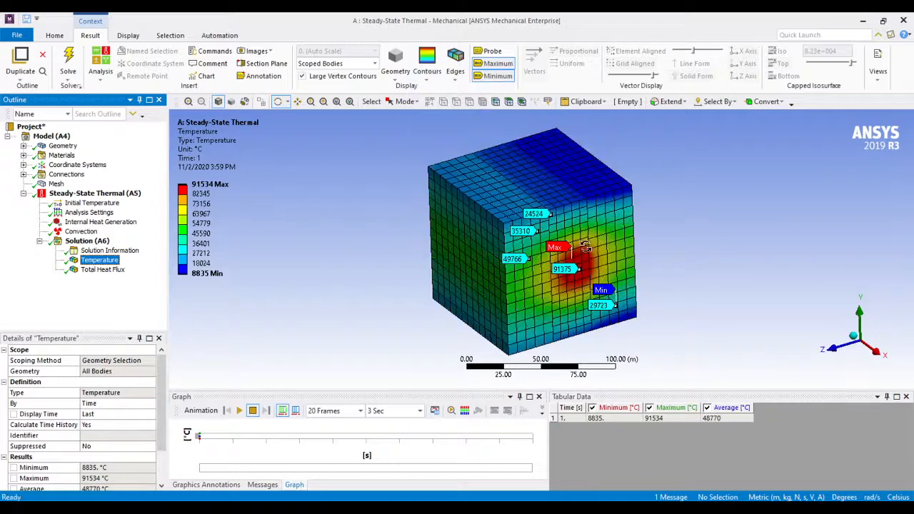
scroll(595, 262, down, 2)
scroll(595, 262, up, 5)
scroll(595, 263, down, 2)
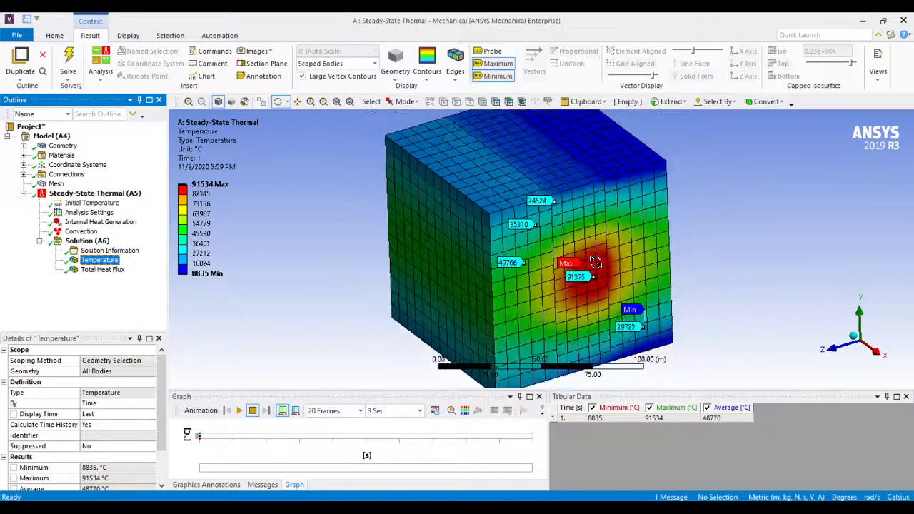
Show the temperature distribution as contour bands and as isolines for comparison
click(427, 72)
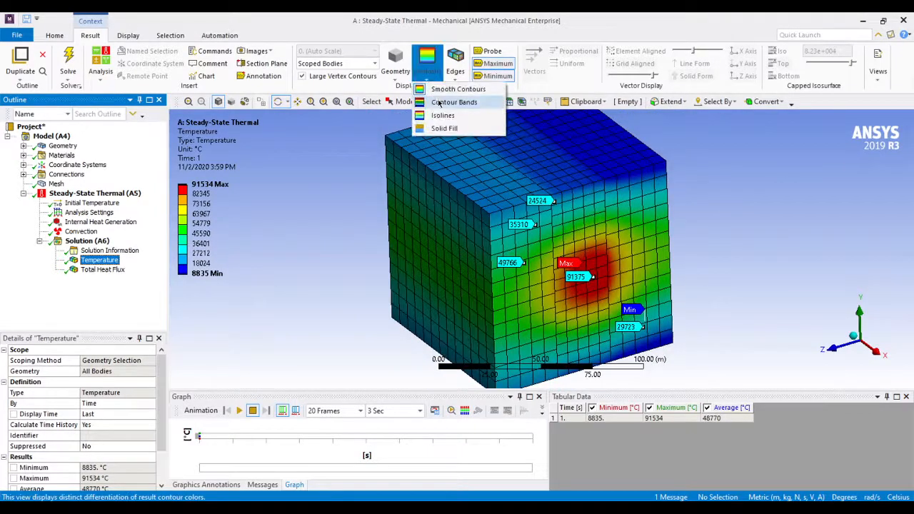
click(439, 104)
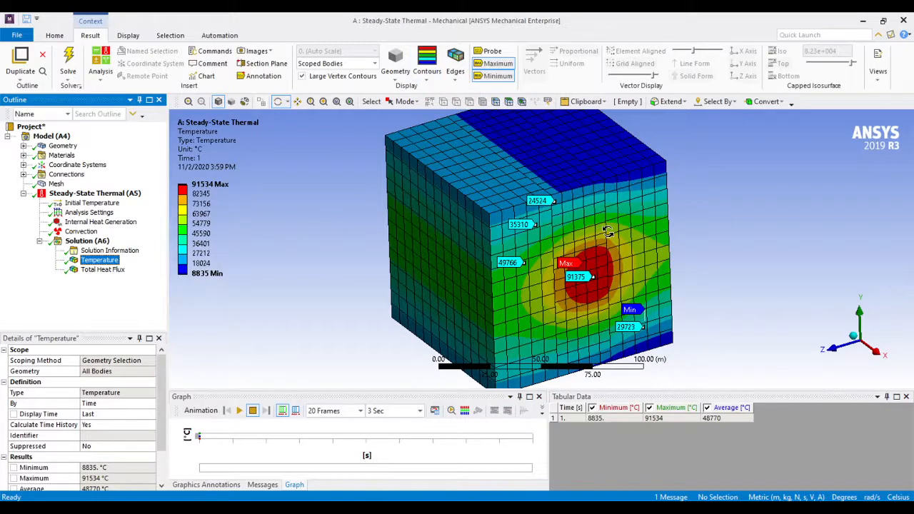
click(426, 82)
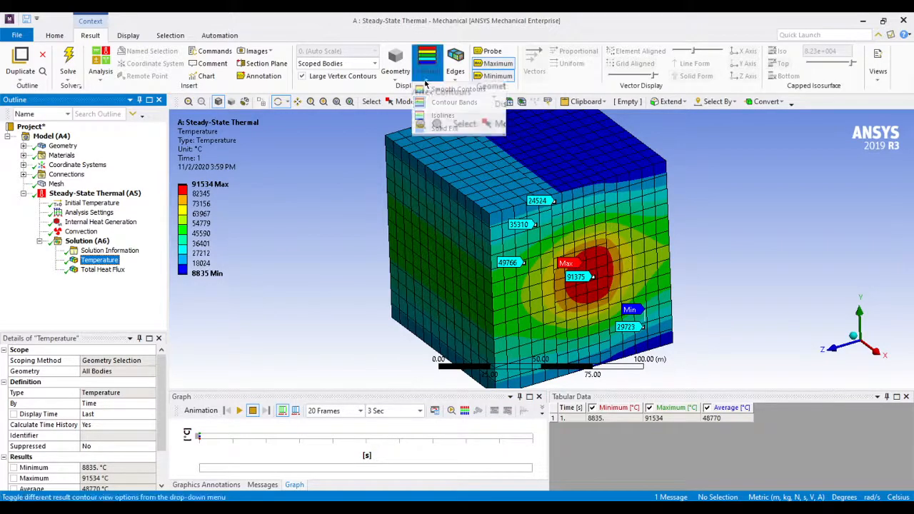
click(443, 115)
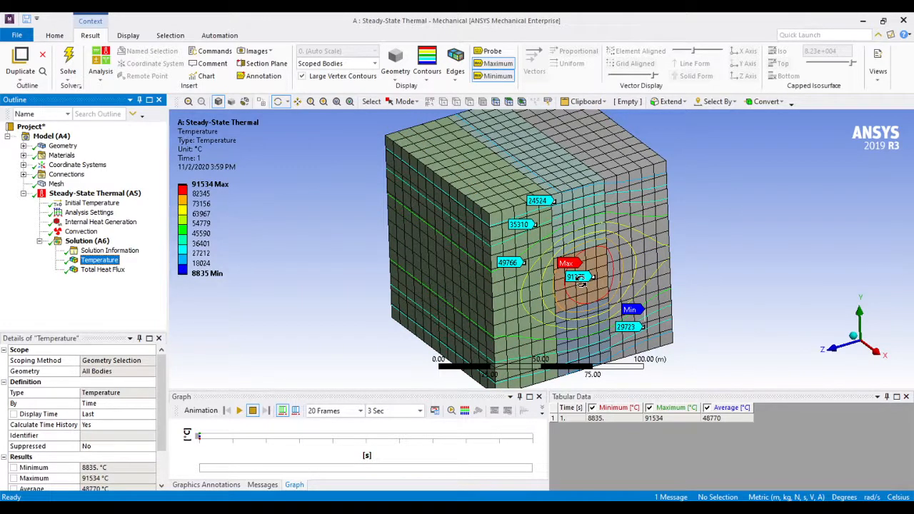
Hide the maximum and minimum labels on the temperature plot, keeping the placed probe labels
click(491, 52)
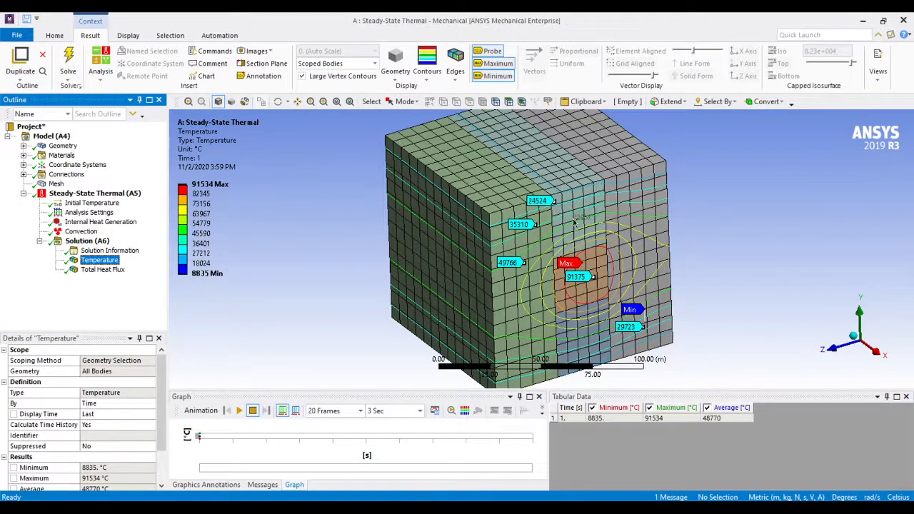
click(498, 64)
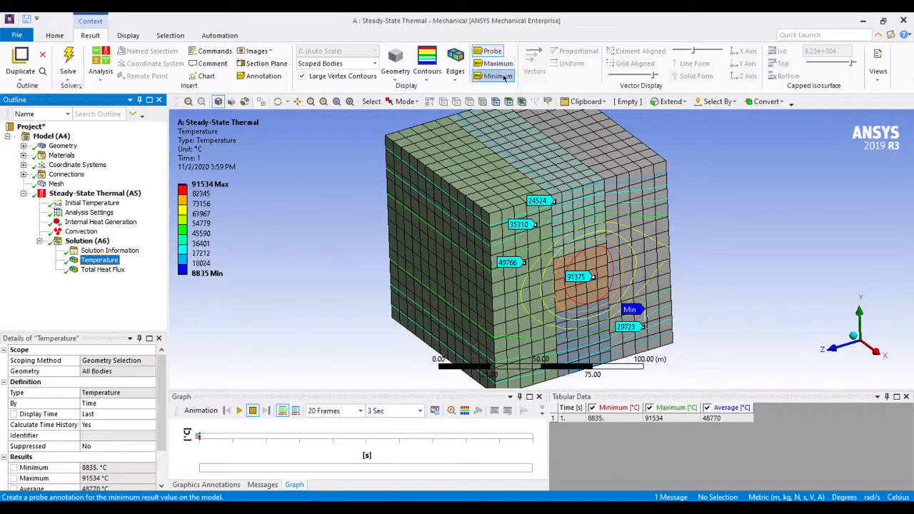
click(496, 75)
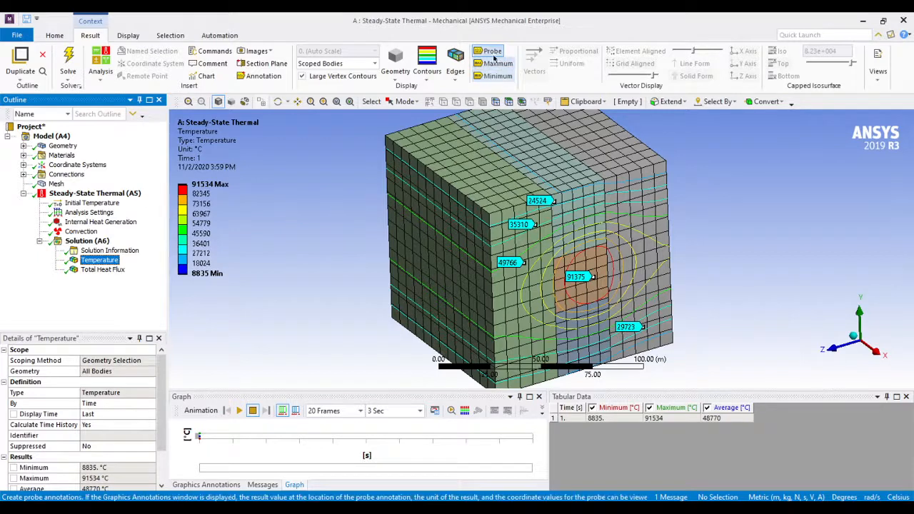
Remove the element wireframe from the temperature plot and display it with smooth contours
click(455, 76)
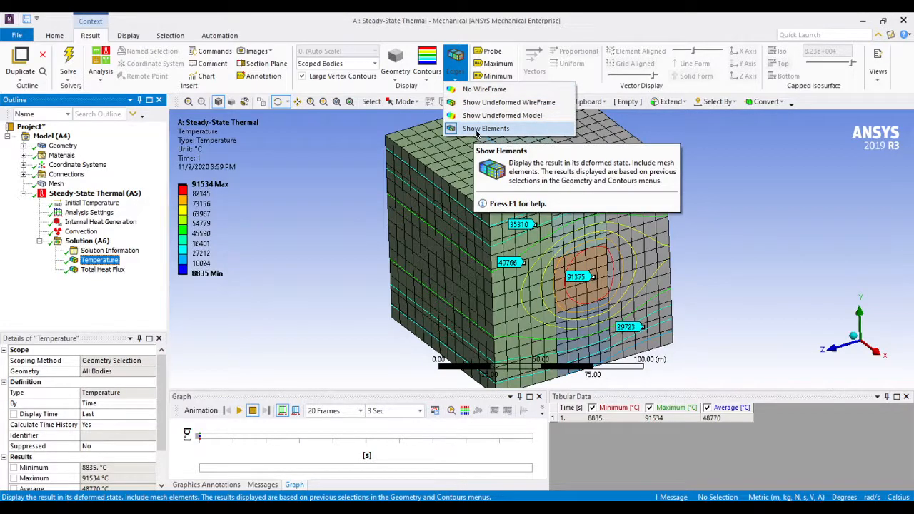
click(490, 90)
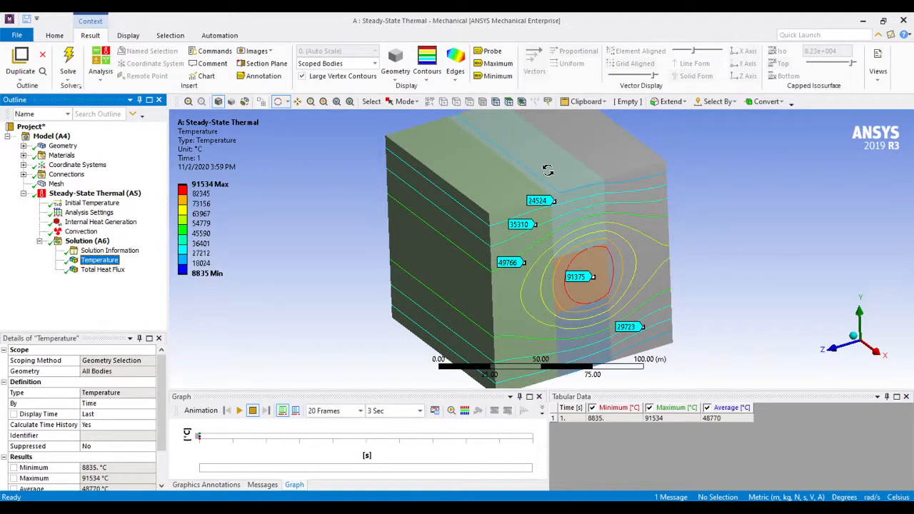
click(426, 71)
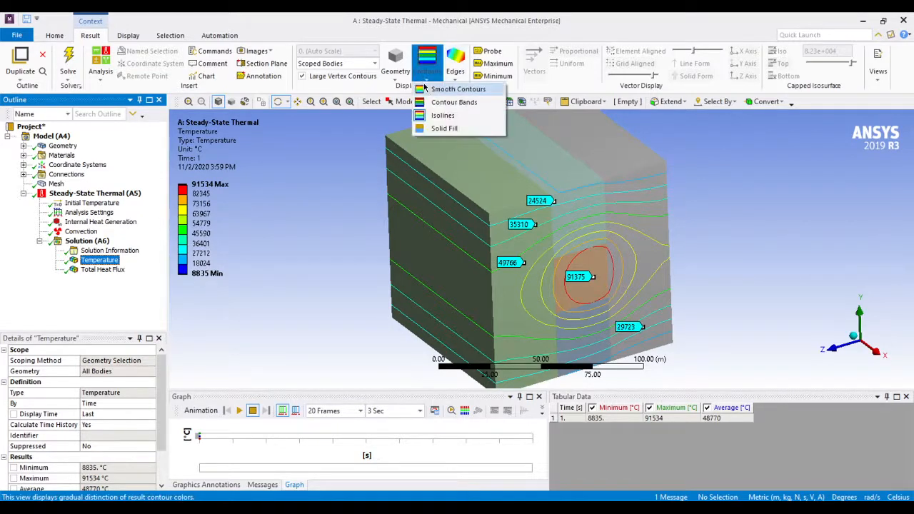
click(434, 89)
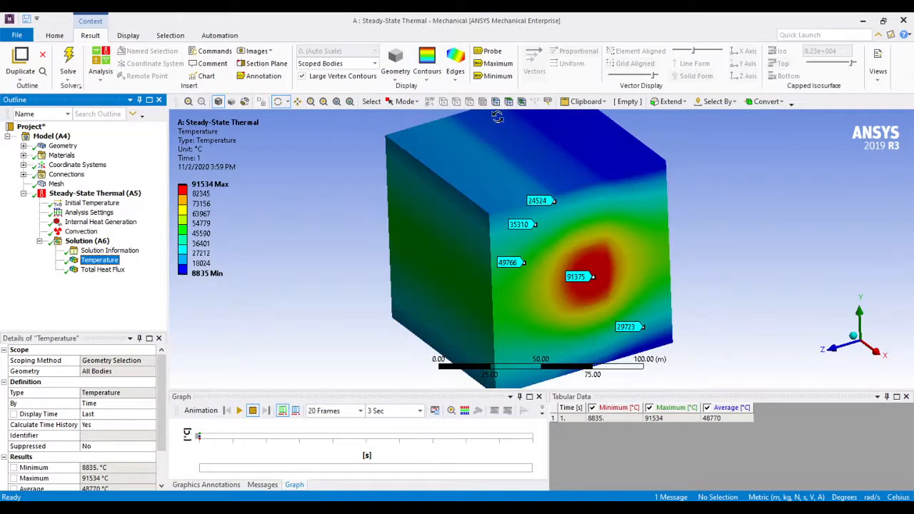
Overlay the undeformed wireframe on the temperature plot, and replace it with the translucent undeformed model
click(459, 80)
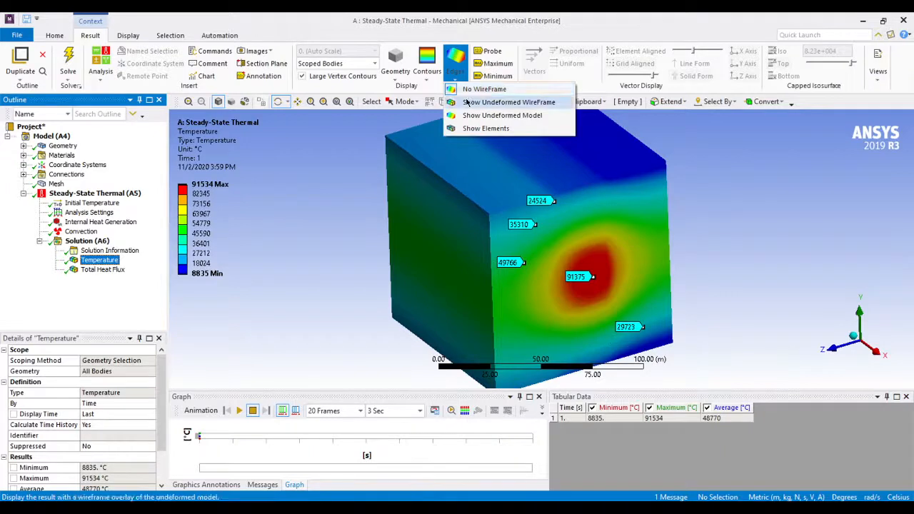
click(493, 101)
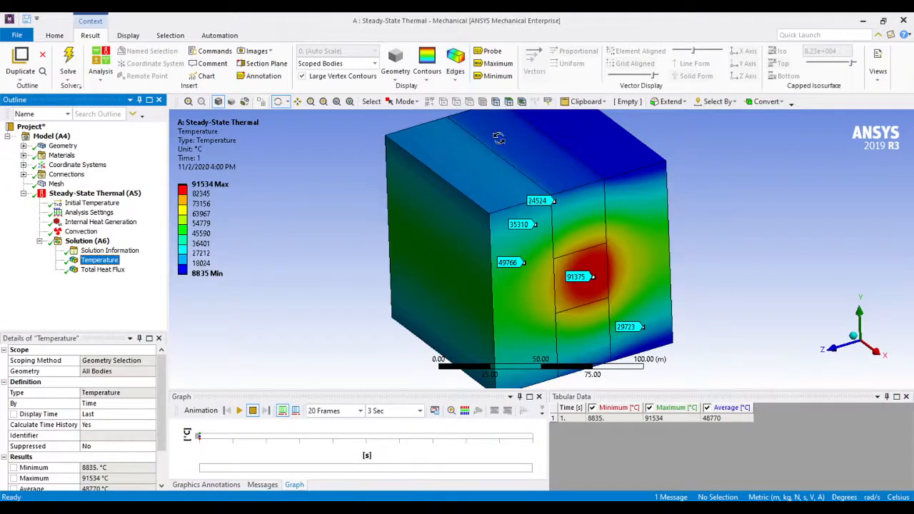
click(458, 76)
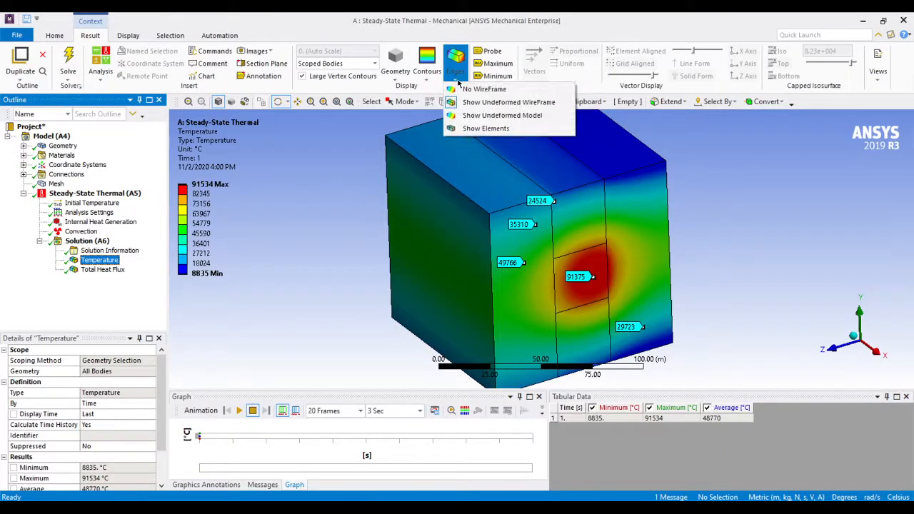
click(477, 115)
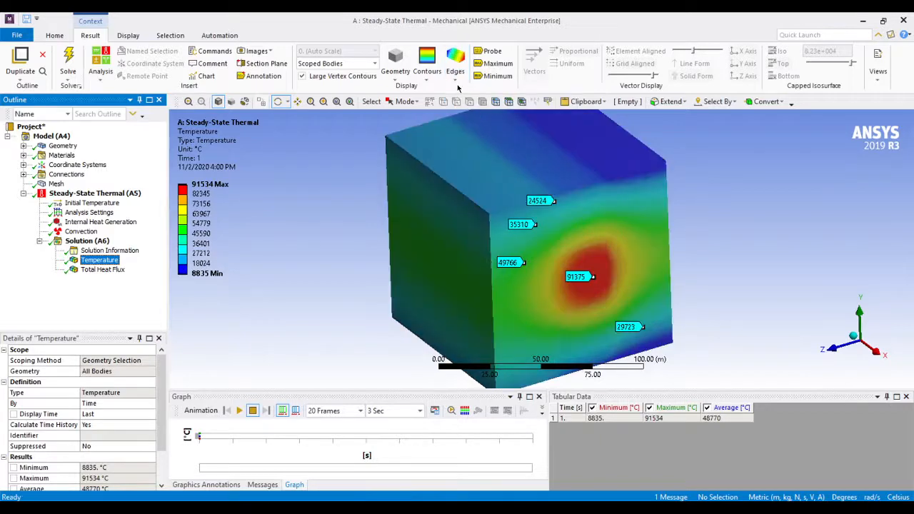
Display the element edges over the temperature plot, without the undeformed model
click(458, 79)
click(477, 129)
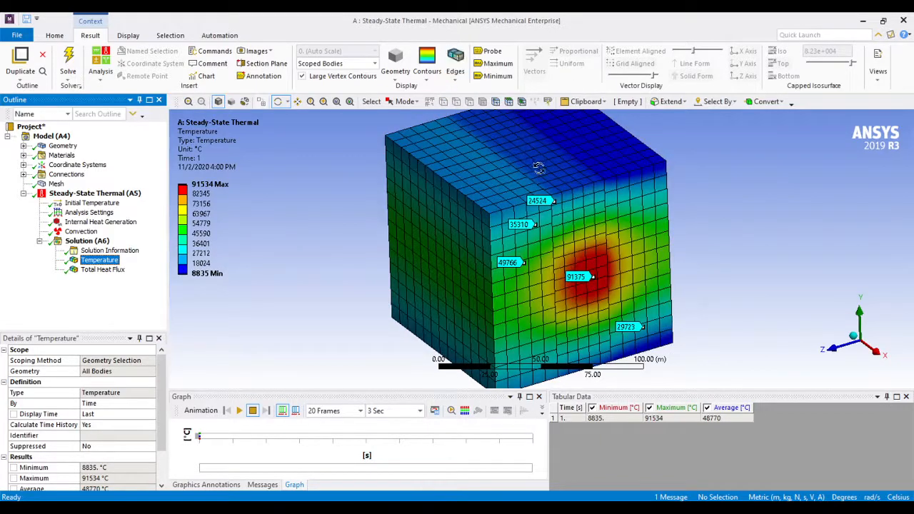
drag(556, 194, 557, 196)
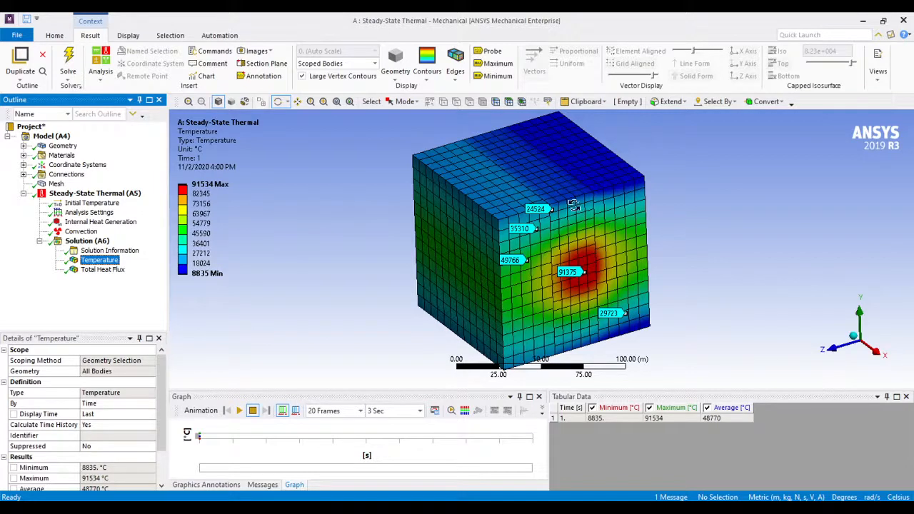
Add a two-point construction path to the model, starting at the cube's upper front corner vertex (100, 100, 100 m)
click(51, 135)
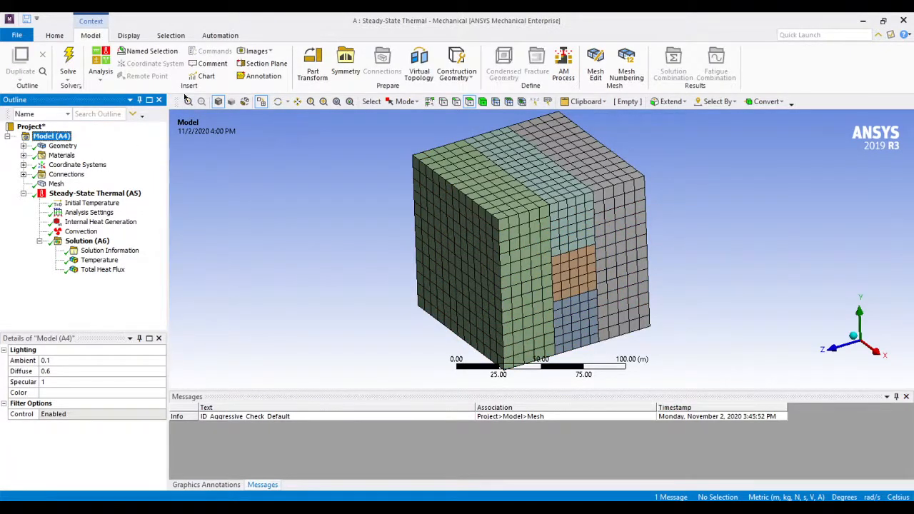
click(459, 77)
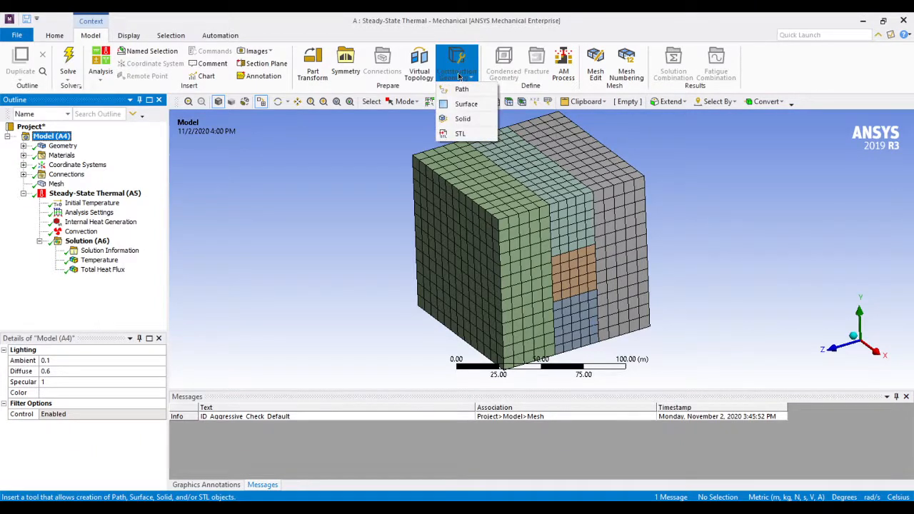
click(461, 88)
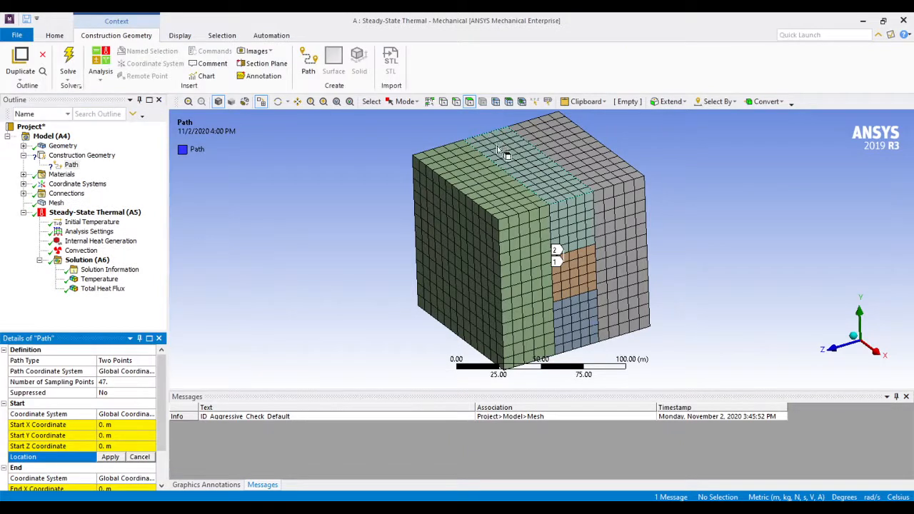
scroll(161, 407, down, 2)
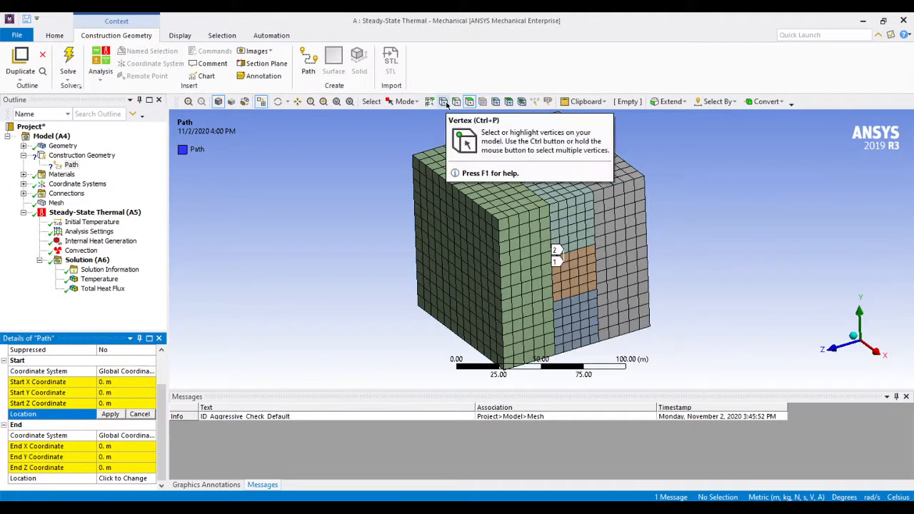
click(445, 102)
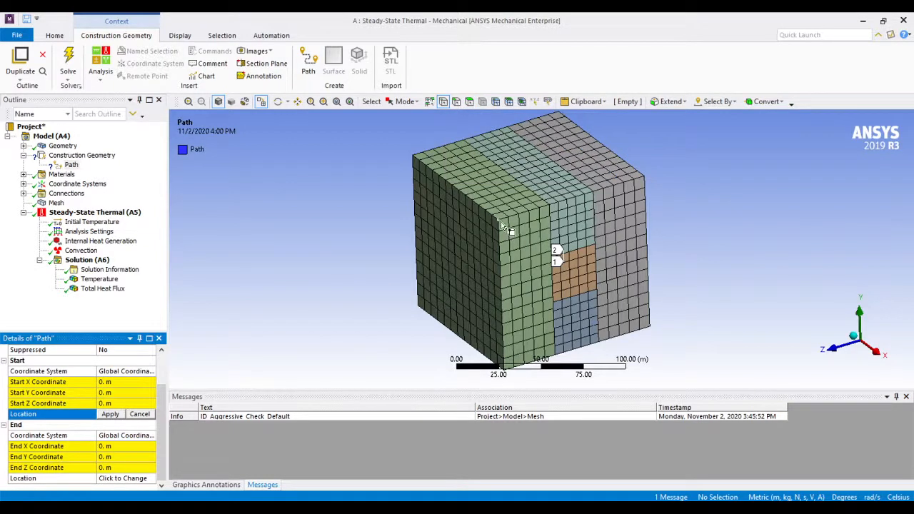
click(498, 220)
click(111, 415)
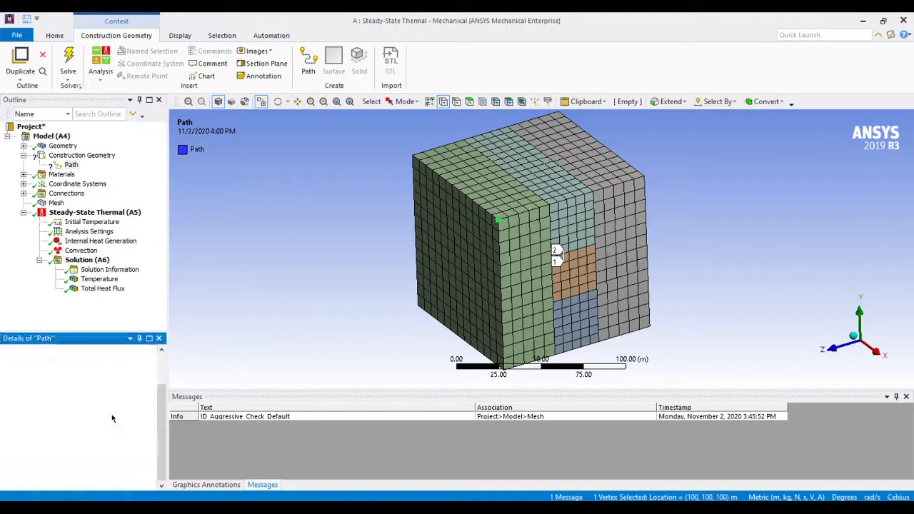
scroll(115, 469, down, 2)
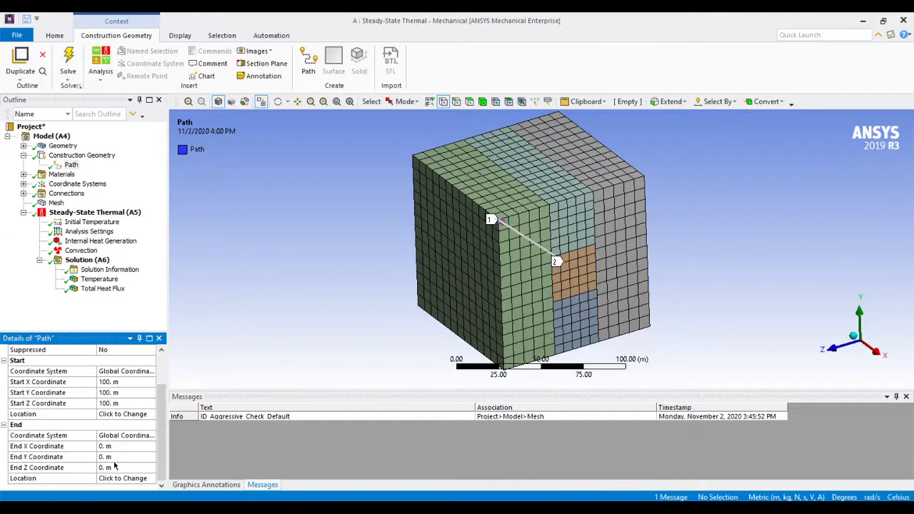
Set the path's end to the diagonally opposite lower vertex of the same face, at (100, 0, 0) m
click(115, 478)
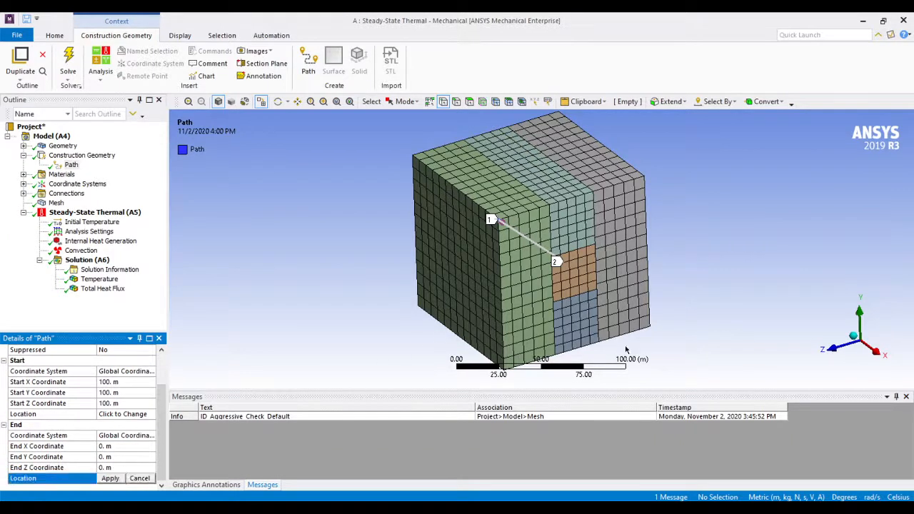
click(650, 327)
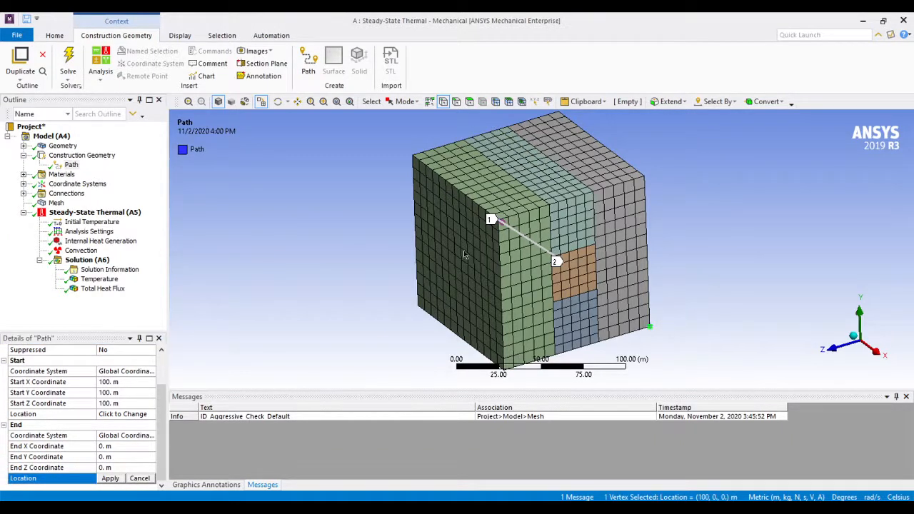
click(112, 479)
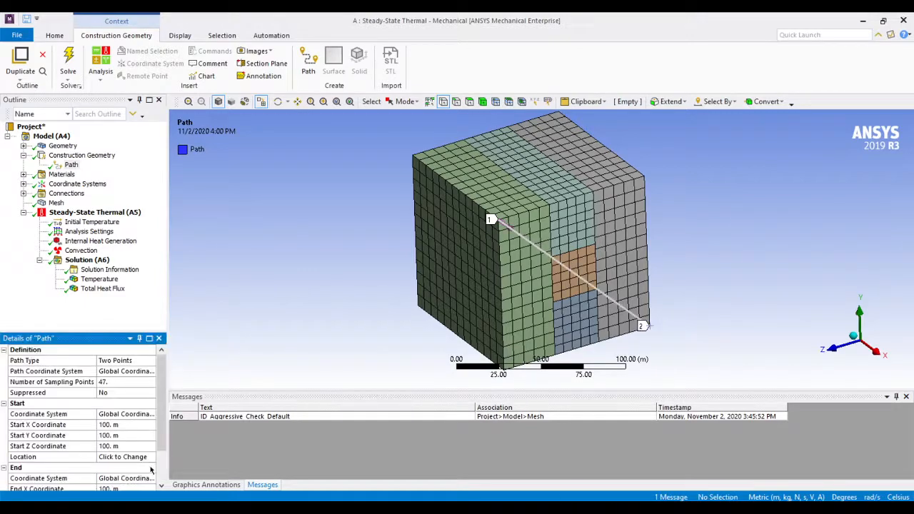
mouse_move(687, 326)
middle_down()
mouse_move(714, 300)
mouse_move(684, 303)
mouse_move(700, 317)
middle_up()
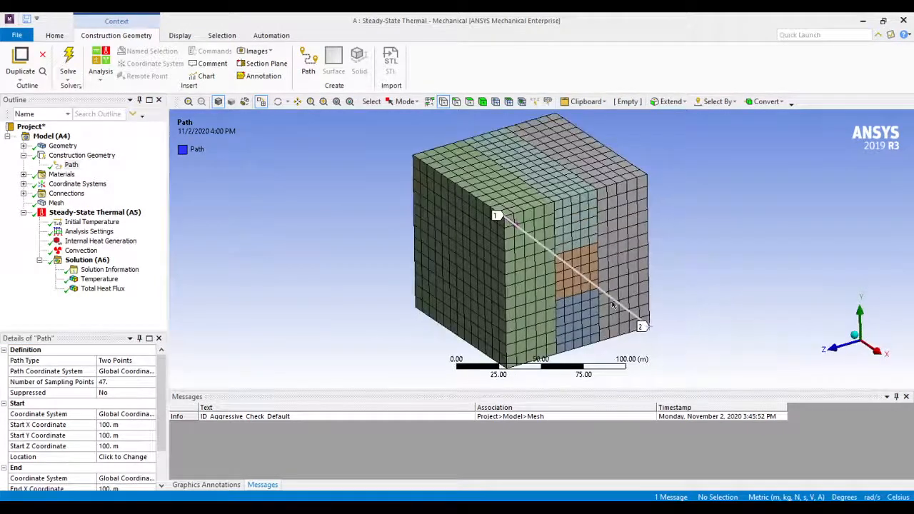
scroll(612, 306, down, 2)
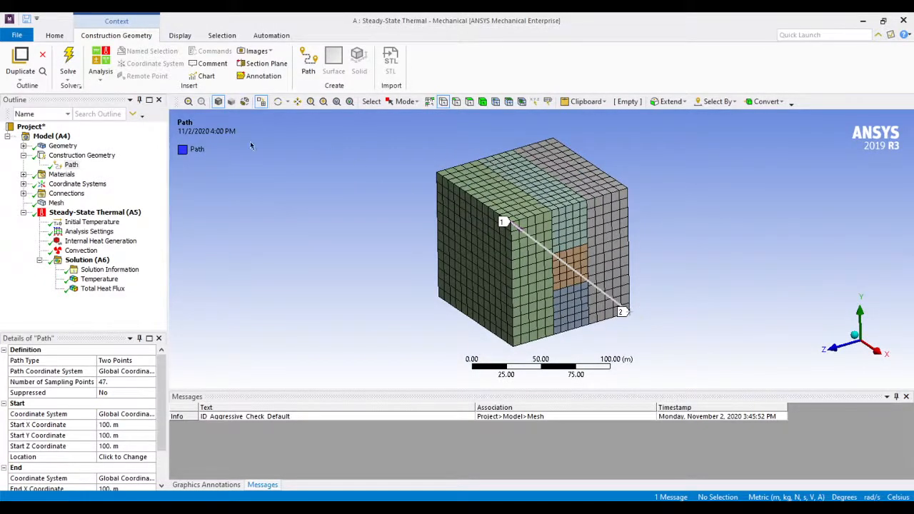
Insert a second thermal Temperature result under the solution
click(51, 137)
click(87, 261)
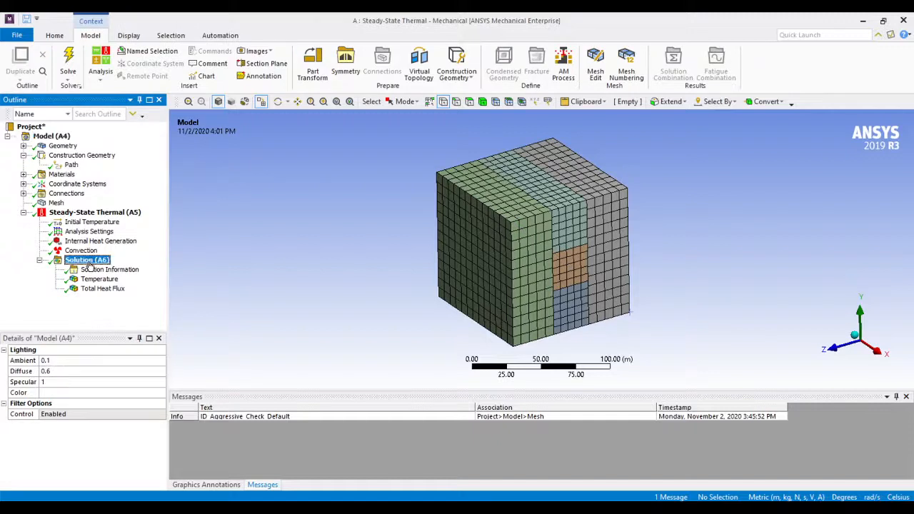
right_click(90, 262)
mouse_move(157, 270)
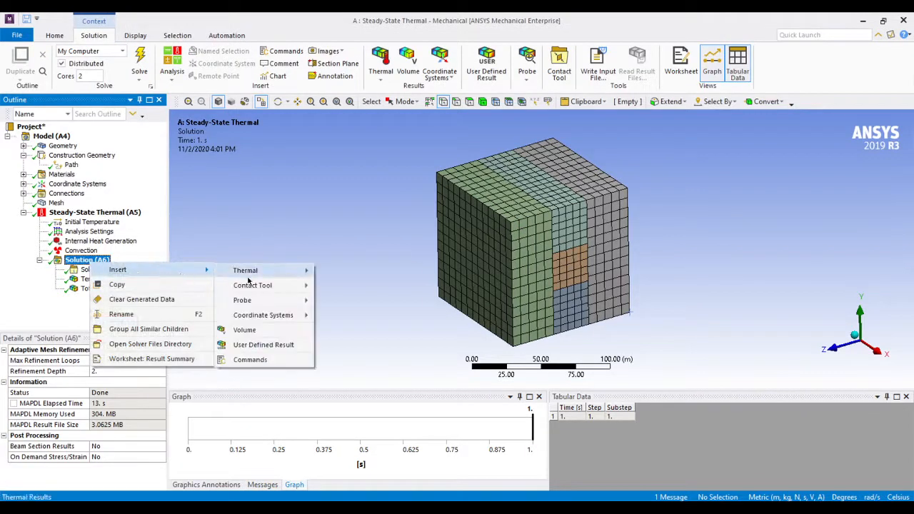
mouse_move(253, 280)
click(350, 272)
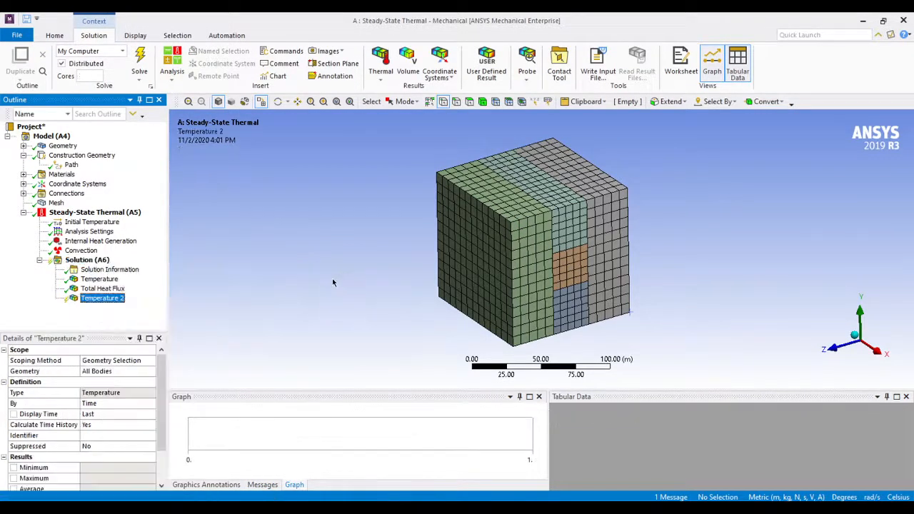
Scope the new temperature result to the diagonal construction path
click(111, 361)
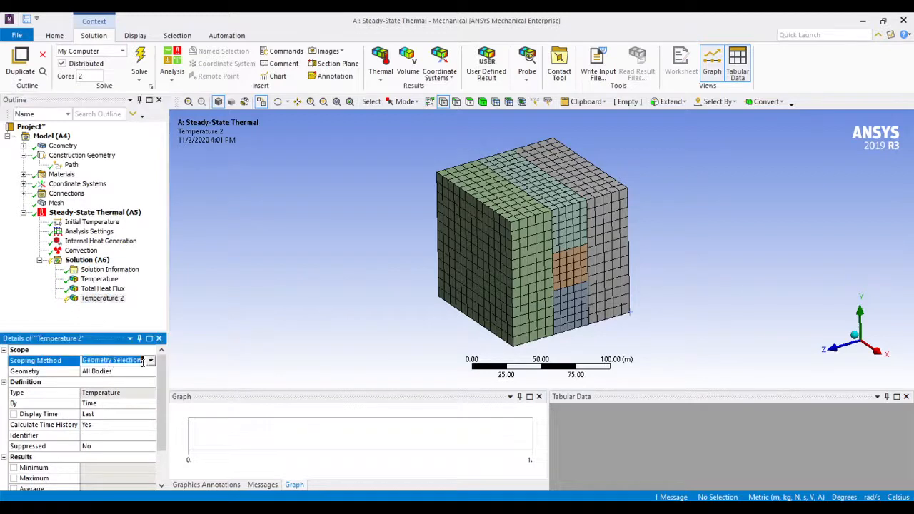
click(151, 360)
click(115, 387)
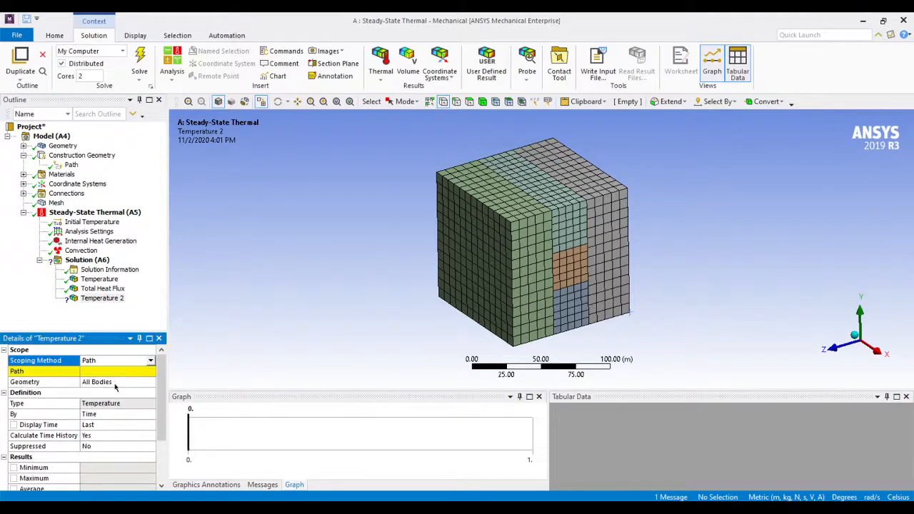
click(114, 371)
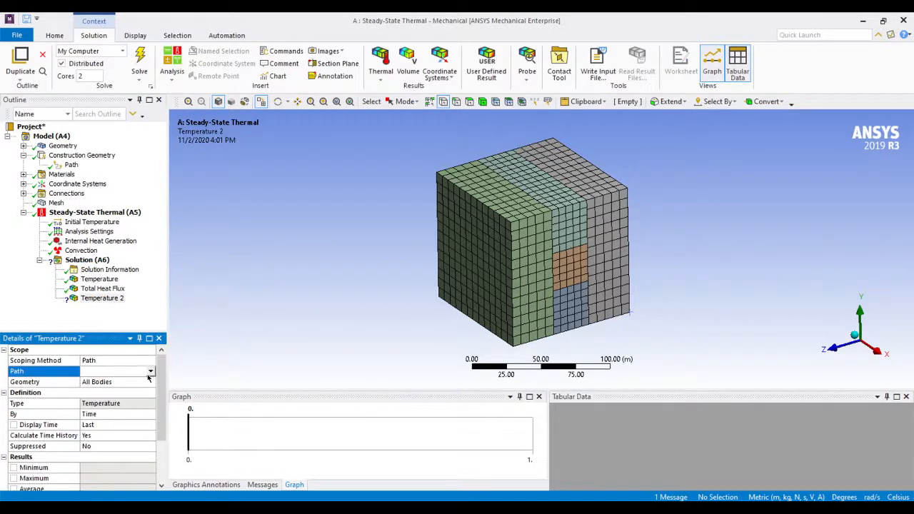
click(151, 371)
click(131, 382)
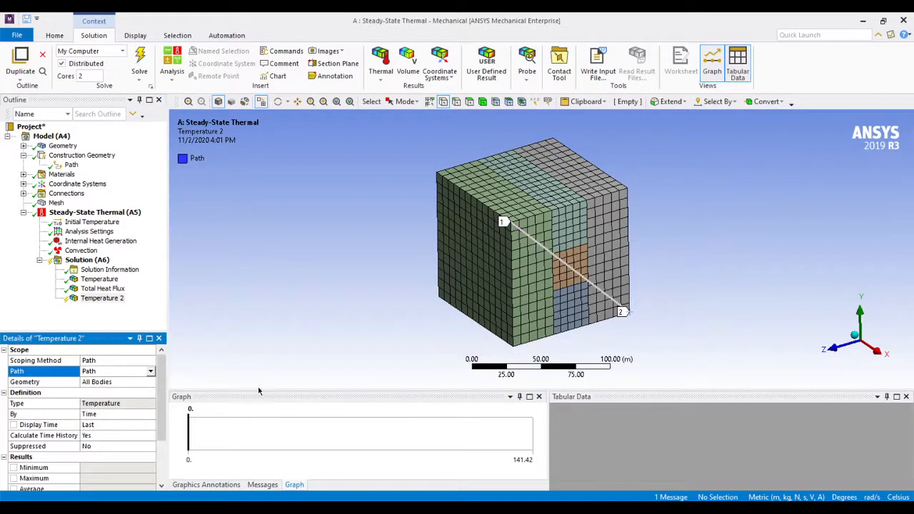
Evaluate the path-scoped temperature result
scroll(119, 431, down, 3)
scroll(120, 431, up, 3)
click(115, 301)
right_click(117, 304)
click(149, 325)
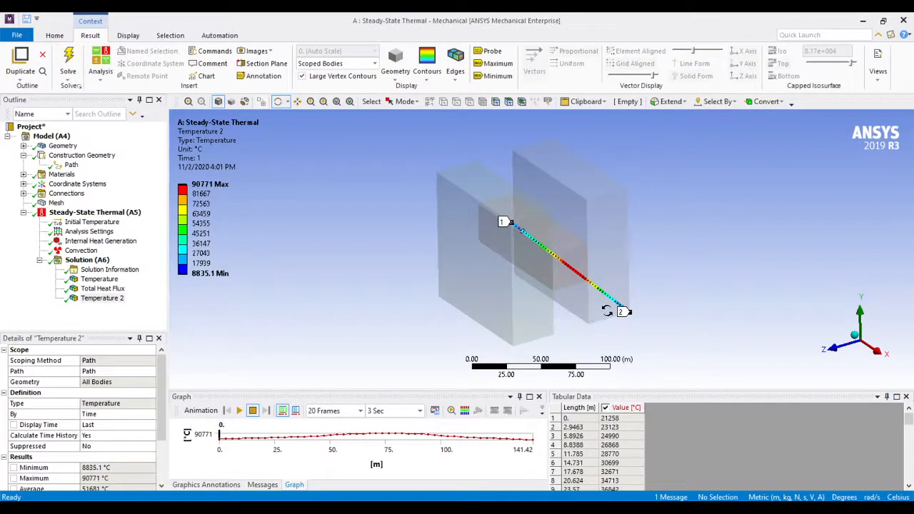
Examine the temperatures tabulated along the path, check the path's number of sampling points, and locate the last table row on the graph
scroll(608, 312, up, 3)
scroll(639, 302, down, 3)
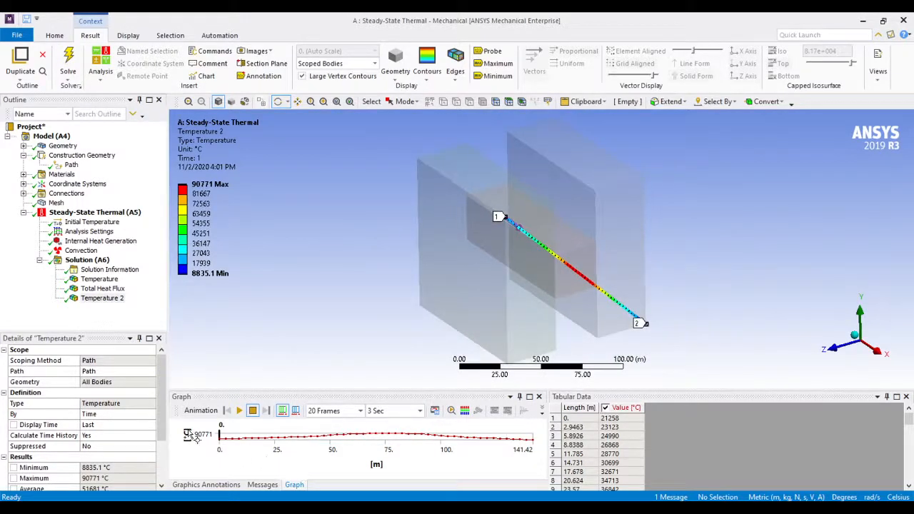
scroll(606, 454, down, 13)
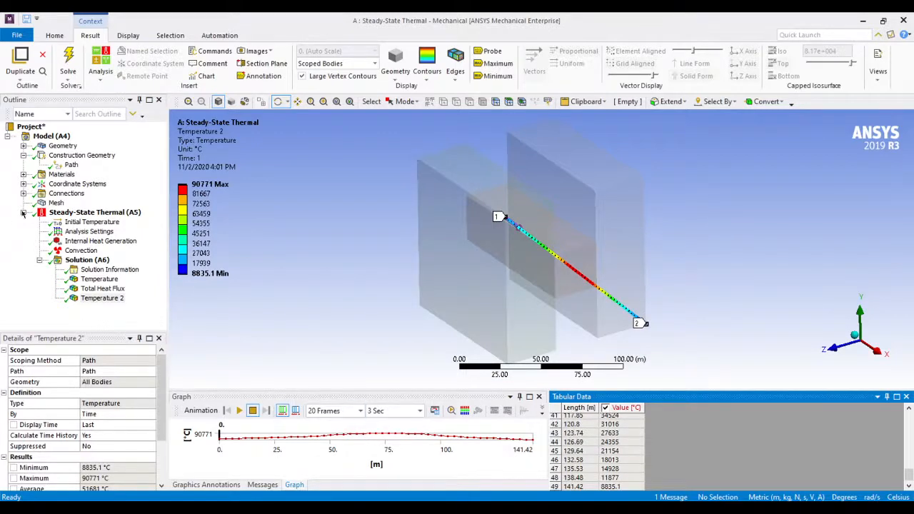
click(72, 165)
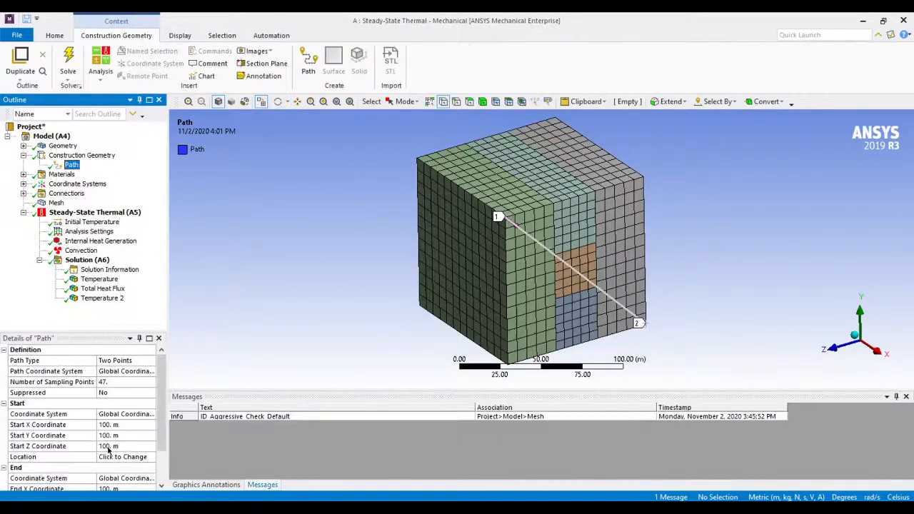
click(114, 382)
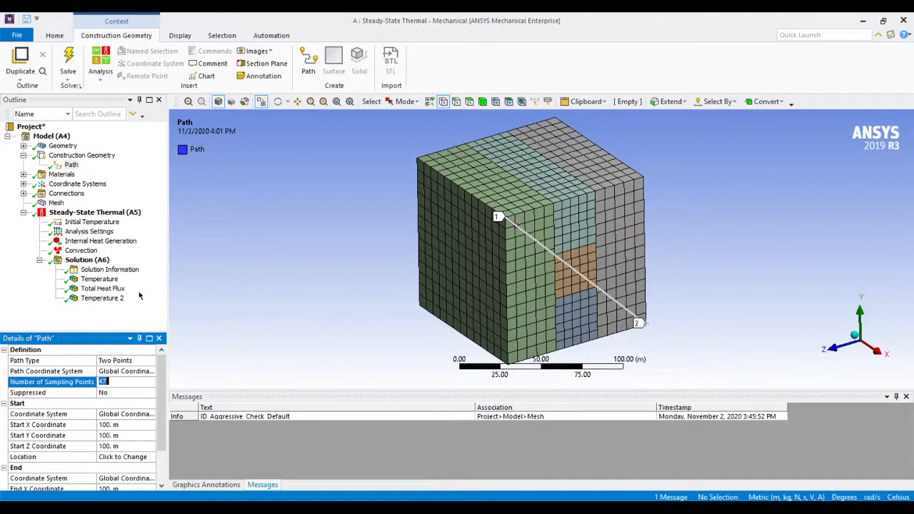
click(102, 298)
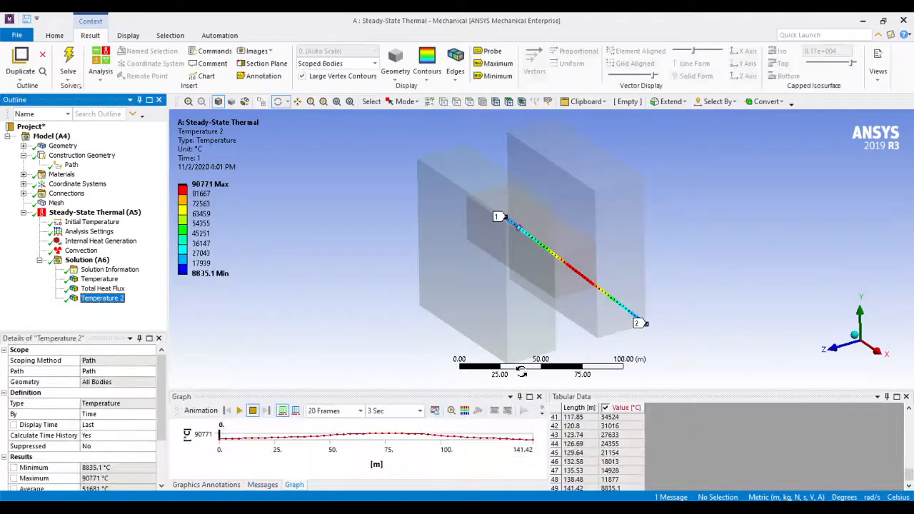
click(604, 485)
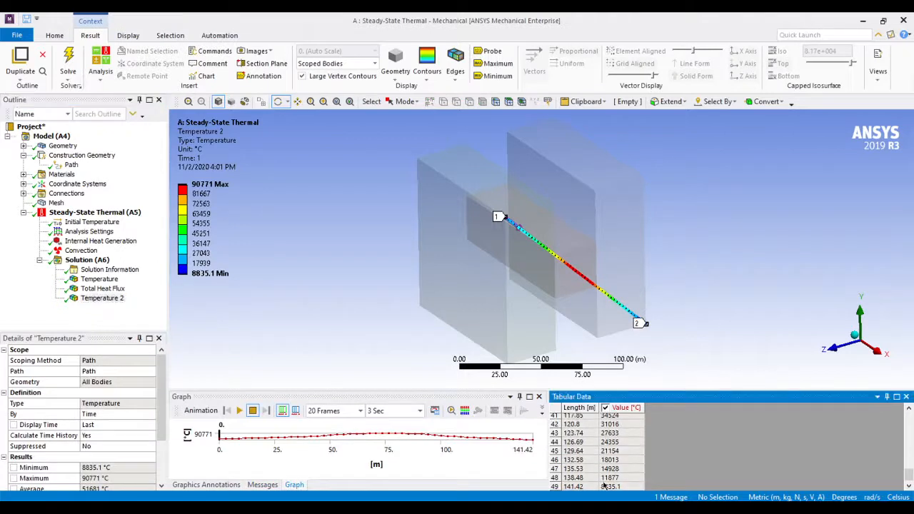
click(557, 489)
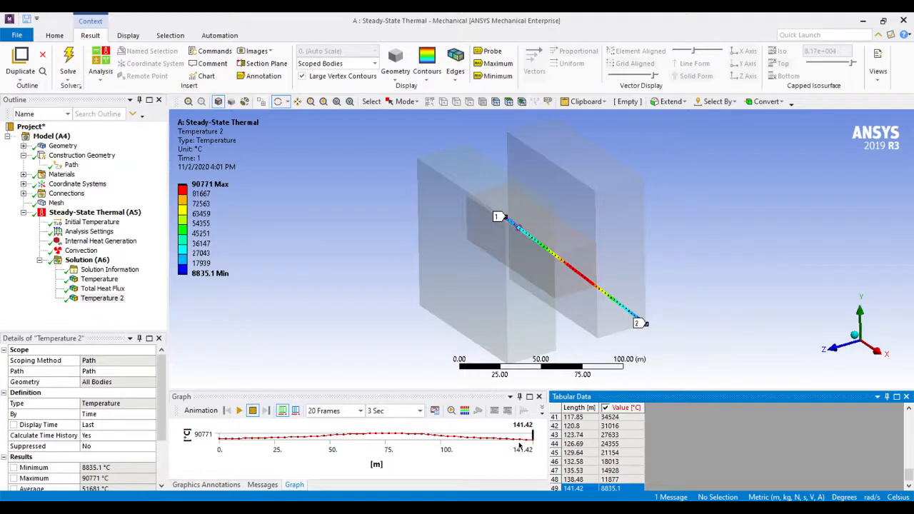
Play the animation of the path temperature result and stop it
click(239, 411)
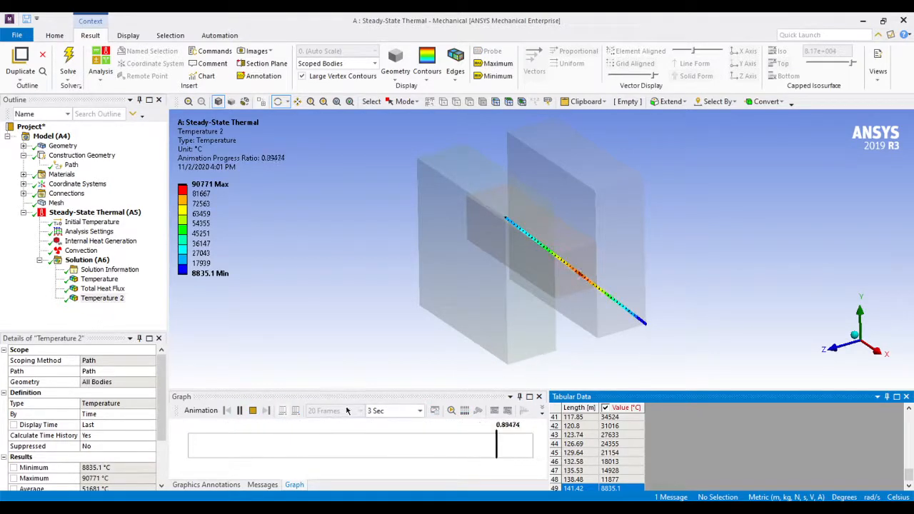
click(253, 411)
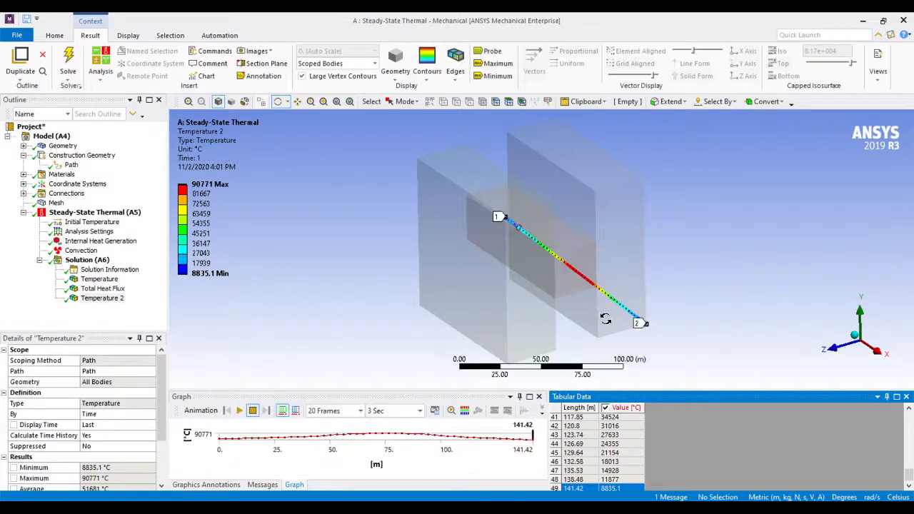
click(195, 194)
Add a construction surface to the model, based on the Global Coordinate System, and inspect its plane from another side
click(51, 136)
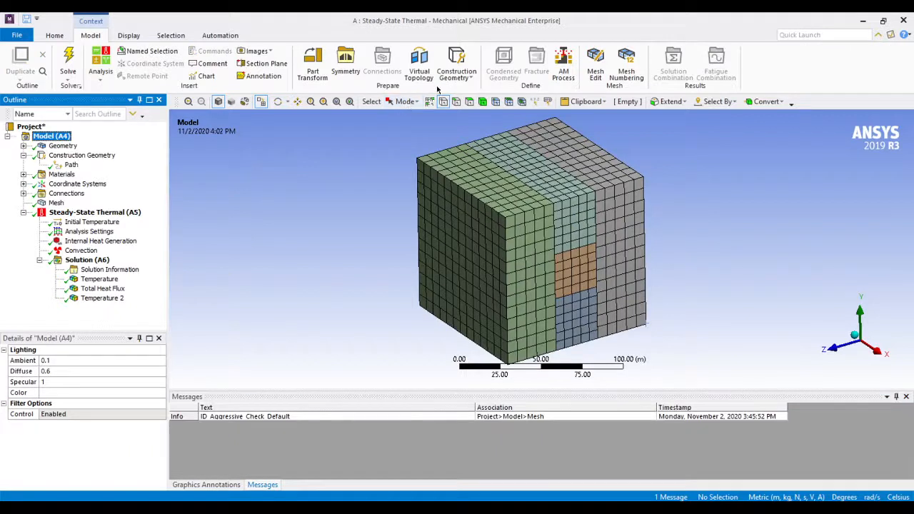
click(457, 68)
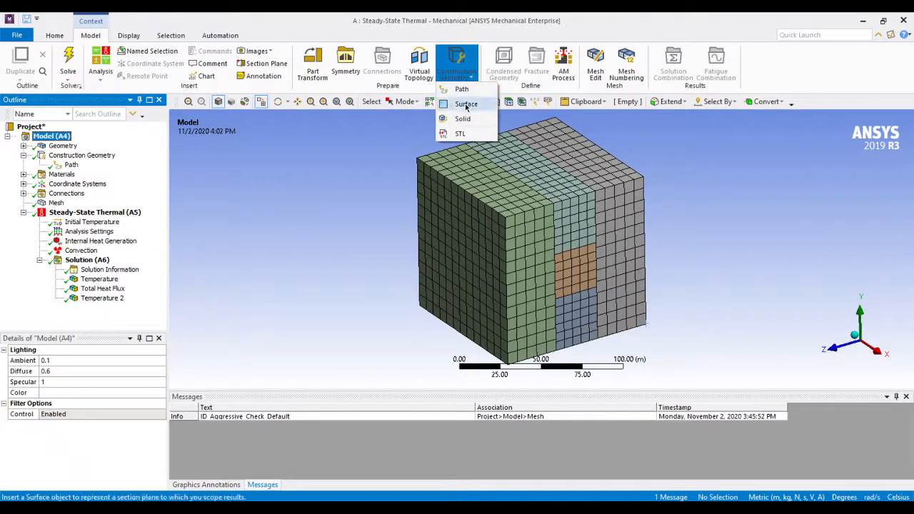
click(466, 104)
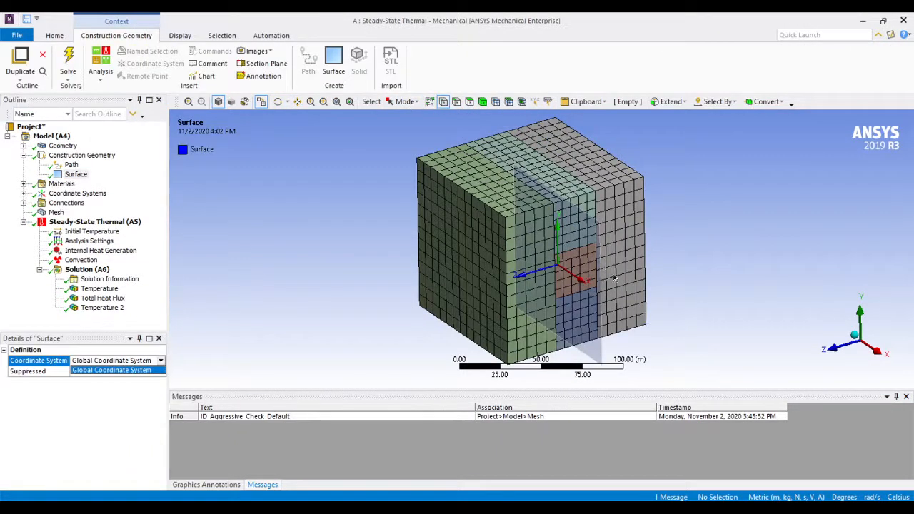
middle_drag(717, 283, 614, 286)
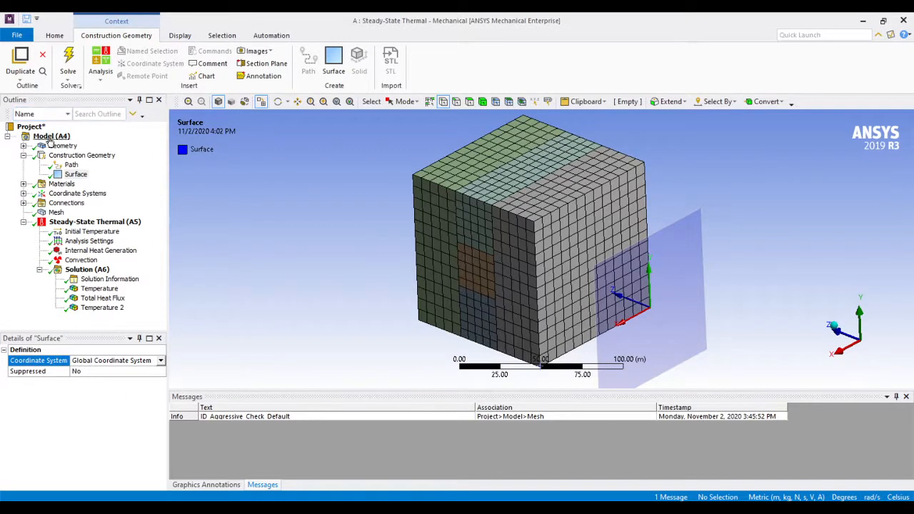
Add a Total Heat Flux result to the steady-state thermal solution
click(74, 174)
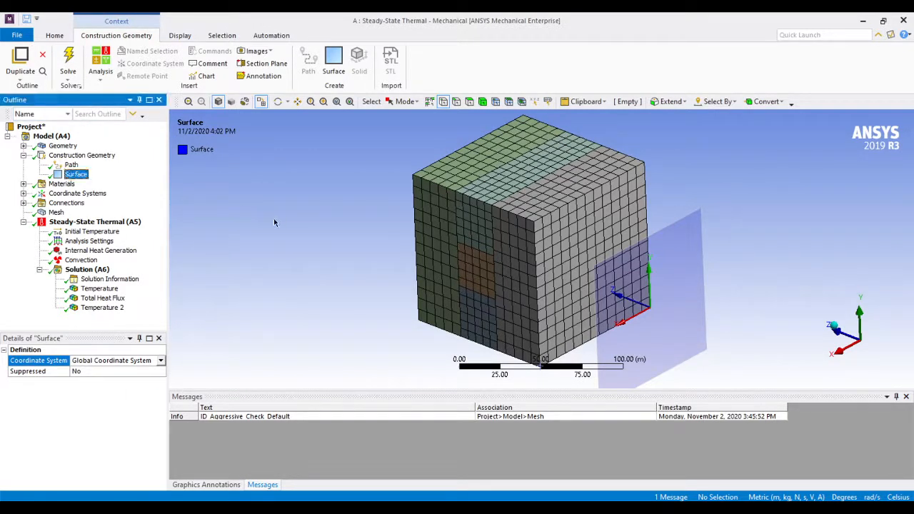
click(82, 260)
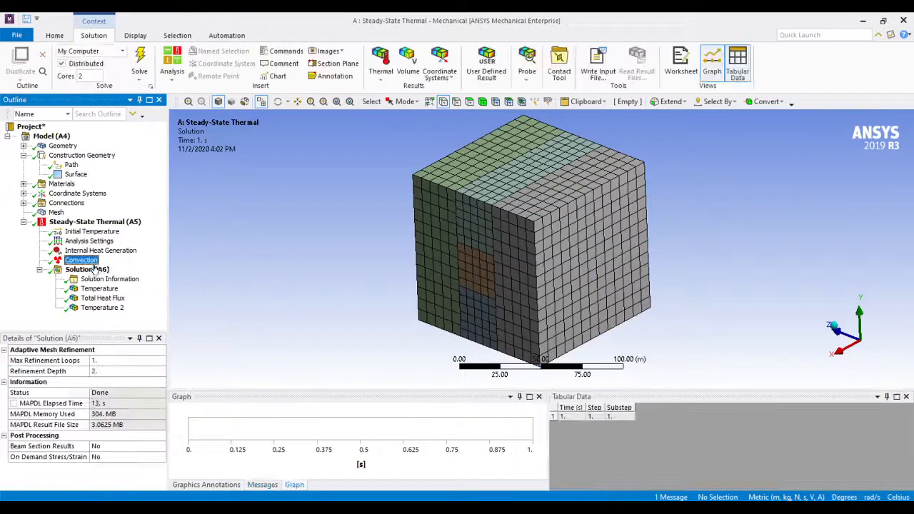
right_click(102, 265)
click(82, 270)
right_click(86, 271)
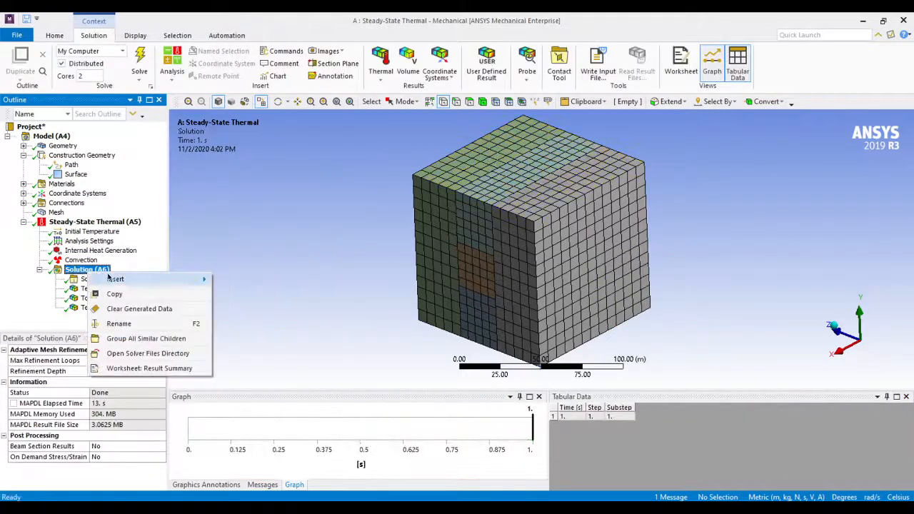
mouse_move(150, 286)
mouse_move(266, 280)
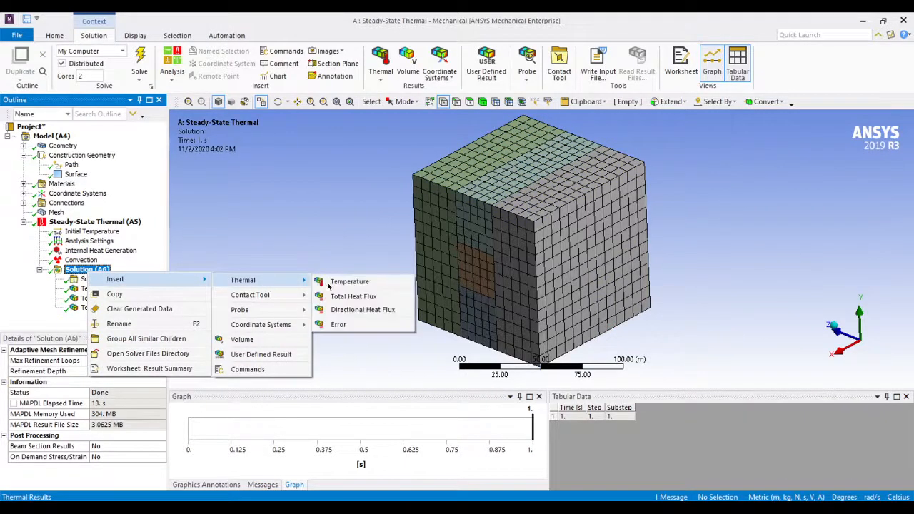
click(350, 296)
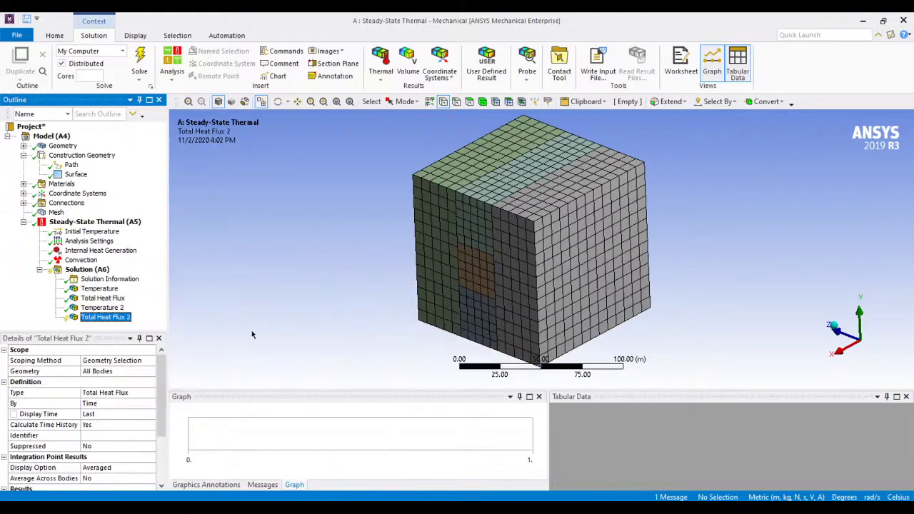
Scope the new total heat flux result to the construction surface, using Surface as the scoping method
click(108, 360)
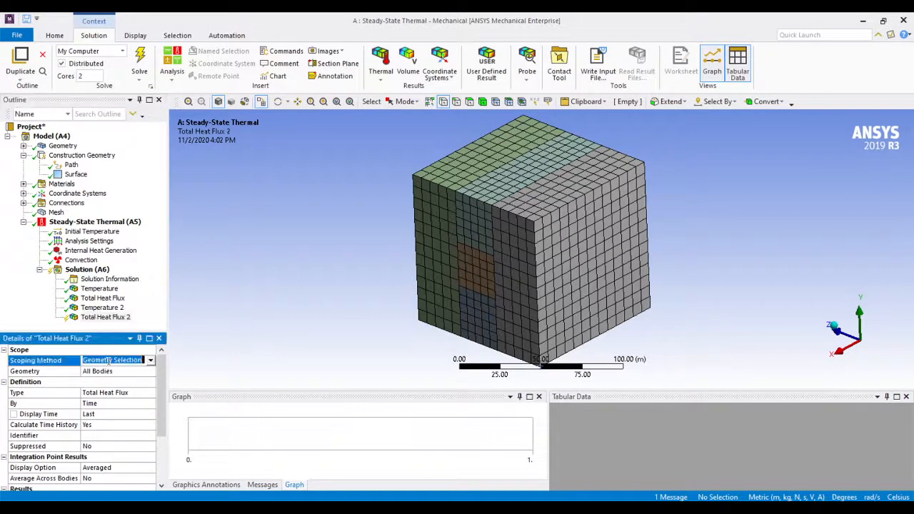
click(151, 360)
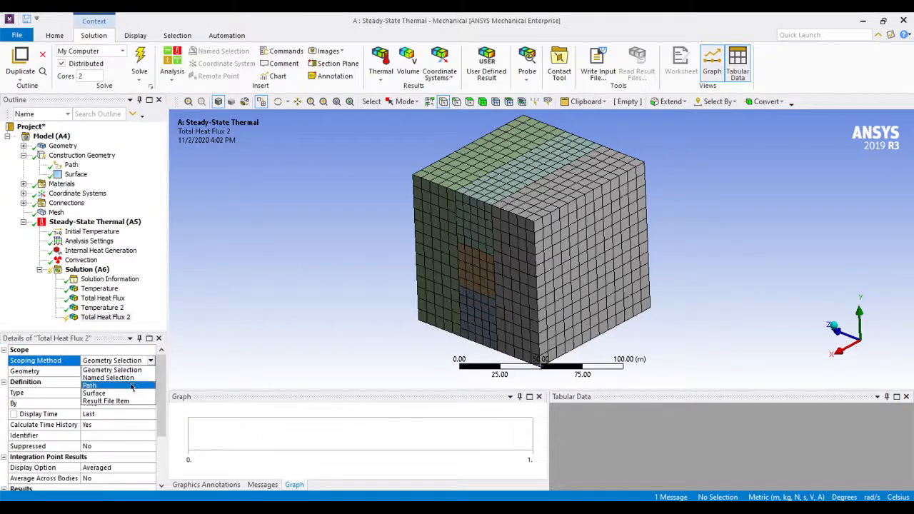
click(120, 393)
click(98, 372)
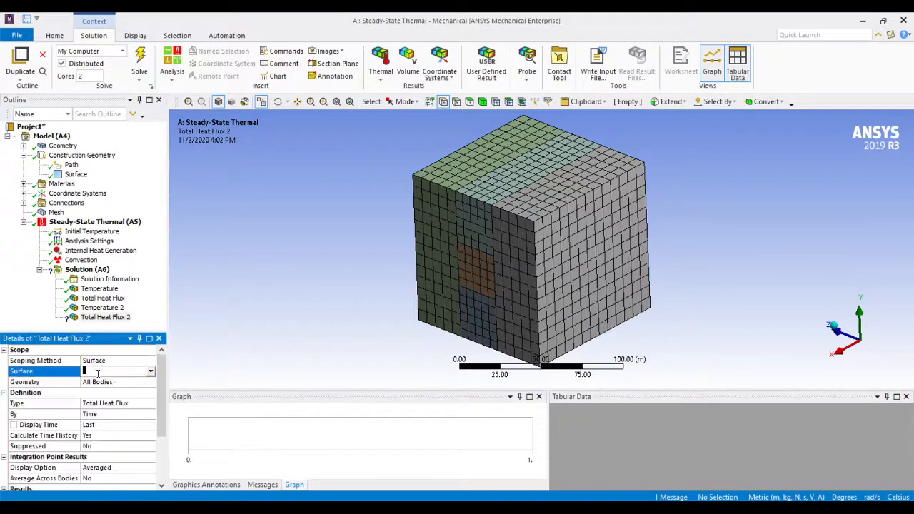
click(151, 371)
click(129, 382)
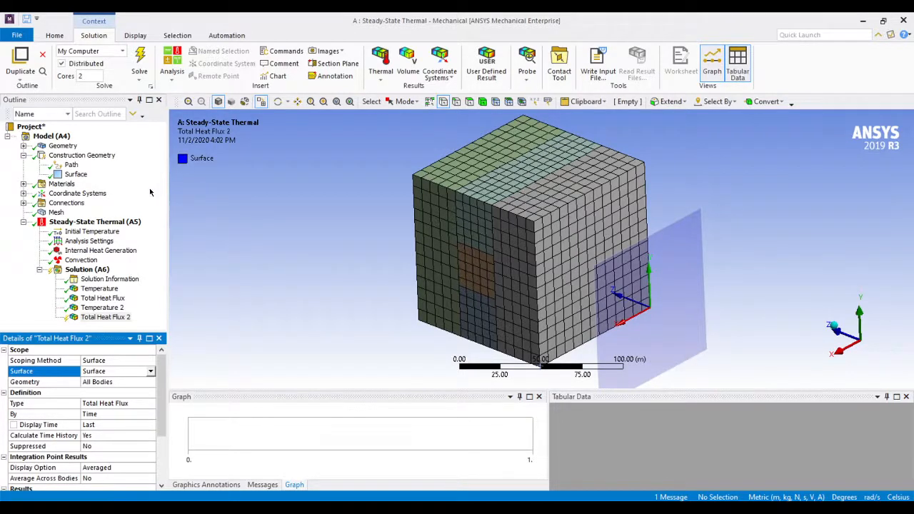
Evaluate the surface-scoped total heat flux result and inspect its vectors on the cutting plane up close
right_click(112, 317)
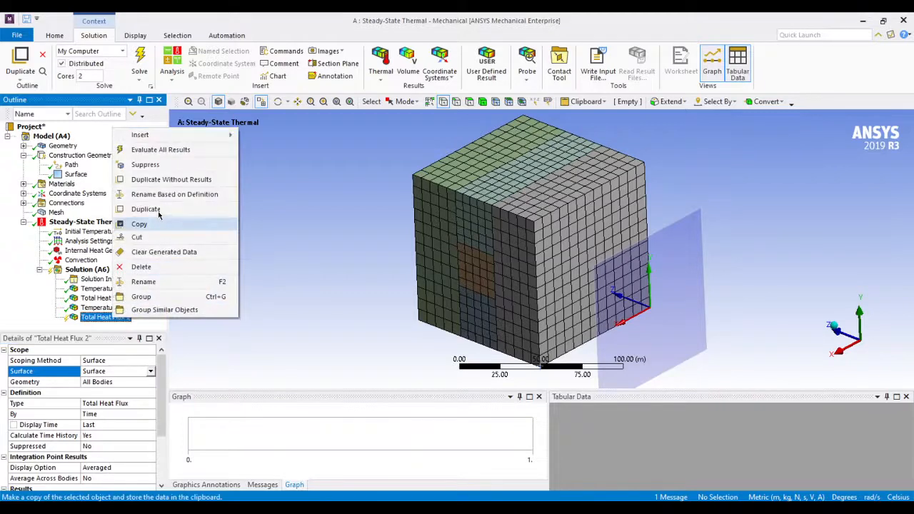
click(170, 151)
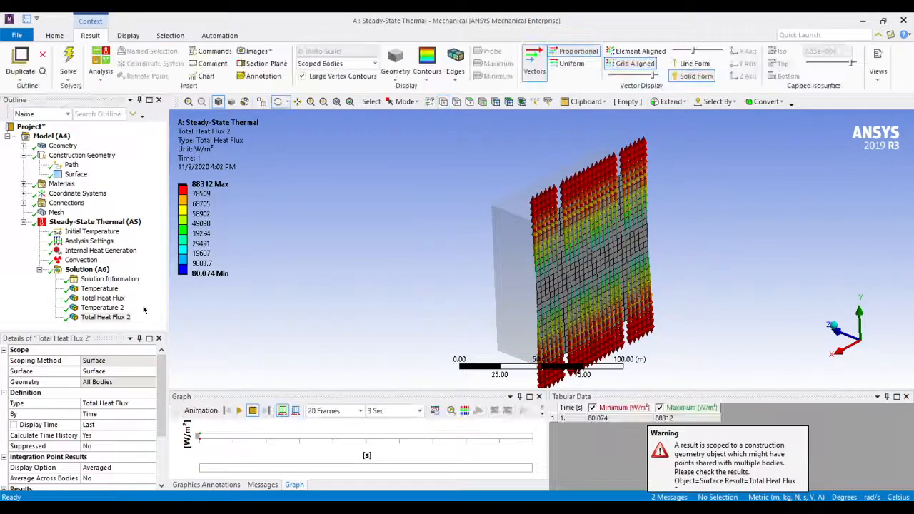
click(115, 317)
drag(620, 280, 615, 279)
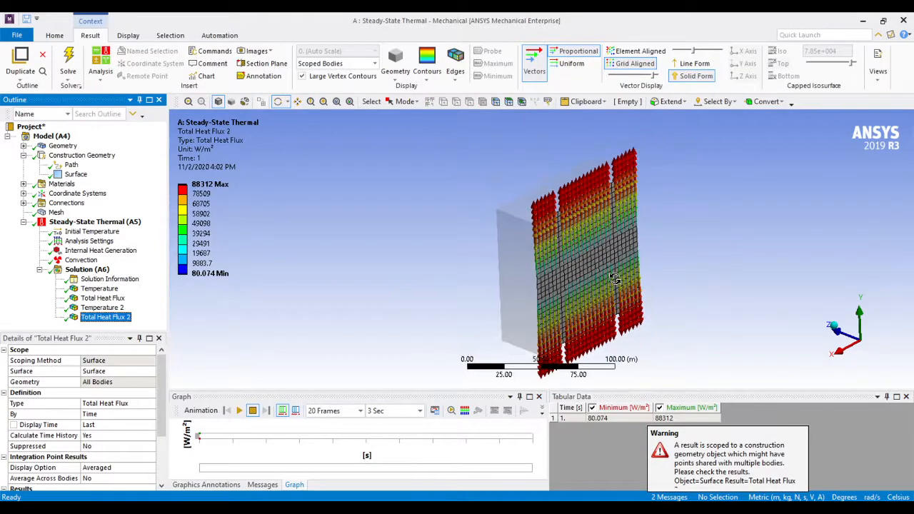
scroll(615, 279, up, 5)
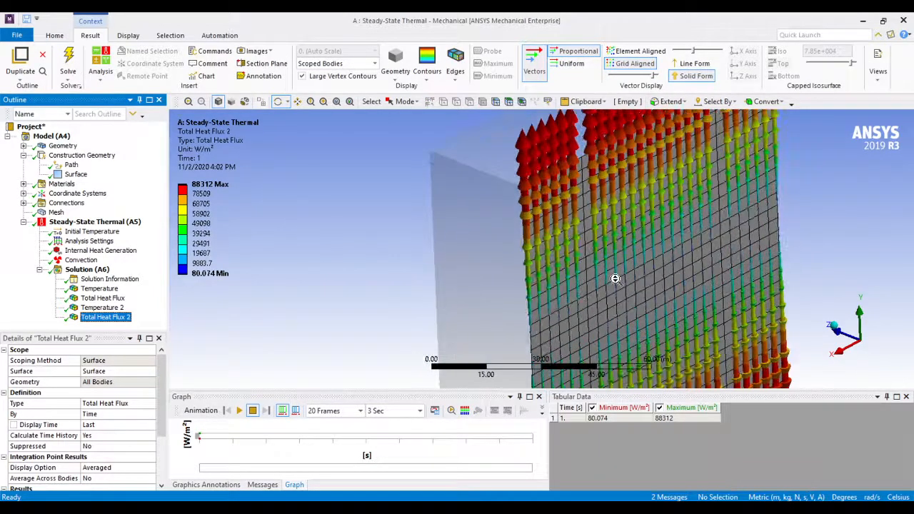
scroll(615, 278, down, 4)
mouse_move(622, 294)
mouse_down()
mouse_move(625, 282)
mouse_move(602, 293)
mouse_move(618, 294)
mouse_up()
click(89, 269)
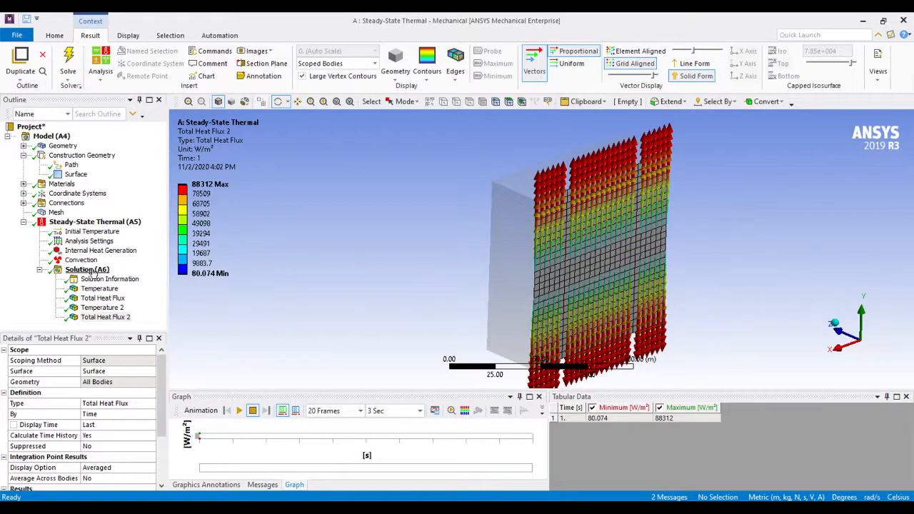
right_click(90, 270)
mouse_move(171, 280)
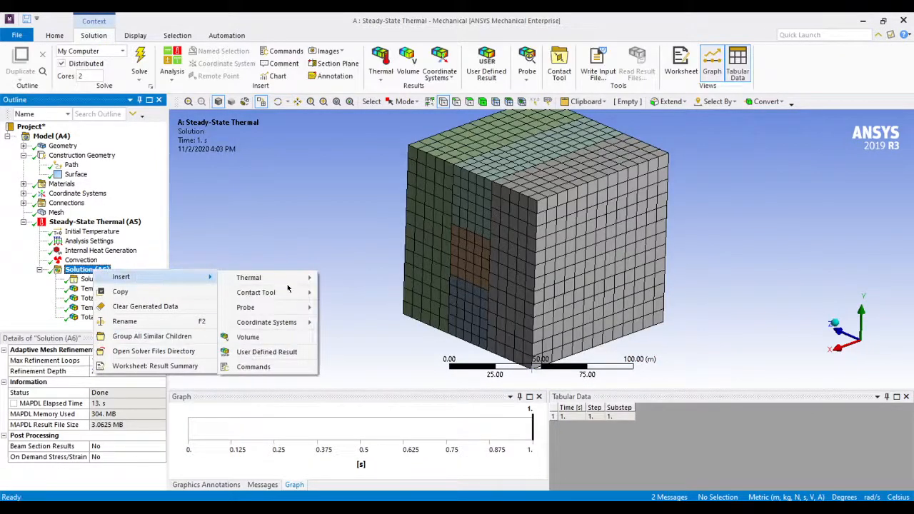
mouse_move(299, 284)
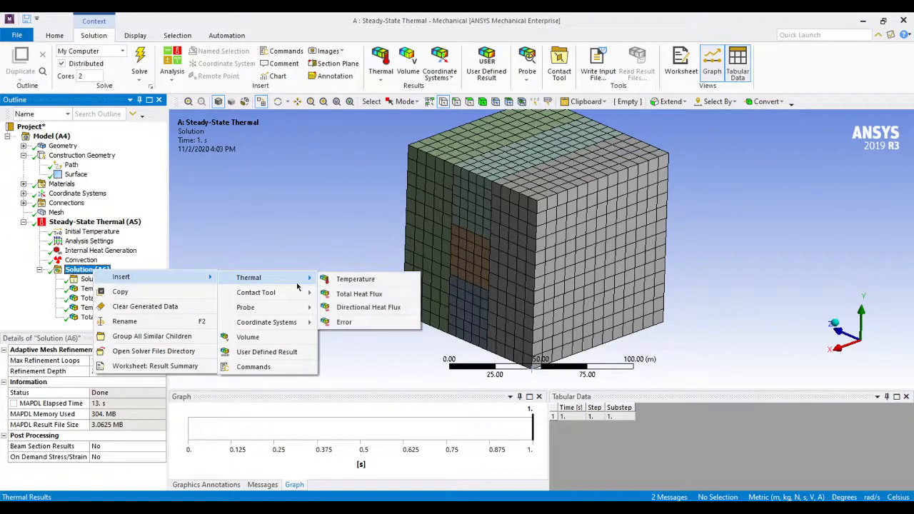
click(354, 311)
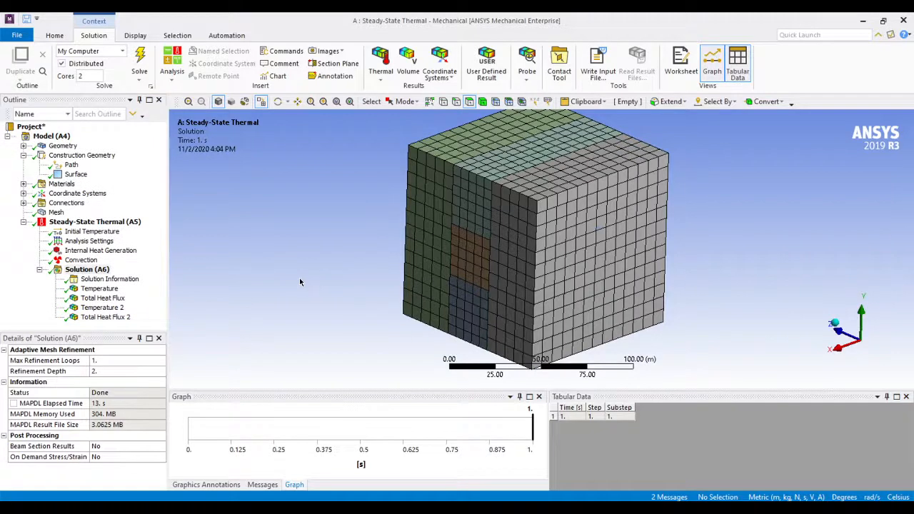
Add a Directional Heat Flux result to the steady-state thermal solution
click(86, 270)
right_click(98, 270)
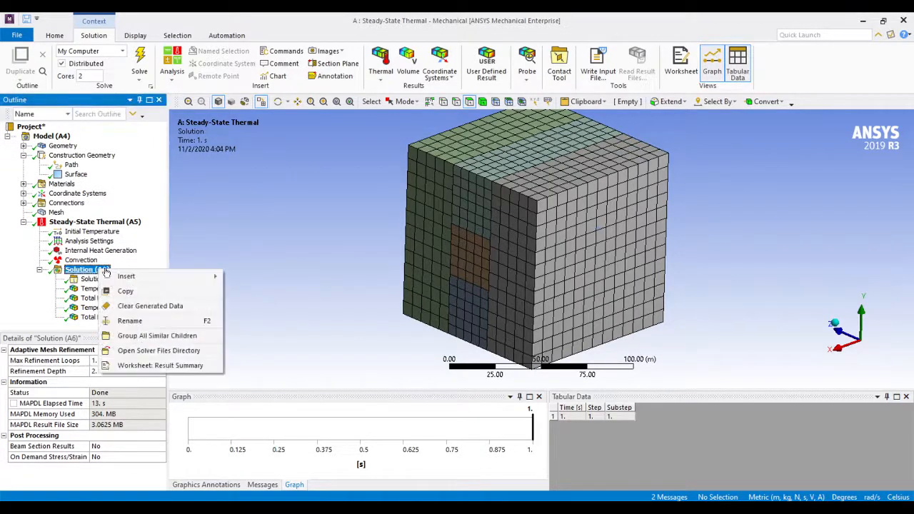
mouse_move(175, 278)
mouse_move(268, 280)
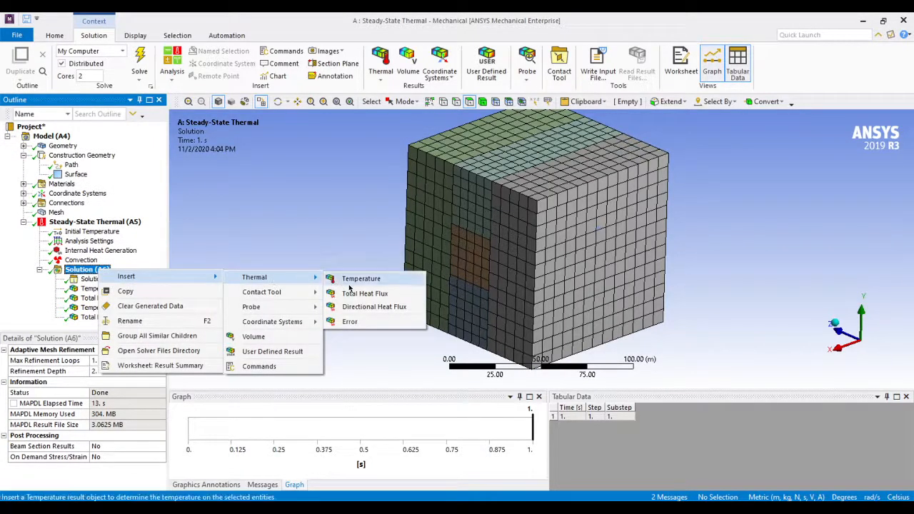
click(361, 308)
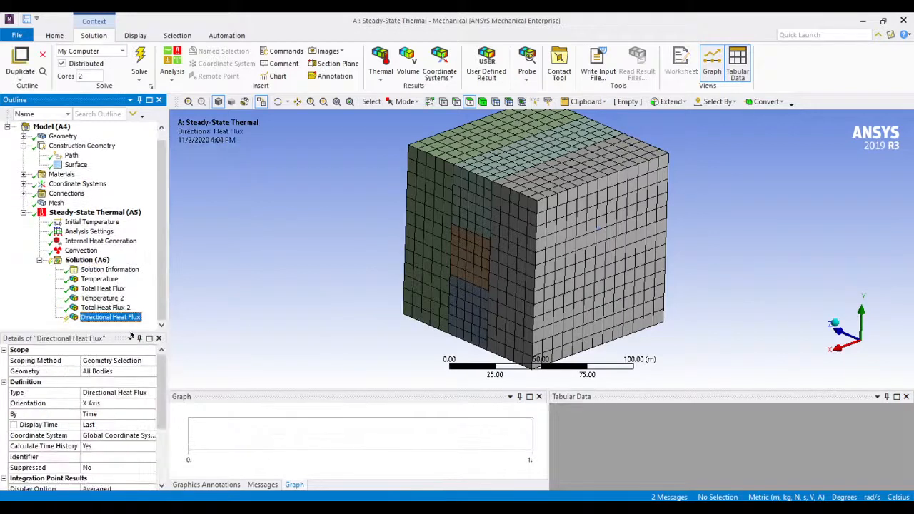
Scope the directional heat flux result to the construction surface, keeping the X Axis orientation, and evaluate all results
click(115, 362)
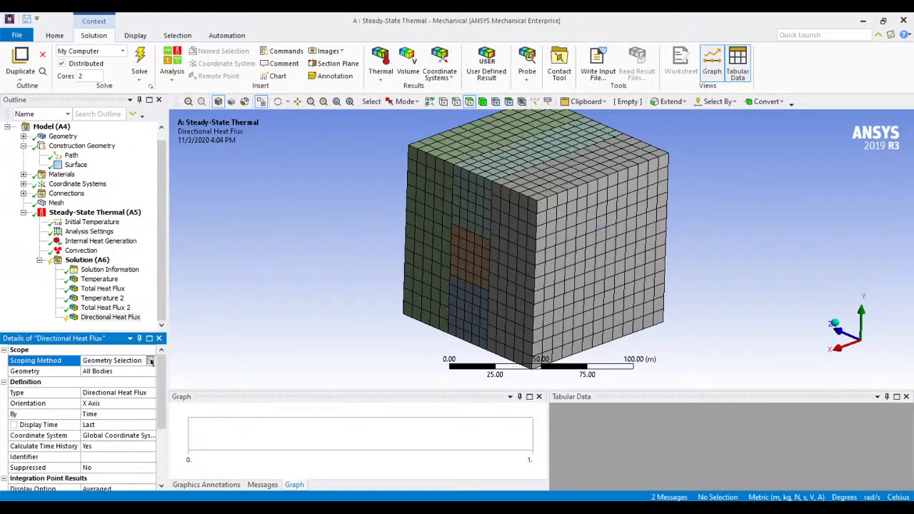
click(115, 361)
click(112, 393)
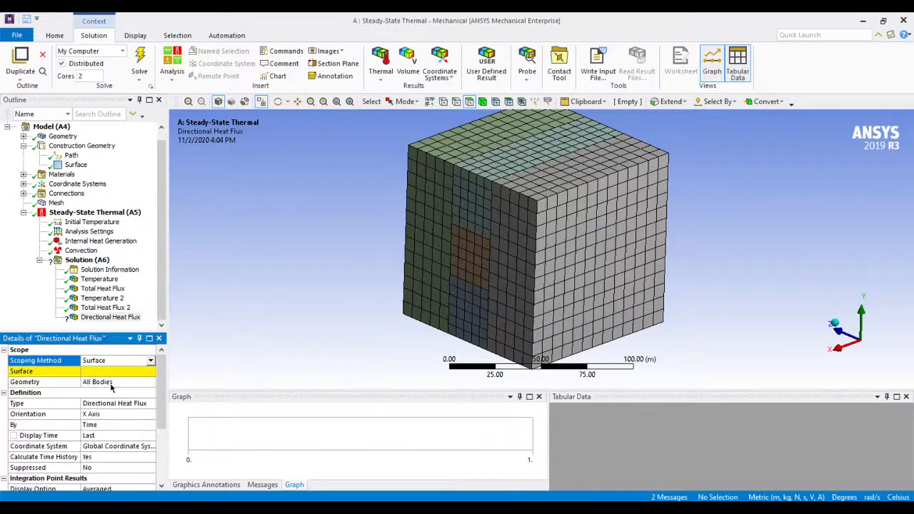
click(110, 372)
click(115, 372)
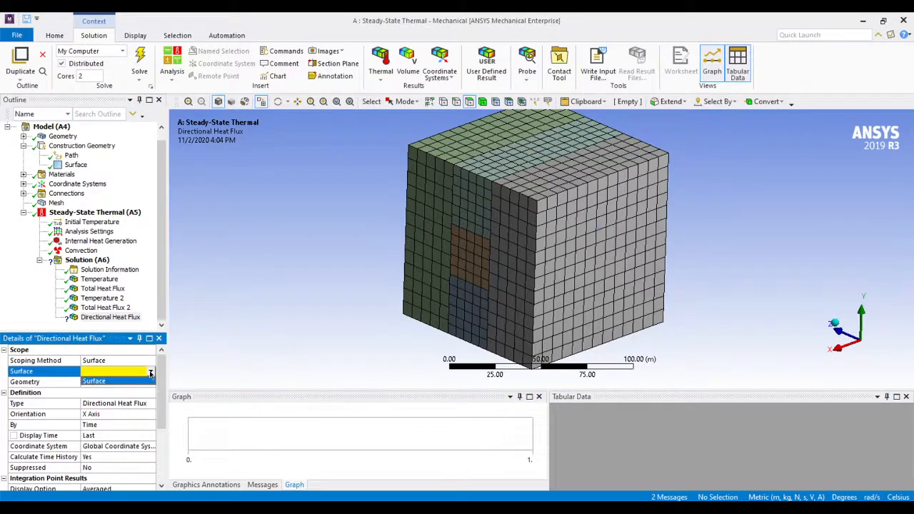
click(120, 384)
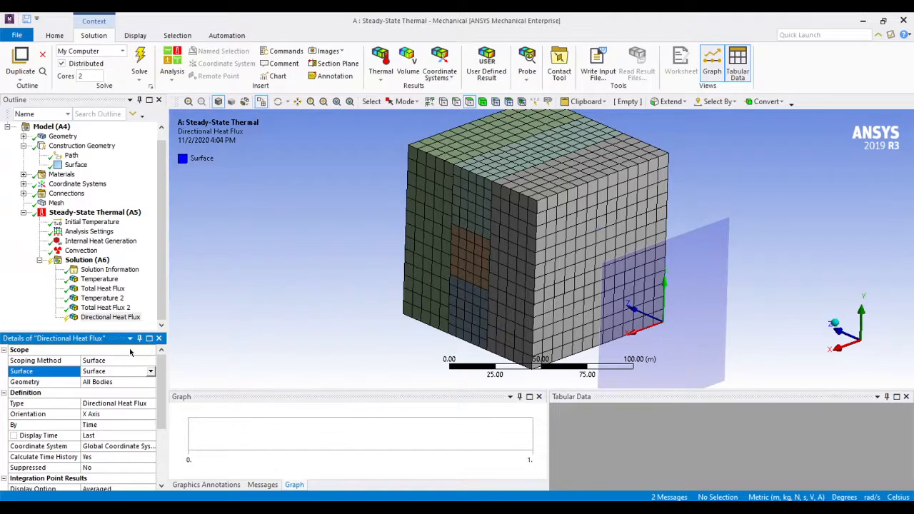
right_click(101, 318)
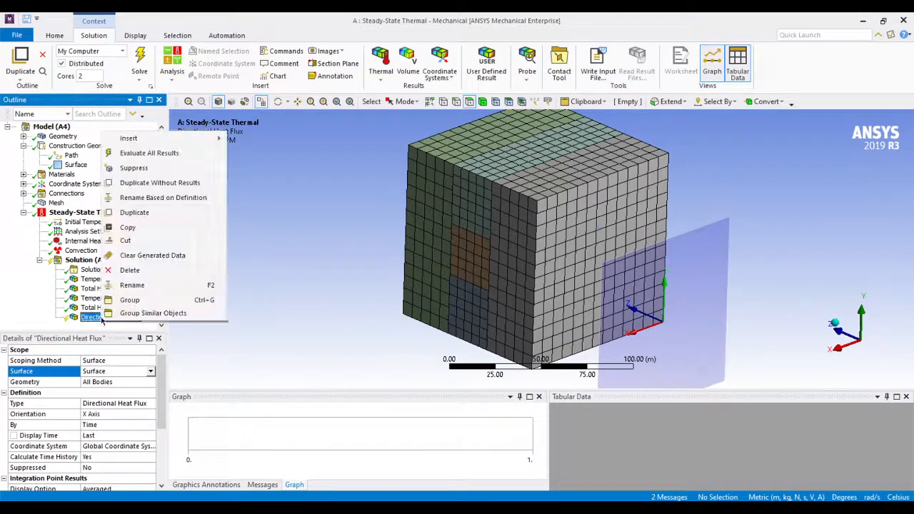
click(148, 152)
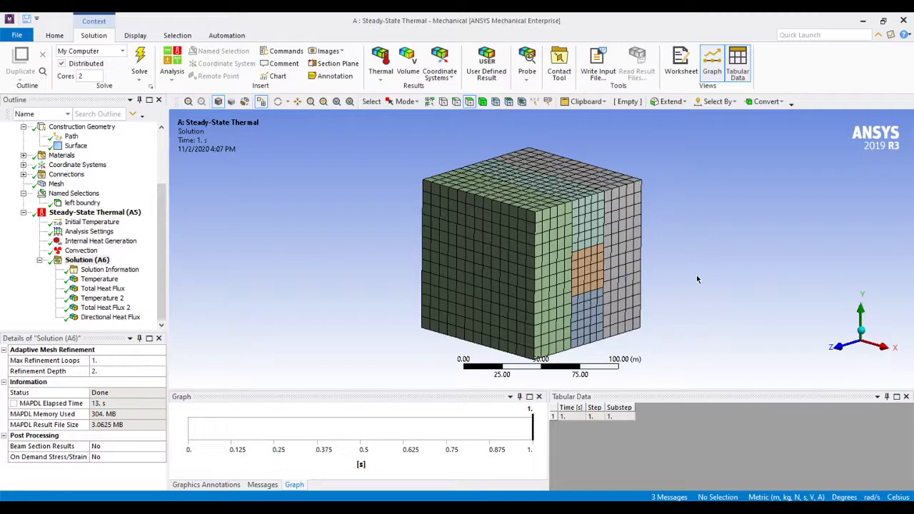
Create a named selection called "left boundry" from the five faces on the cube side showing the small square block, using the selected geometry
ctrl+middle_drag(697, 276, 702, 254)
scroll(701, 258, down, 1)
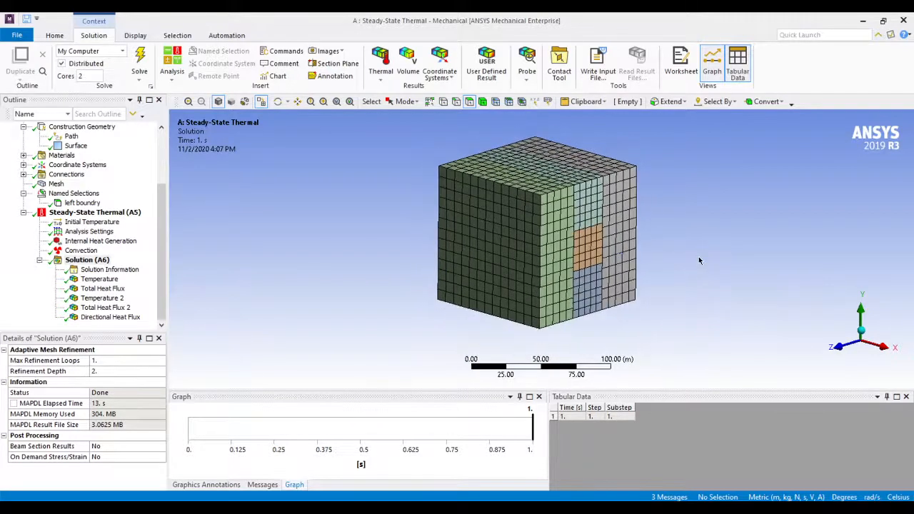
click(567, 259)
ctrl+click(586, 223)
ctrl+click(585, 241)
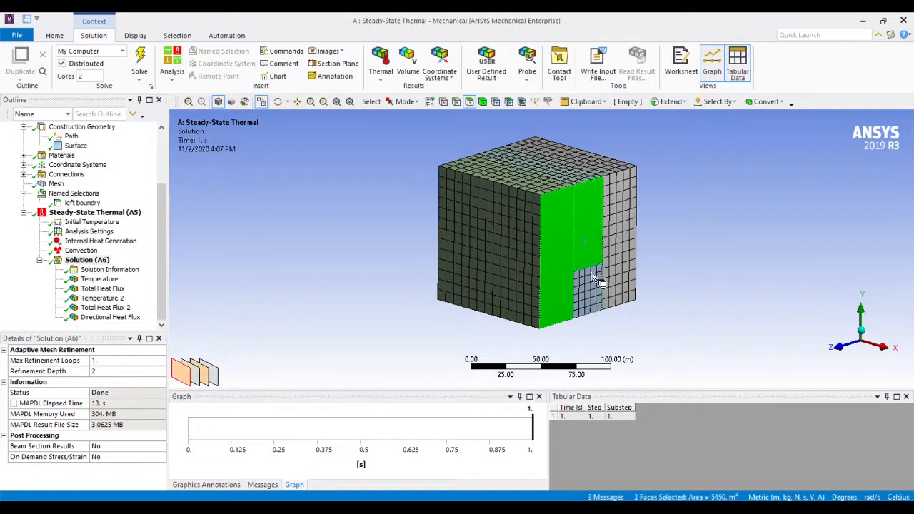
ctrl+click(598, 282)
ctrl+click(625, 279)
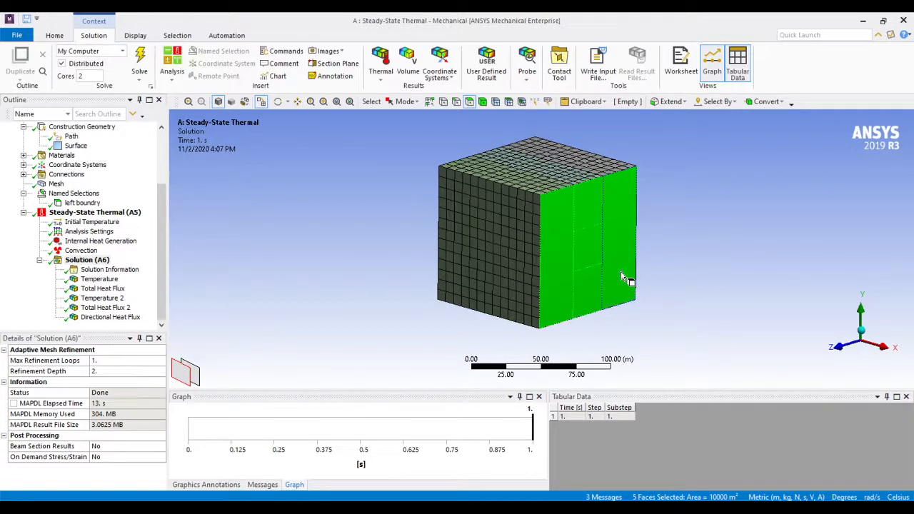
right_click(621, 277)
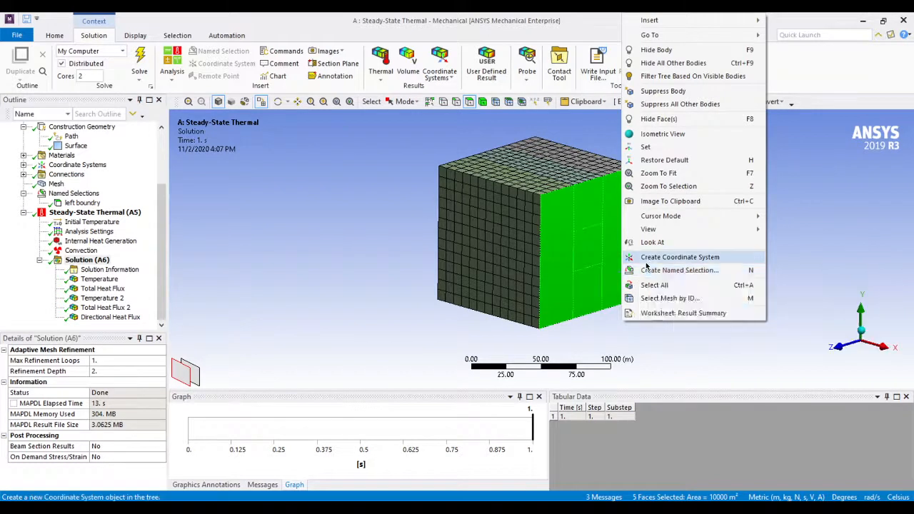
click(654, 271)
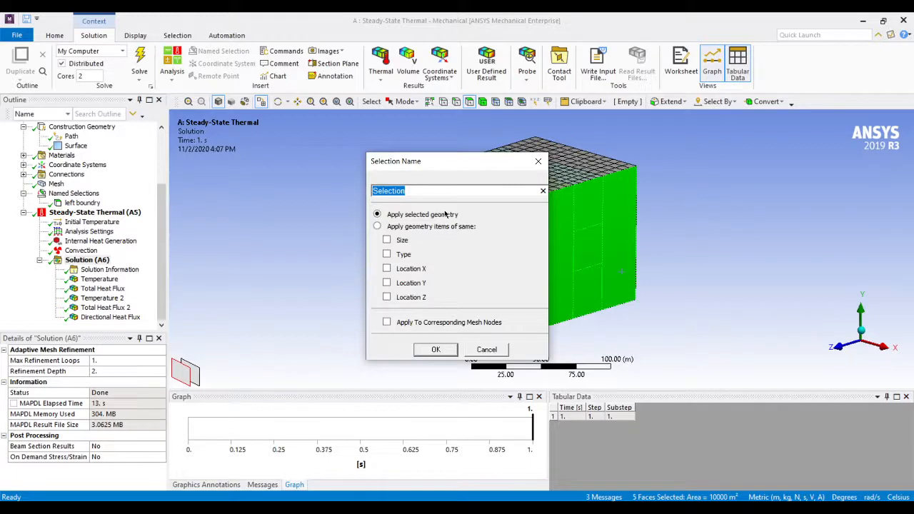
text(left boundry)
click(436, 349)
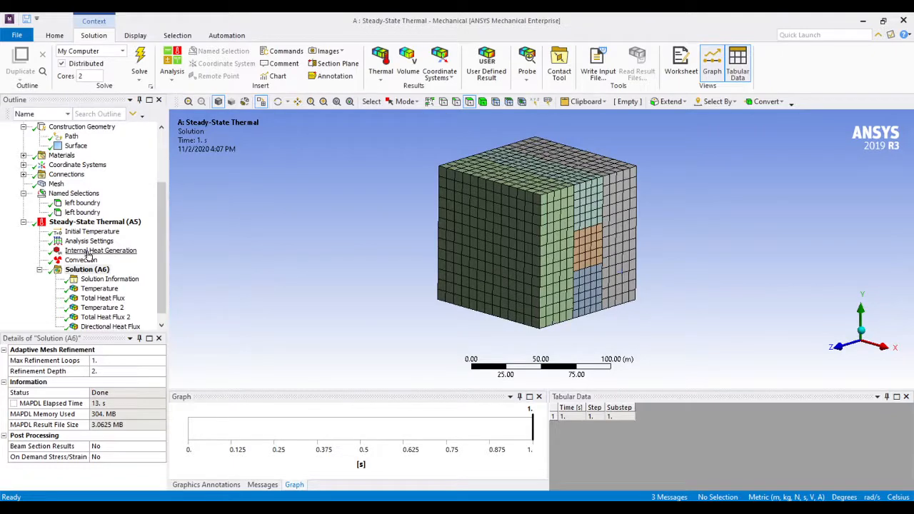
Delete the first of the two duplicate "left boundry" named selections and select the remaining one
click(82, 203)
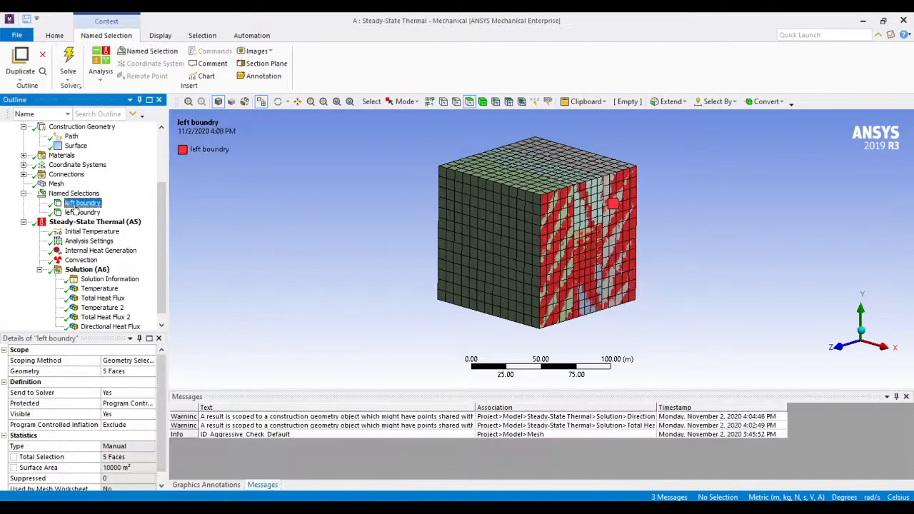
right_click(78, 205)
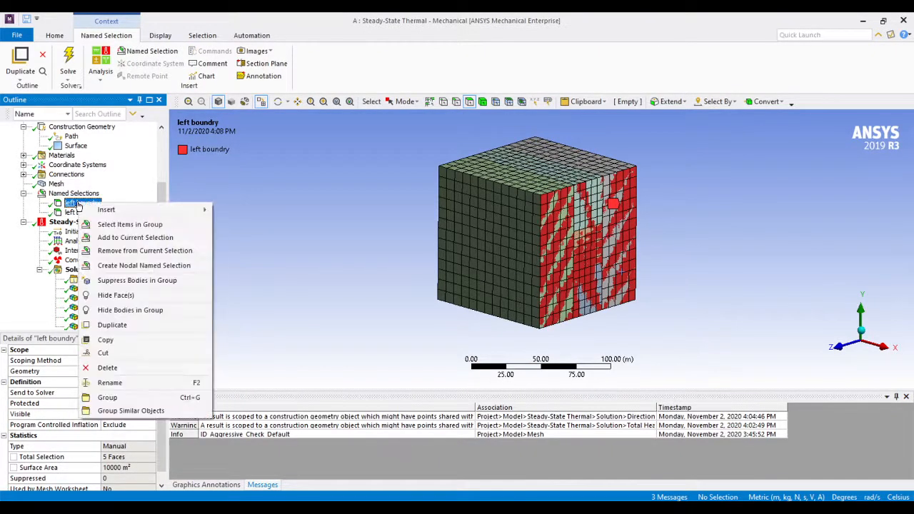
click(107, 368)
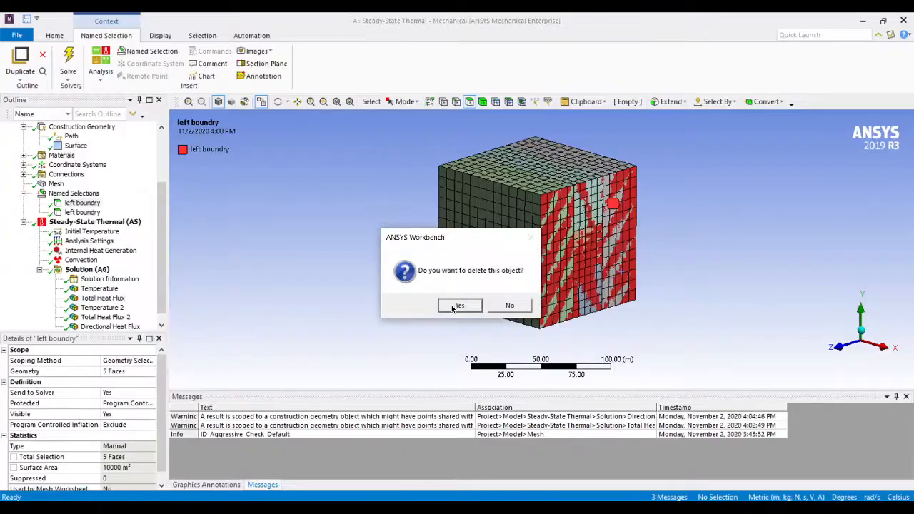
click(458, 306)
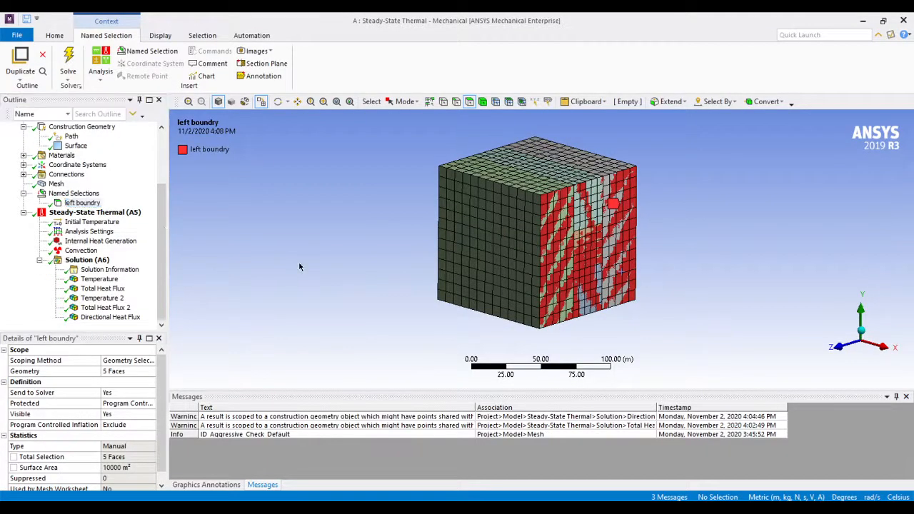
click(84, 203)
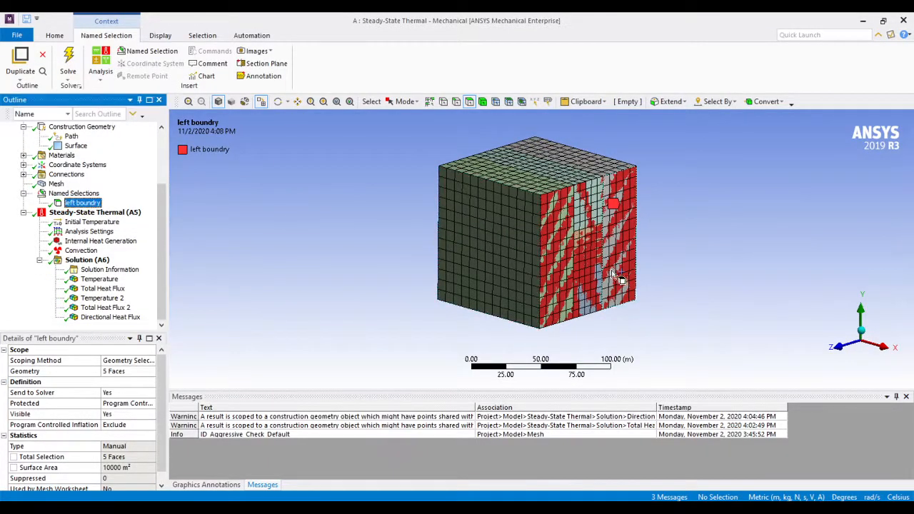
Add another Total Heat Flux result to the steady-state thermal solution
click(85, 260)
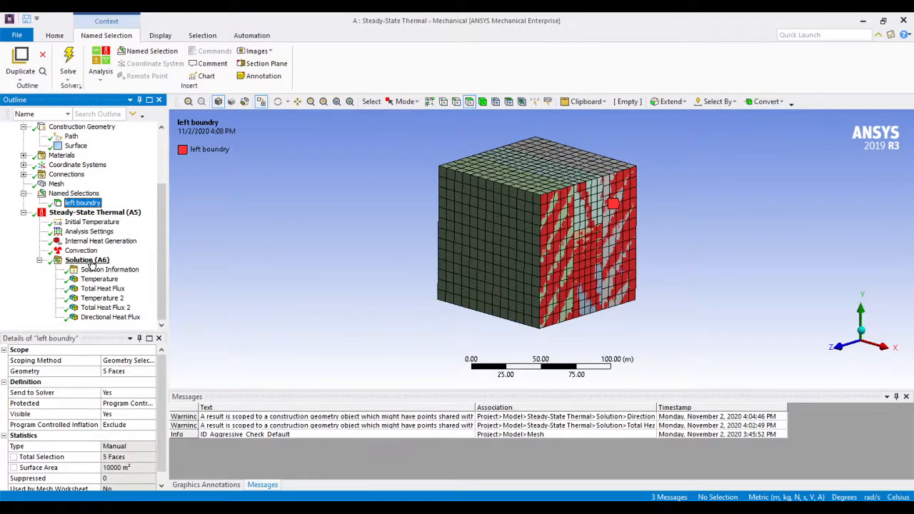
right_click(91, 260)
mouse_move(198, 267)
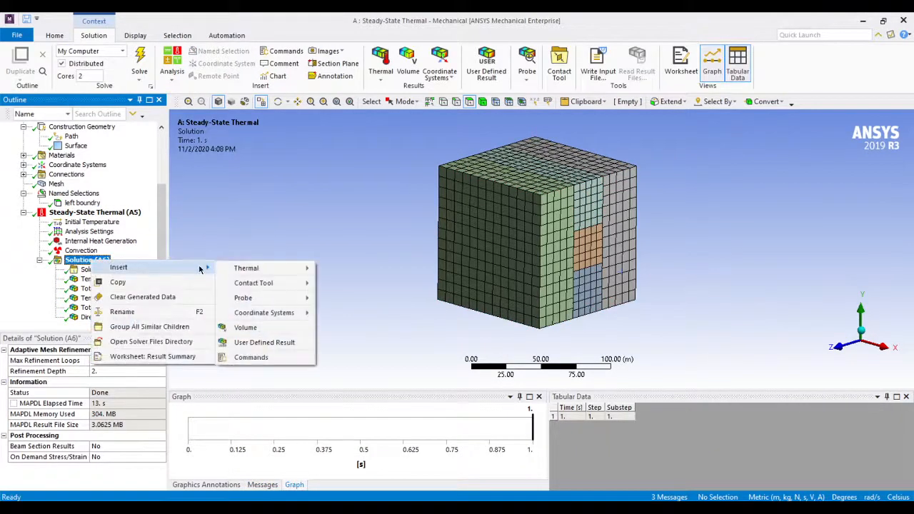
mouse_move(300, 269)
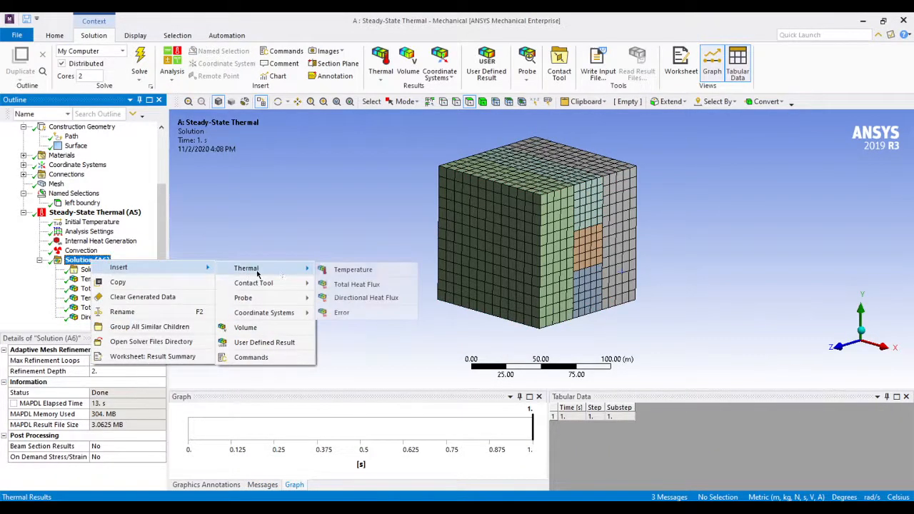
click(359, 285)
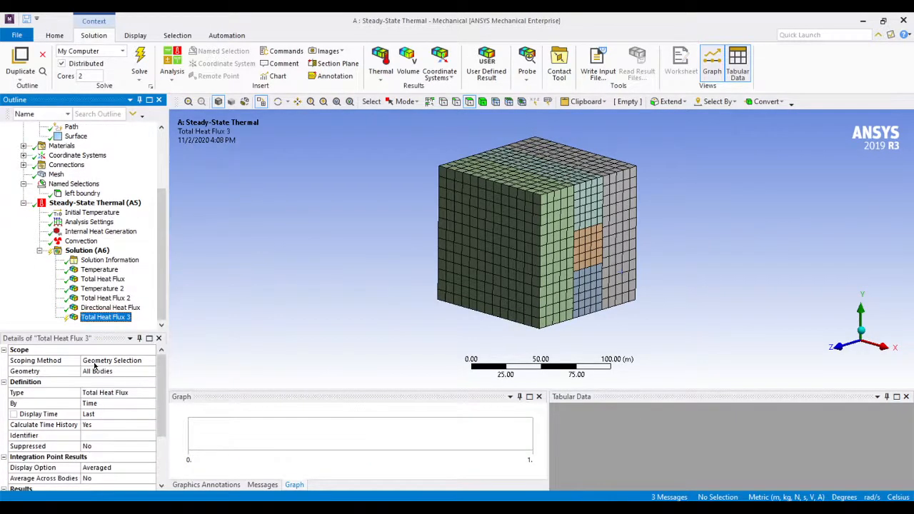
Scope the new total heat flux result by Named Selection to "left boundry"
click(95, 363)
click(150, 360)
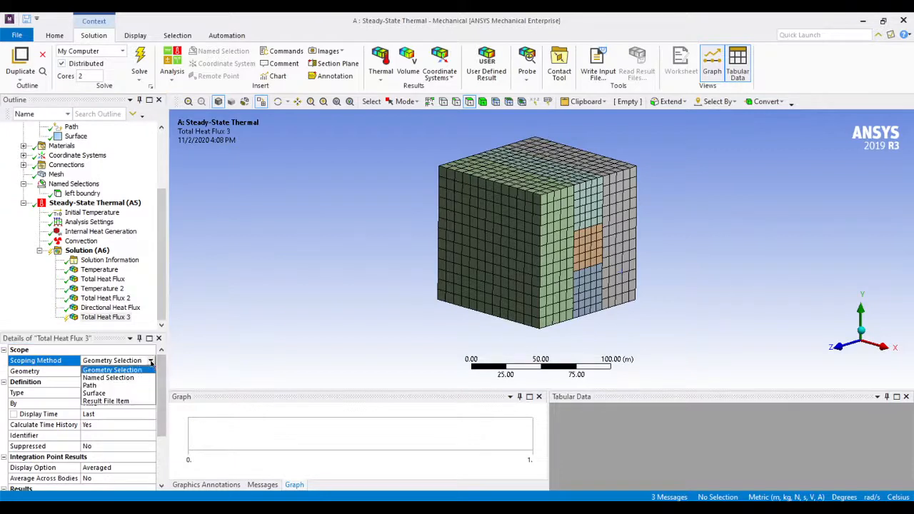
click(107, 378)
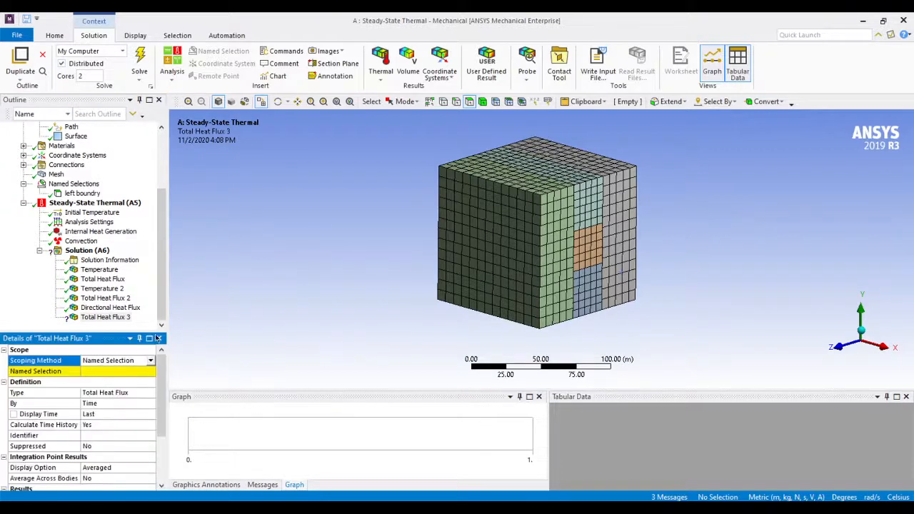
click(118, 371)
click(151, 373)
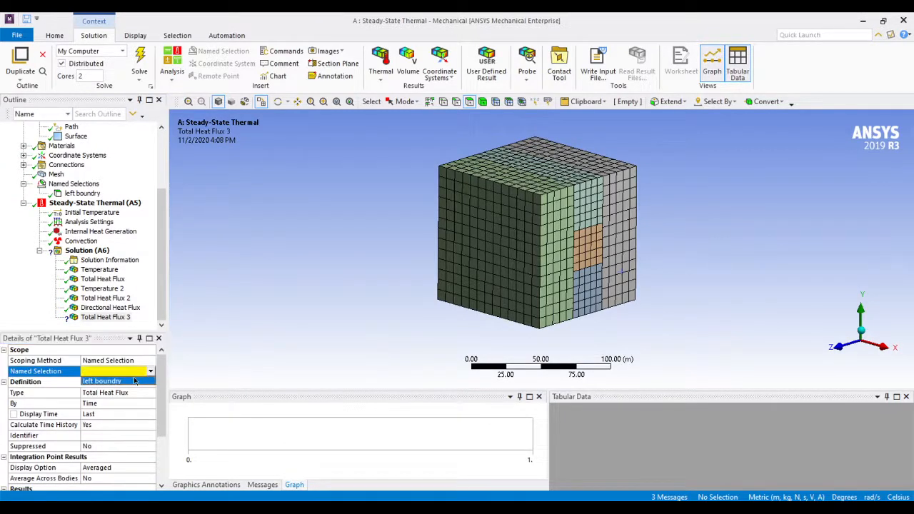
click(133, 383)
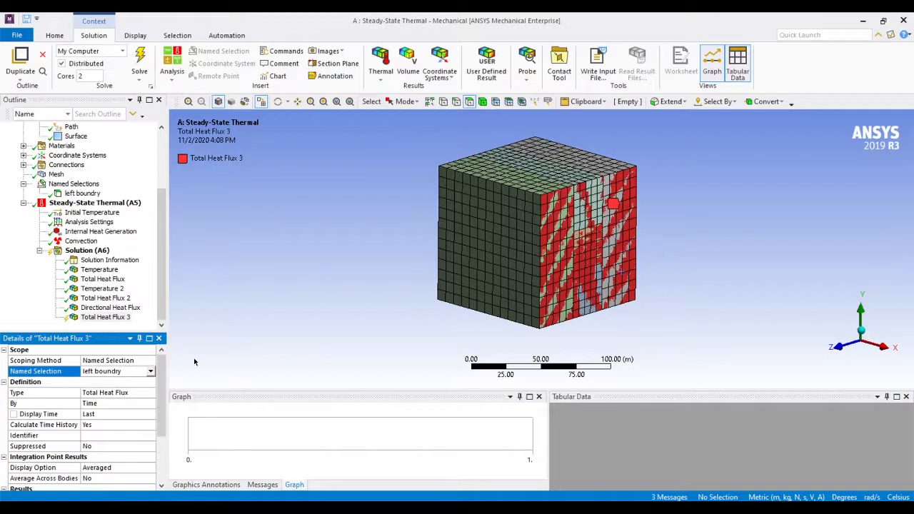
Evaluate the total heat flux result scoped to "left boundry" and view its vectors up close
right_click(113, 317)
click(190, 153)
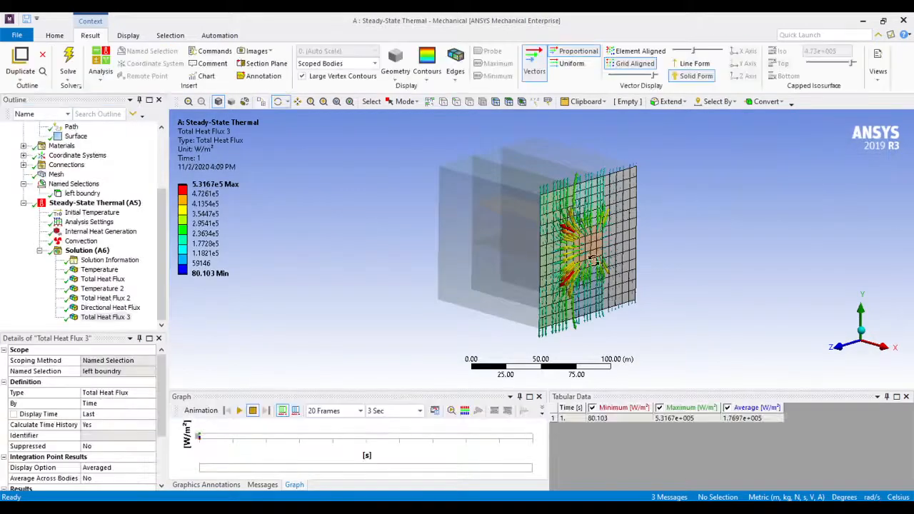
scroll(680, 272, up, 3)
scroll(680, 272, down, 1)
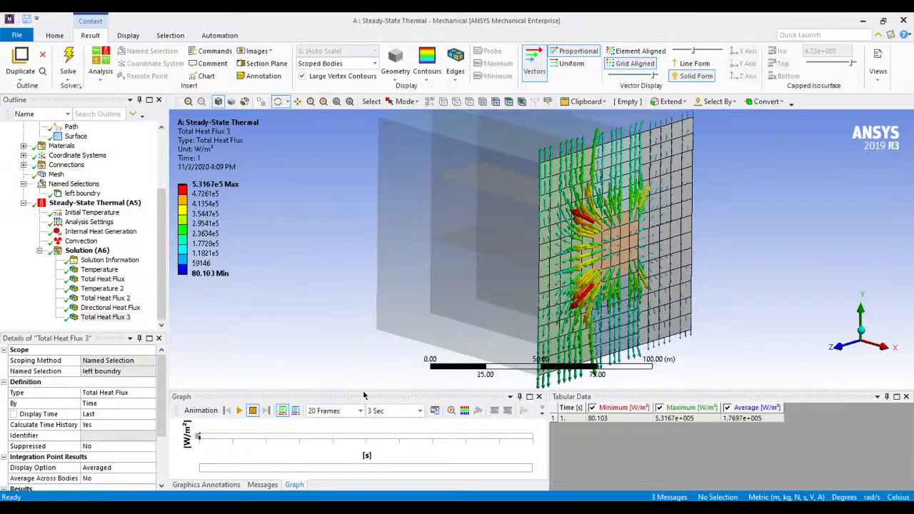
Animate the boundary heat flux vectors and examine them looking straight at the "left boundry" faces
click(239, 411)
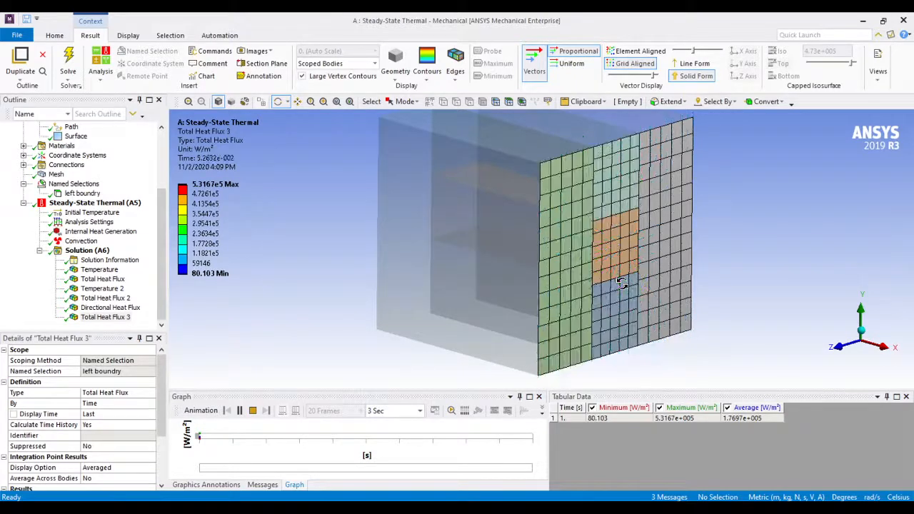
drag(689, 346, 584, 333)
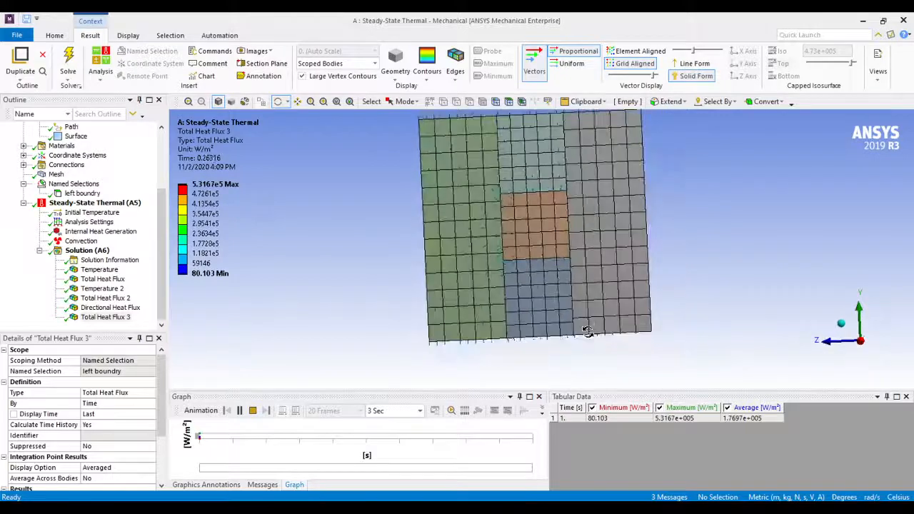
drag(803, 353, 750, 341)
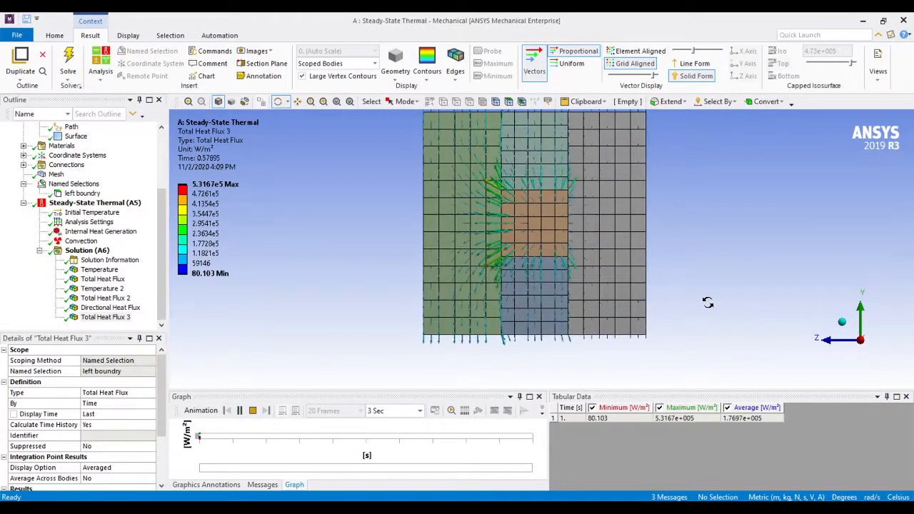
drag(707, 303, 713, 328)
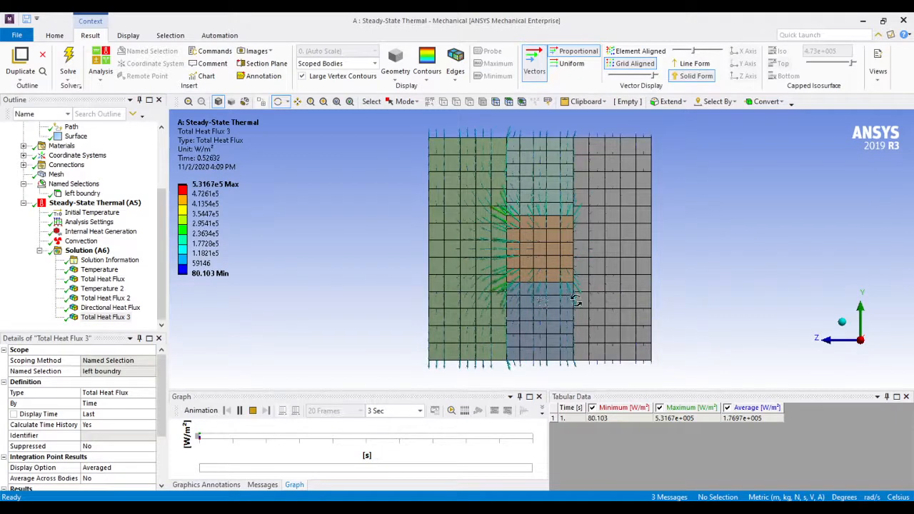
Review each solution result in turn, from Temperature through Directional Heat Flux to the total heat flux scoped to "left boundry"
click(89, 271)
click(86, 279)
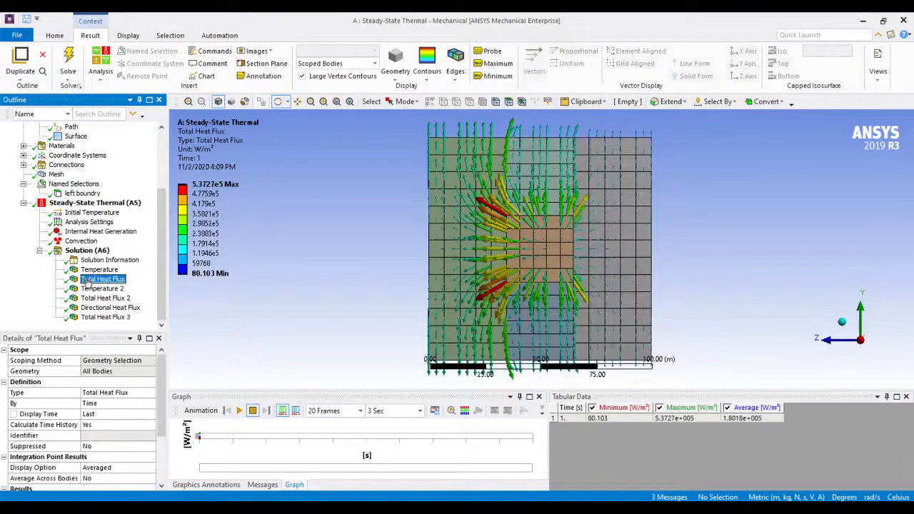
click(93, 288)
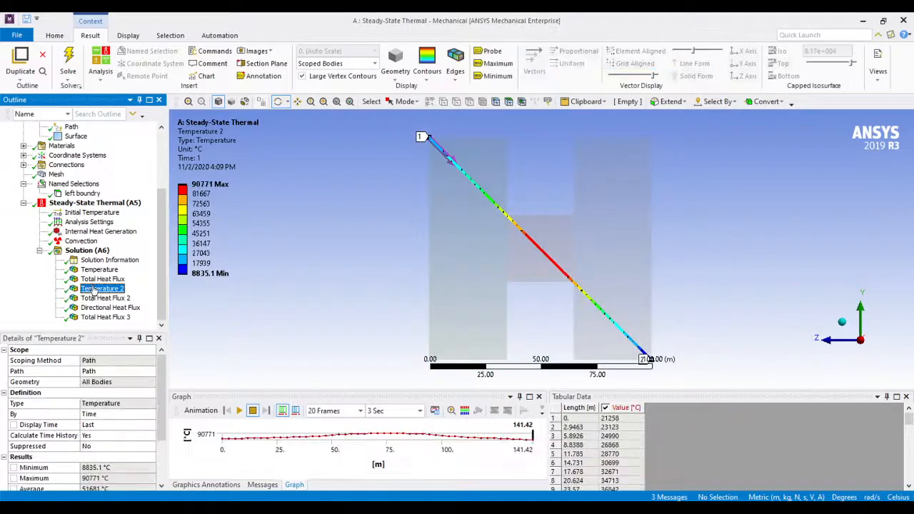
click(99, 298)
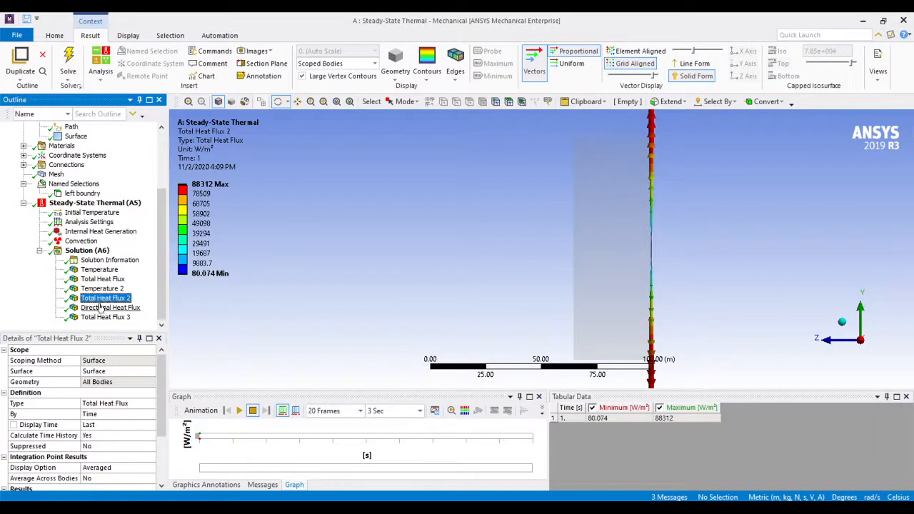
click(100, 308)
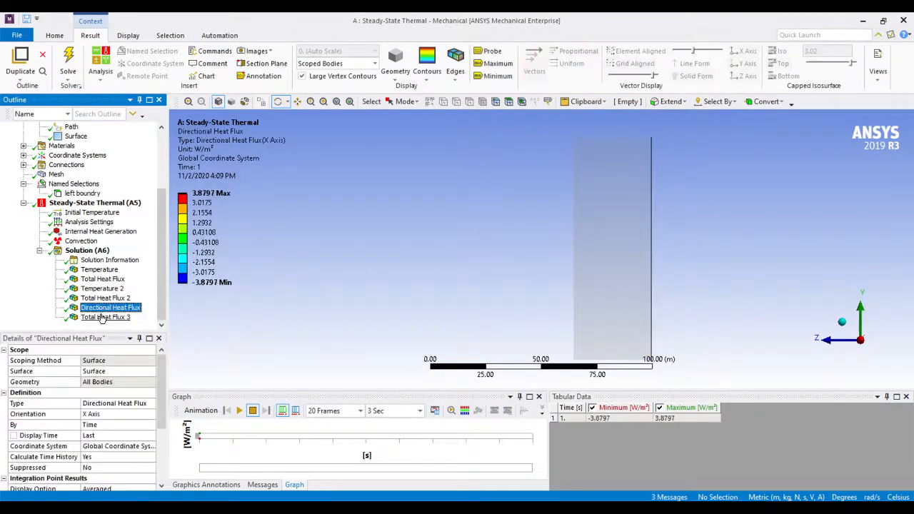
click(105, 317)
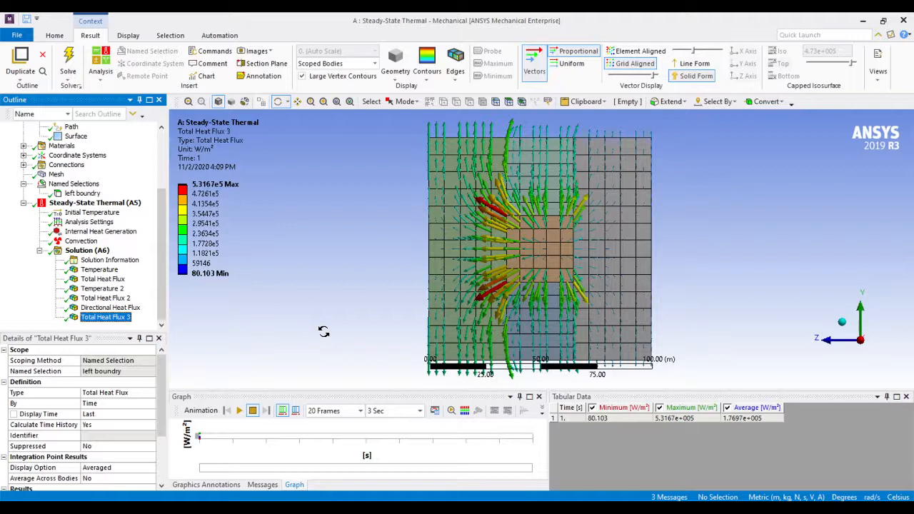
scroll(108, 288, up, 3)
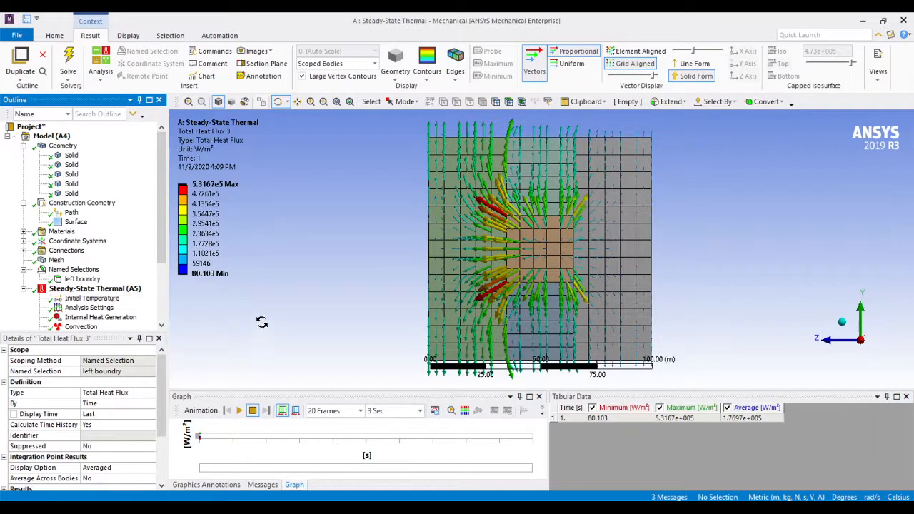
scroll(113, 293, down, 3)
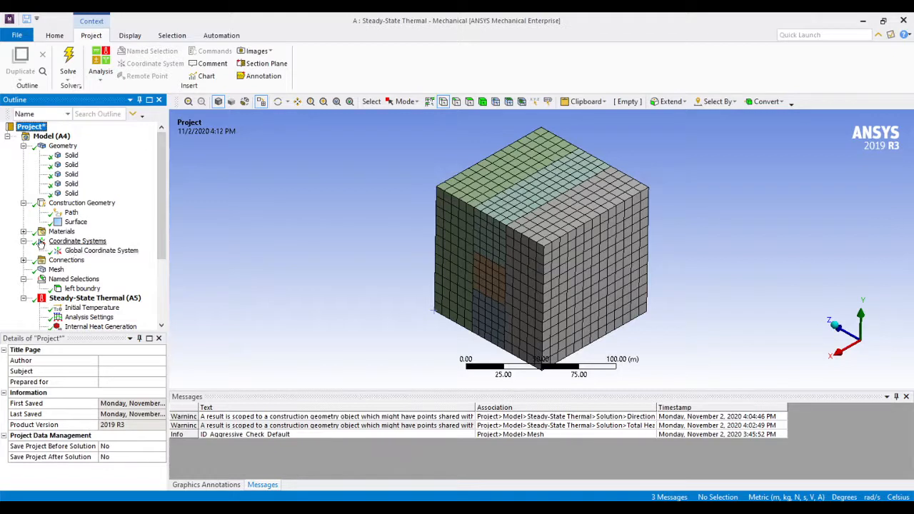
Insert a new coordinate system into the model alongside the global one
click(97, 250)
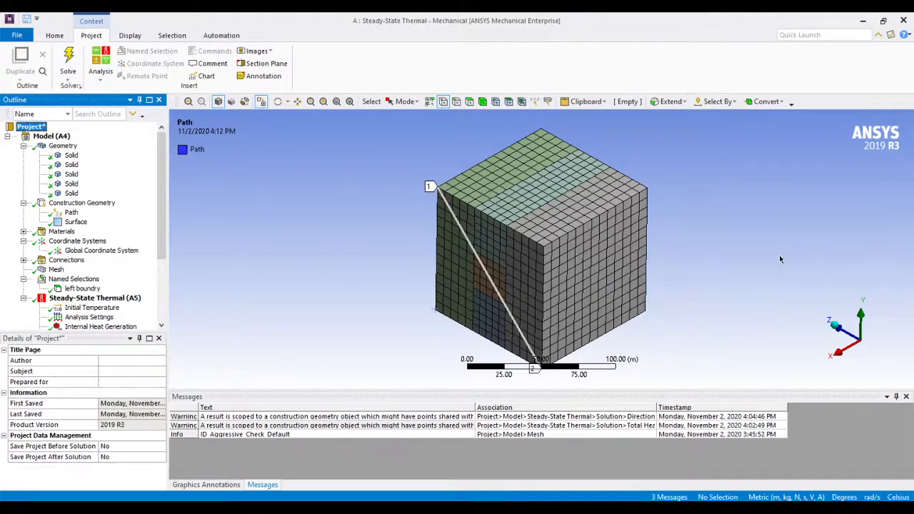
click(780, 243)
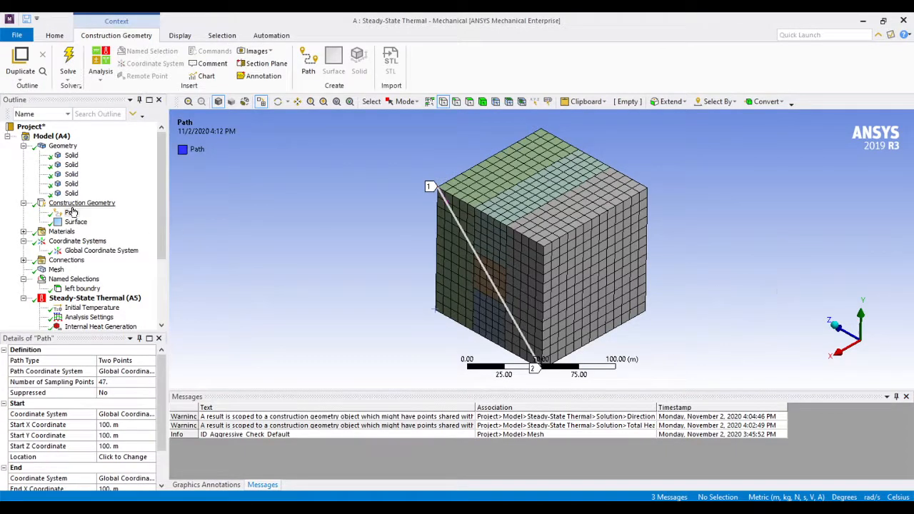
click(79, 242)
right_click(79, 241)
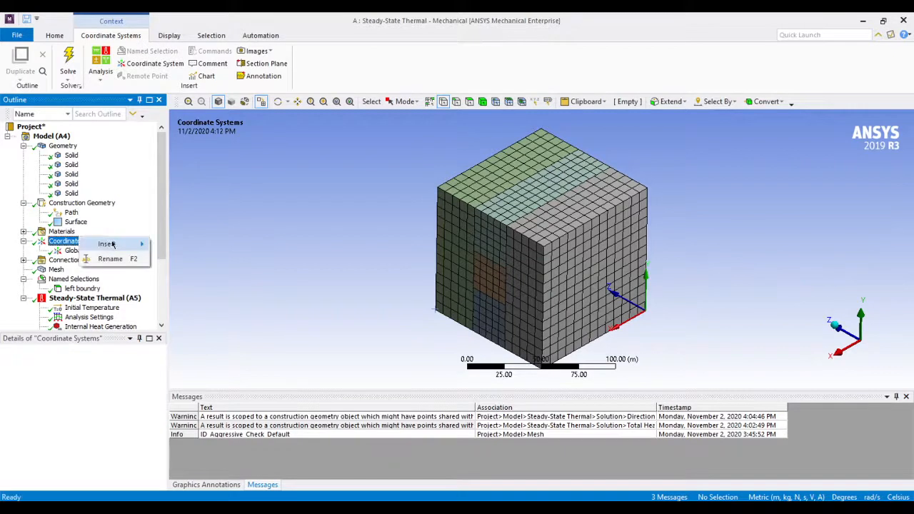
mouse_move(110, 244)
click(176, 246)
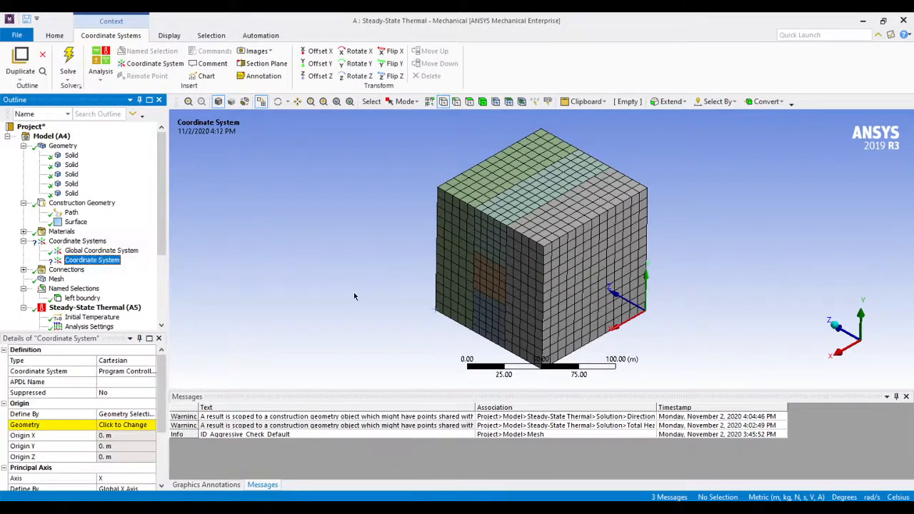
Set the new coordinate system's origin to the cube's upper front corner vertex at X 100 m, Y 100 m, Z 0 m
scroll(107, 435, down, 3)
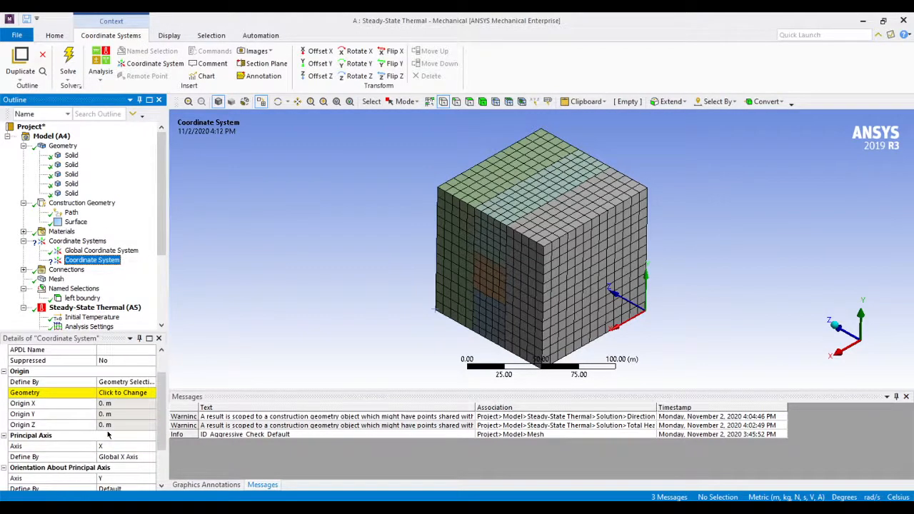
scroll(111, 433, up, 2)
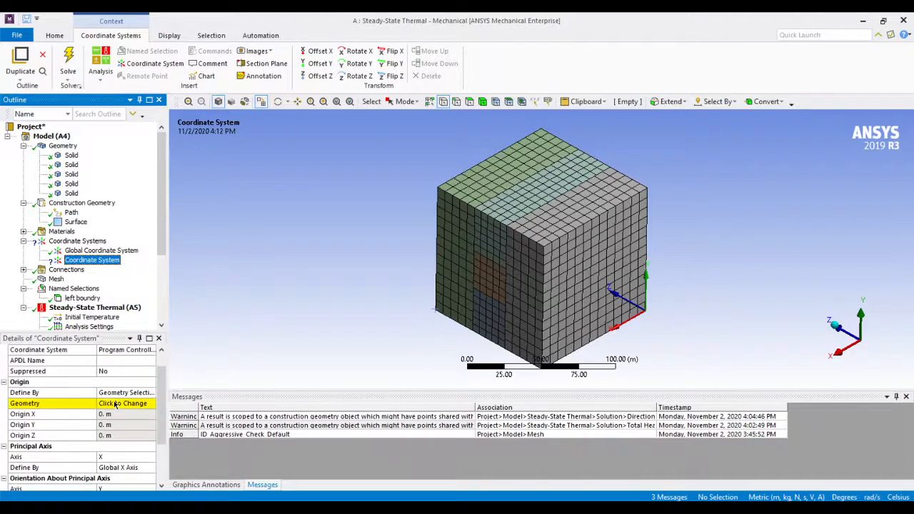
click(444, 105)
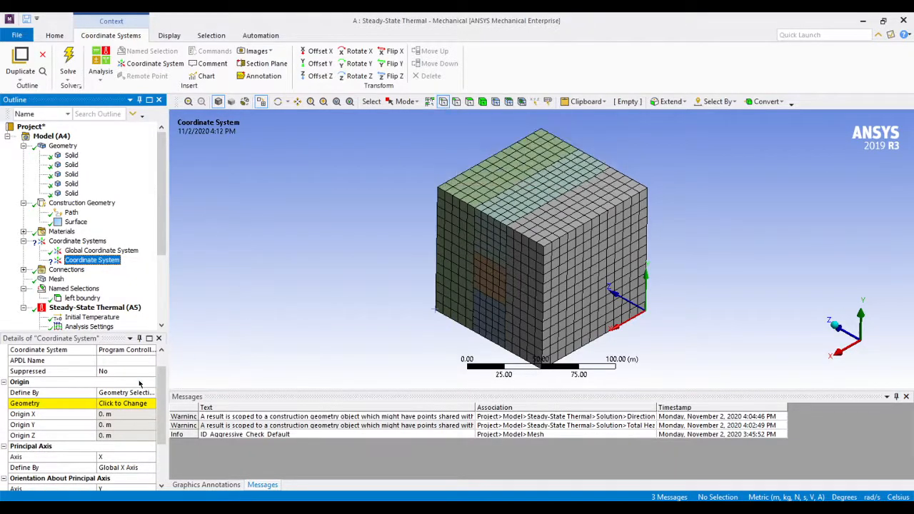
click(111, 405)
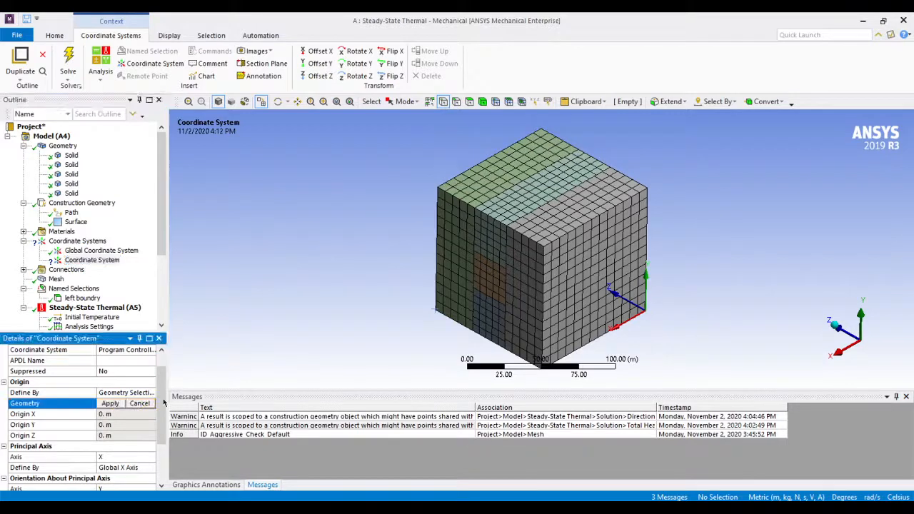
click(545, 244)
click(111, 404)
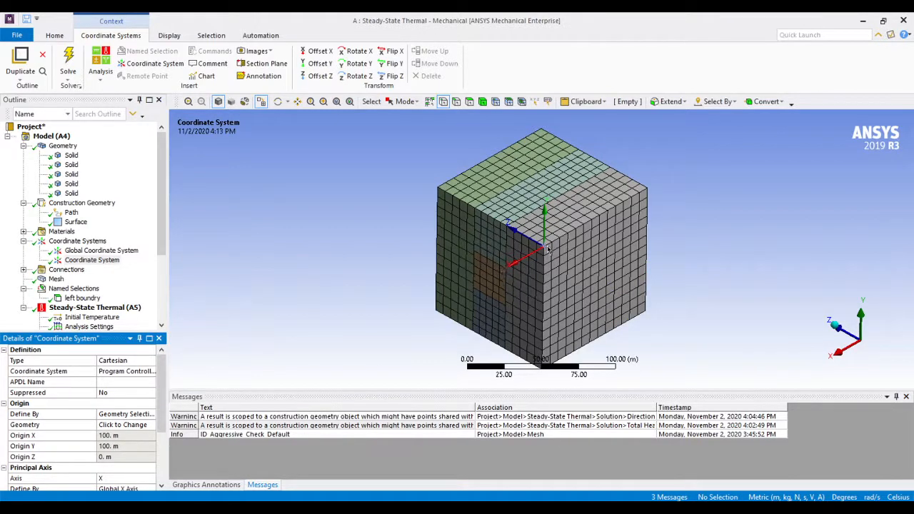
scroll(117, 447, down, 2)
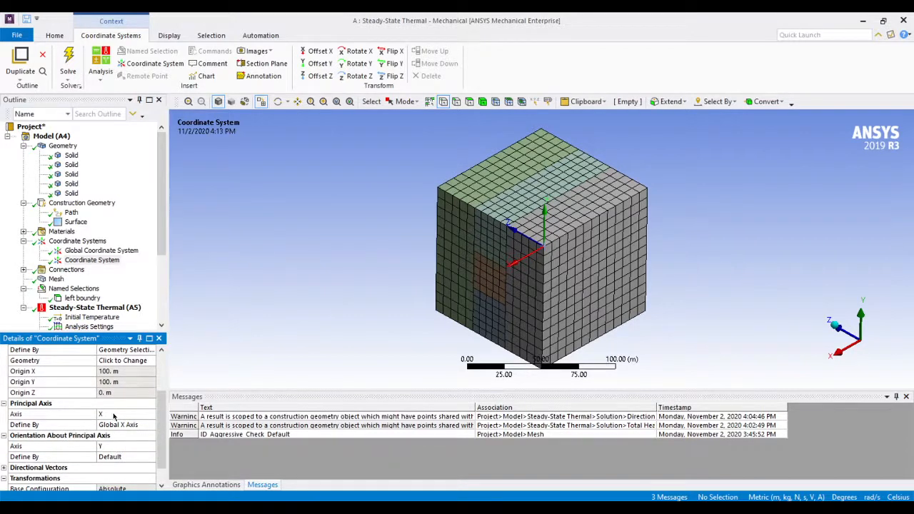
Try Y as the new coordinate system's principal axis and Z as its orientation axis
click(112, 415)
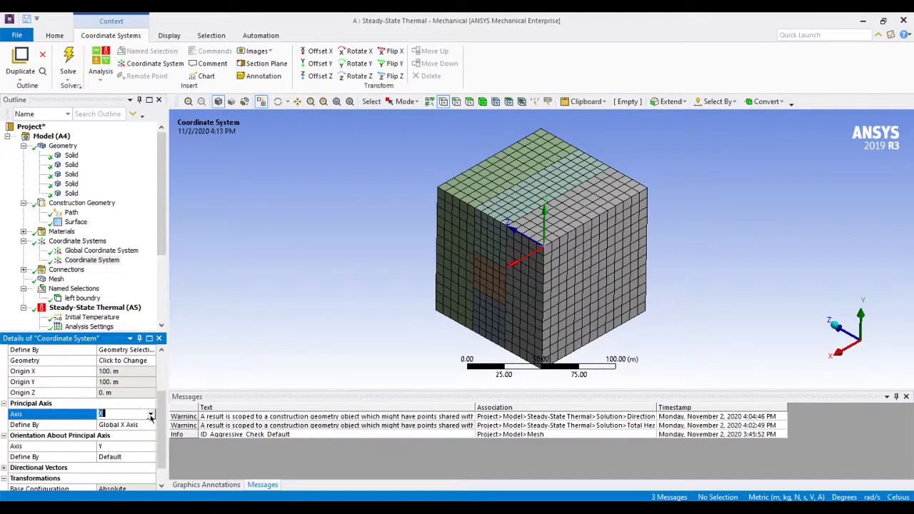
click(151, 416)
click(145, 434)
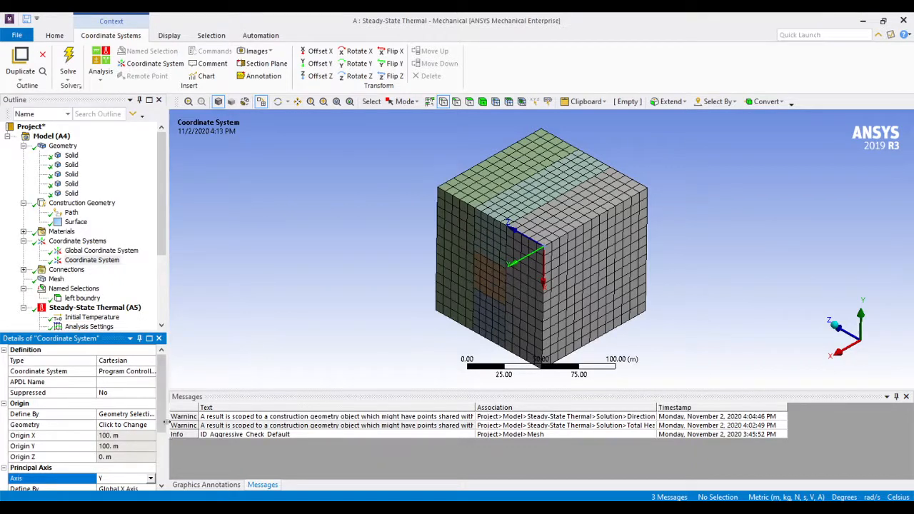
drag(164, 420, 165, 459)
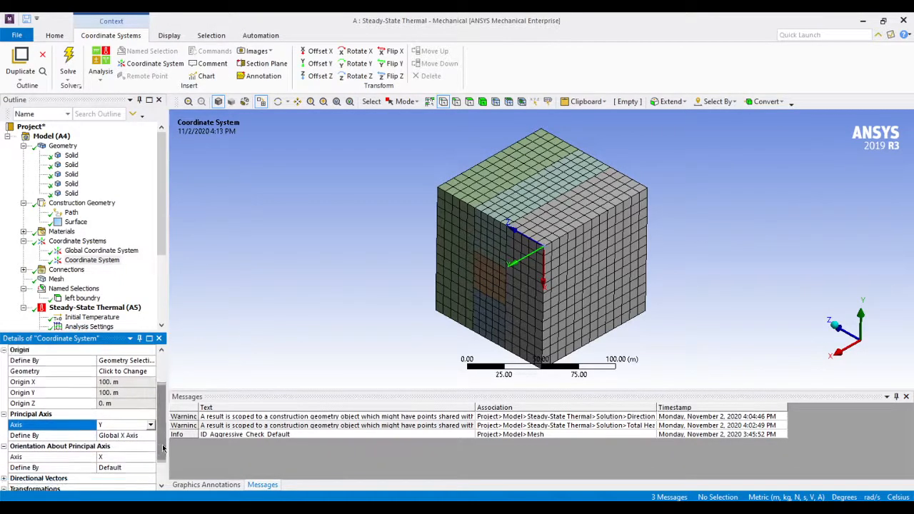
click(133, 456)
click(150, 457)
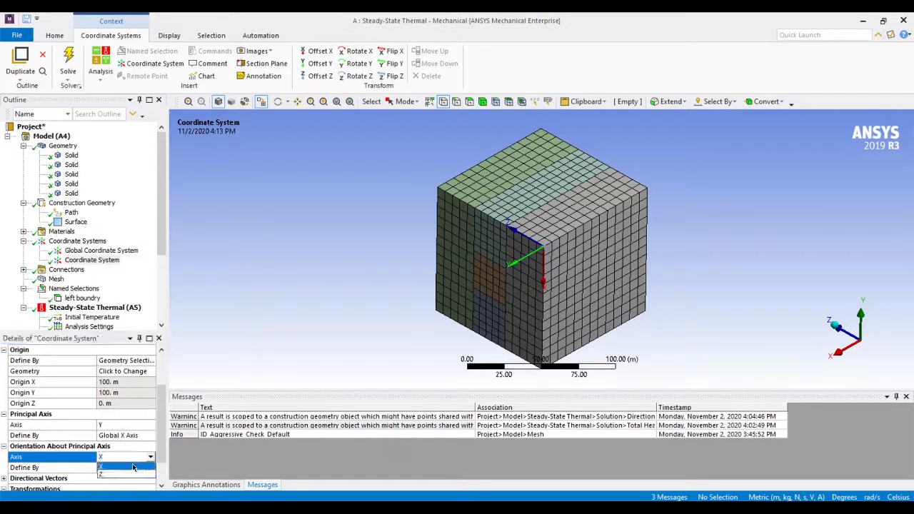
click(127, 475)
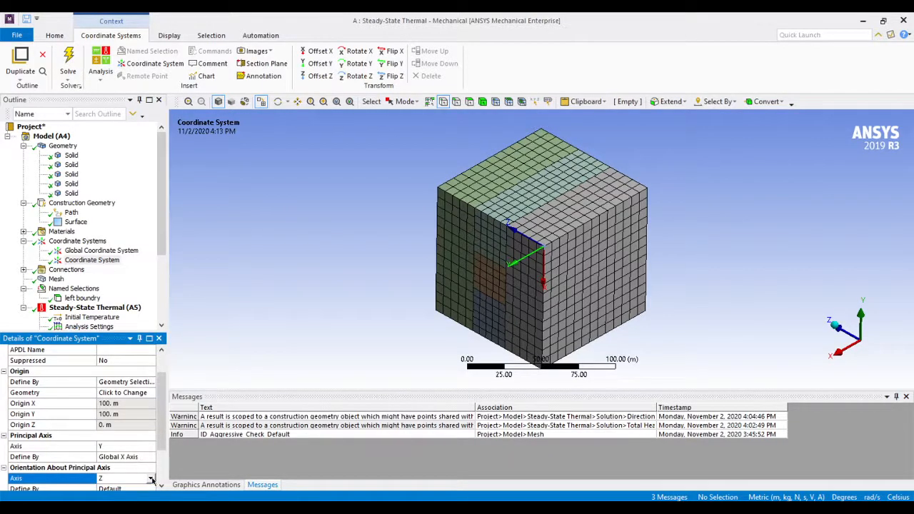
Change the new coordinate system's orientation axis to X and return its principal axis to X
click(151, 478)
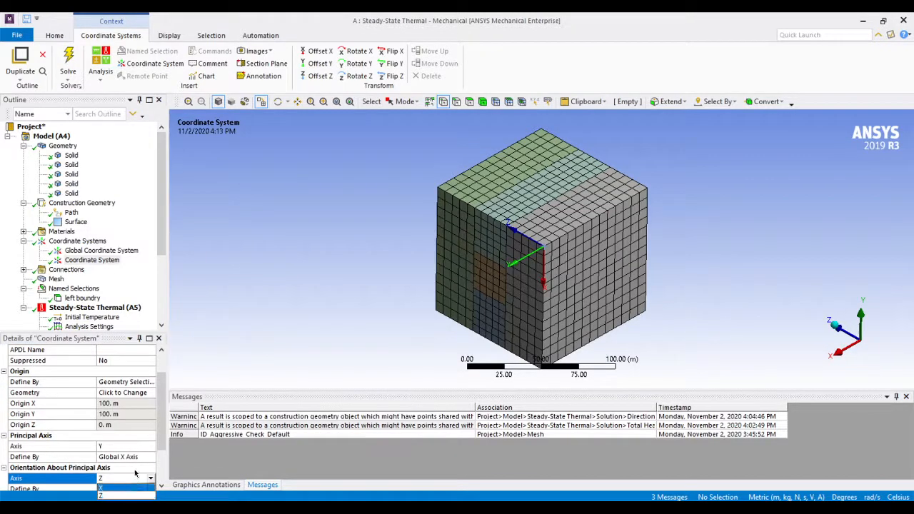
click(135, 470)
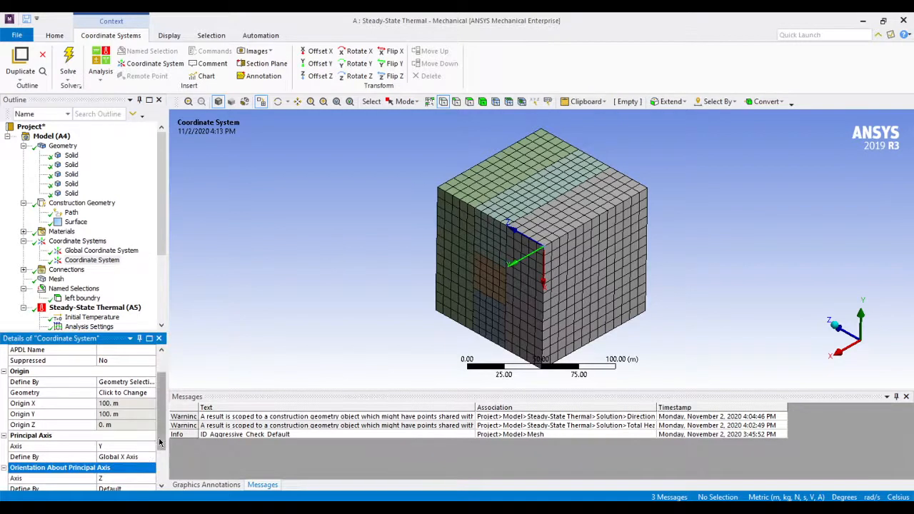
scroll(104, 439, down, 2)
click(120, 435)
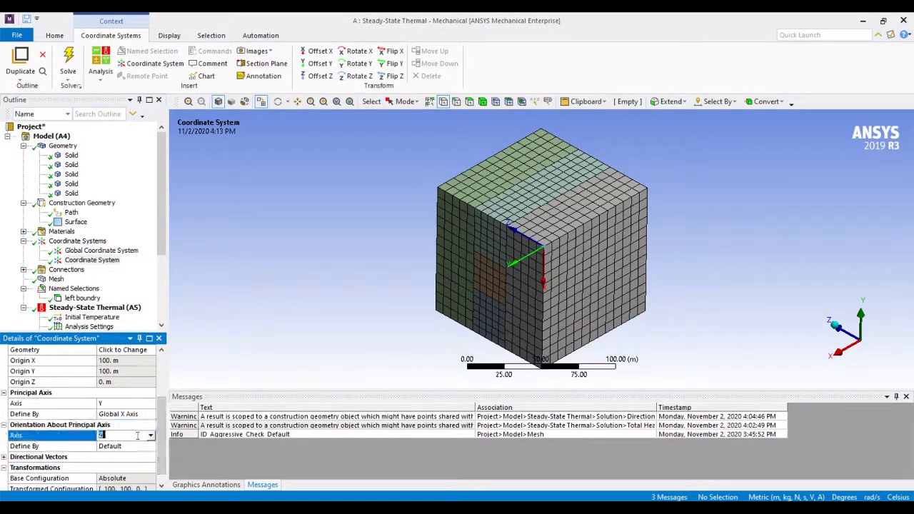
click(150, 436)
click(131, 447)
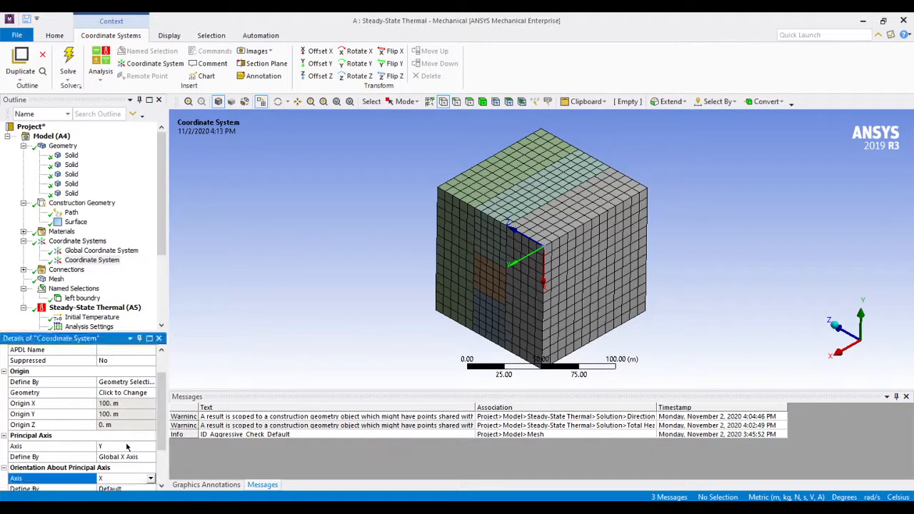
click(123, 447)
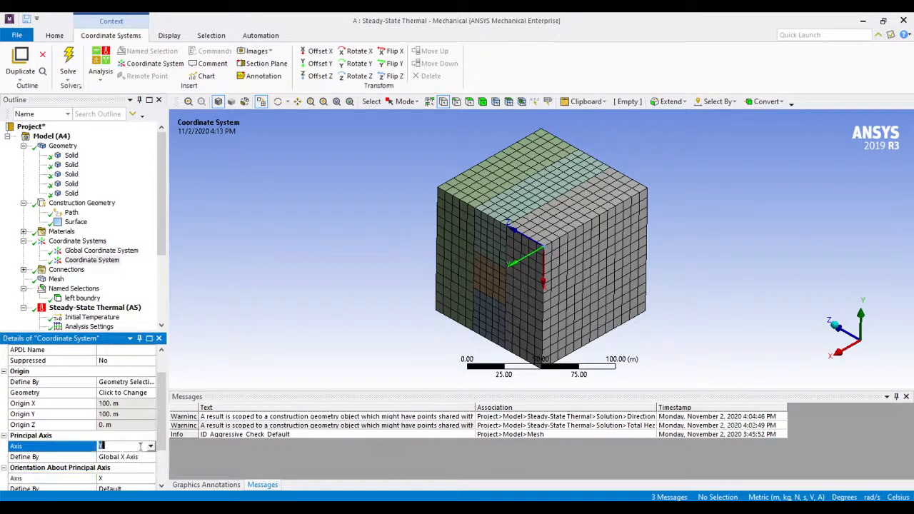
click(150, 447)
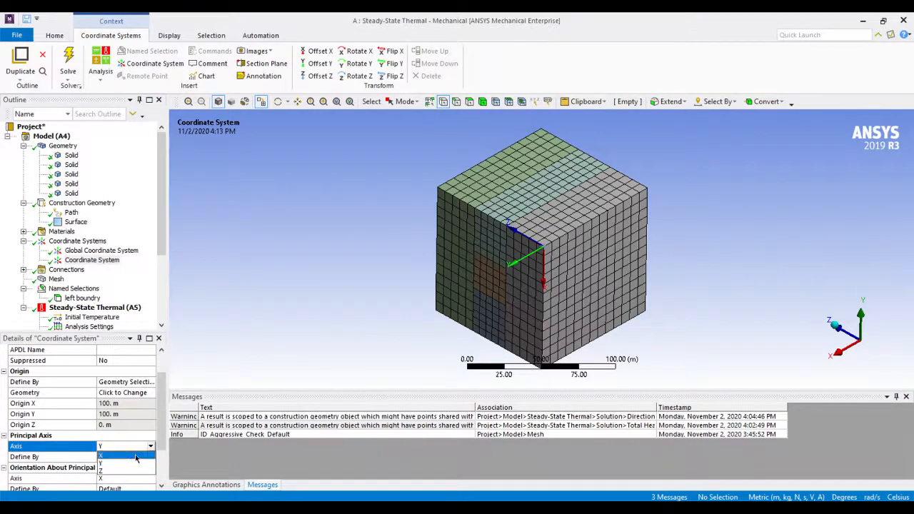
click(136, 456)
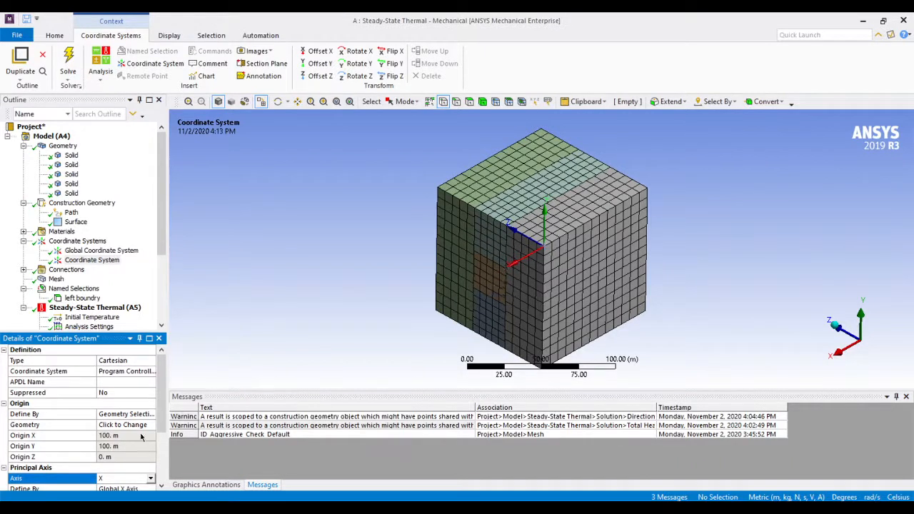
Set the new coordinate system's principal axis to Z, defined by the Global X Axis
click(150, 478)
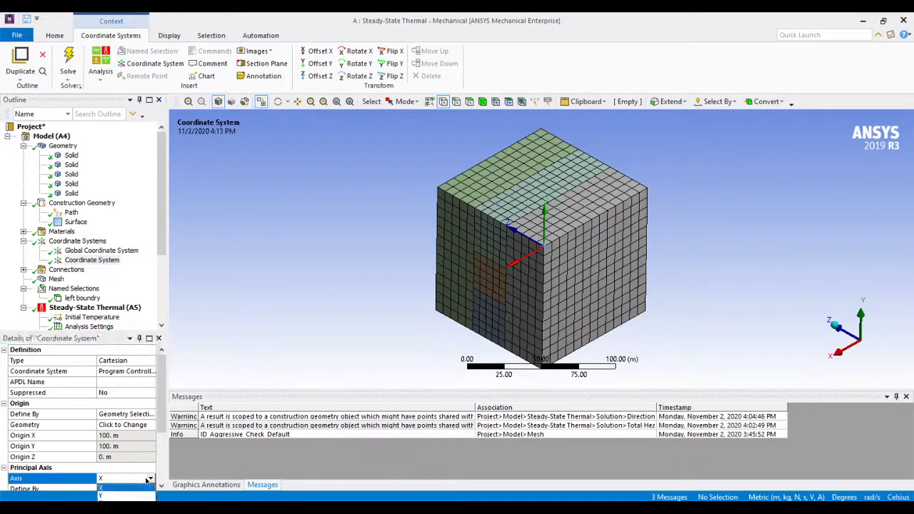
click(133, 499)
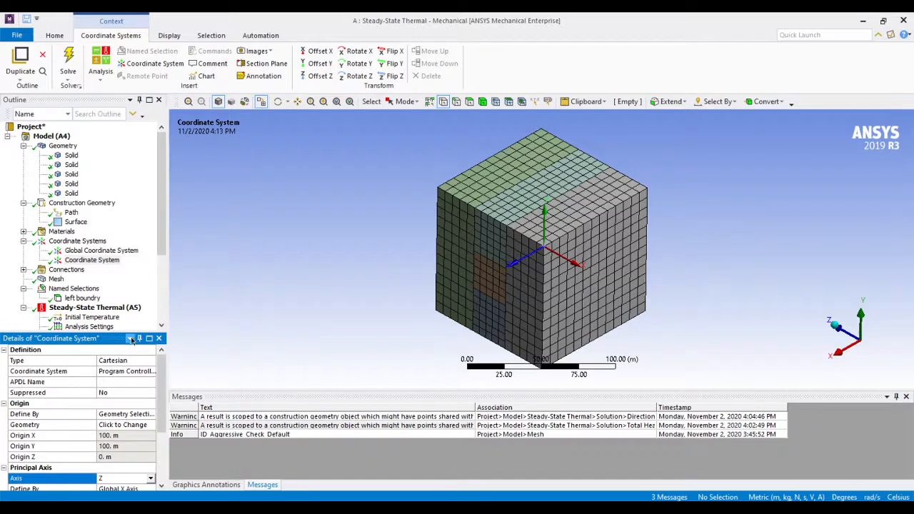
click(79, 263)
scroll(136, 305, down, 4)
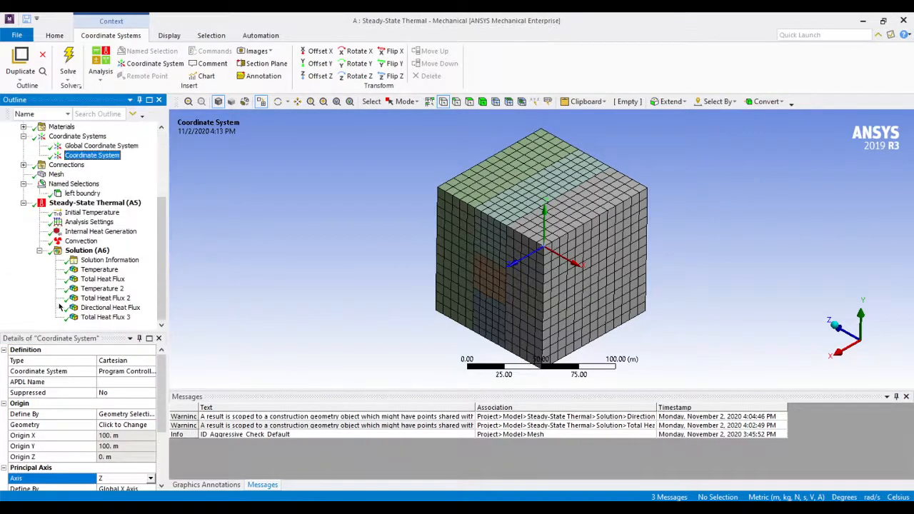
click(87, 251)
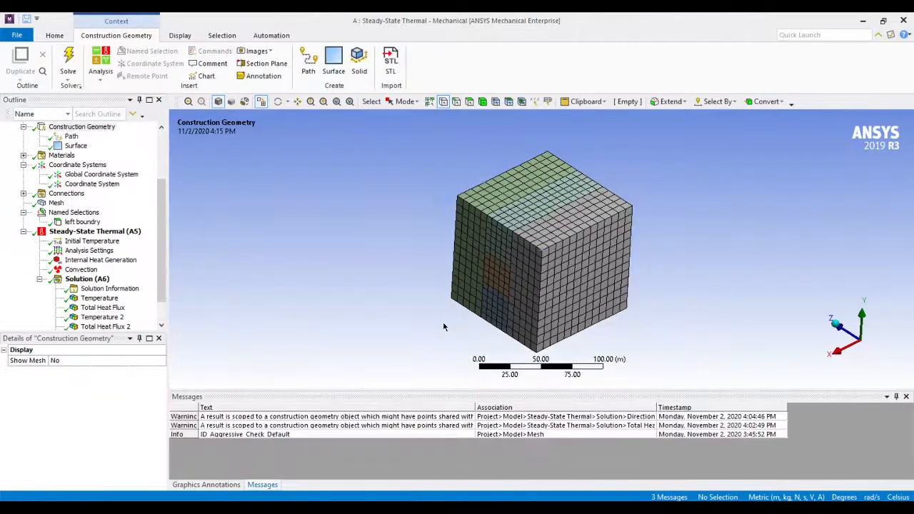
Add a second construction geometry surface to the model and base it on the custom Coordinate System
scroll(92, 255, up, 3)
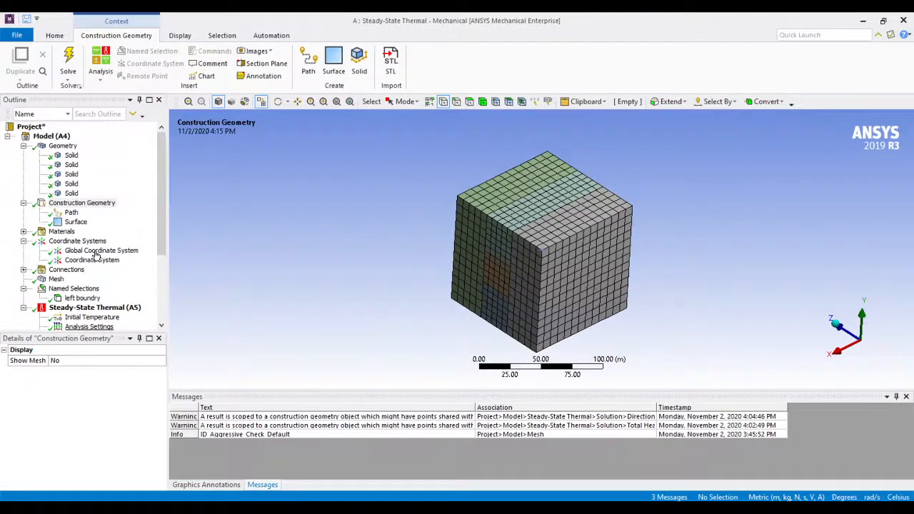
click(61, 139)
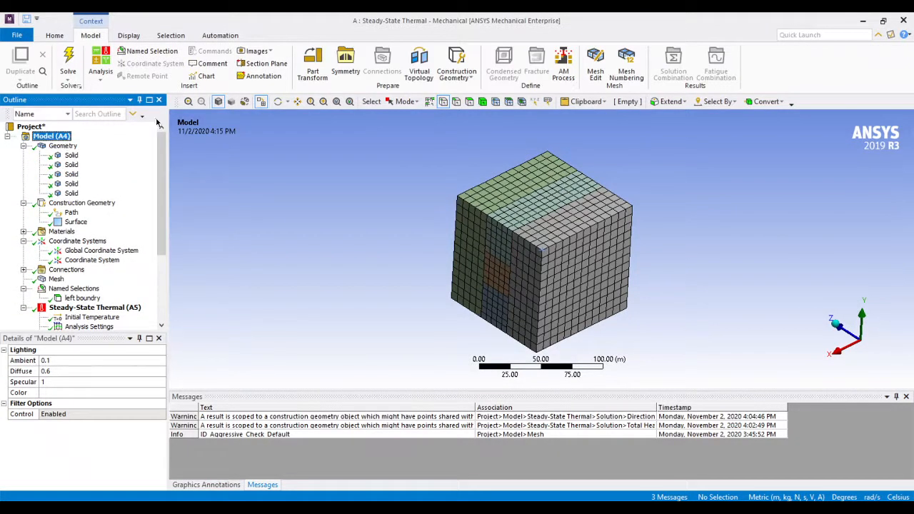
click(450, 84)
click(465, 105)
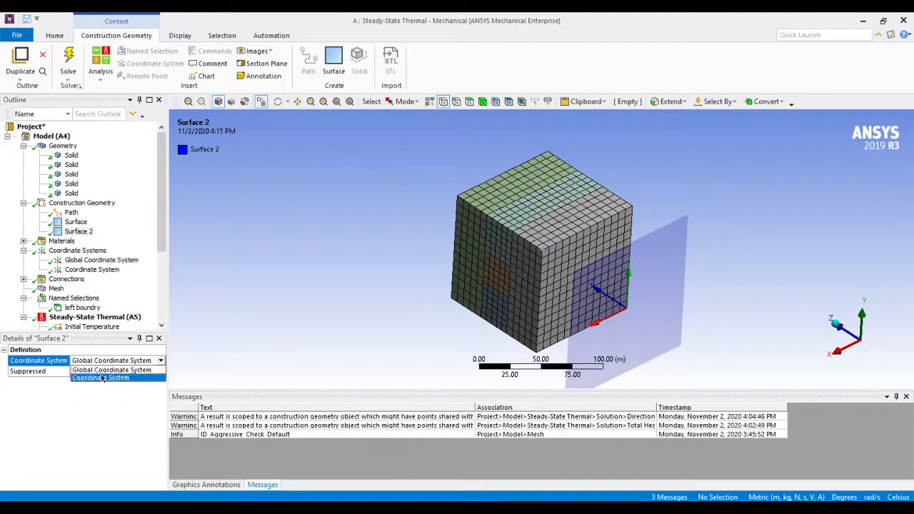
click(72, 403)
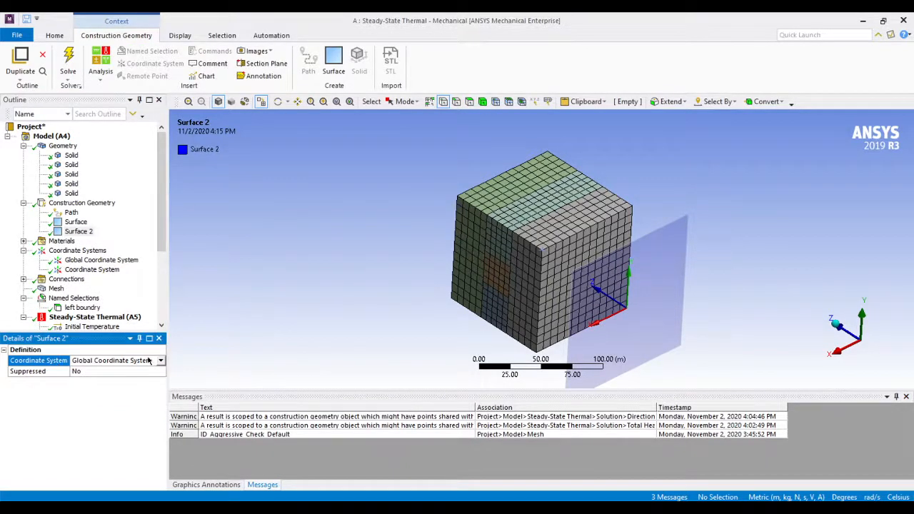
click(160, 361)
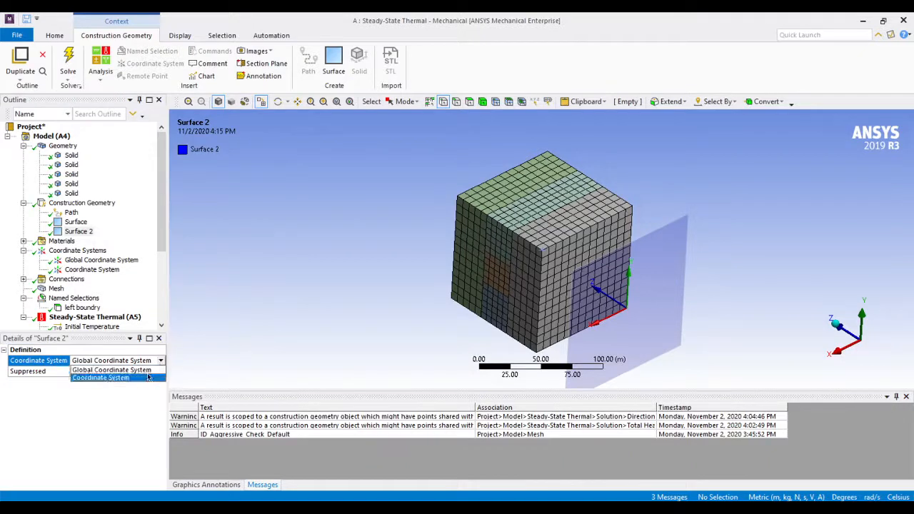
click(148, 373)
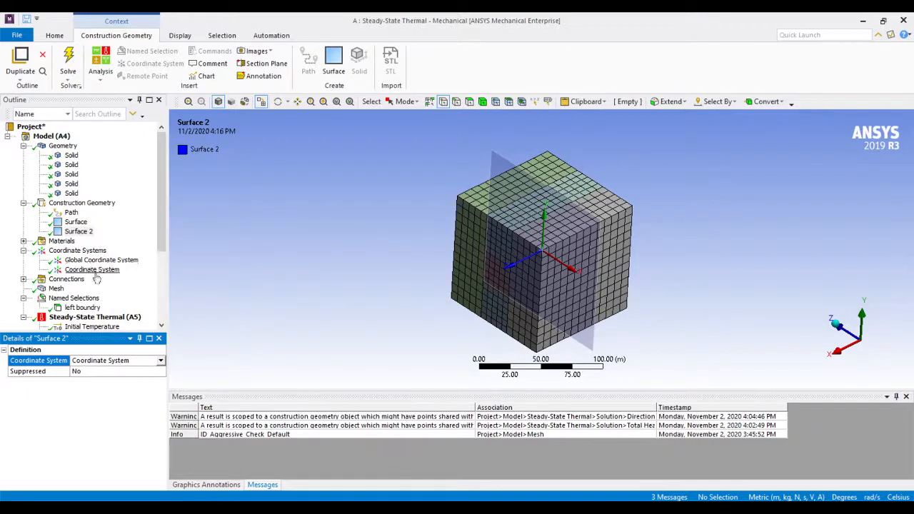
click(79, 232)
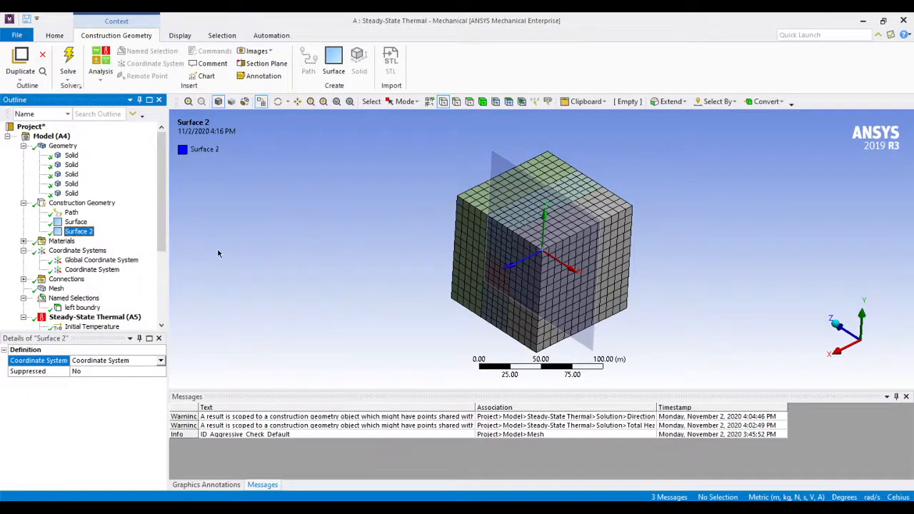
Insert another Total Heat Flux result under Solution (A6)
scroll(93, 242, down, 4)
click(91, 251)
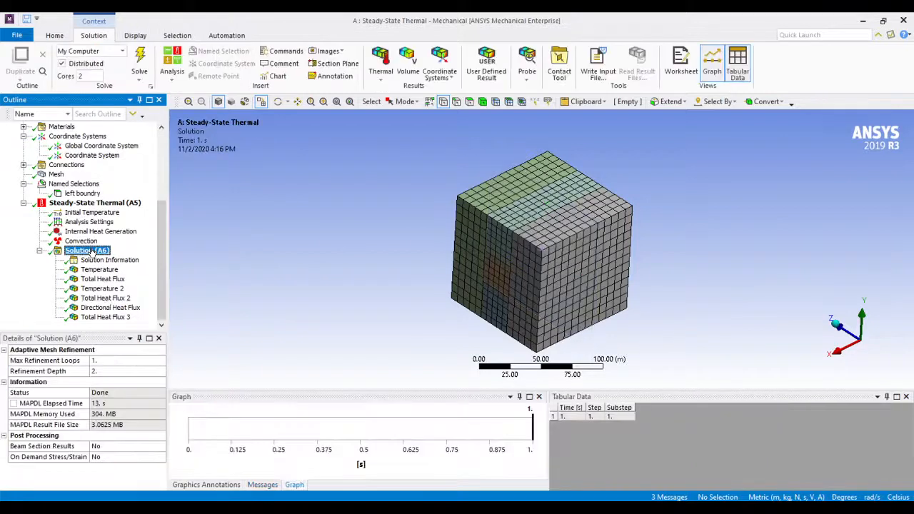
right_click(92, 251)
mouse_move(121, 255)
mouse_move(250, 255)
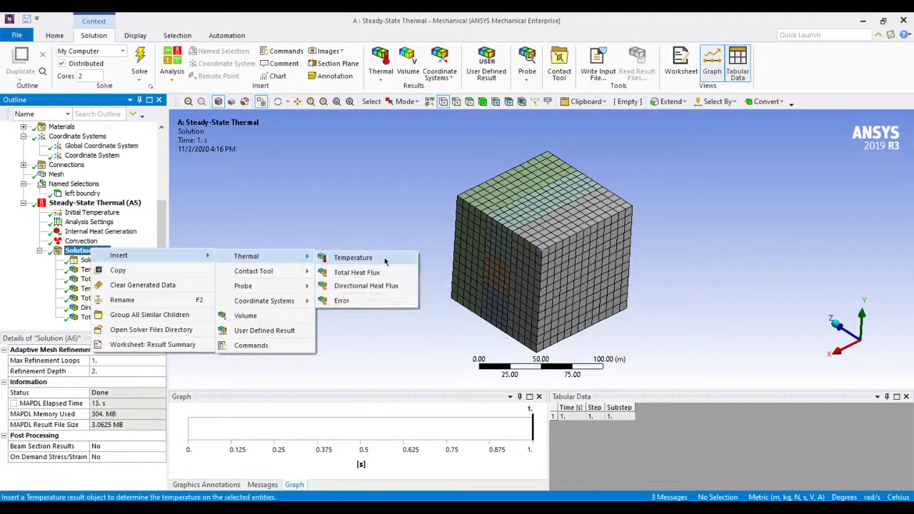
click(356, 272)
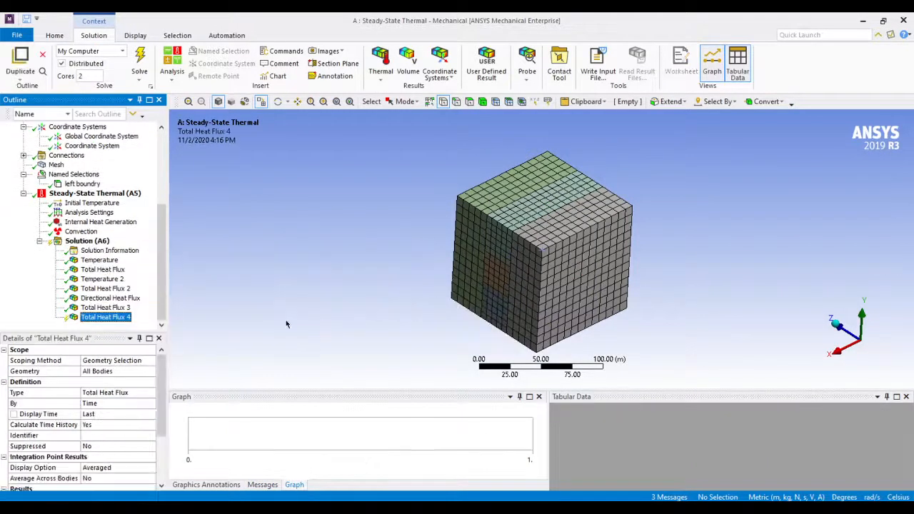
Scope the new total heat flux result to Surface 2 and evaluate all results
click(100, 362)
click(104, 363)
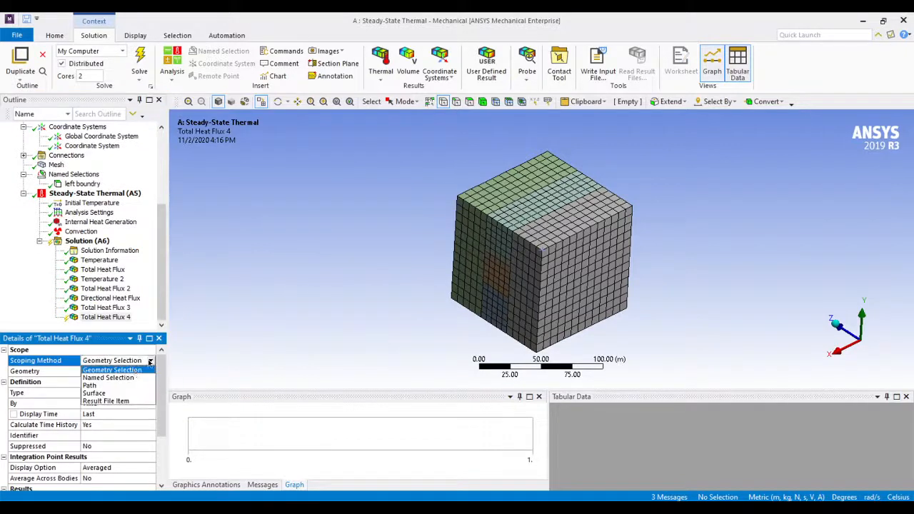
click(94, 394)
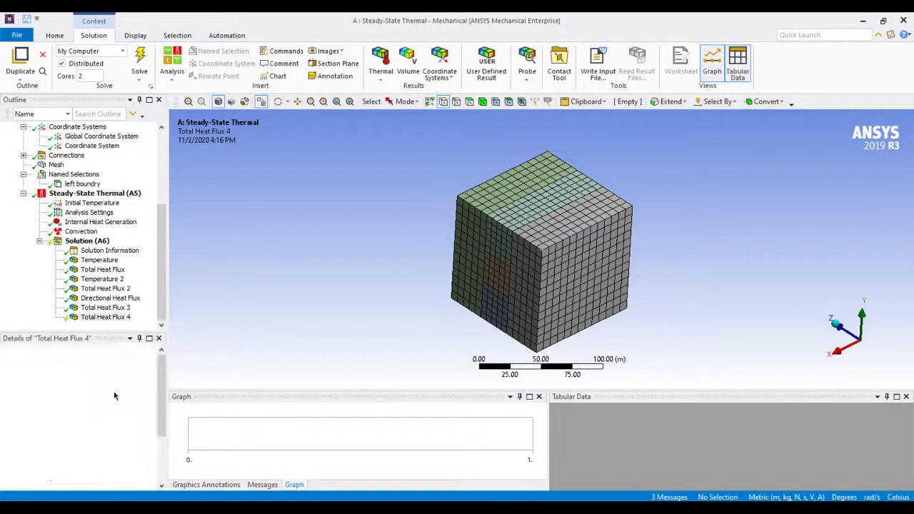
click(115, 371)
click(150, 372)
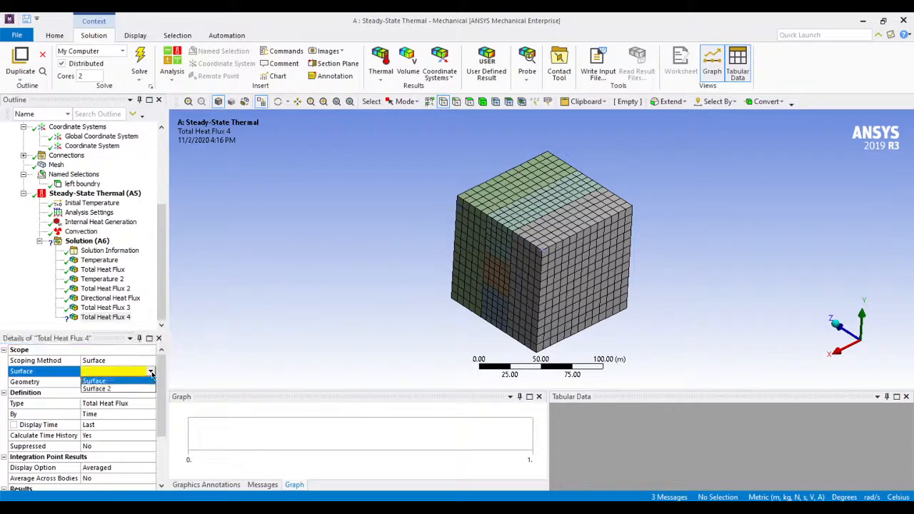
click(97, 389)
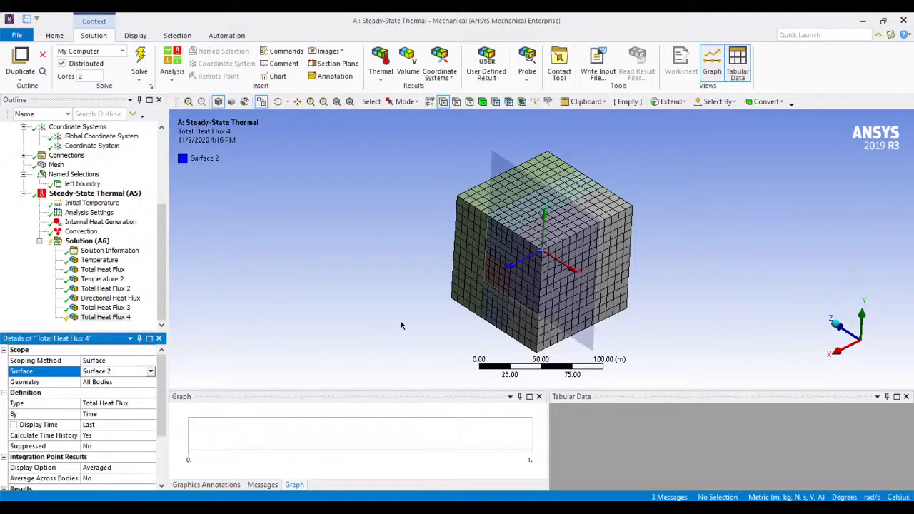
right_click(112, 317)
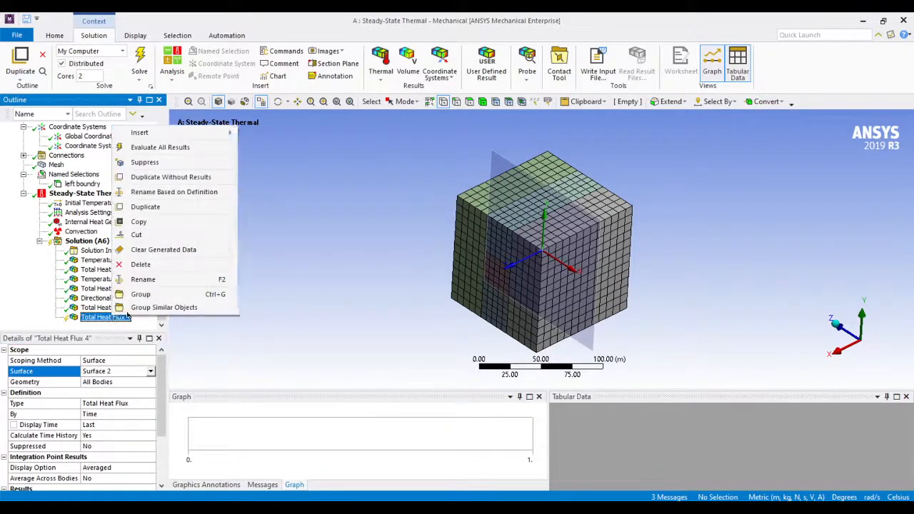
click(160, 147)
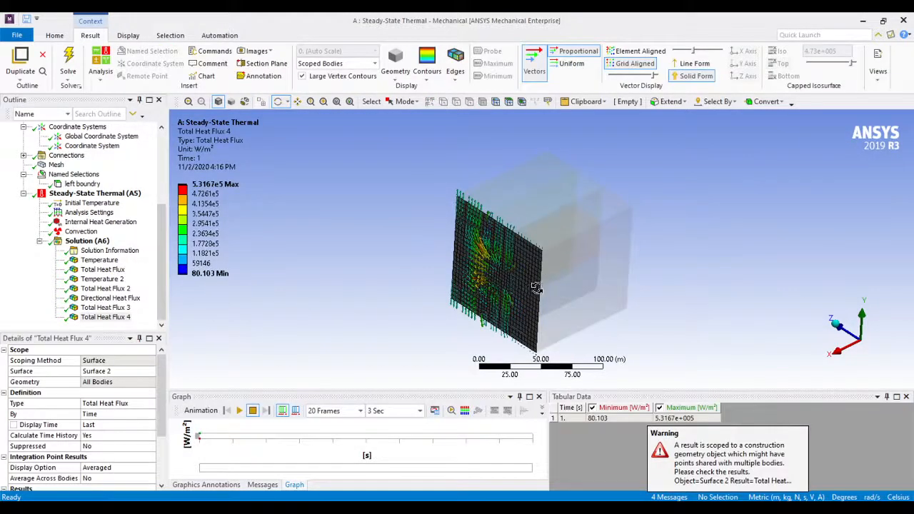
View the Surface 2 heat flux vectors straight along the X axis and animate them with a 1 Sec duration
drag(532, 289, 628, 273)
click(867, 345)
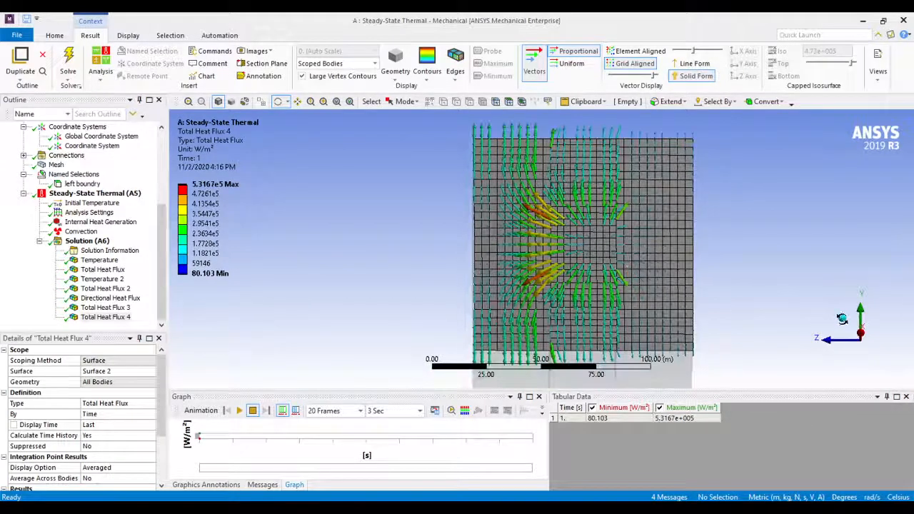
click(860, 337)
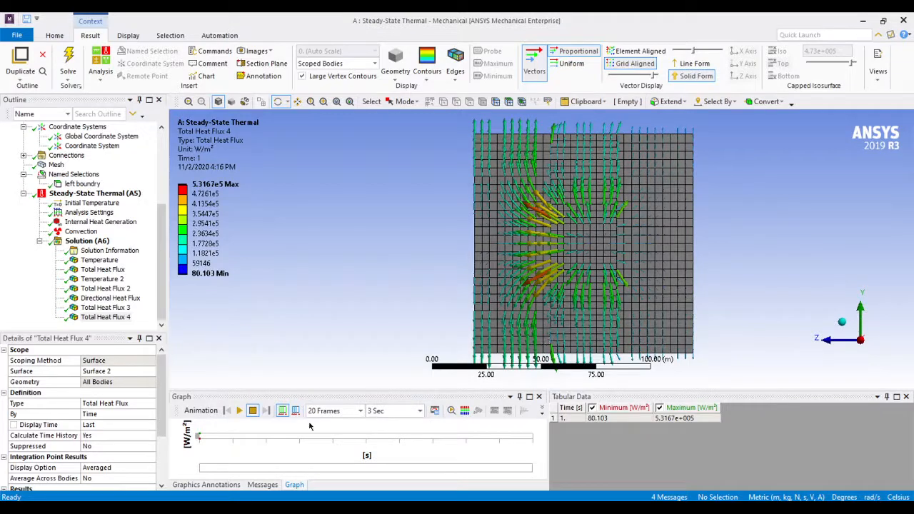
click(243, 413)
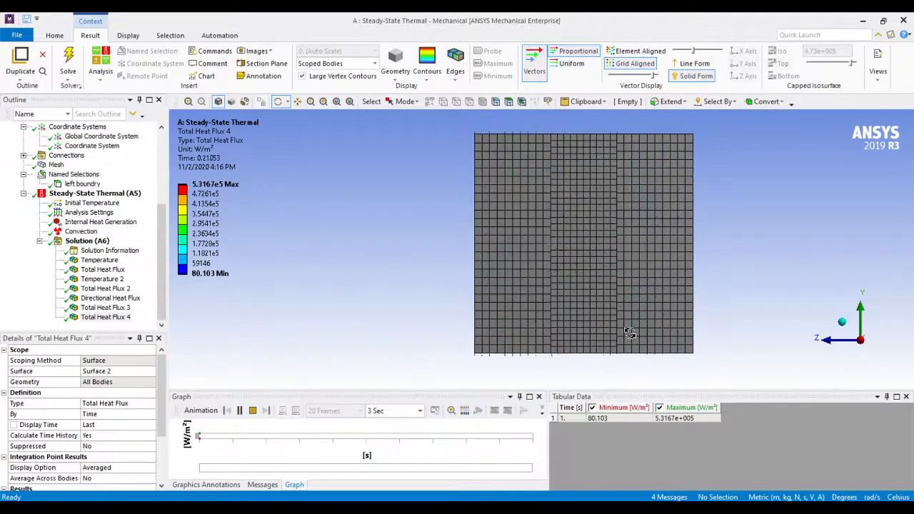
click(412, 410)
click(389, 433)
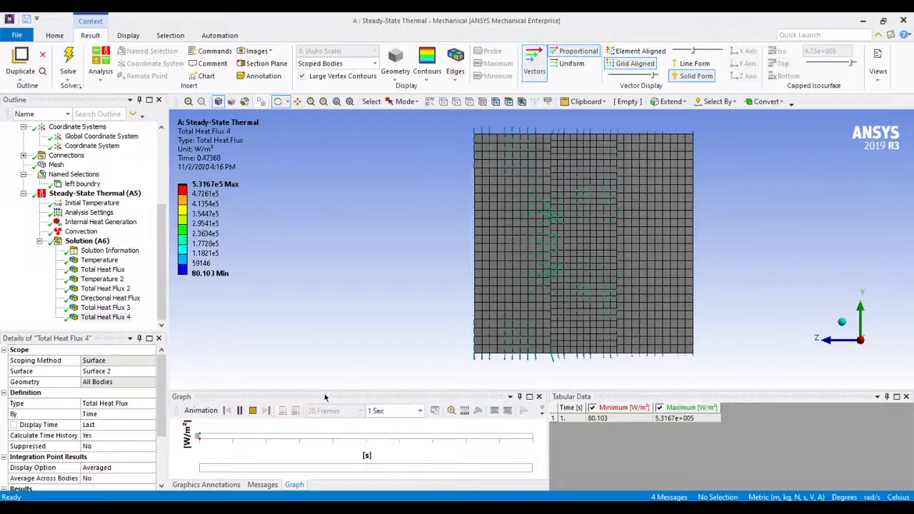